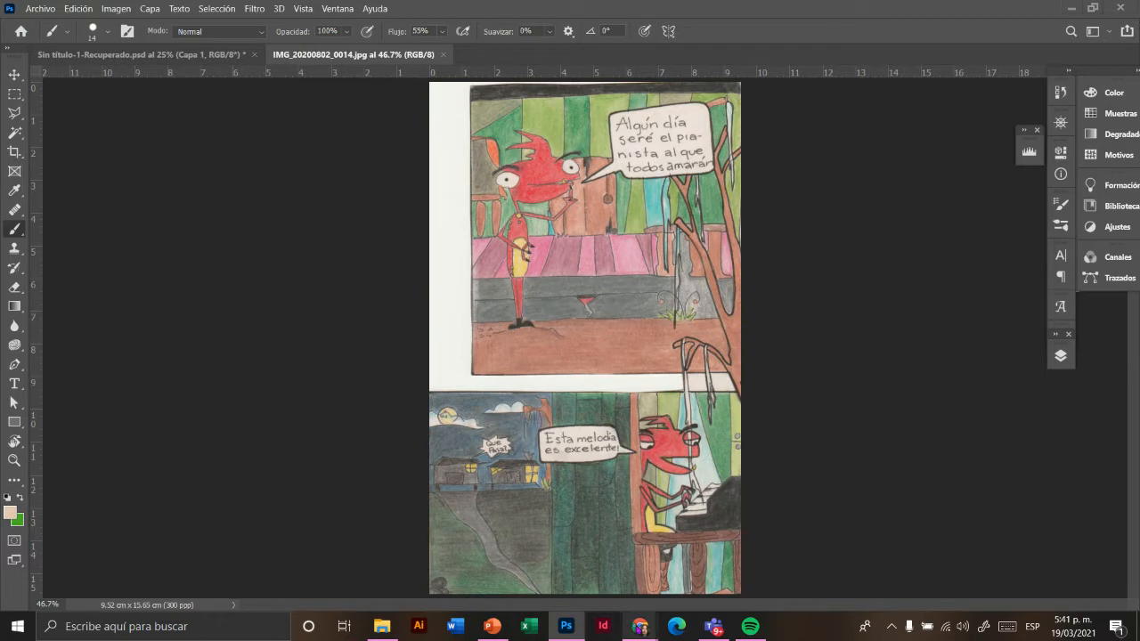
mouse_move(637, 628)
left_click(513, 575)
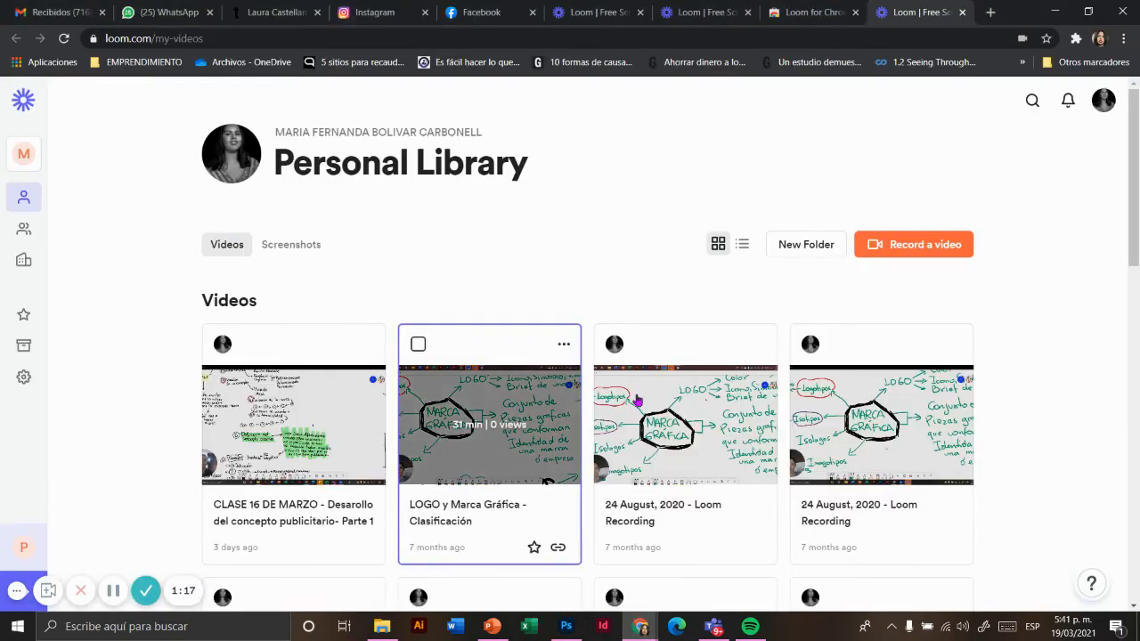
key("alt+Tab")
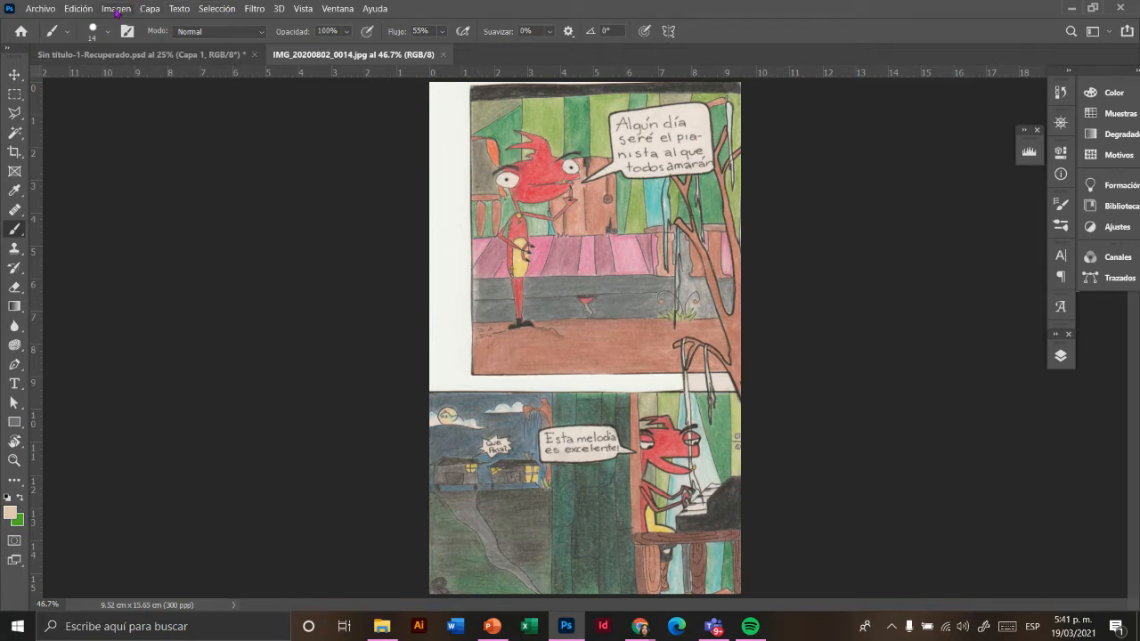
left_click(78, 8)
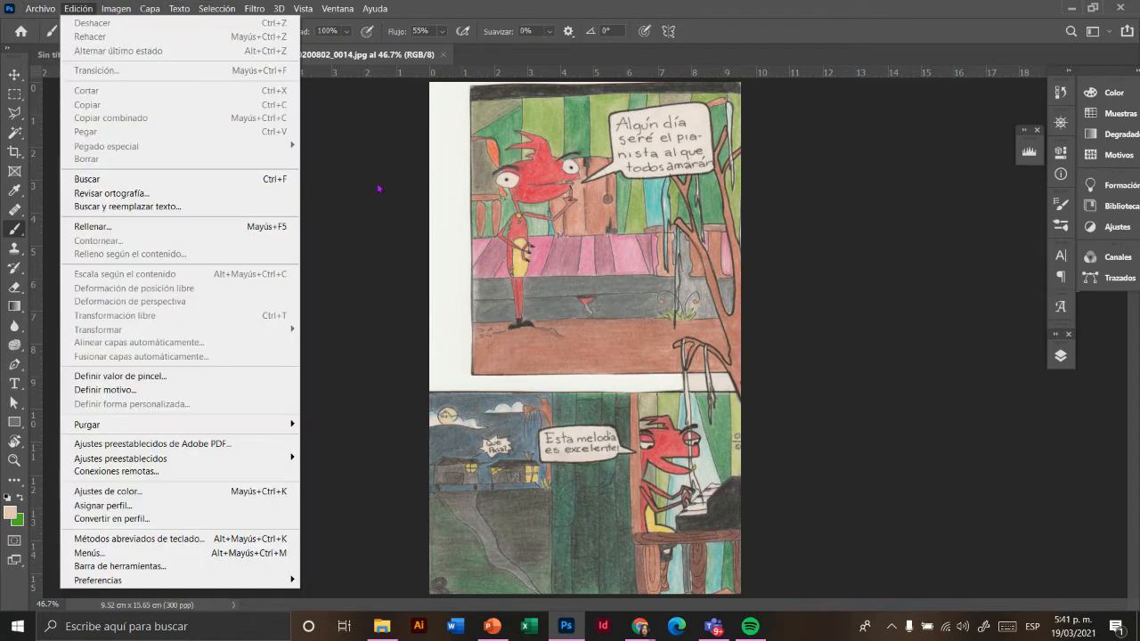
key("Escape")
Step: Crop the scanned comic page to its lower strip of panels, about 9.52 by 6.29 cm
left_click(14, 151)
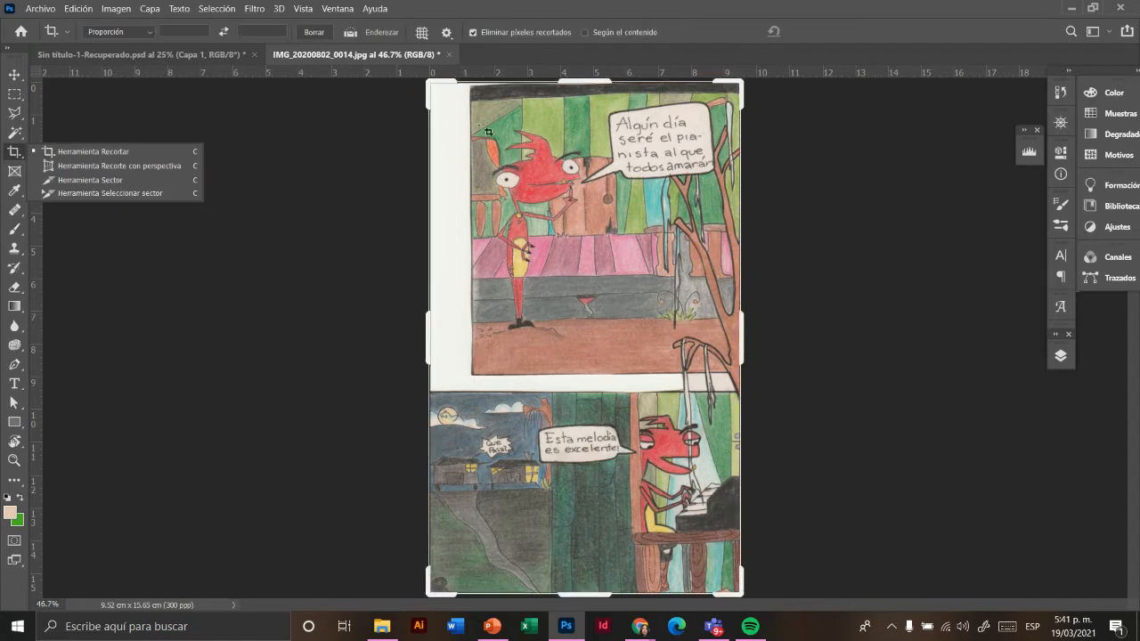
left_click_drag(589, 81, 593, 230)
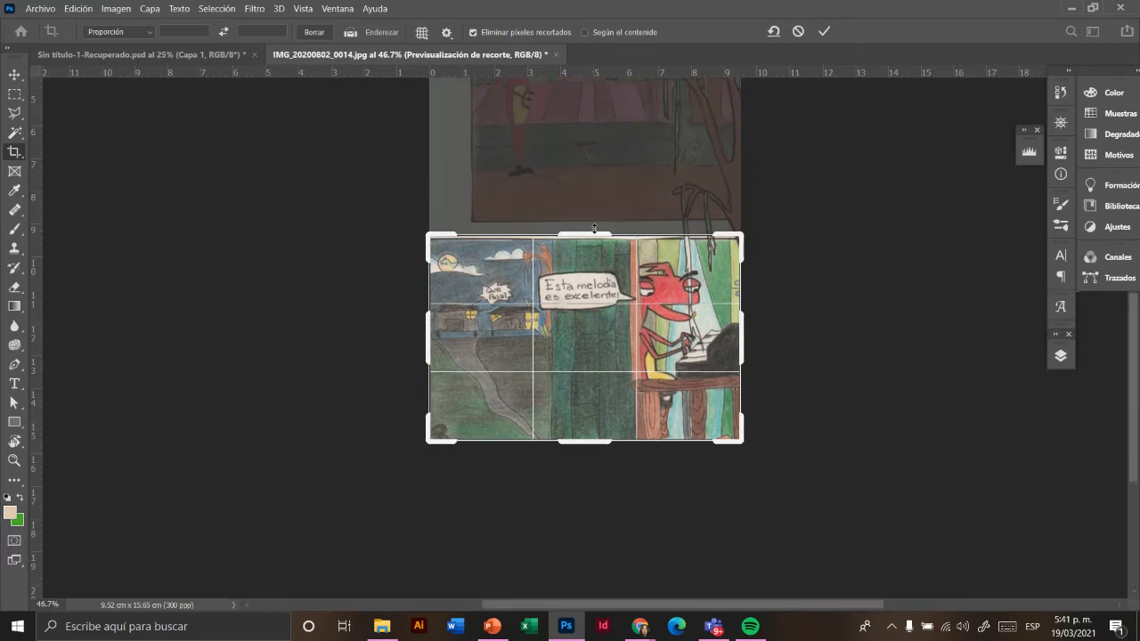
key("Return")
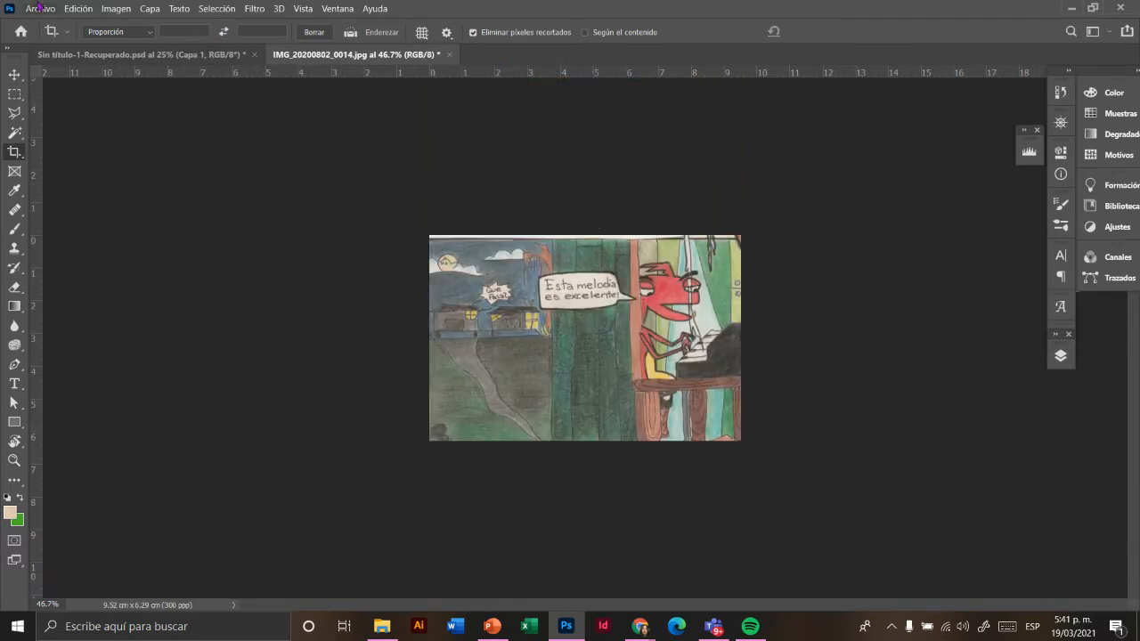
Step: Create a new landscape document of 30.5 by 17.22 cm with a resolution of 150 pixels per inch
left_click(41, 8)
left_click(50, 26)
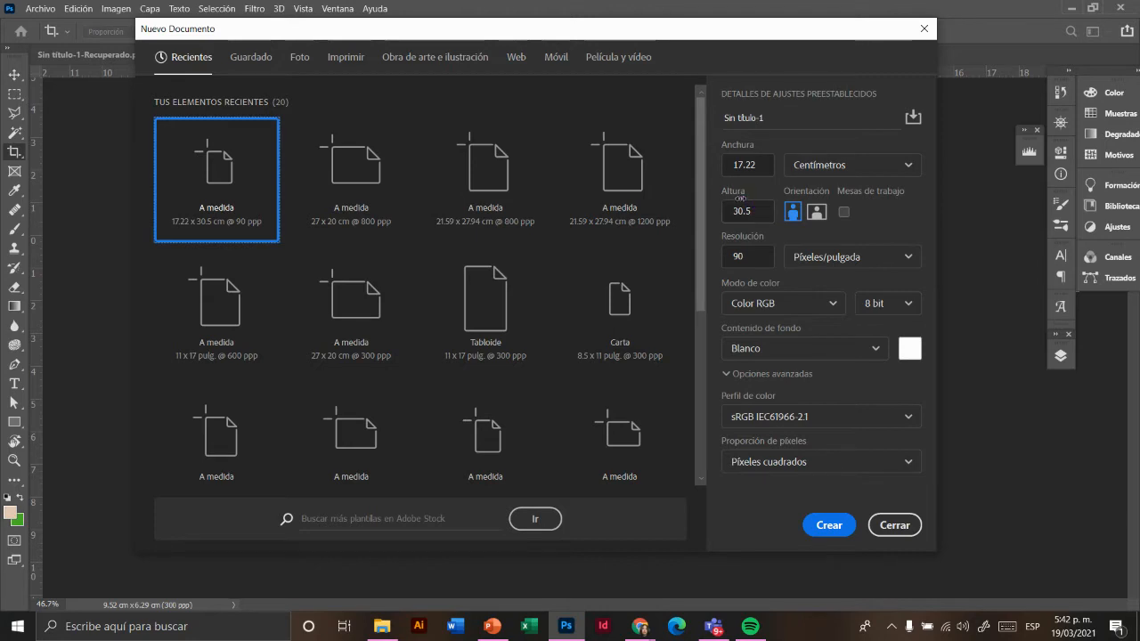
left_click(746, 256)
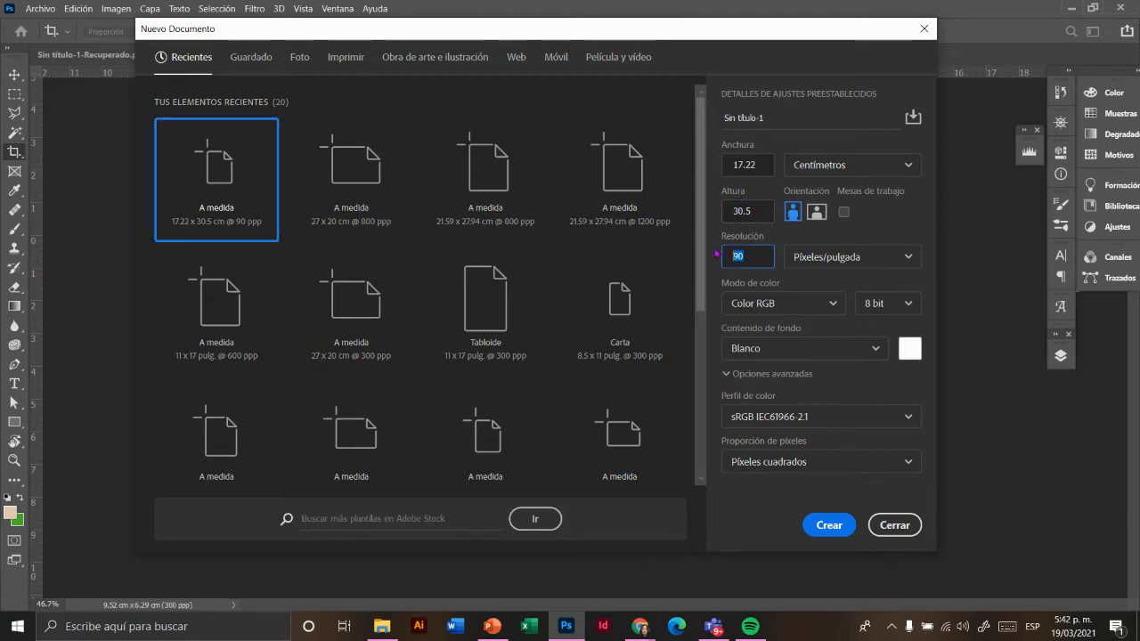
type("150")
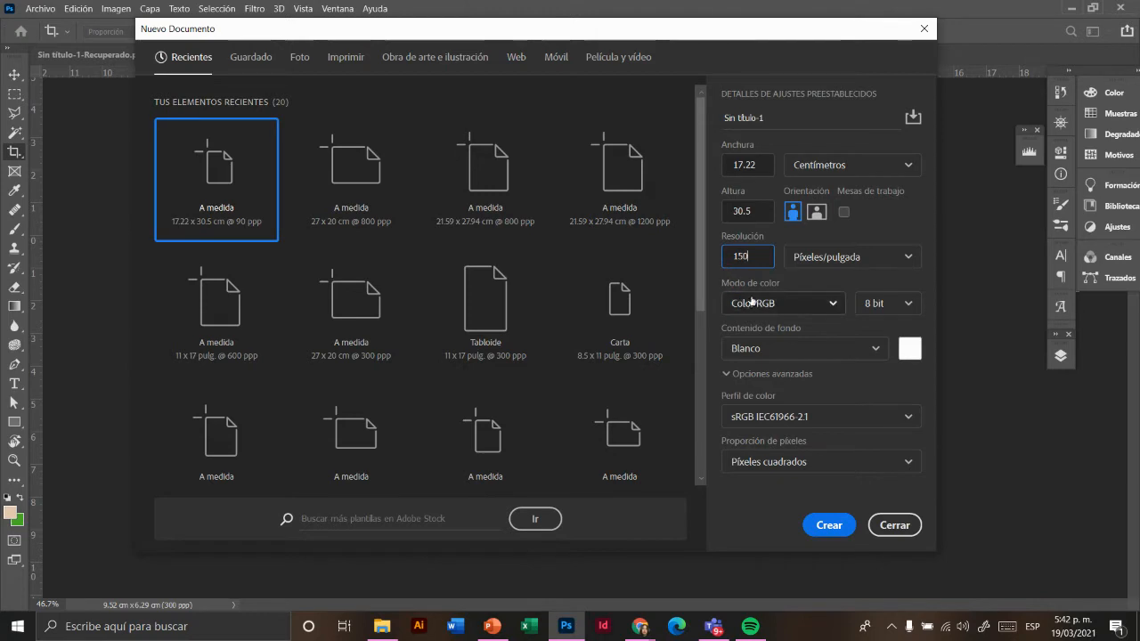
left_click(816, 213)
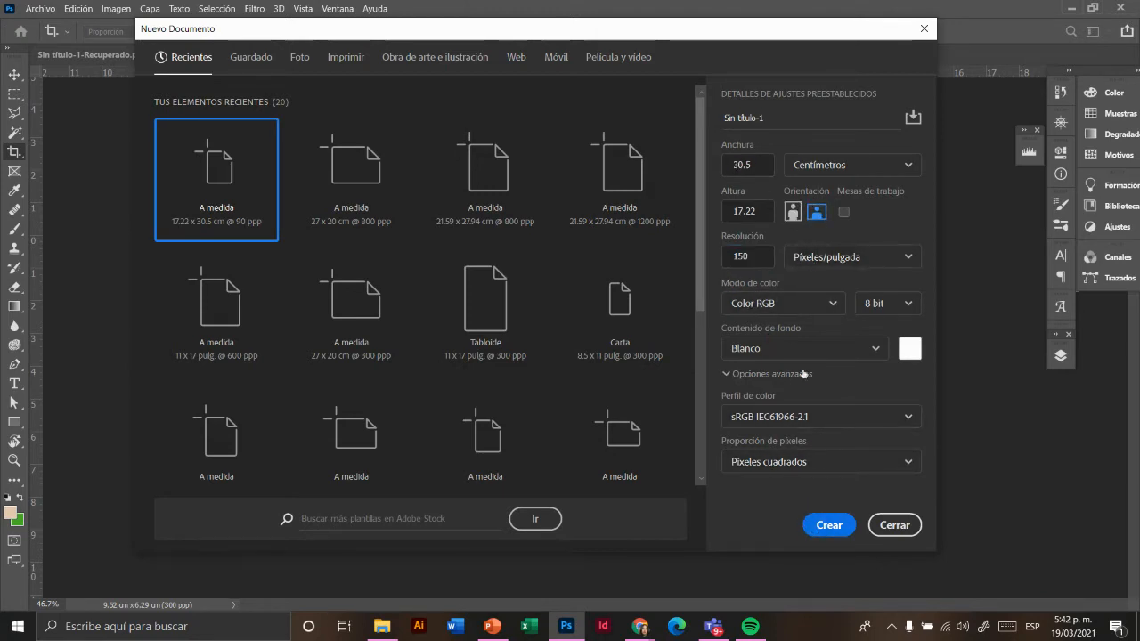
left_click(826, 529)
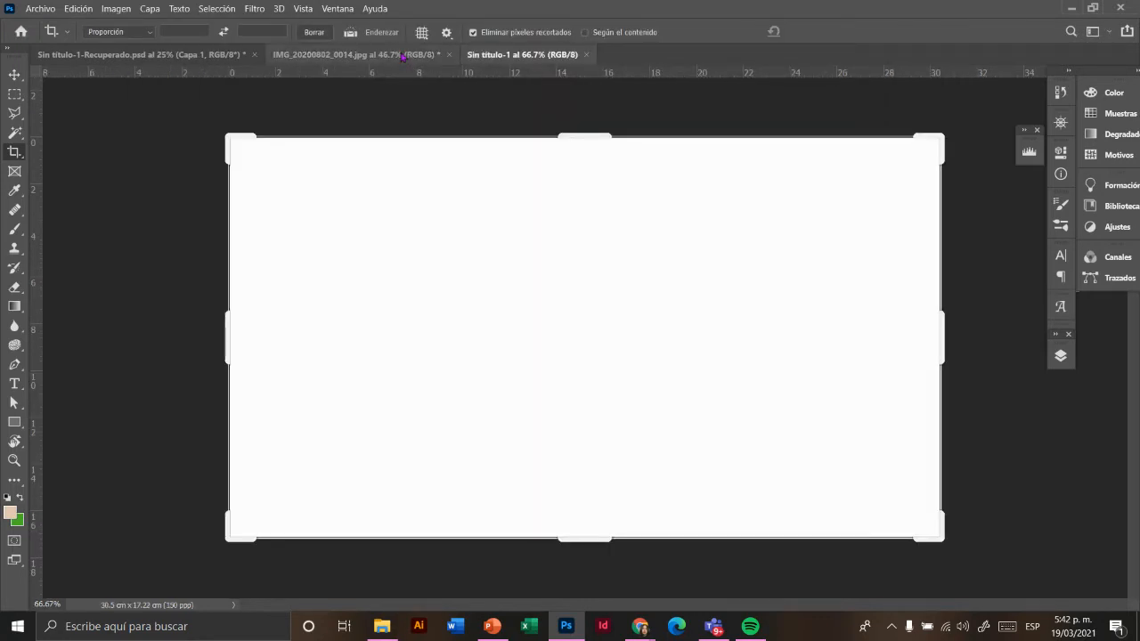
Step: Convert the locked background of the cropped comic image IMG_20200802_0014.jpg into a normal layer
left_click(403, 56)
key("v")
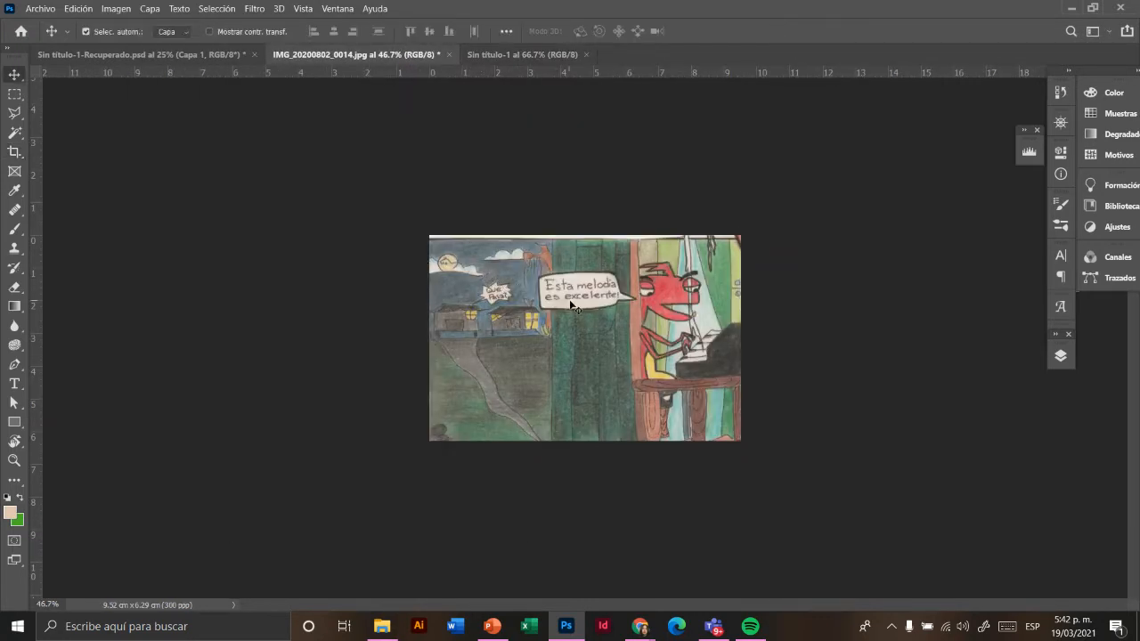
left_click_drag(572, 305, 542, 105)
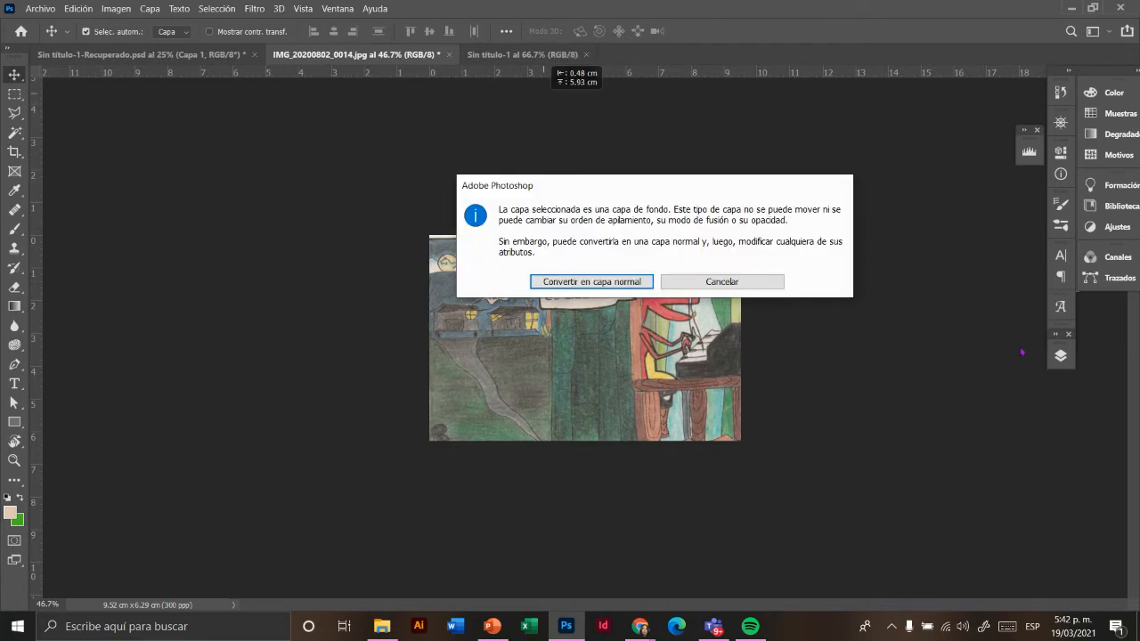
left_click(753, 283)
left_click(1061, 356)
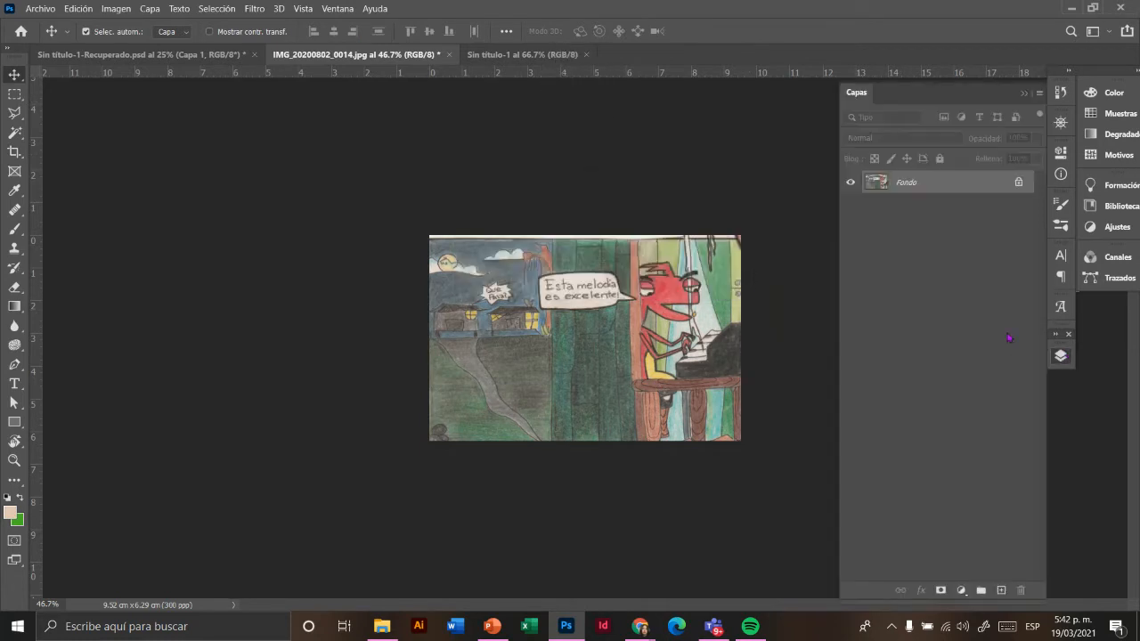
double_click(936, 185)
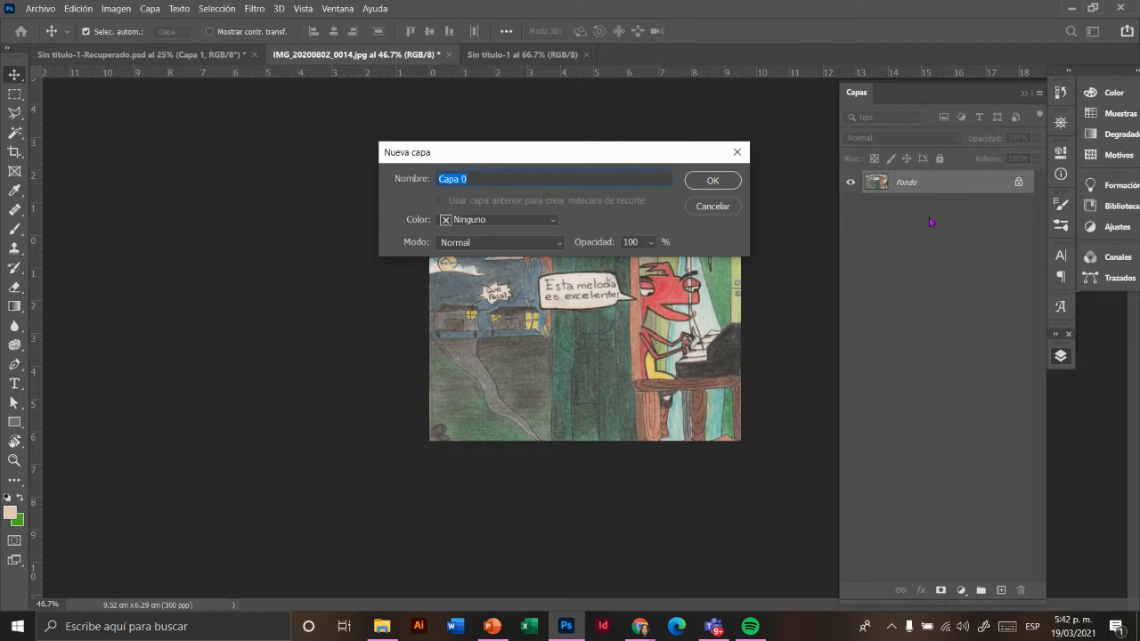
key("Return")
Step: Copy the cropped strip into the new blank document and place it in the canvas's upper-left corner
mouse_move(588, 282)
left_mouse_down()
mouse_move(585, 47)
mouse_move(558, 193)
mouse_move(607, 270)
left_mouse_up()
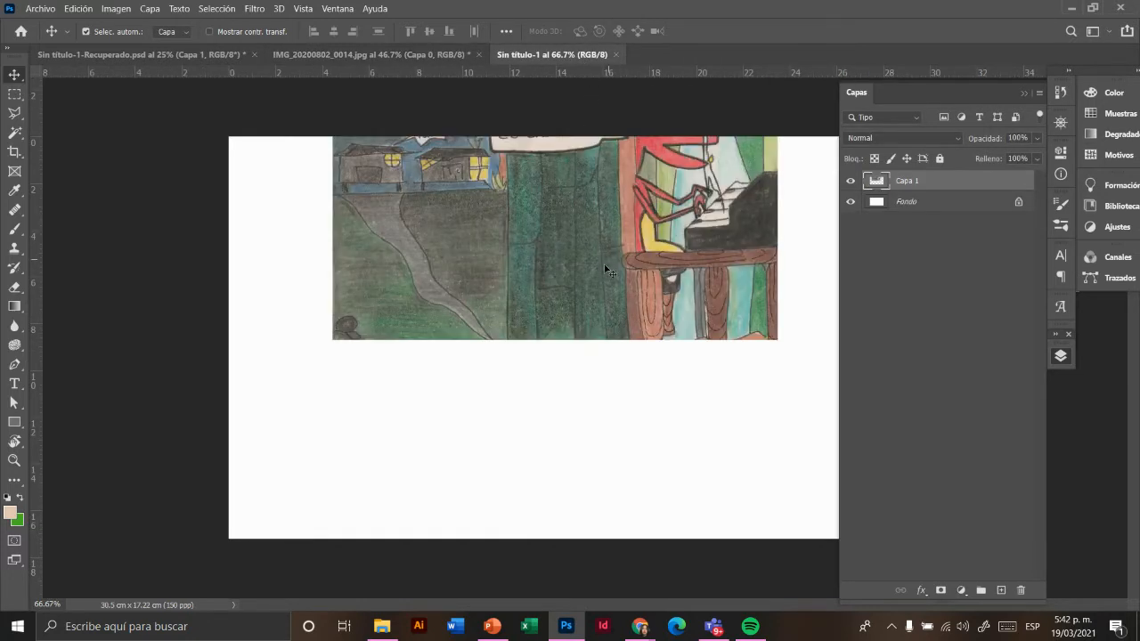
left_click_drag(579, 200, 467, 273)
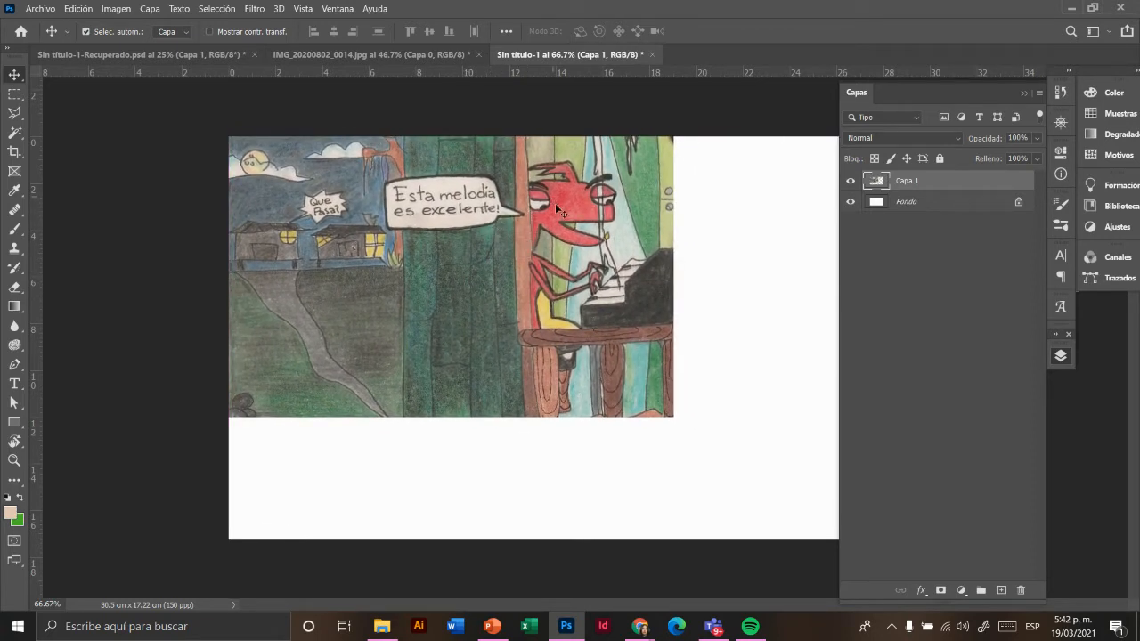
Step: Examine the placed comic strip in the new document at several zoom levels
key("z")
right_click(549, 234)
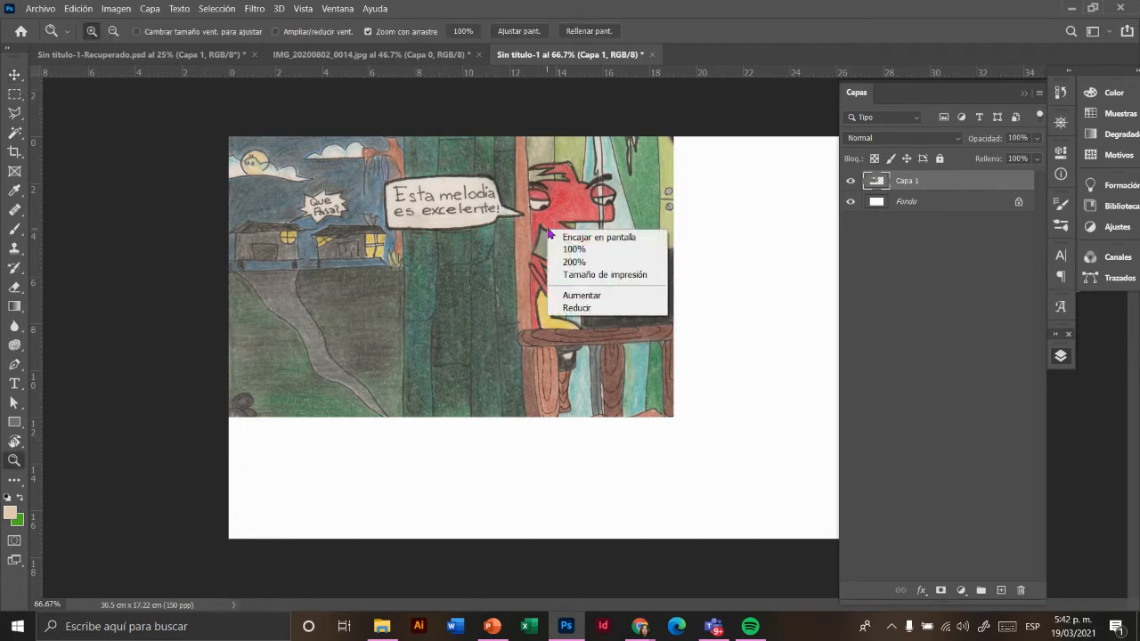
left_click(571, 274)
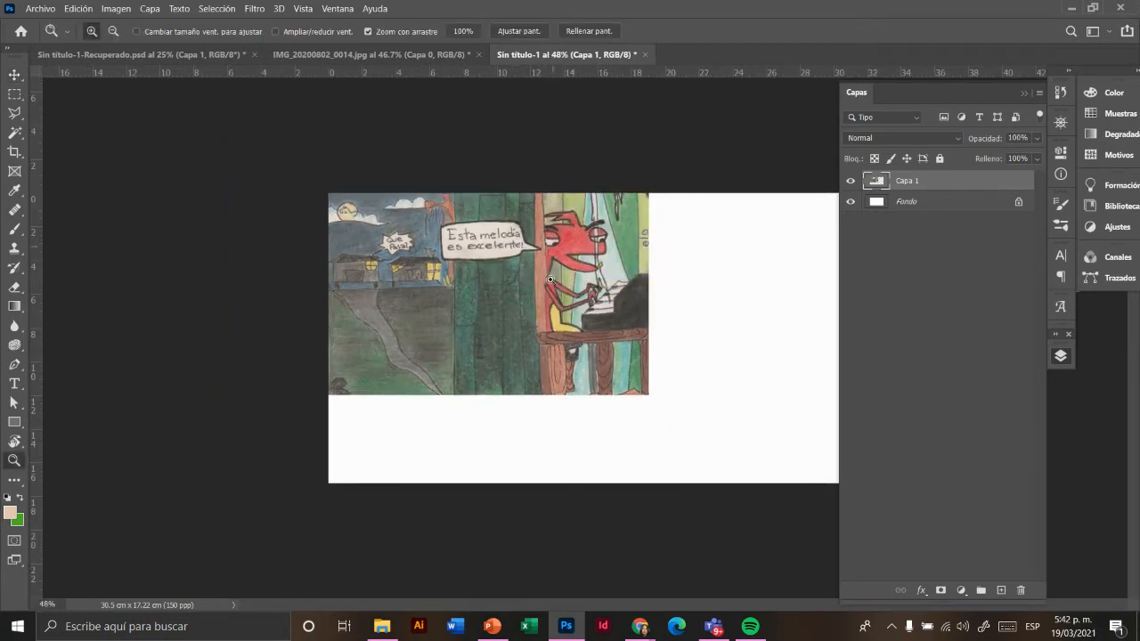
left_click(504, 302)
left_click(504, 301)
left_click(505, 301)
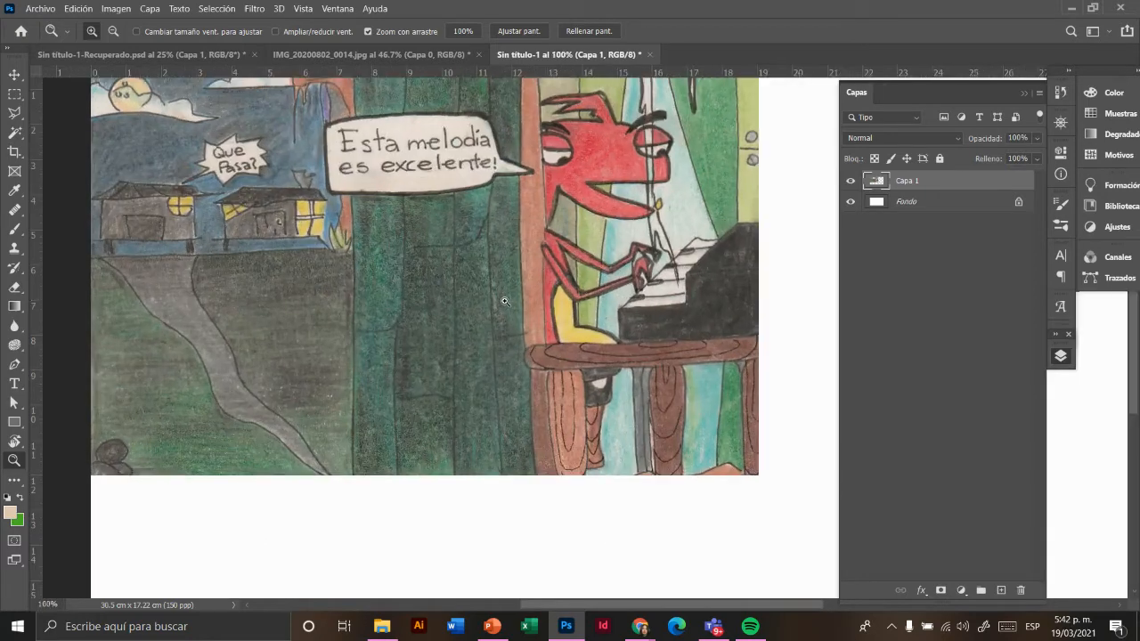
left_click(504, 301)
left_click(505, 301, "alt")
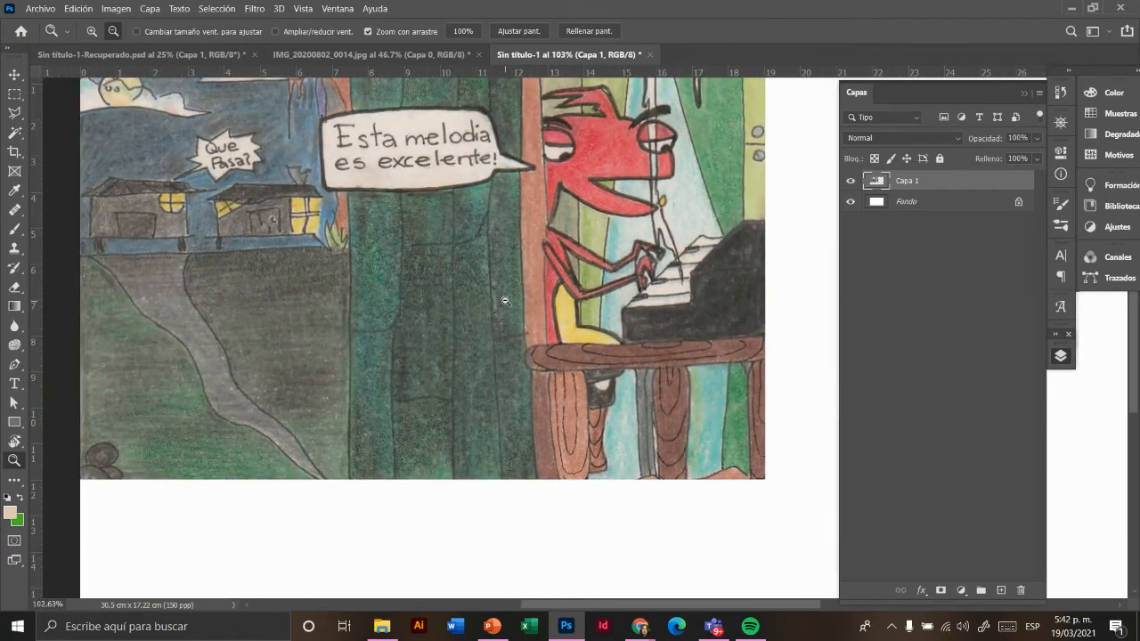
left_click(505, 301, "alt")
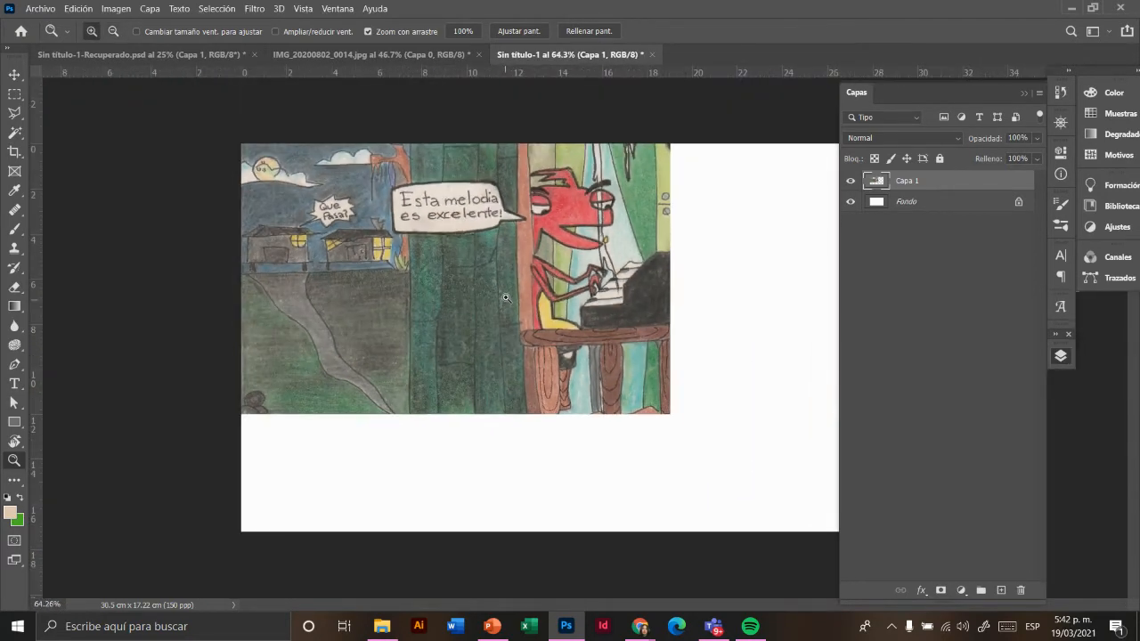
right_click(504, 265)
left_click(535, 303)
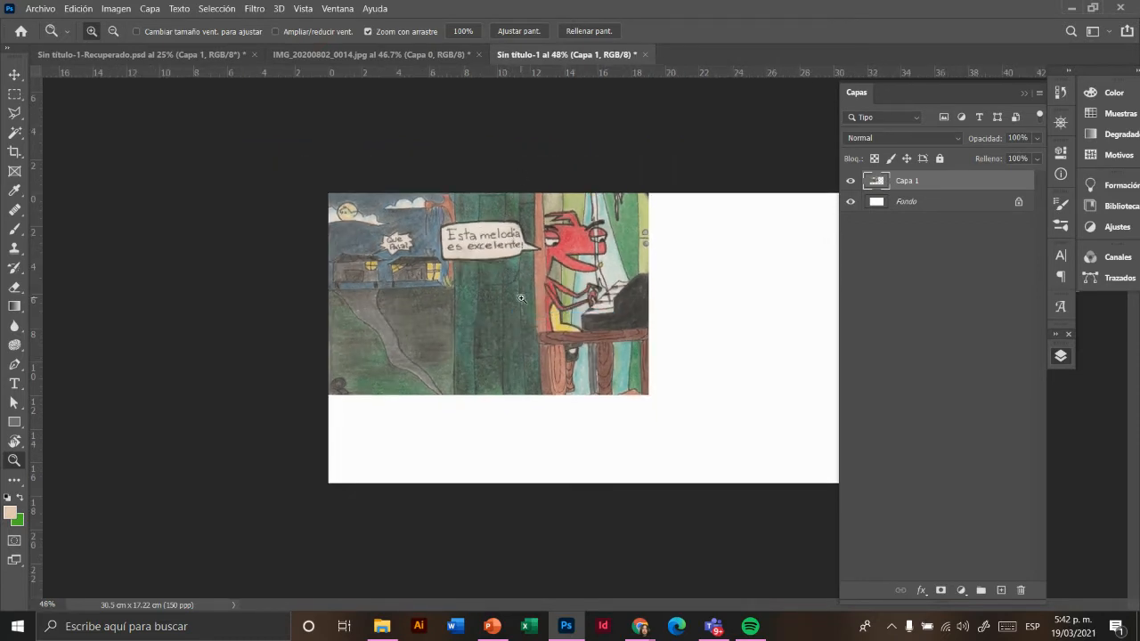
Step: Undo the layer conversion and the crop in IMG_20200802_0014.jpg to restore the full comic page
left_click(374, 55)
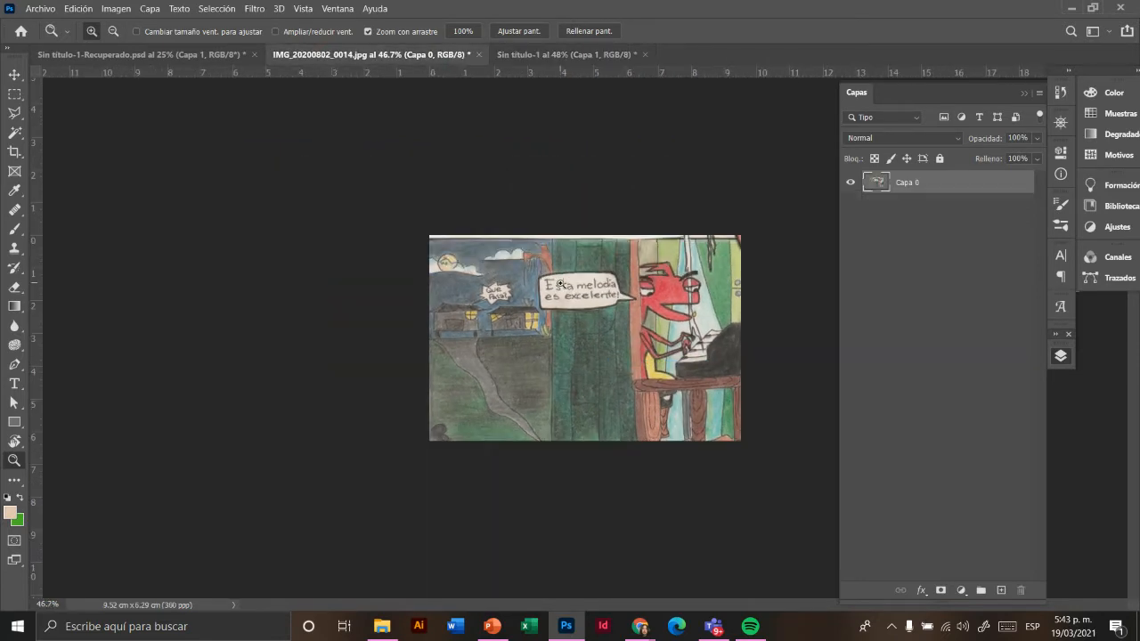
key("ctrl+z")
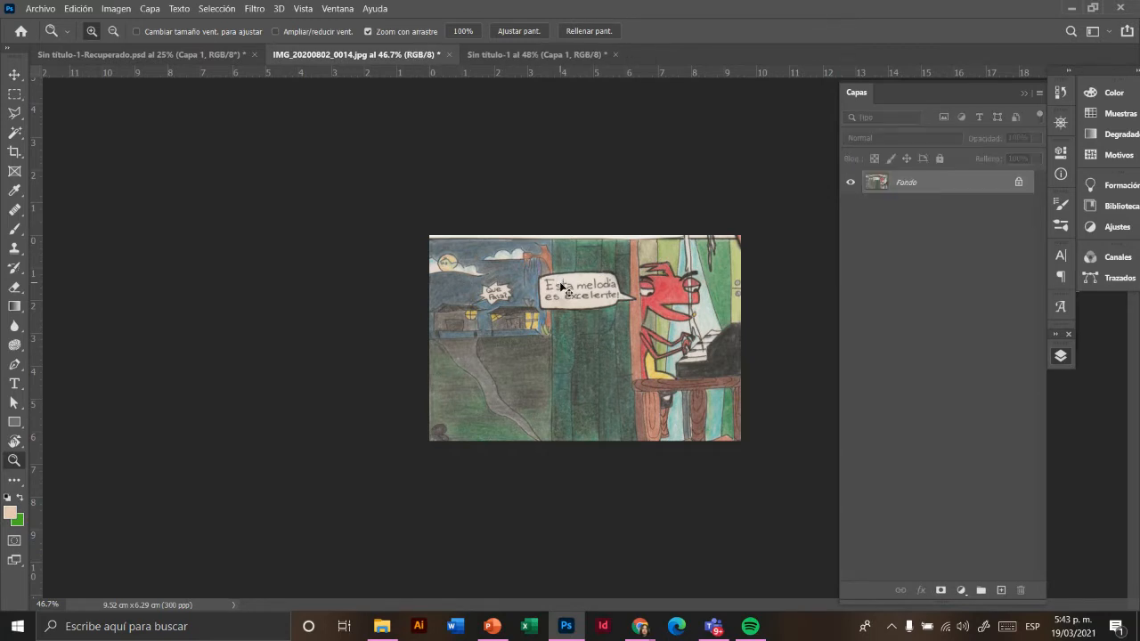
key("ctrl+z")
left_click_drag(575, 331, 567, 330)
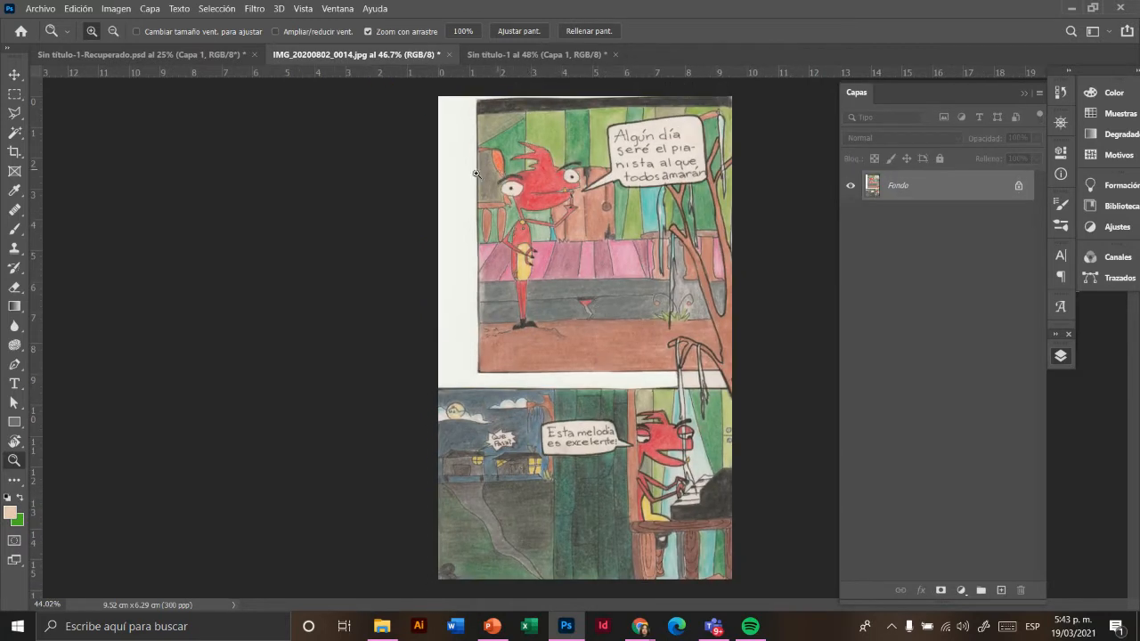
Step: Crop the comic page to its upper panel, trimming the white side margin, to about 8.4 by 9.03 cm
left_click(15, 151)
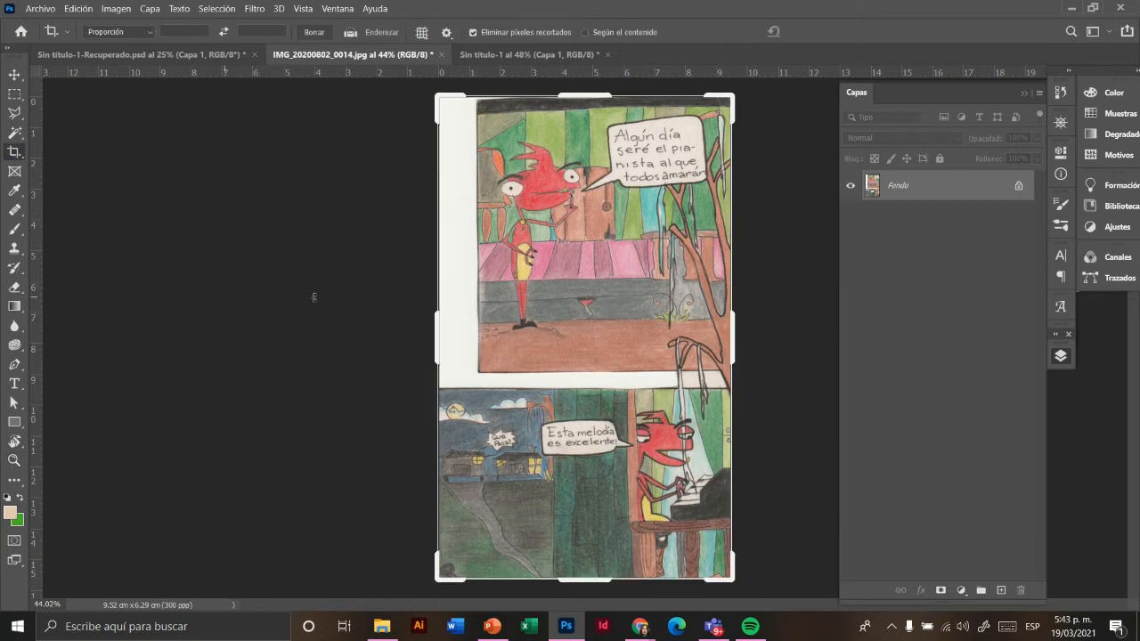
left_click_drag(583, 583, 595, 478)
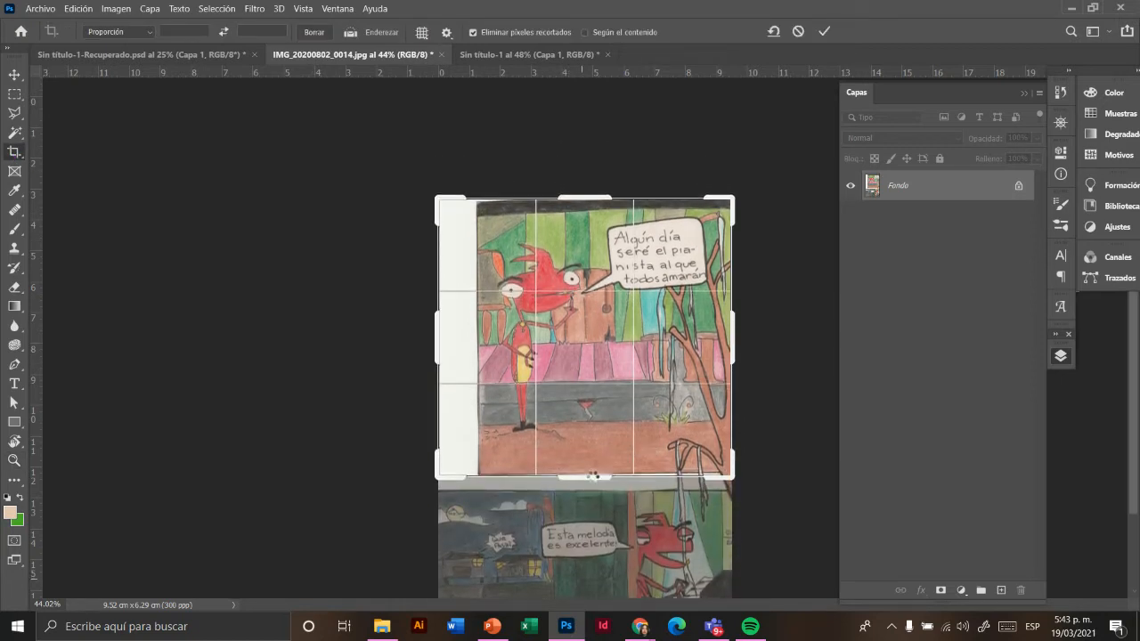
left_click_drag(433, 336, 454, 335)
key("Return")
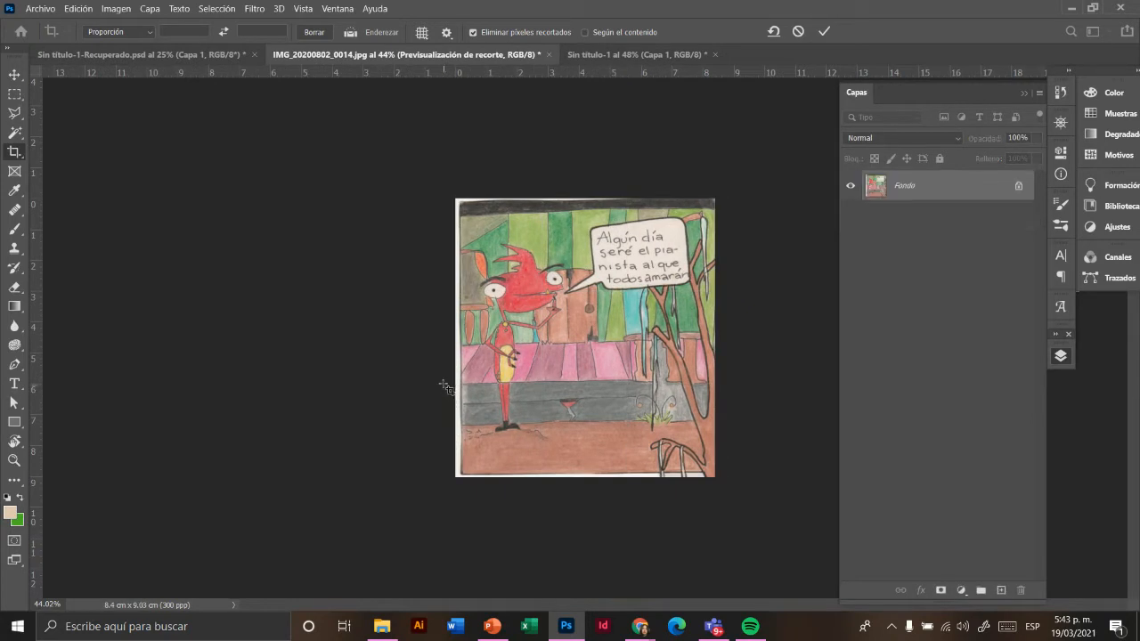
Step: Convert the cropped upper panel's background into a normal layer and duplicate that layer
double_click(934, 188)
key("Return")
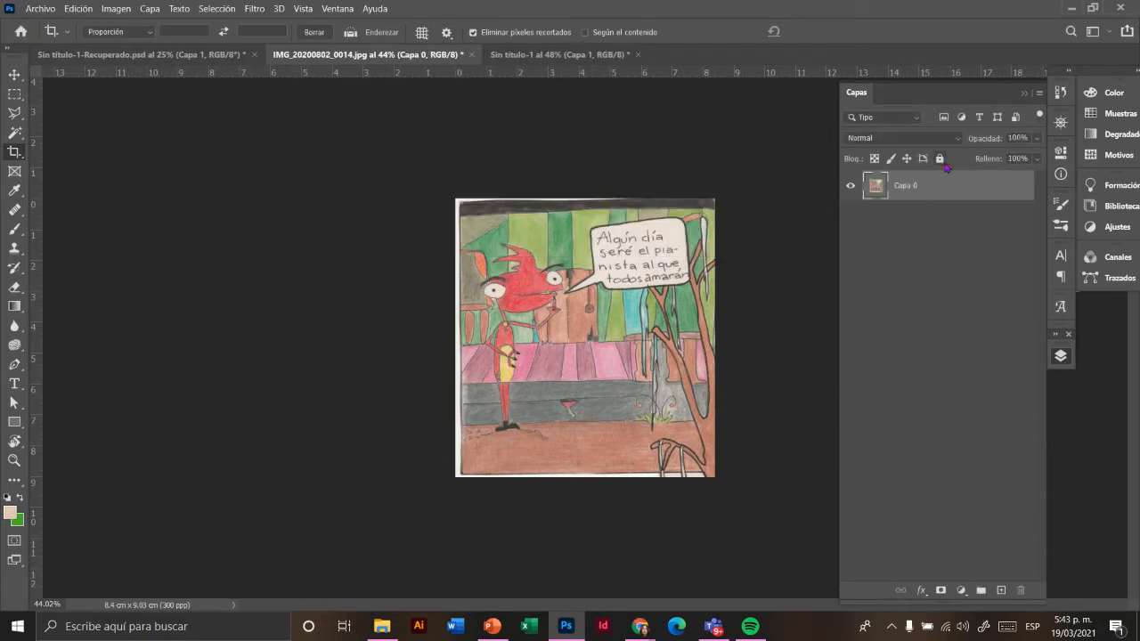
key("ctrl+j")
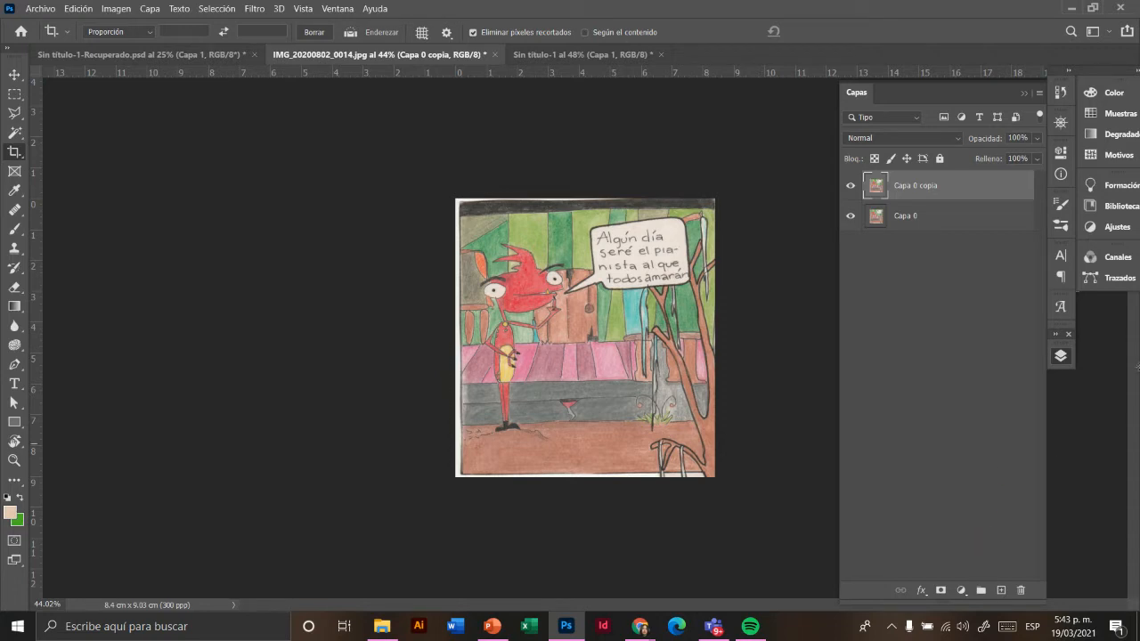
right_click(941, 187)
key("Escape")
right_click(956, 187)
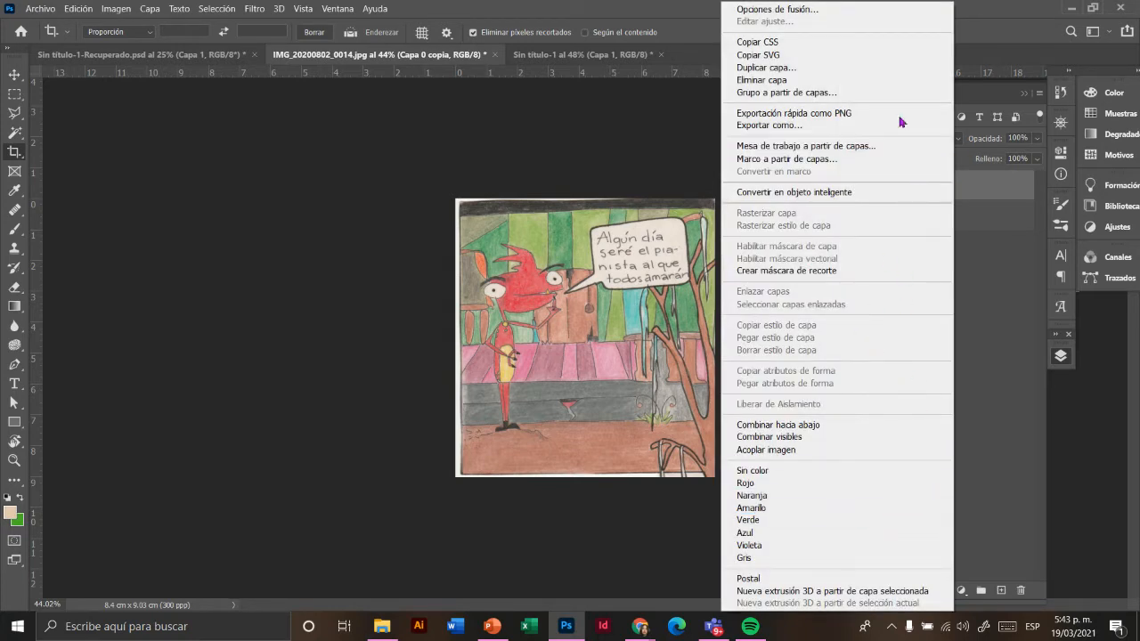
left_click(382, 158)
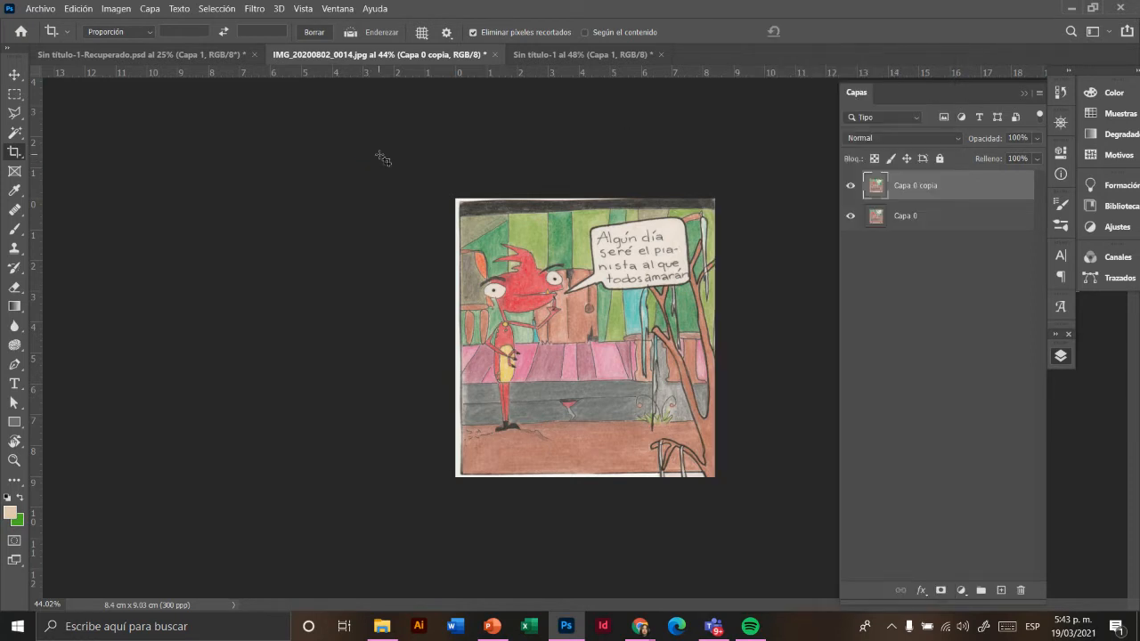
Step: Enlarge the comic strip layer in the Sin título-1 document with Free Transform and position it within the white canvas
left_click(557, 55)
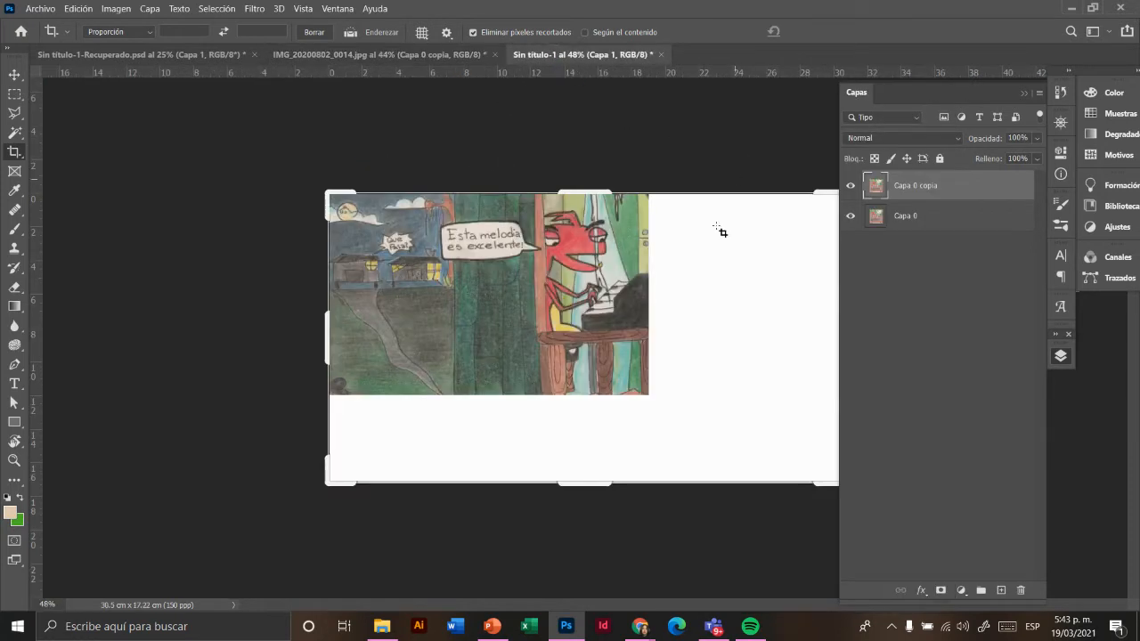
left_click(14, 74)
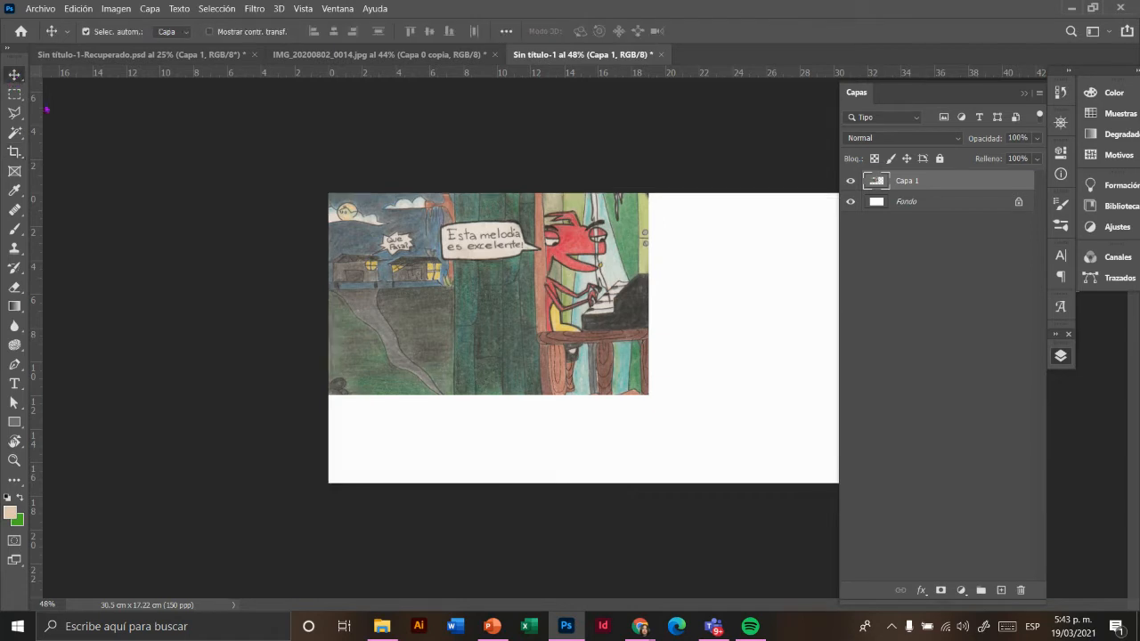
key("ctrl+t")
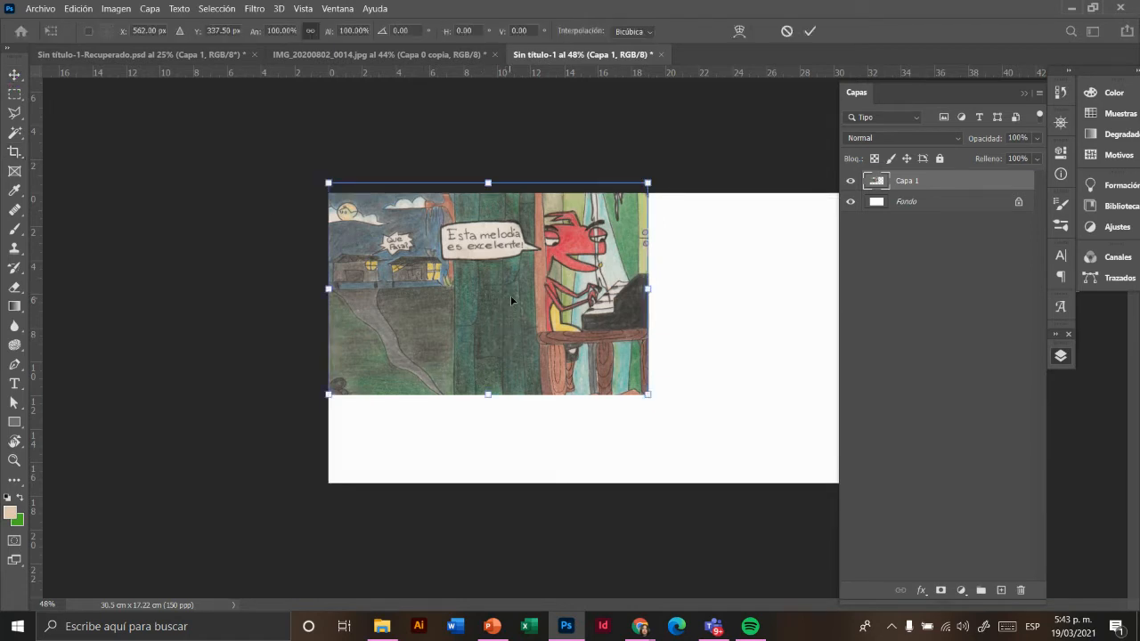
scroll(610, 395, "down", 2)
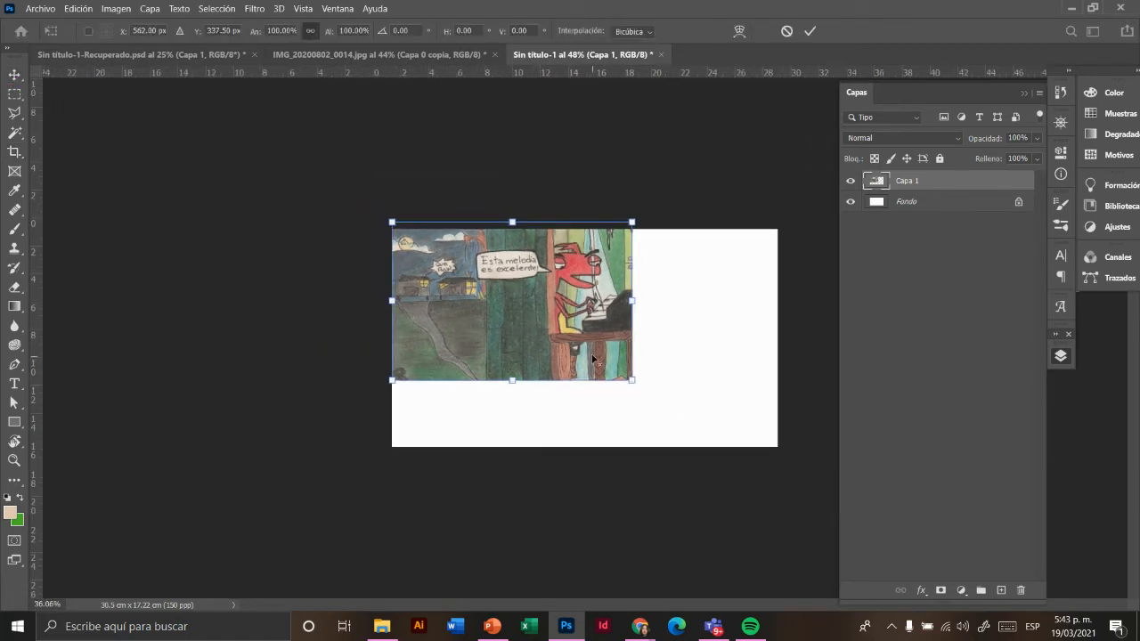
left_click_drag(634, 382, 671, 433)
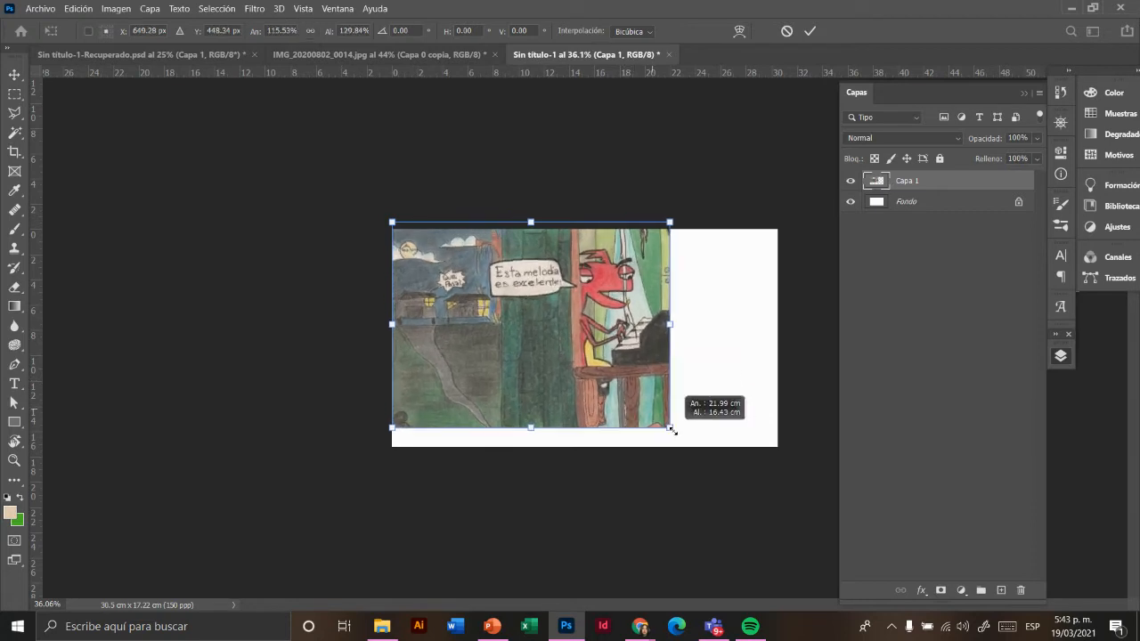
key("ctrl+z")
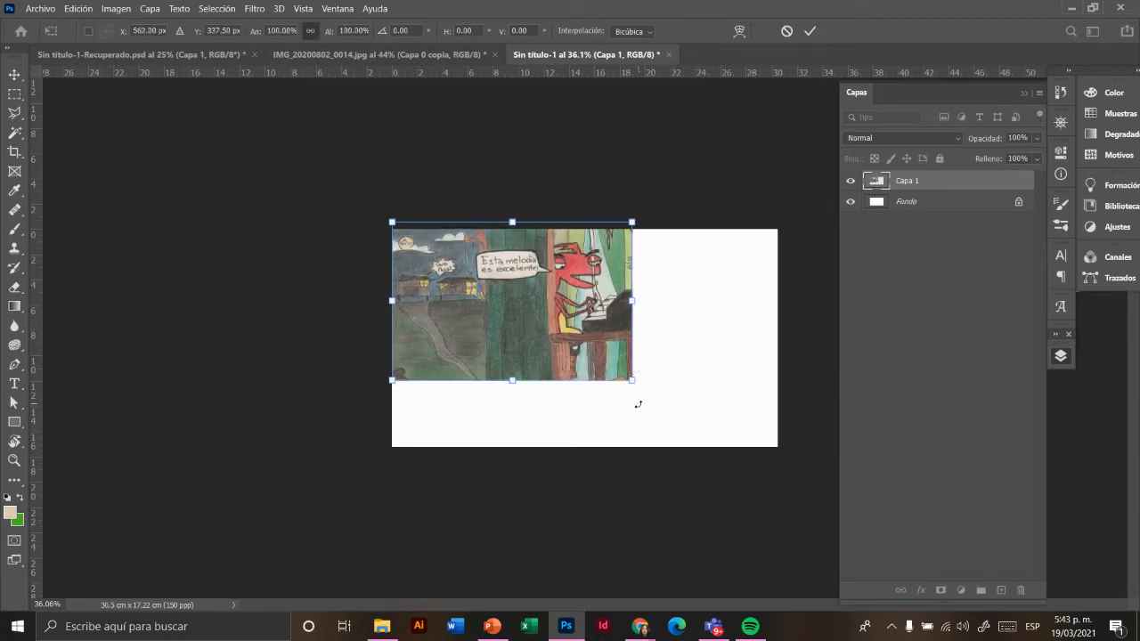
left_click_drag(630, 379, 687, 415)
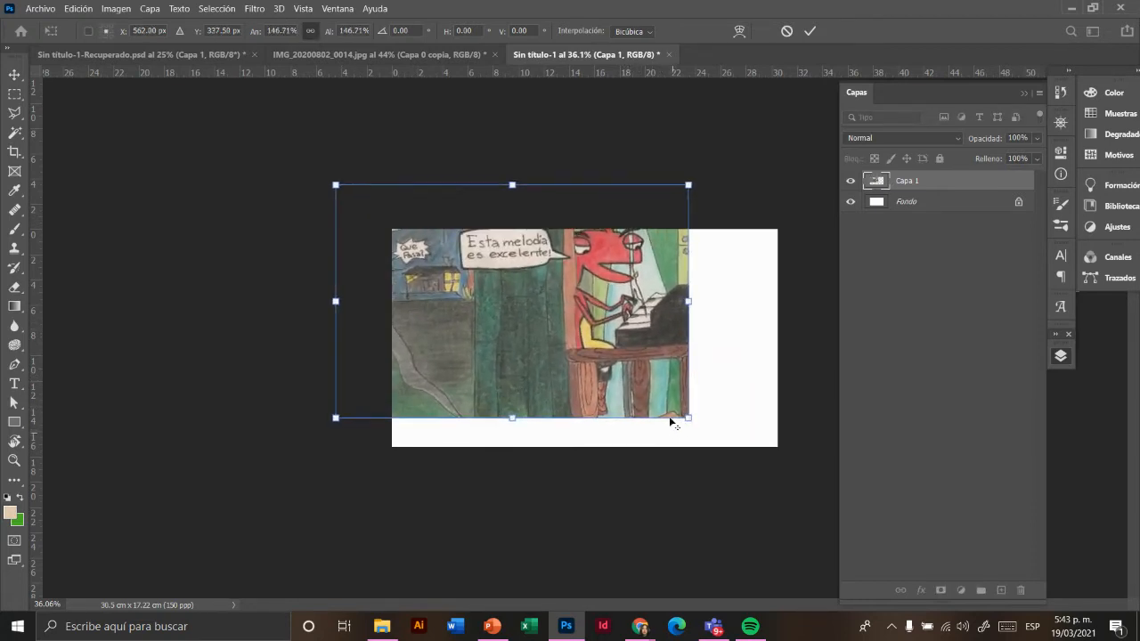
left_click_drag(645, 359, 695, 378)
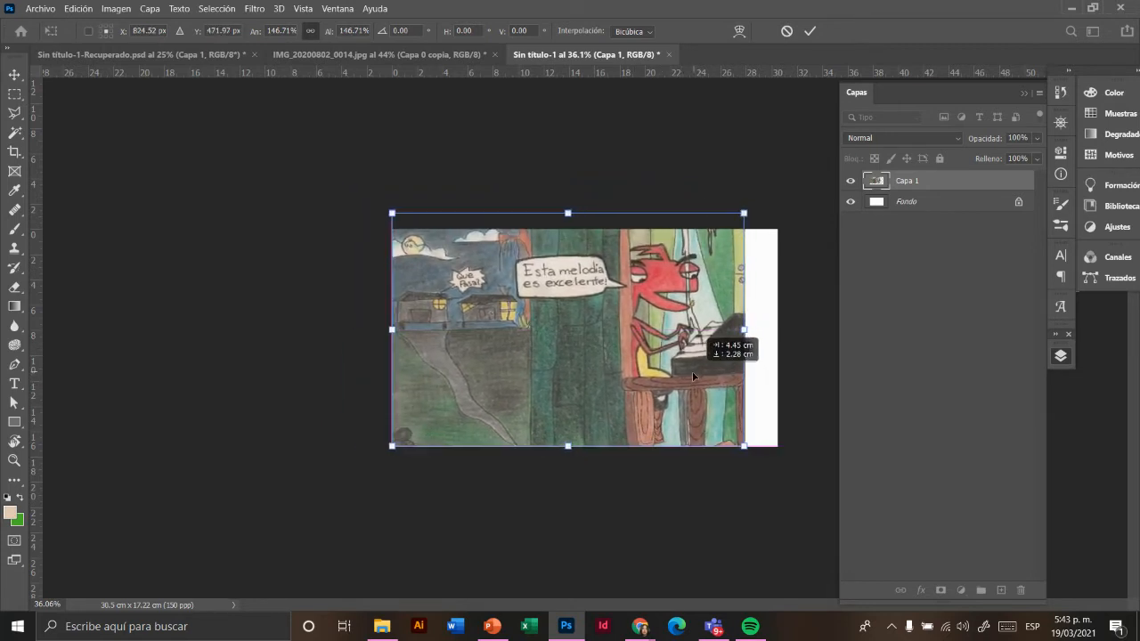
left_click_drag(742, 206, 728, 228)
left_click_drag(687, 296, 698, 300)
key("Return")
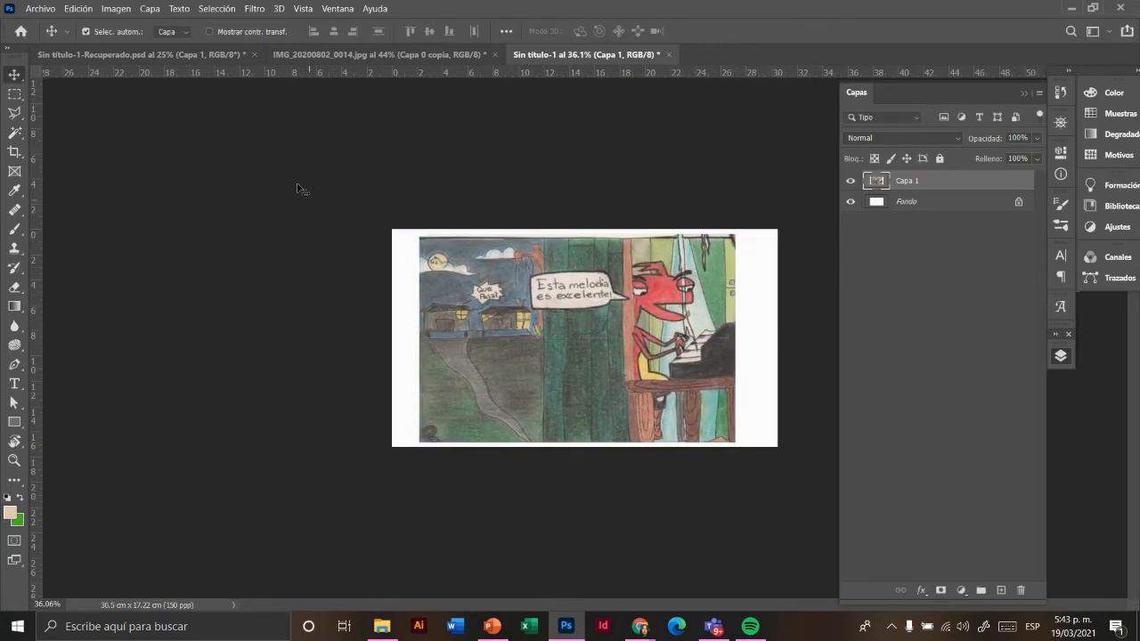
Step: Crop the Sin título-1 canvas to the edges of the comic strip, to about 24.96 by 16.1 cm
left_click(14, 152)
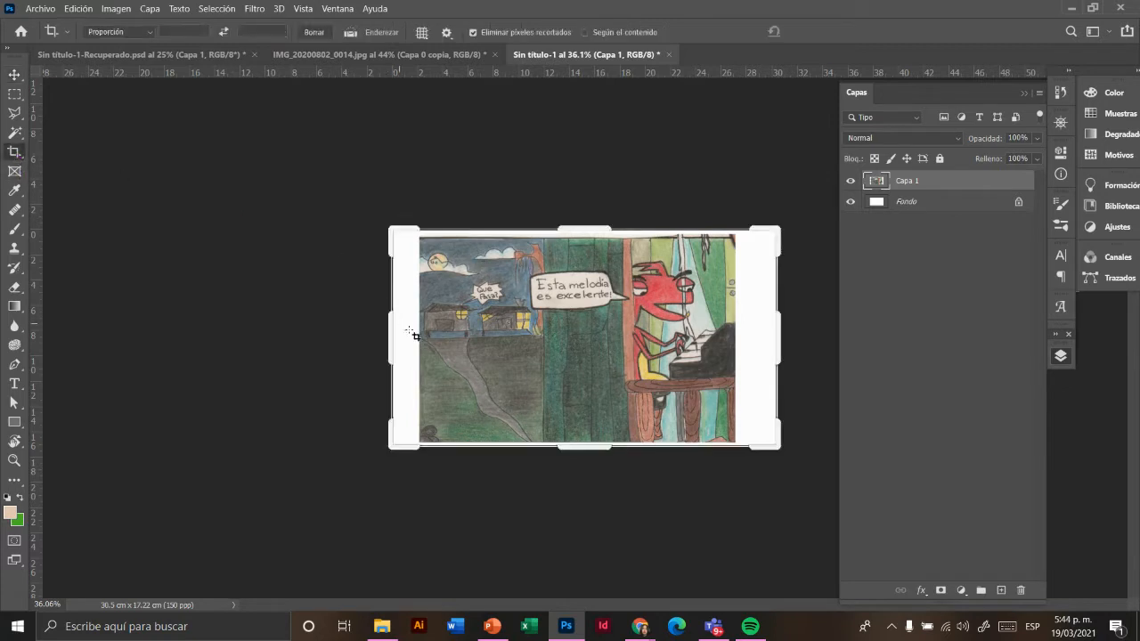
left_click_drag(387, 334, 403, 332)
left_click_drag(766, 336, 742, 337)
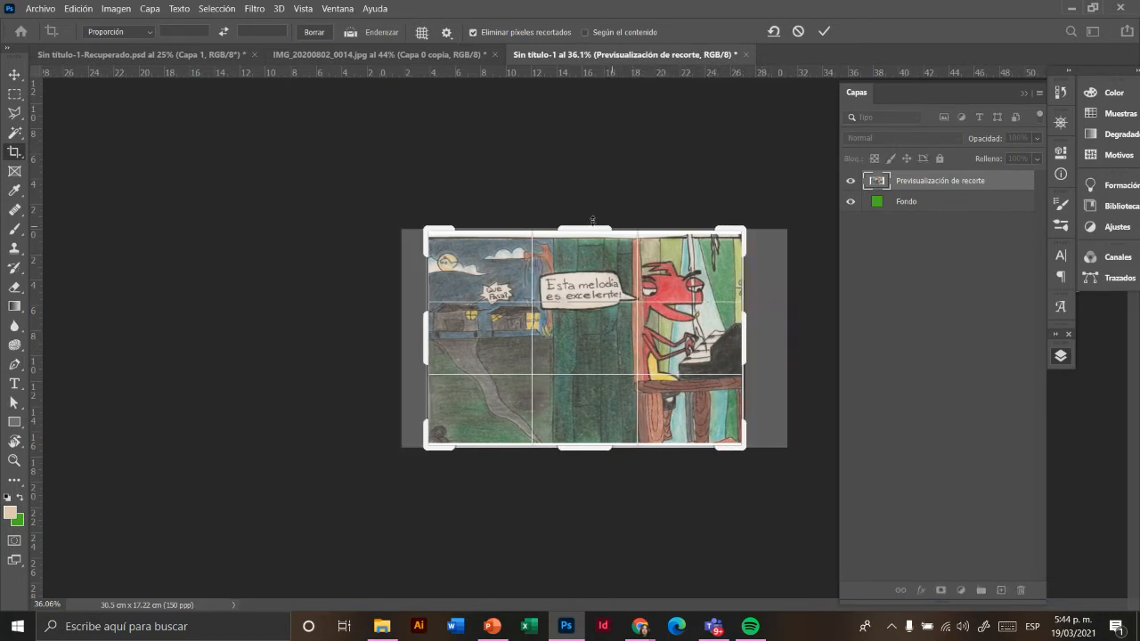
left_click_drag(592, 224, 594, 230)
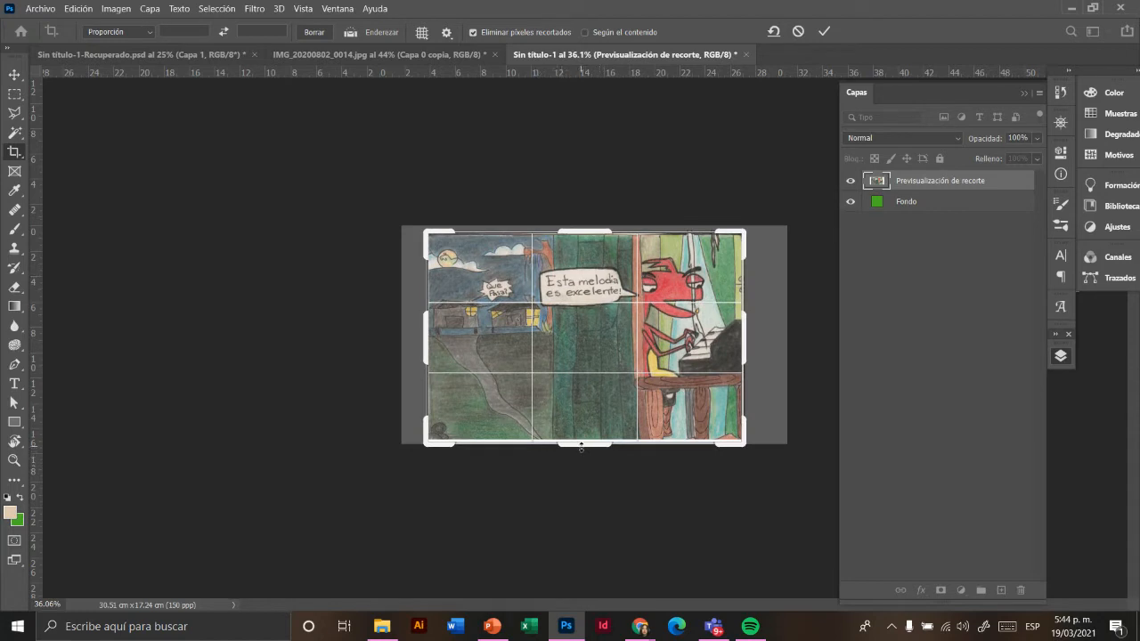
left_click_drag(582, 445, 576, 443)
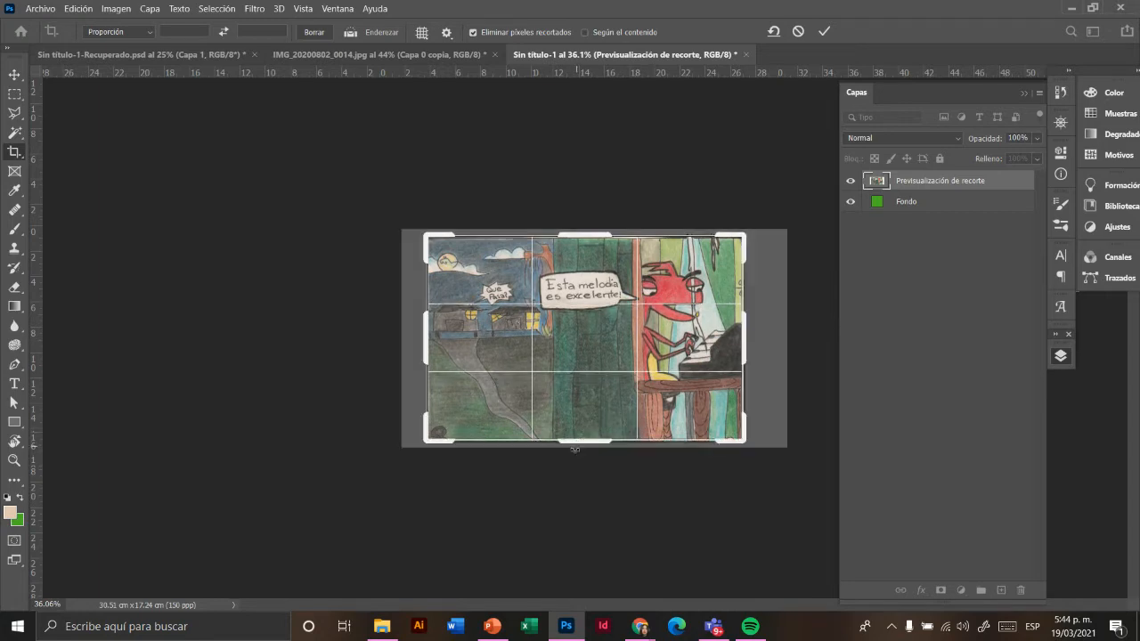
key("Return")
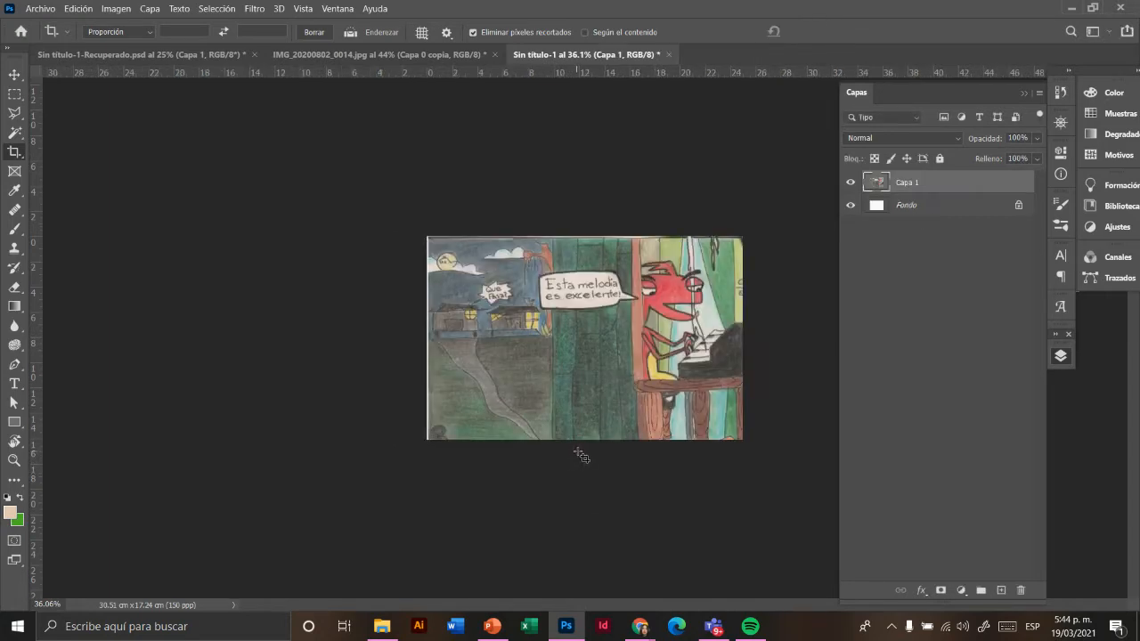
Step: Scale the duplicated panel layer in IMG_20200802_0014.jpg proportionally from its centre to about 107.24%, pushing the white margins outside the canvas
left_click(380, 55)
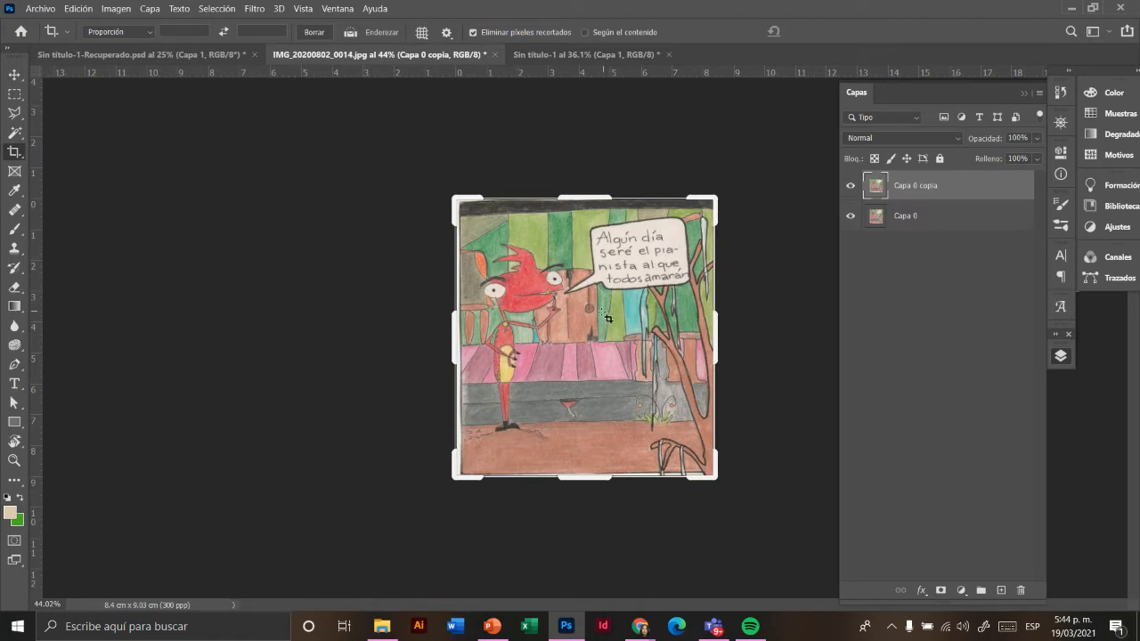
key("v")
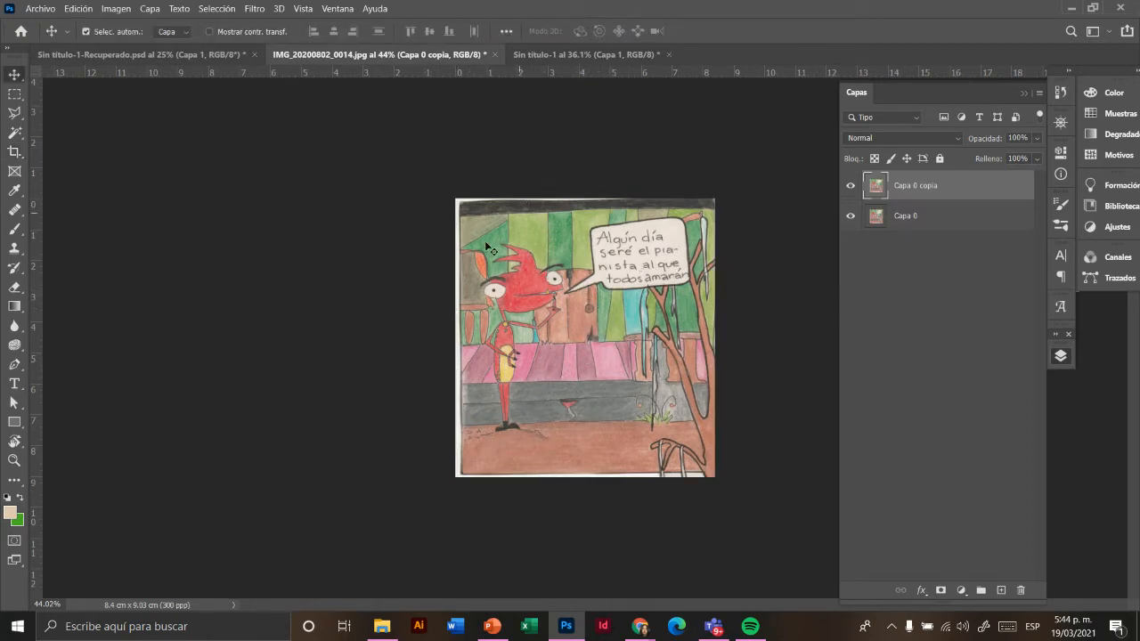
key("ctrl+t")
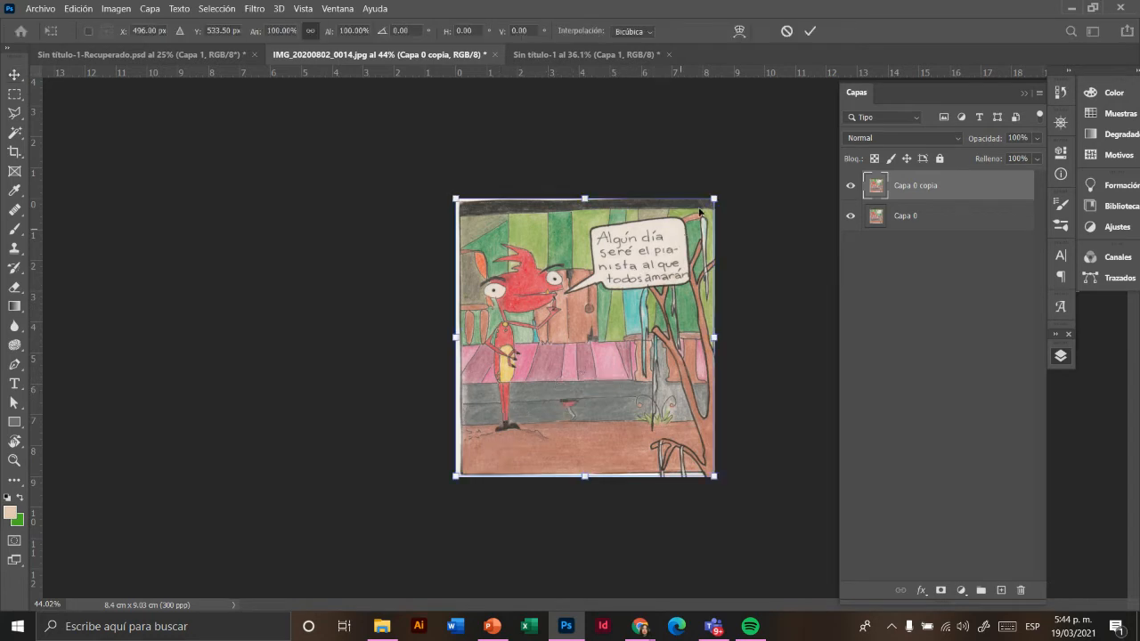
left_click_drag(715, 199, 713, 198)
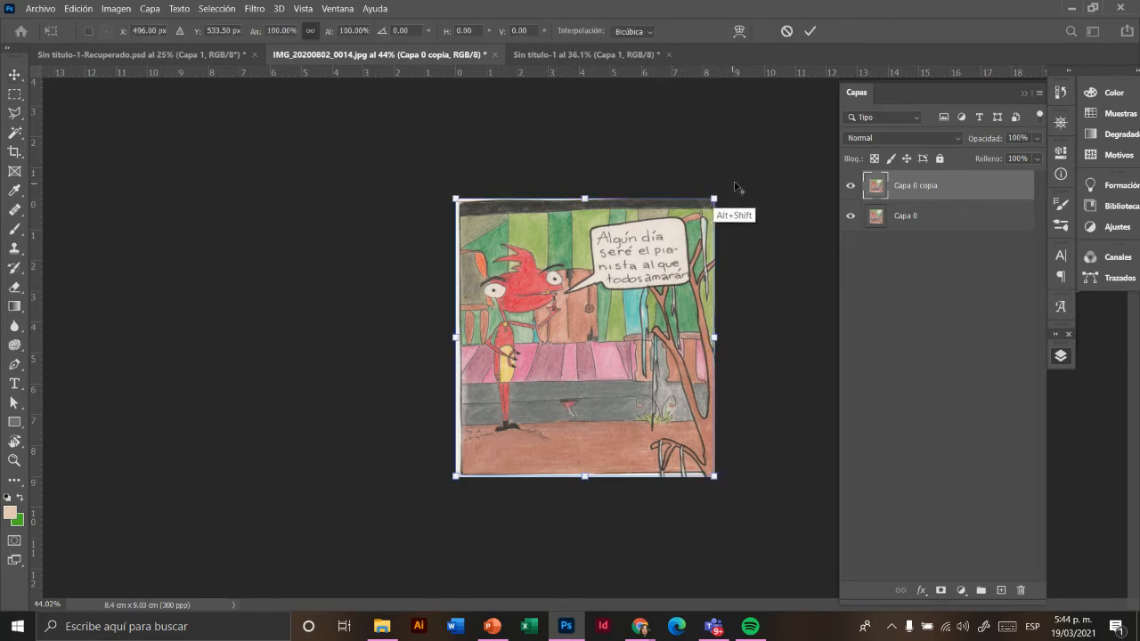
left_click_drag(715, 199, 722, 192)
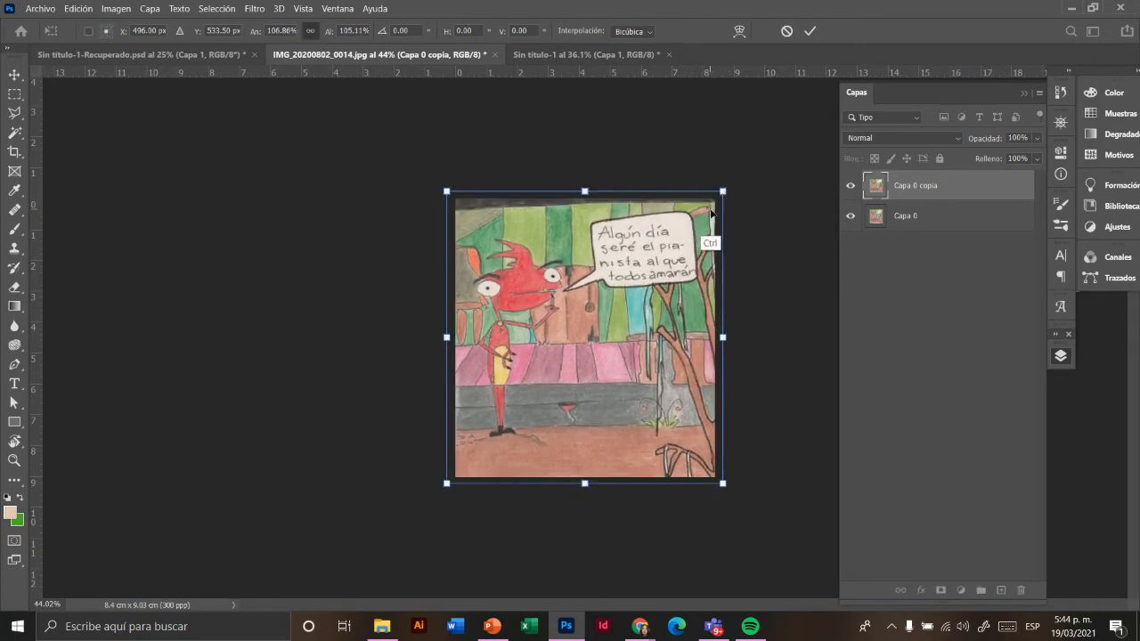
key("ctrl+z")
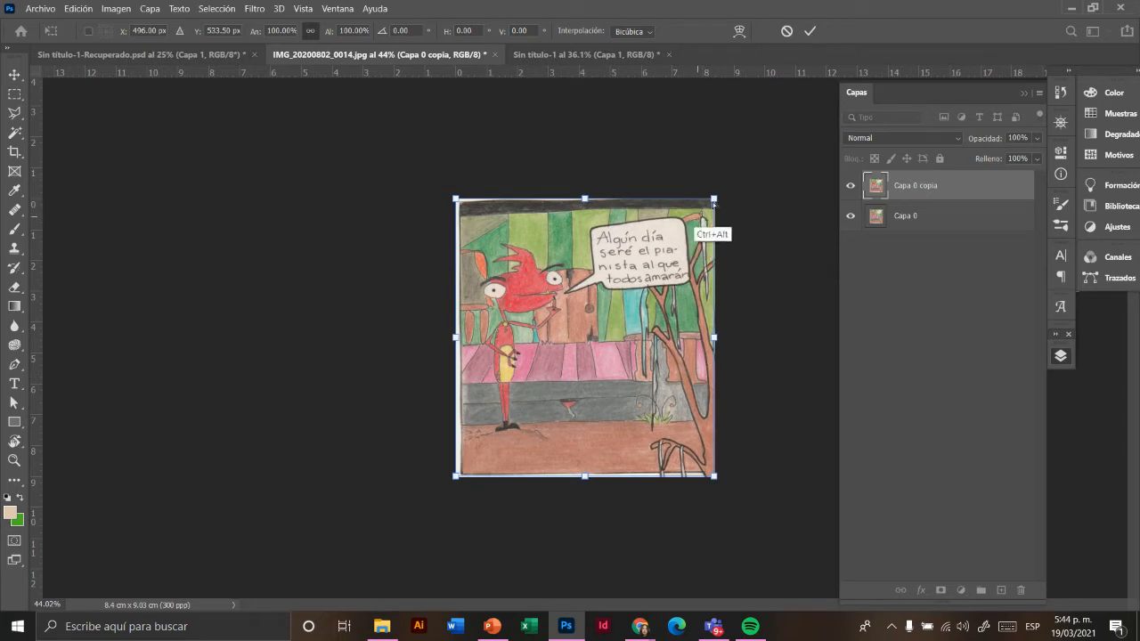
left_click_drag(714, 198, 725, 187)
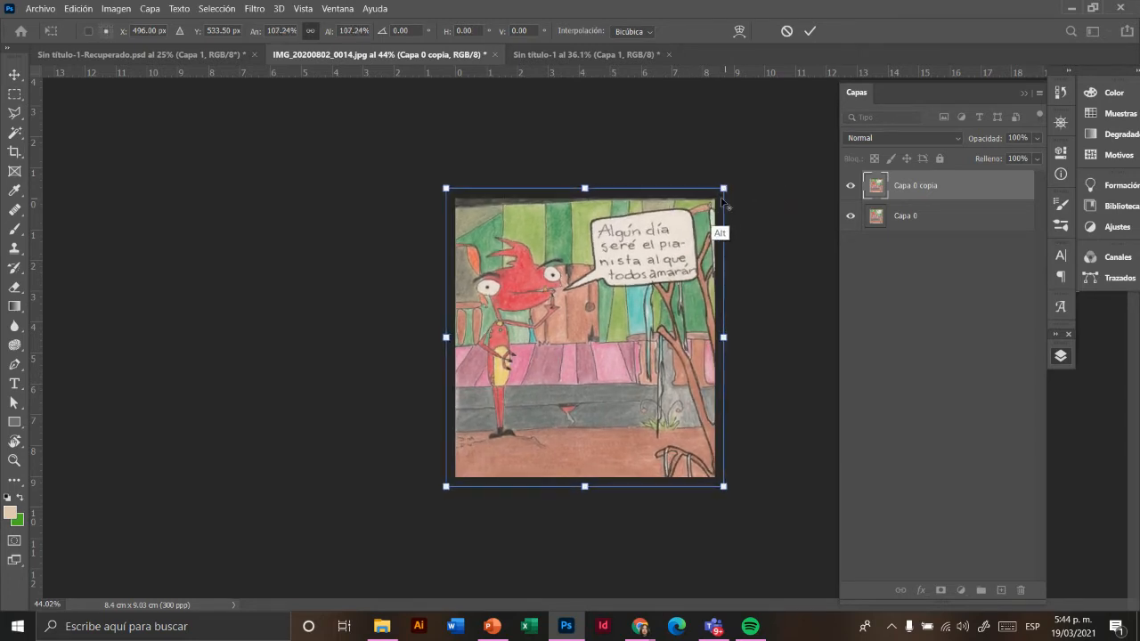
key("Return")
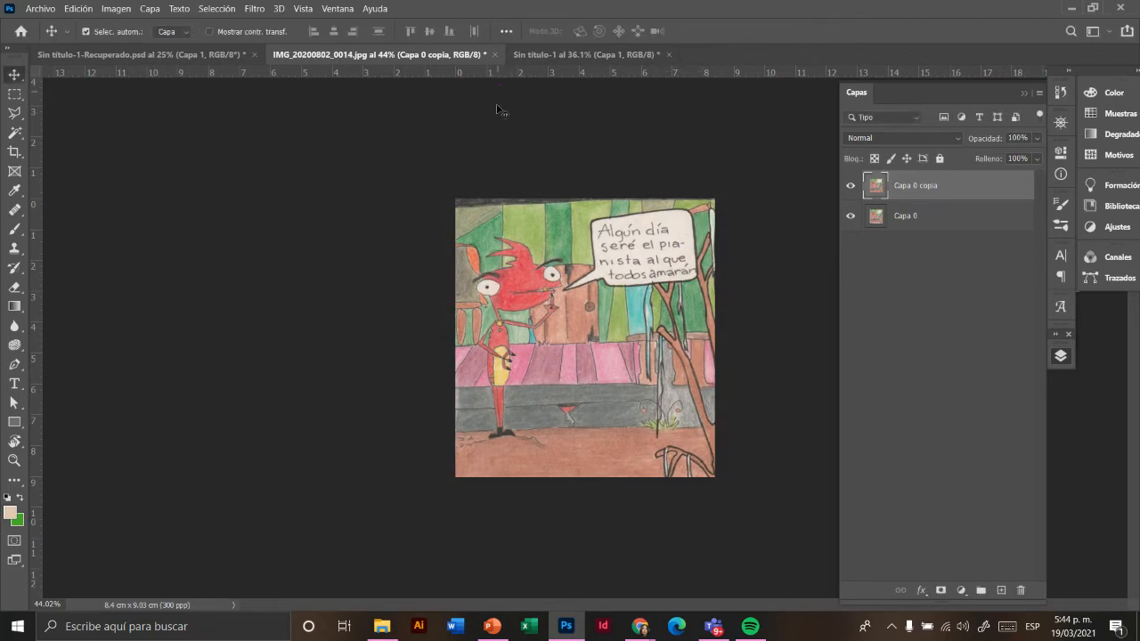
Step: Scale the comic strip layer in Sin título-1 proportionally from its centre to about 101.75% to cover the white edges
left_click(548, 56)
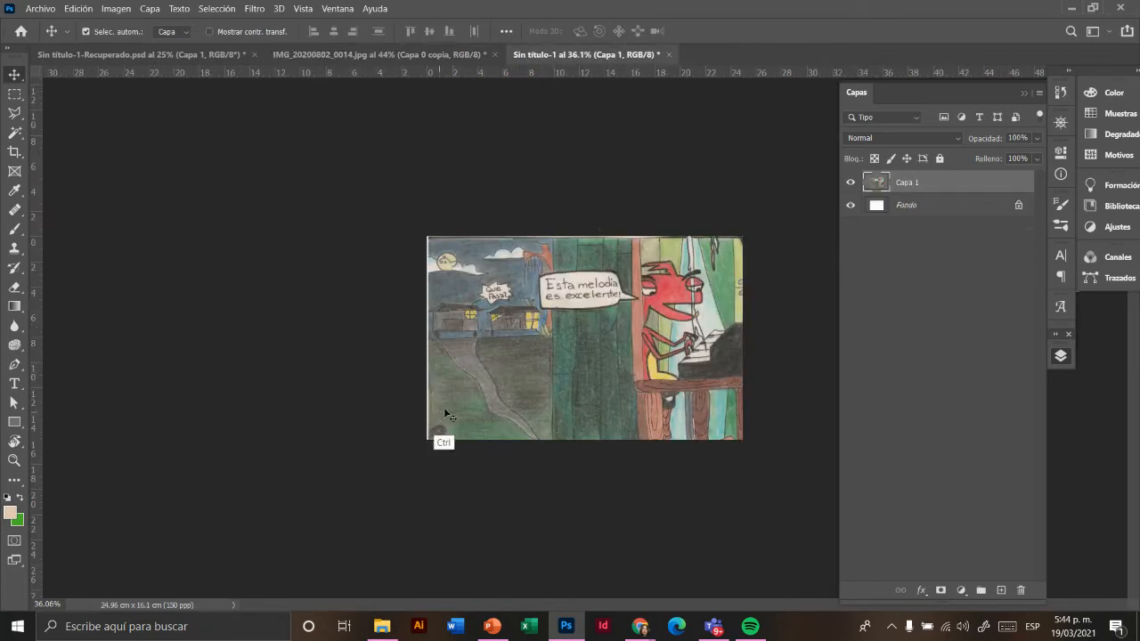
key("ctrl+t")
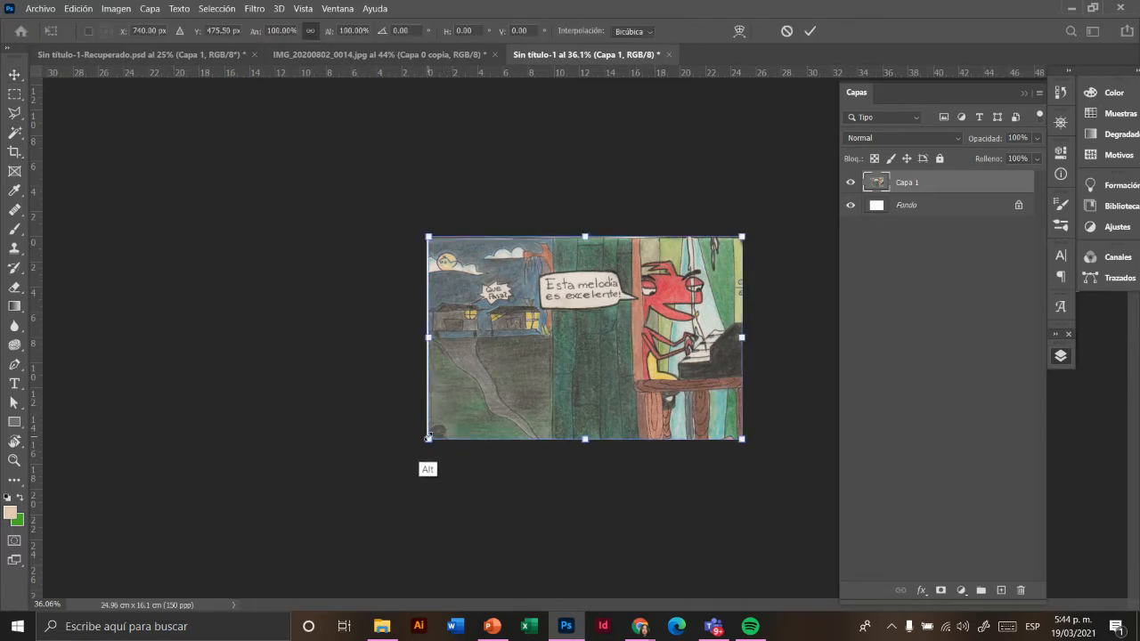
left_click_drag(424, 439, 426, 442)
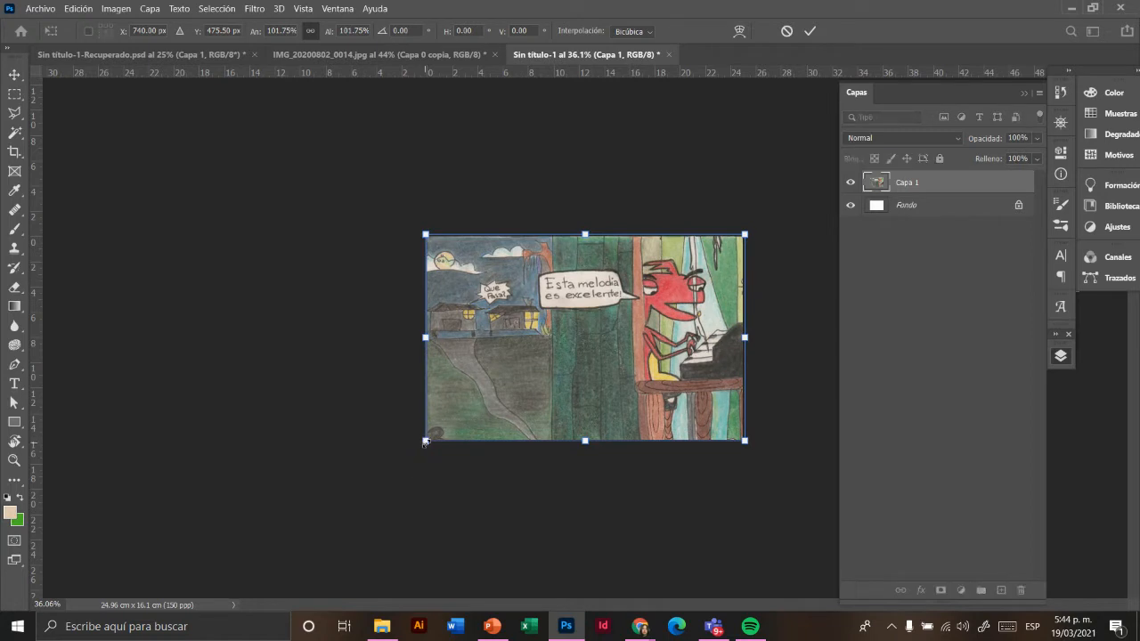
key("Return")
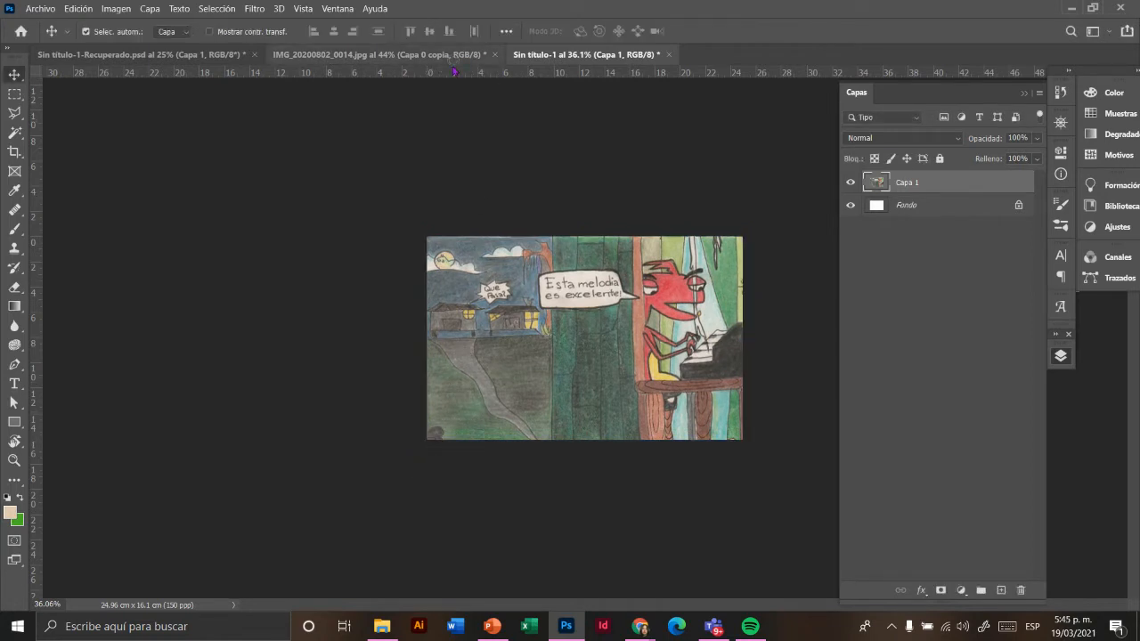
Step: Try the Auto Tone correction on the duplicated panel layer in IMG_20200802_0014.jpg
left_click(453, 56)
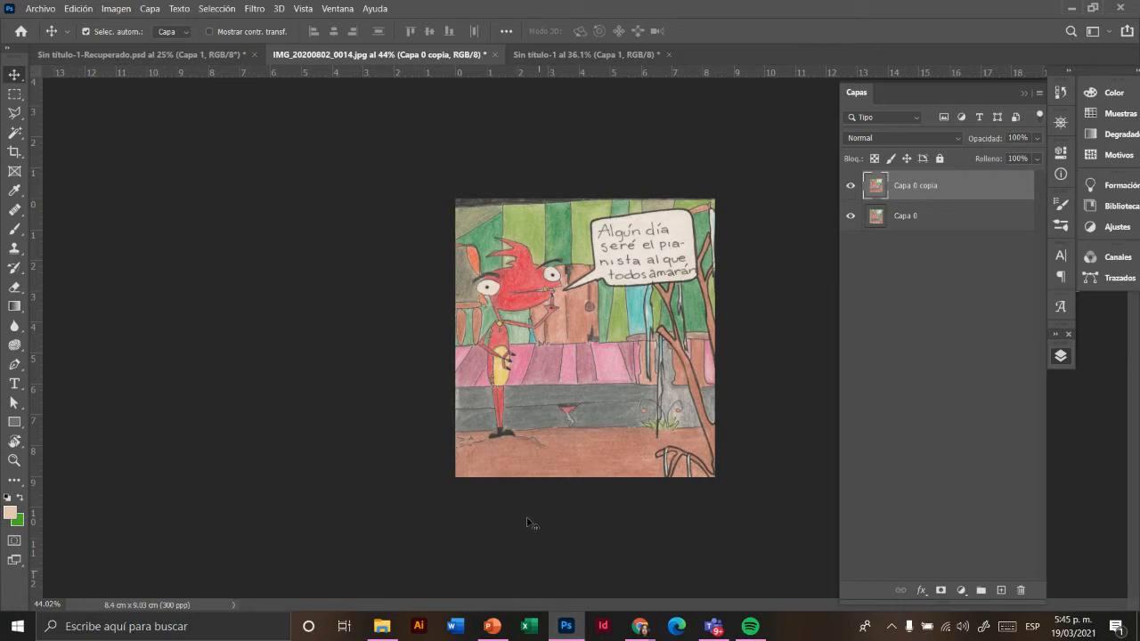
left_click(110, 7)
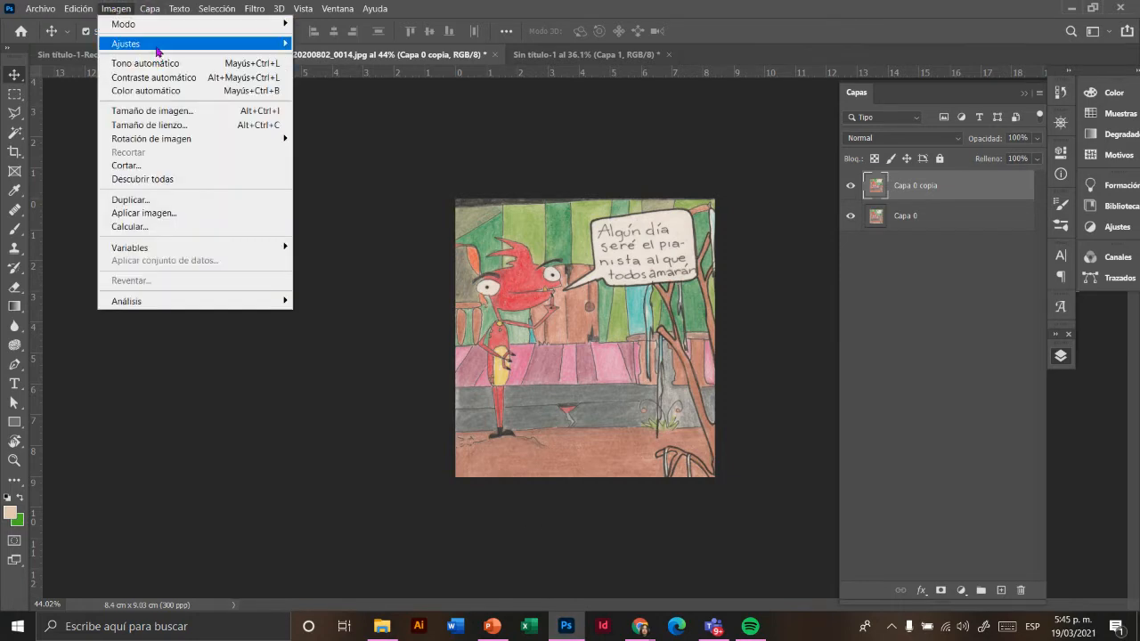
mouse_move(158, 46)
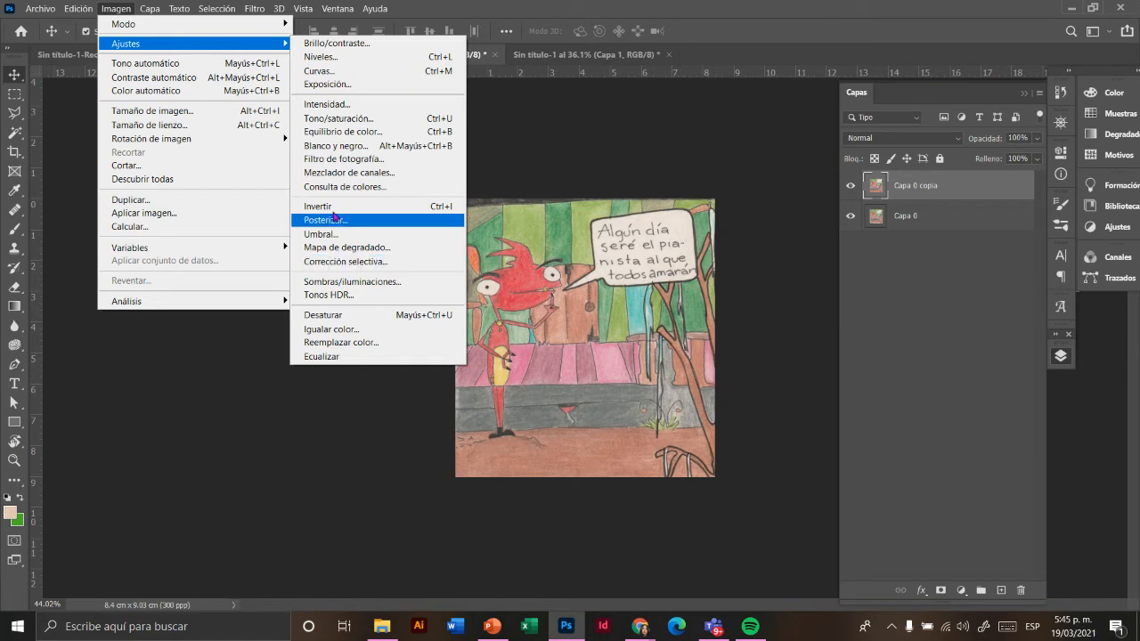
left_click(181, 64)
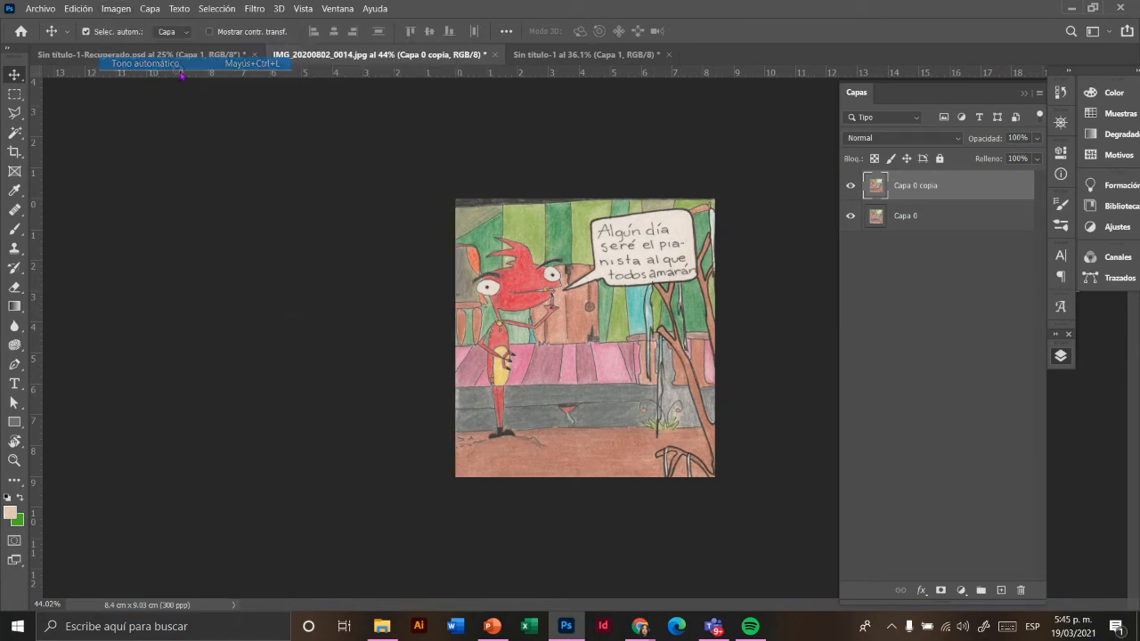
left_click(117, 11)
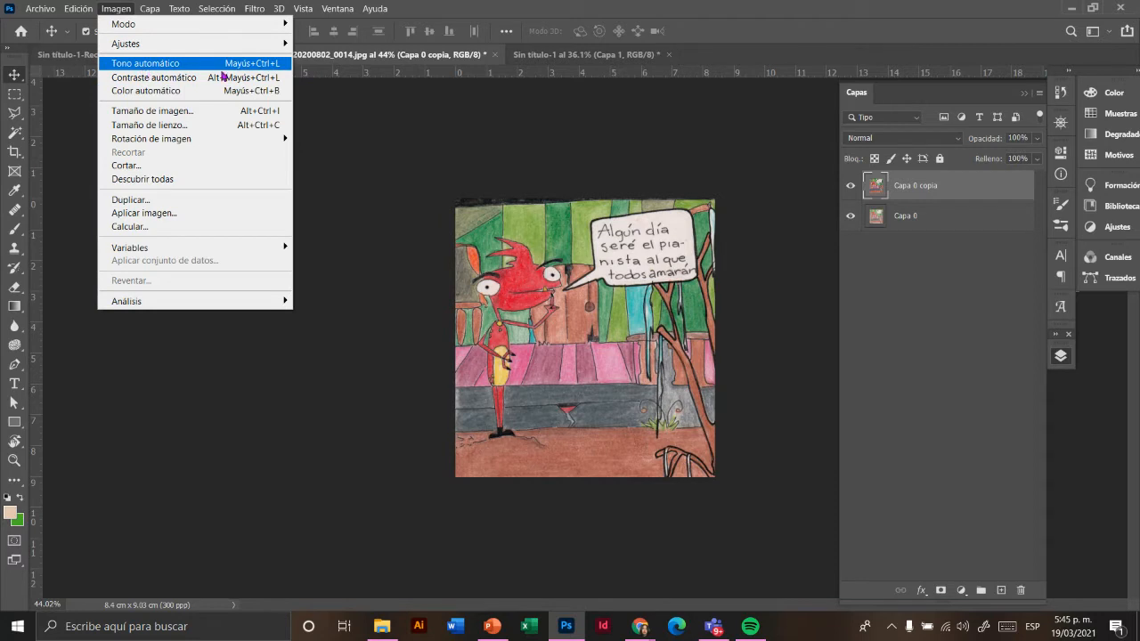
left_click(357, 124)
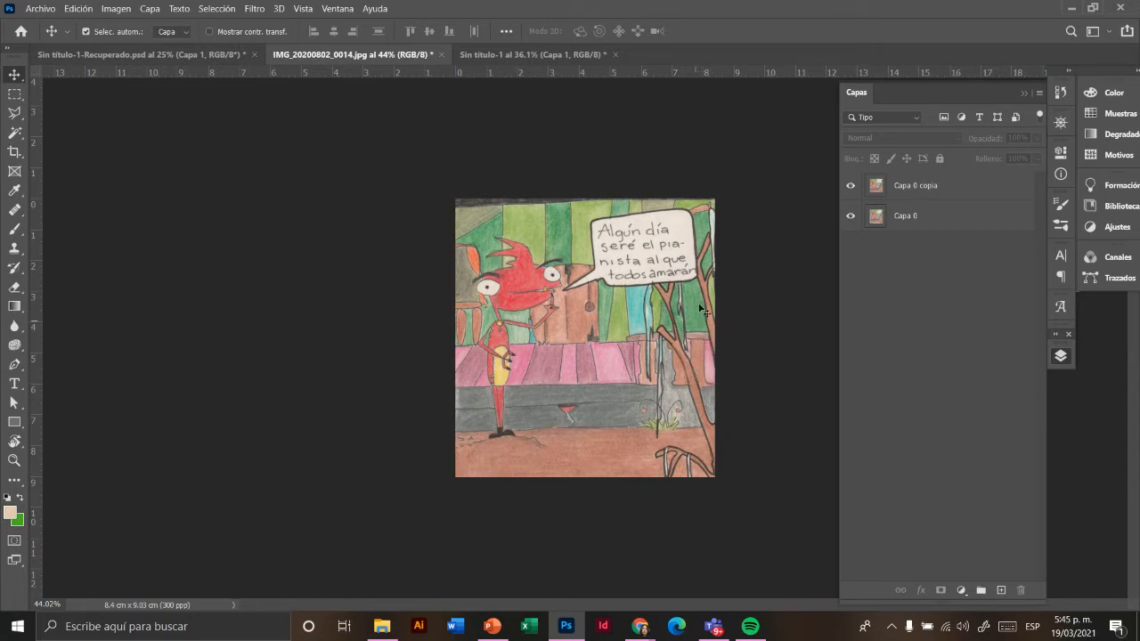
Step: Select the Capa 0 copia layer and apply Auto Tone to the upper panel
left_click(118, 10)
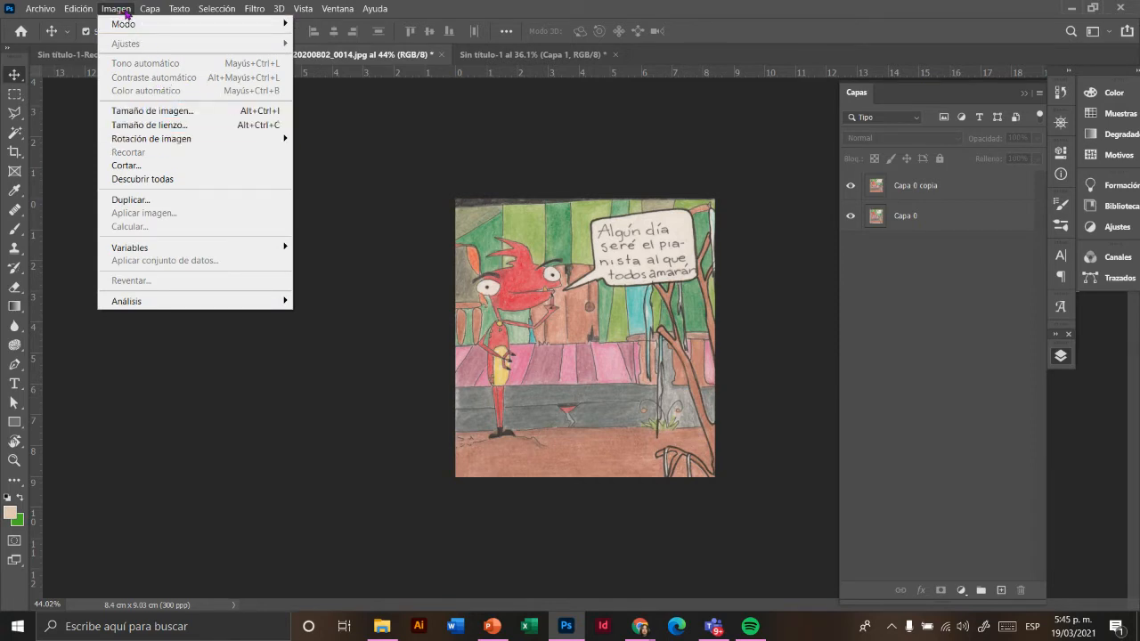
mouse_move(150, 9)
left_click(904, 193)
left_click(903, 188)
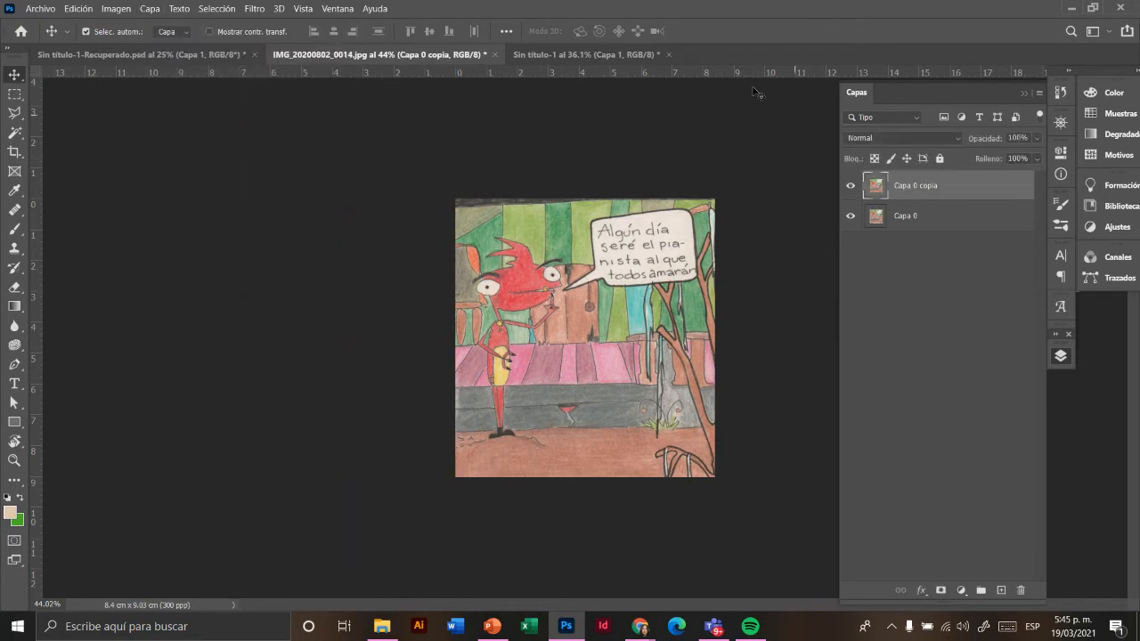
left_click(117, 8)
left_click(134, 66)
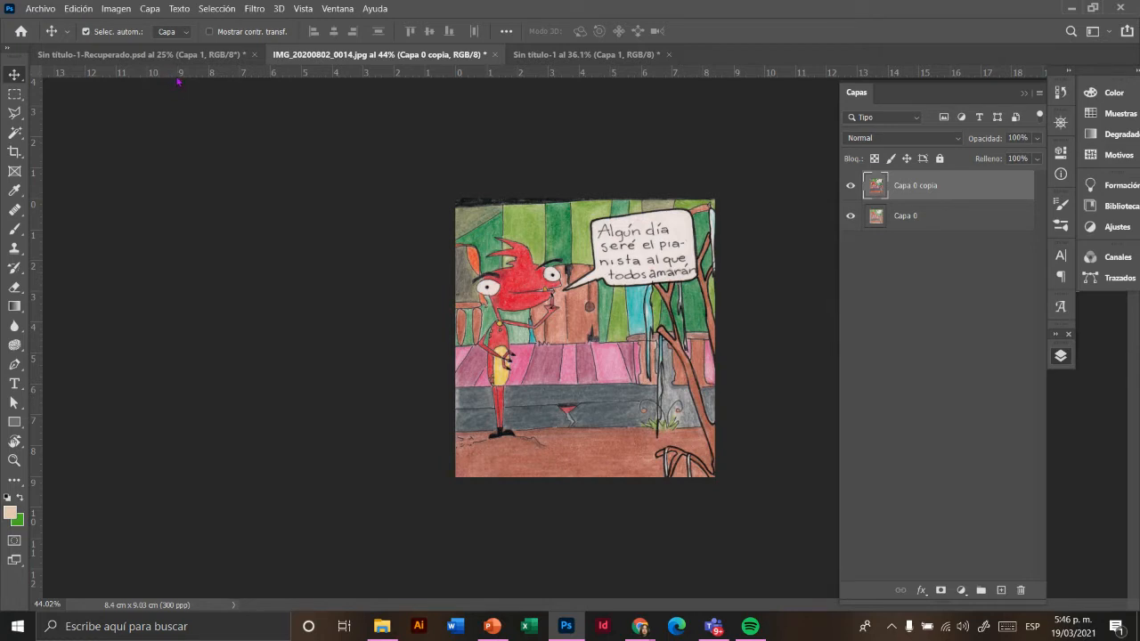
Step: Apply Auto Tone to the Capa 1 layer of the comic strip in Sin título-1
left_click(574, 55)
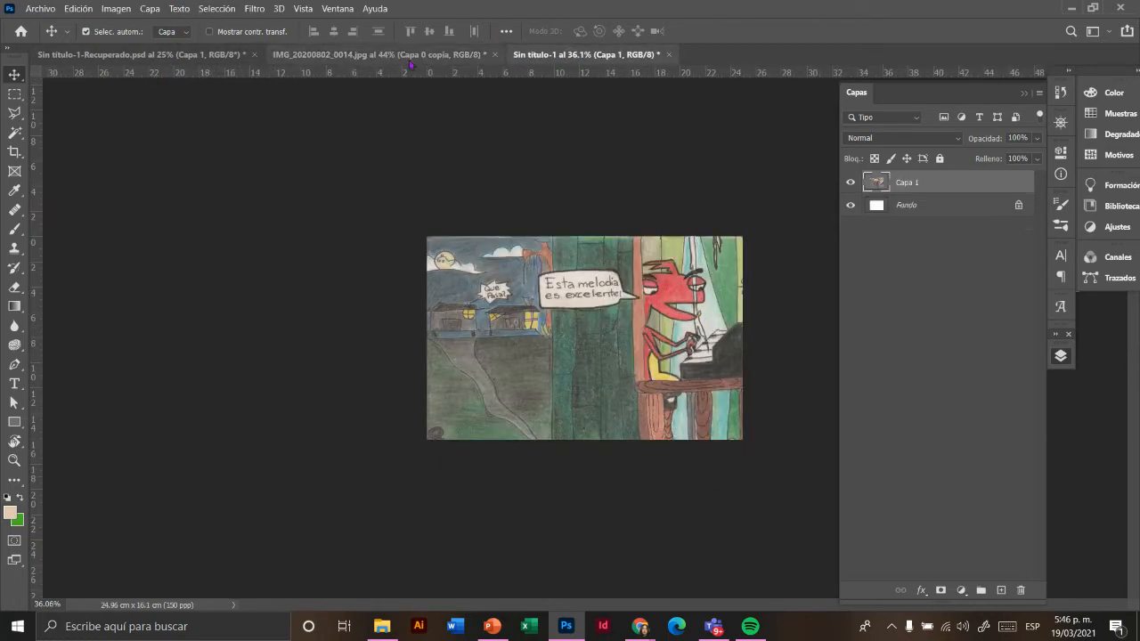
left_click(117, 8)
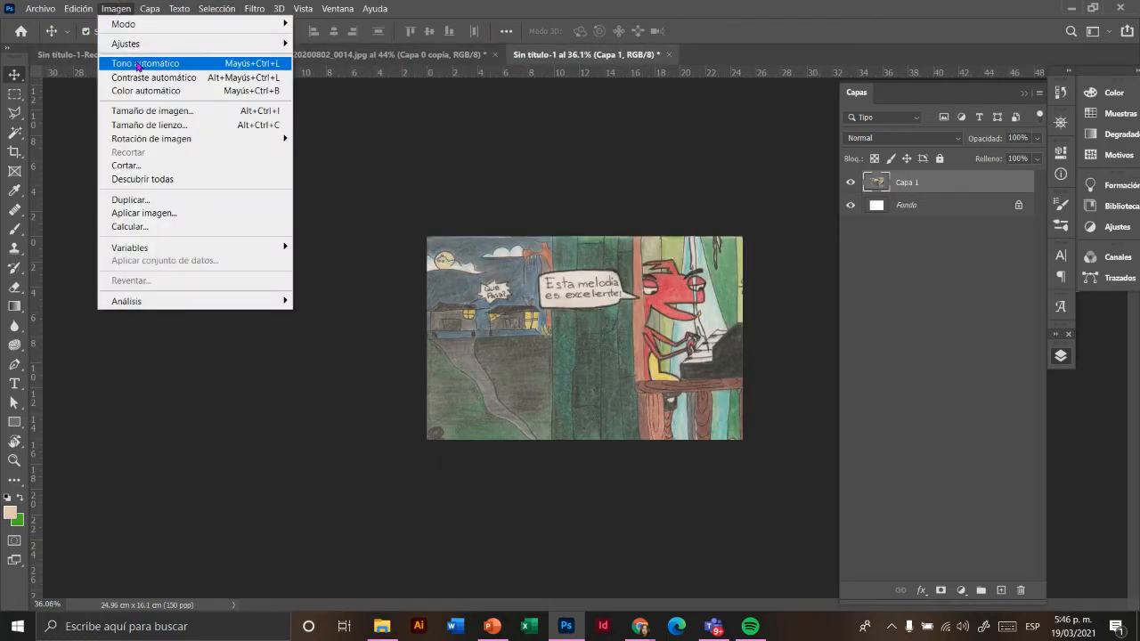
left_click(138, 64)
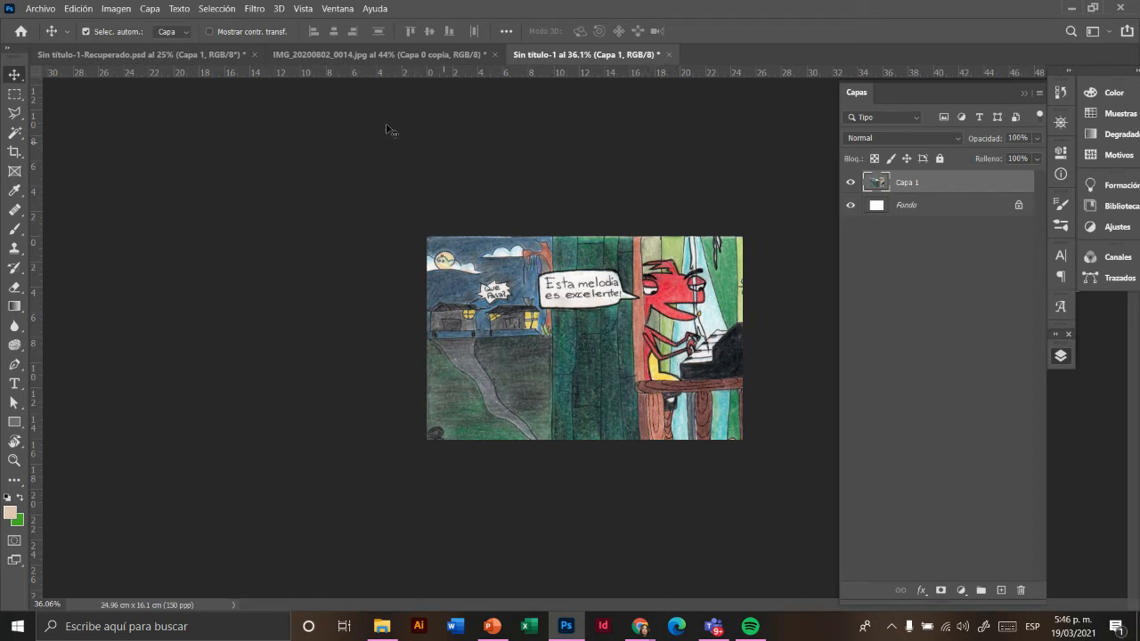
Step: Start a Selective Color correction on Capa 0 copia in IMG_20200802_0014.jpg, setting Reds to cyan -35, magenta -12, yellow -5 and black +11%
left_click(316, 57)
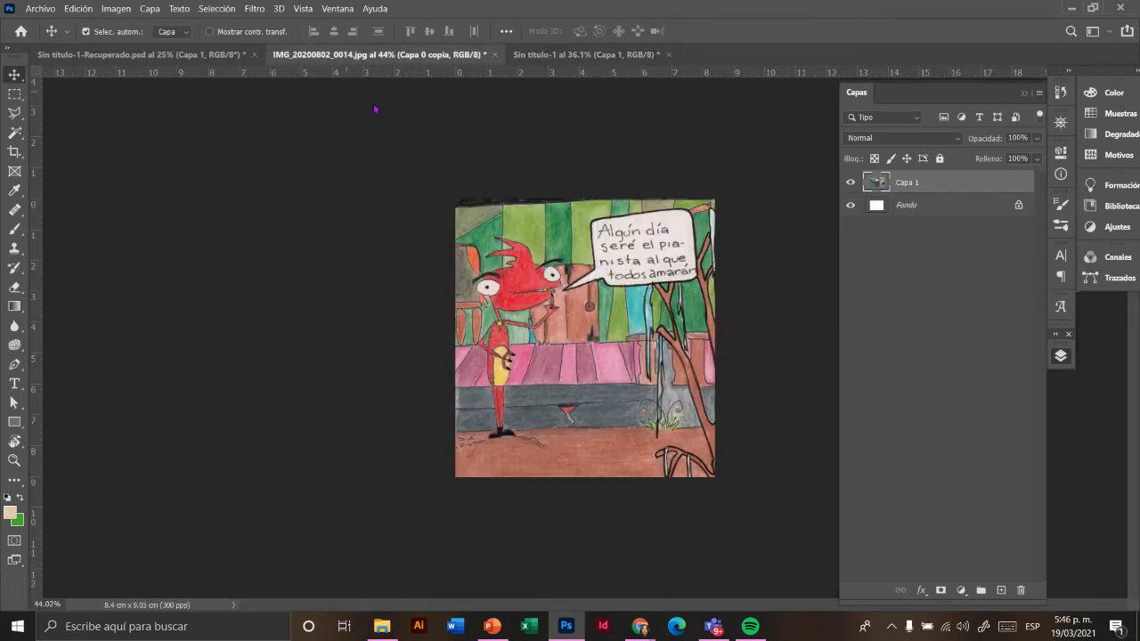
key("ctrl+1")
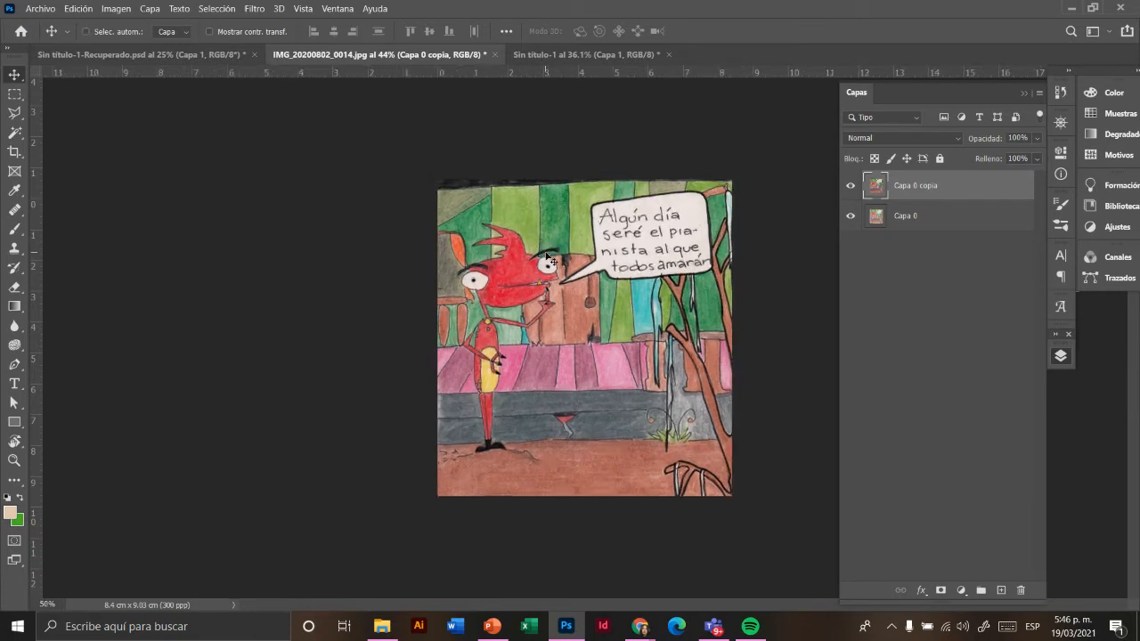
key("ctrl+minus")
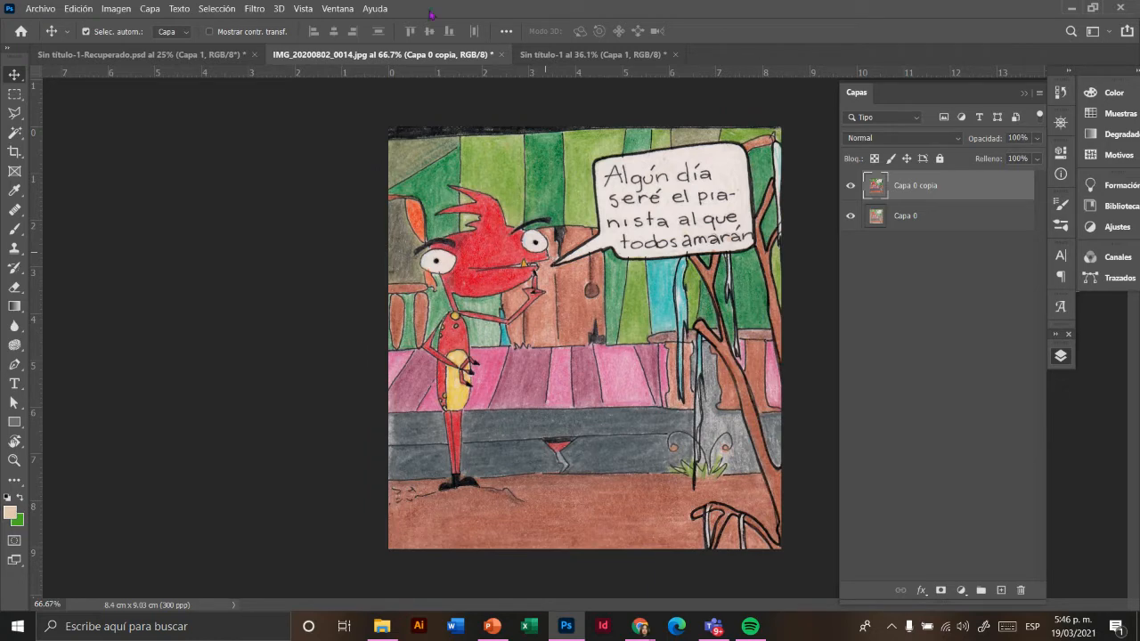
left_click(149, 8)
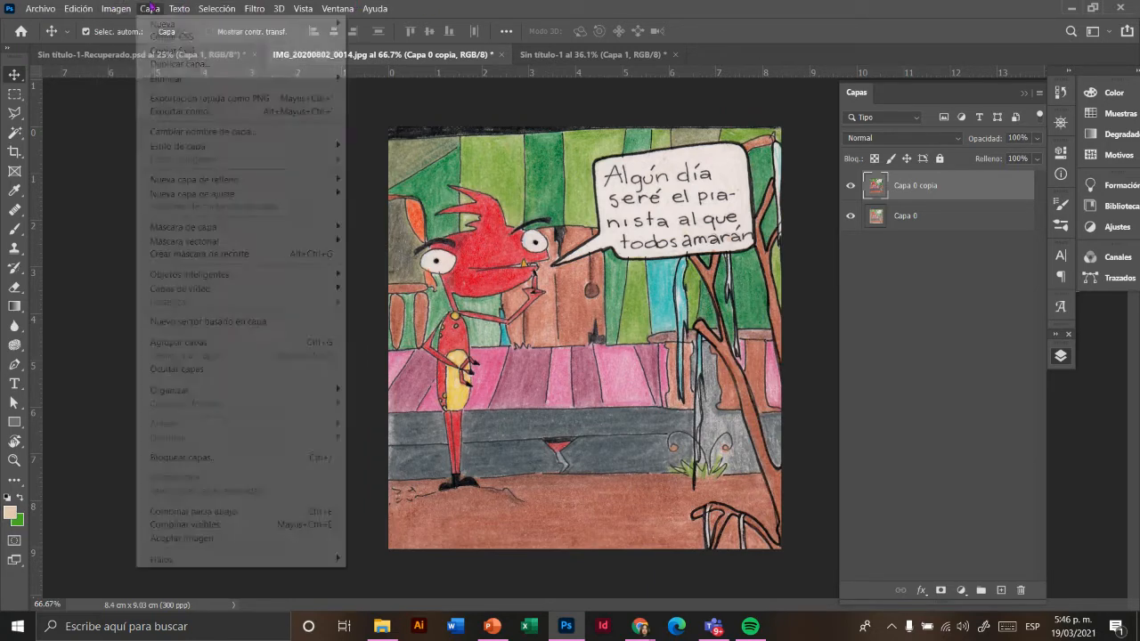
mouse_move(121, 9)
mouse_move(153, 46)
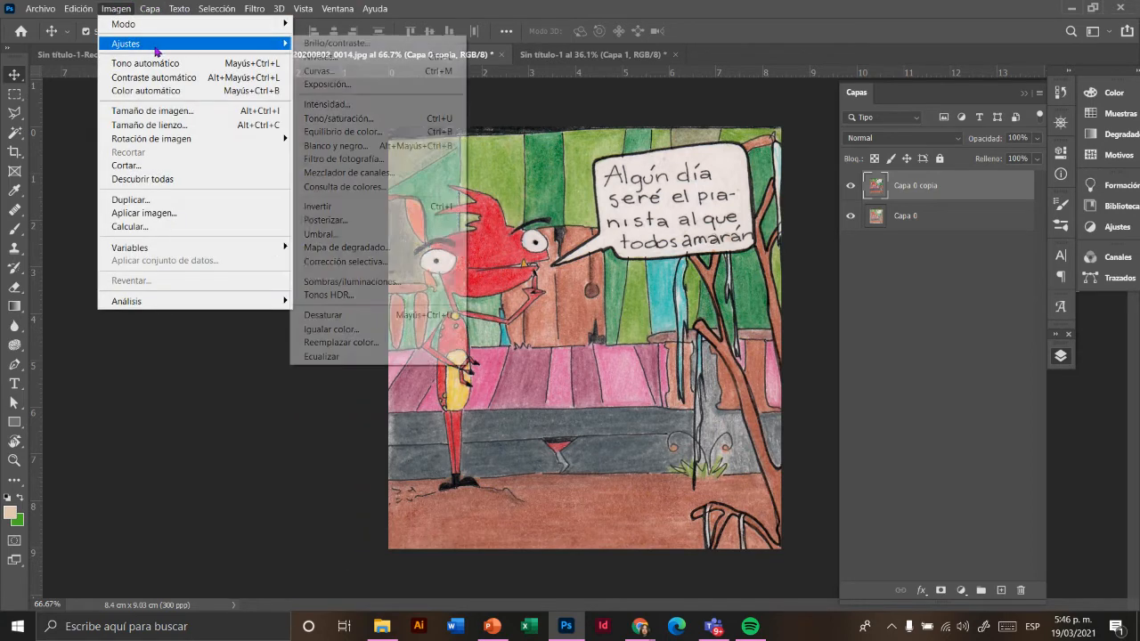
left_click(355, 262)
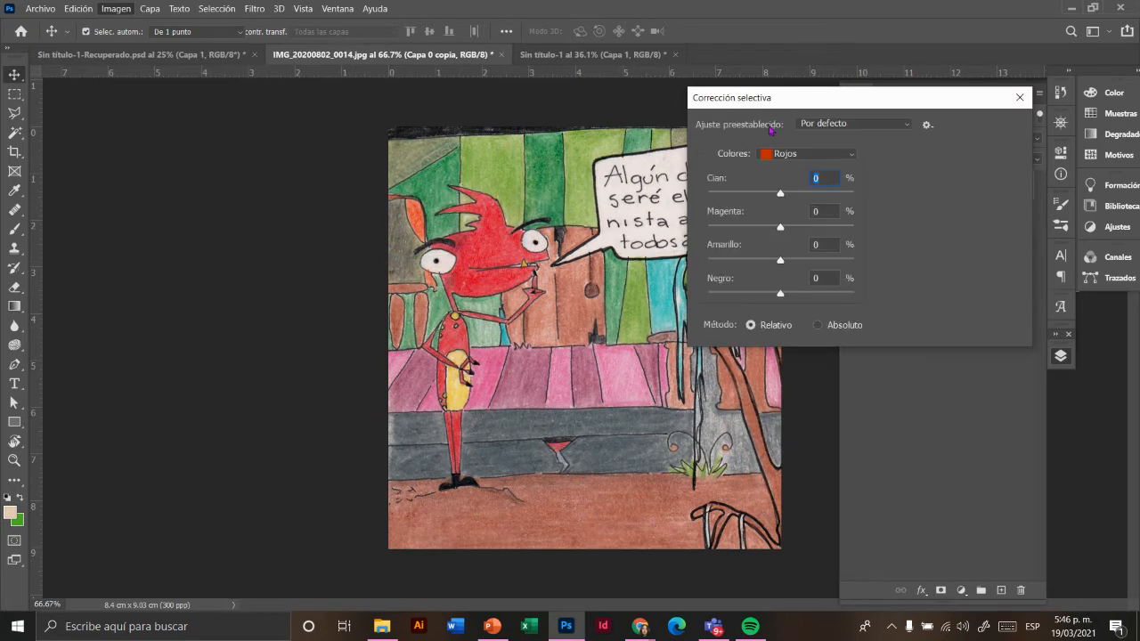
left_click_drag(786, 102, 883, 84)
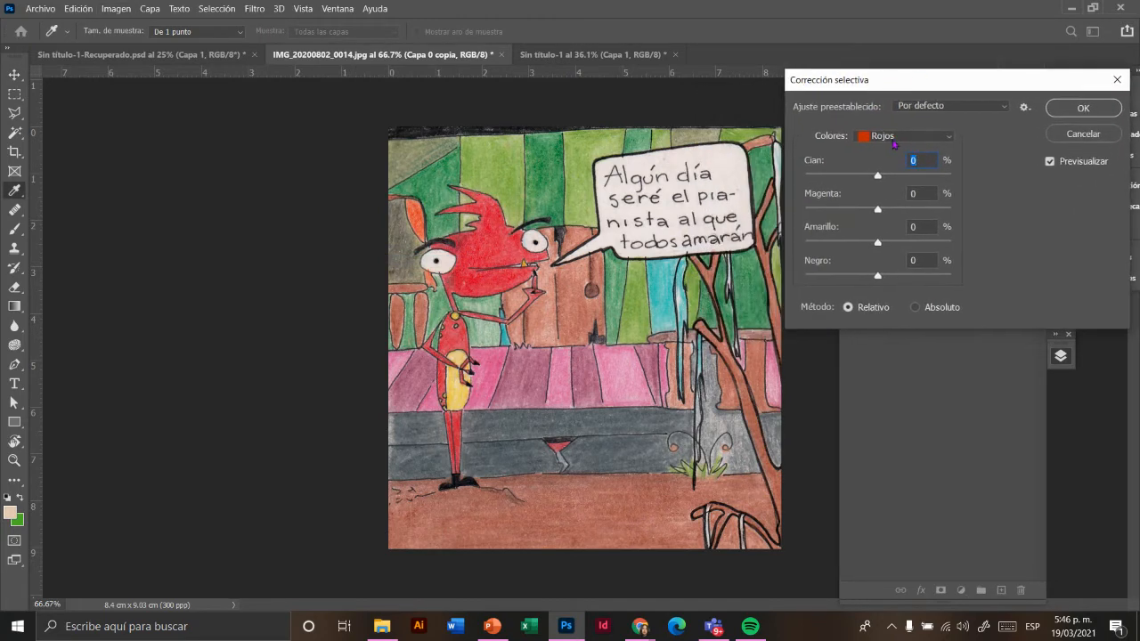
left_click_drag(878, 174, 855, 170)
left_click_drag(878, 210, 857, 210)
left_click_drag(870, 211, 889, 285)
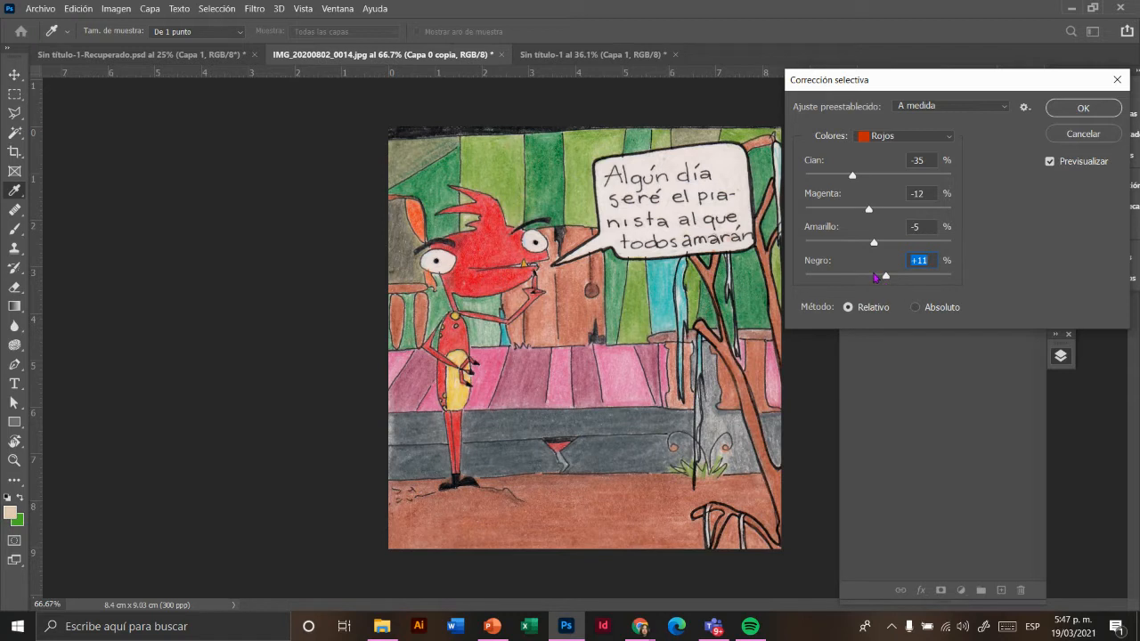
Step: Set the Yellows in the Selective Color correction to cyan +28, magenta -5, yellow +40 and black +32%
left_click(927, 140)
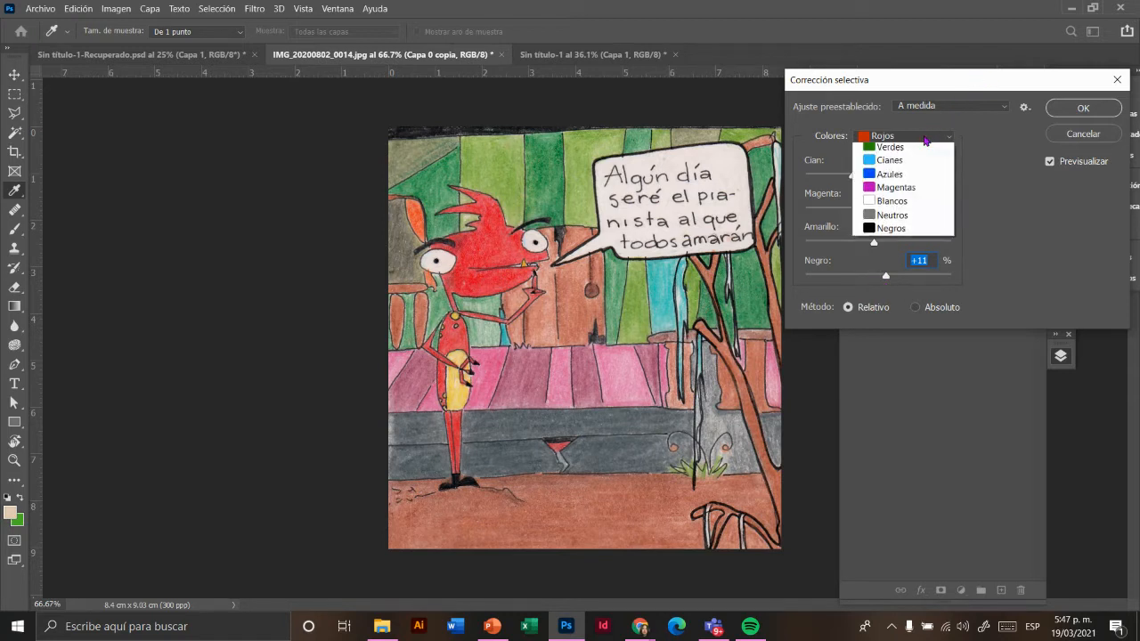
left_click(906, 160)
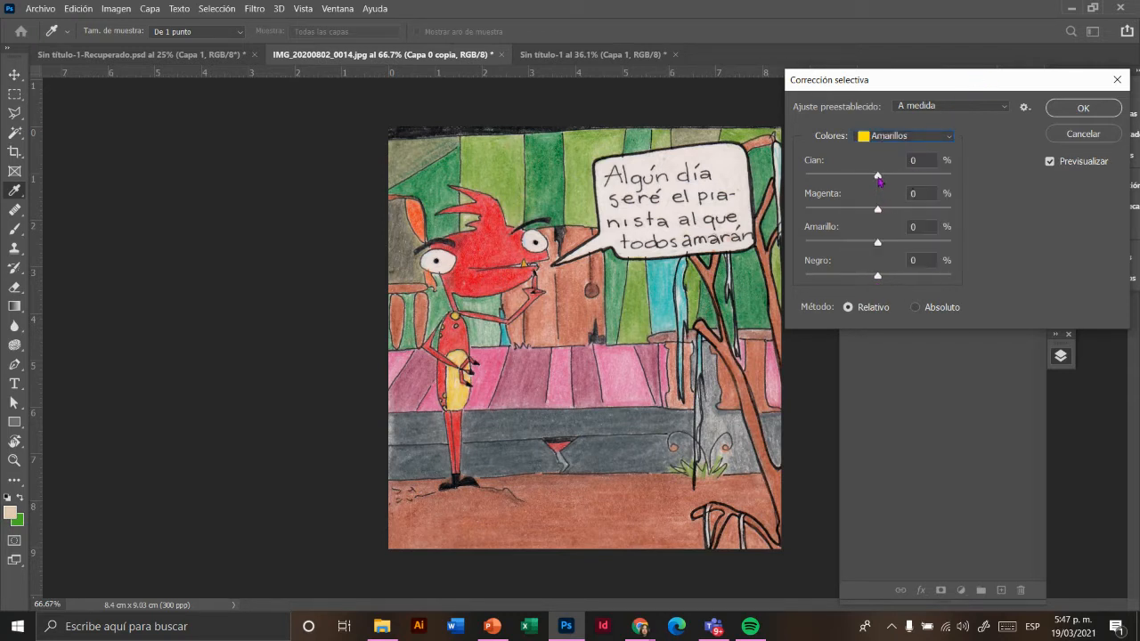
left_click_drag(879, 181, 907, 244)
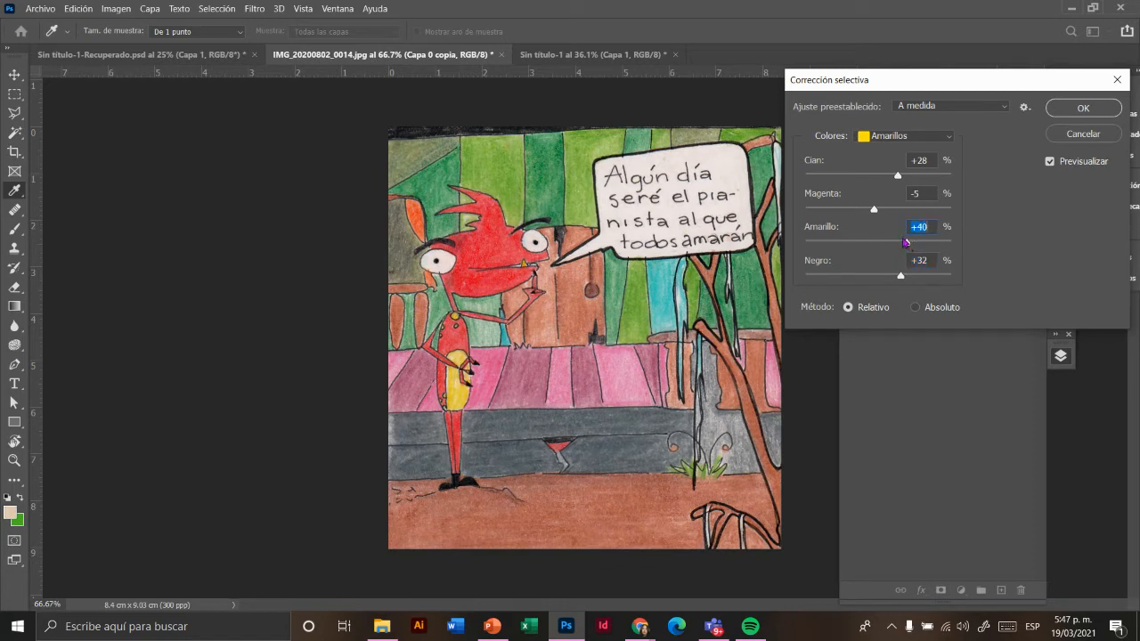
Step: Set the Greens in the Selective Color correction to cyan -13, magenta -17 and yellow +28%
left_click(939, 138)
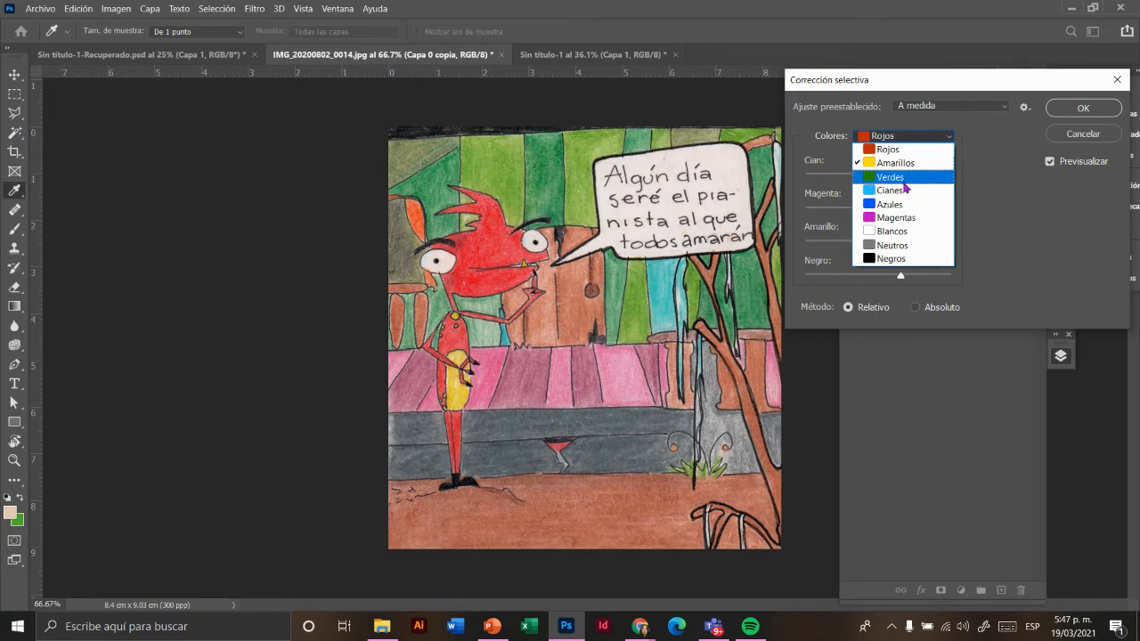
left_click(905, 187)
left_click_drag(878, 176, 899, 248)
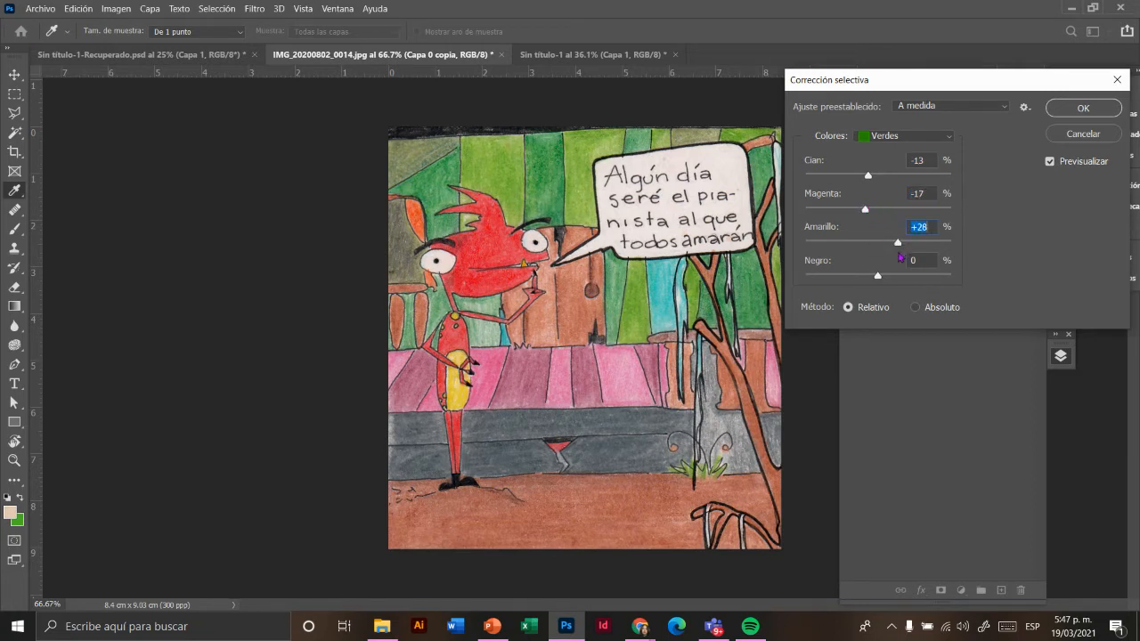
Step: Adjust the ink mix of the Magentas in the Selective Color correction
left_click(909, 140)
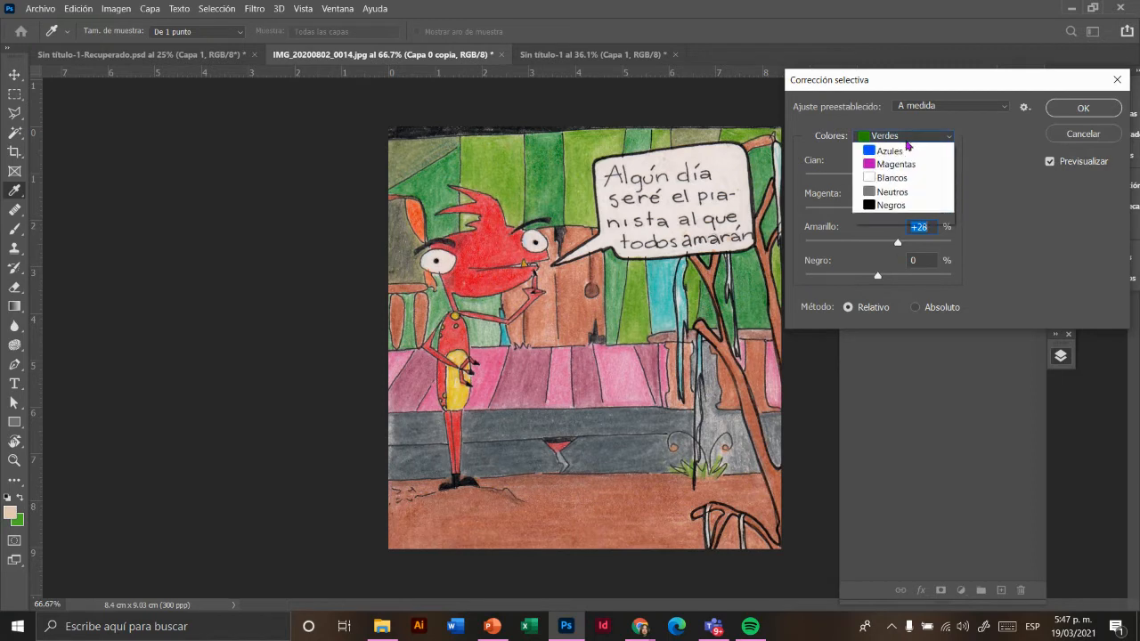
left_click(895, 220)
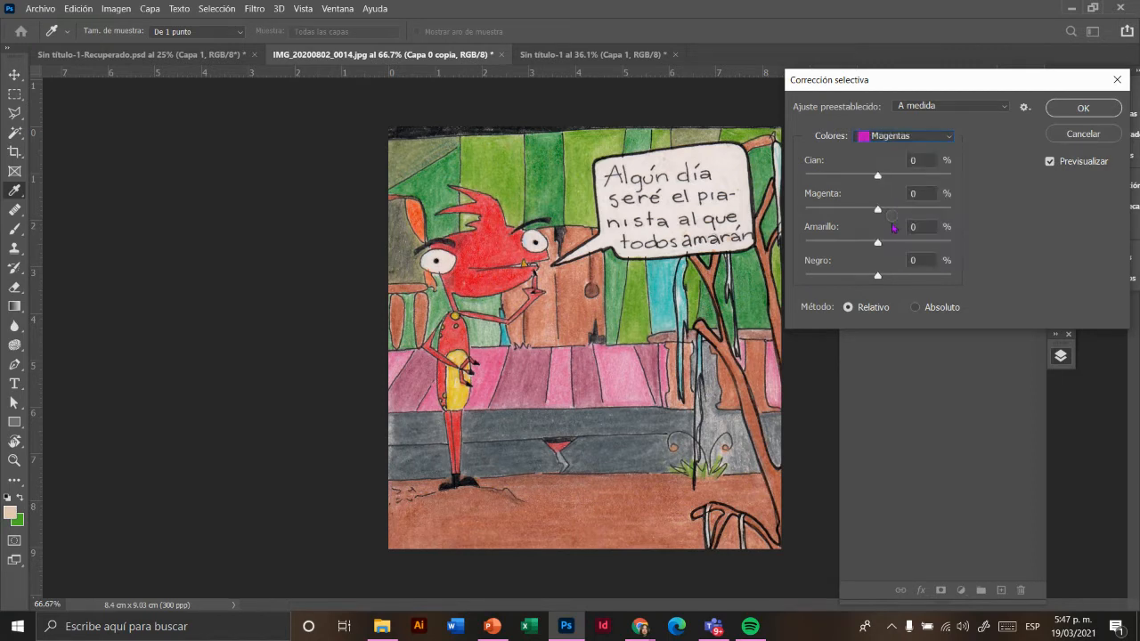
left_click_drag(879, 215, 909, 242)
Step: Set the Blacks to cyan -7, magenta +40 and yellow -5%, raise their black close to maximum, and apply the Selective Color correction
left_click(917, 136)
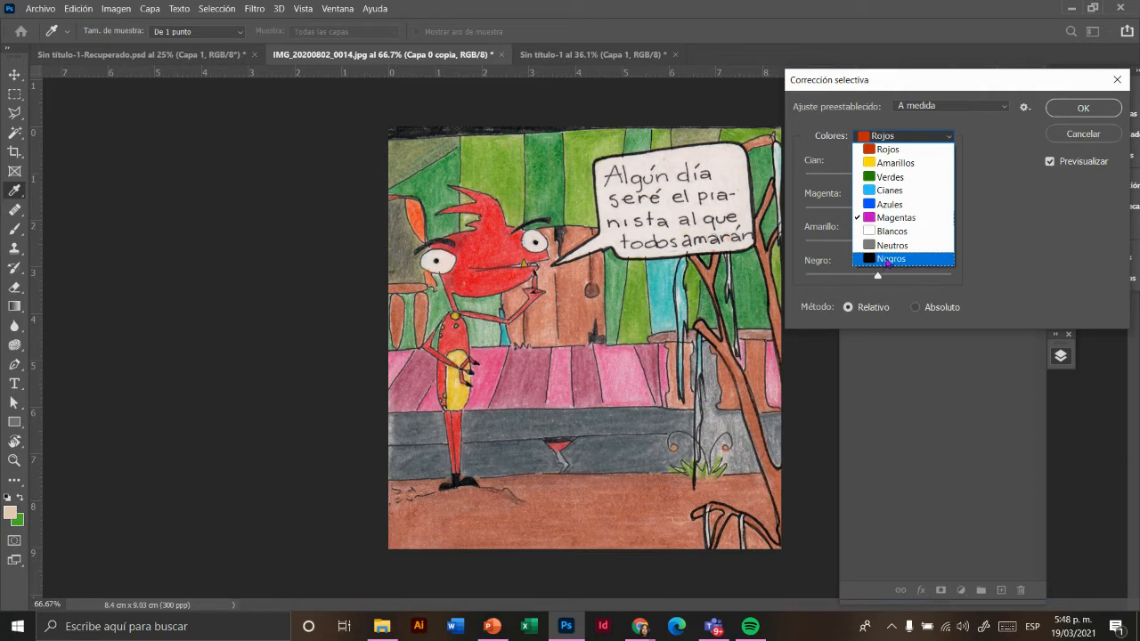
left_click(888, 260)
left_click_drag(878, 177, 954, 217)
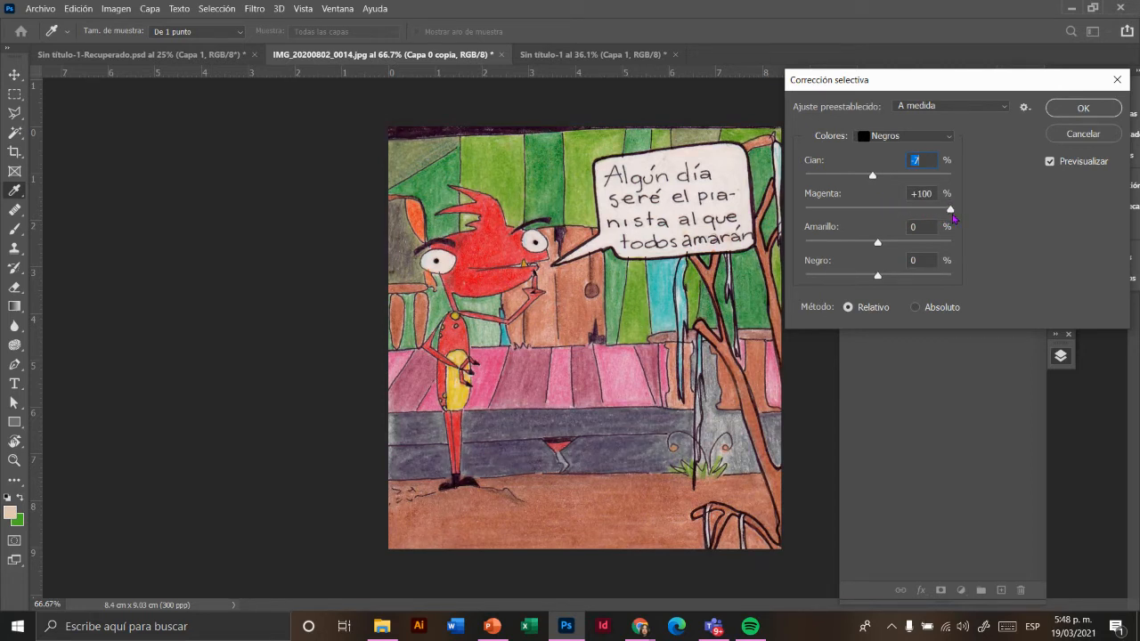
left_click_drag(954, 218, 874, 243)
left_click_drag(880, 286, 952, 292)
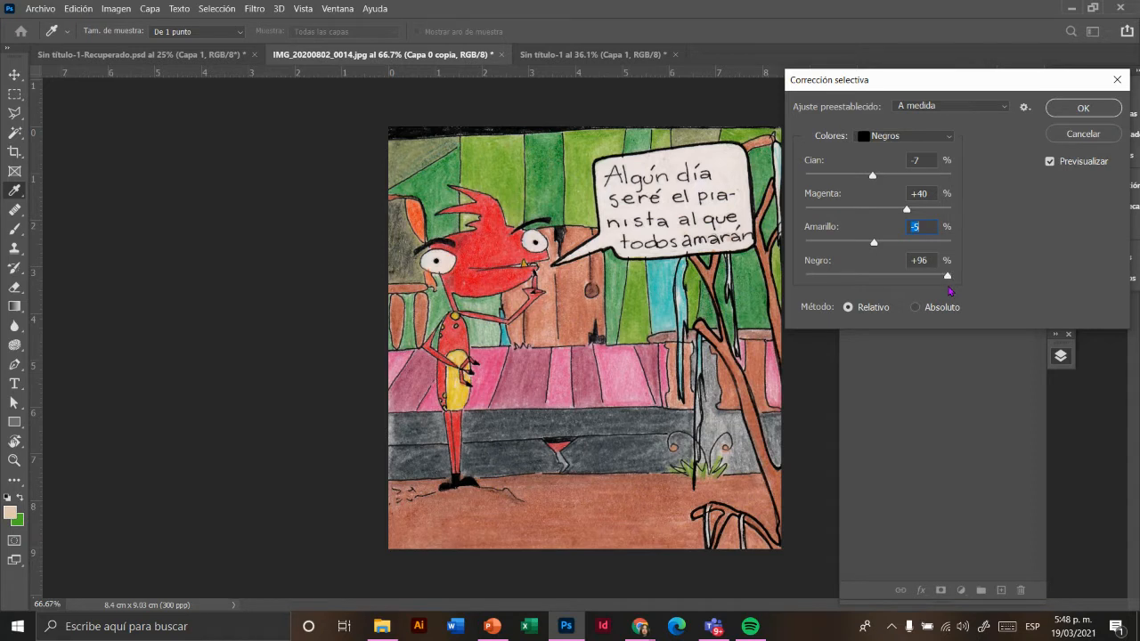
mouse_move(950, 291)
left_mouse_down()
mouse_move(863, 279)
mouse_move(943, 287)
left_mouse_up()
left_click(1061, 110)
Step: Compare the corrected panel with the original by repeatedly hiding and showing the Capa 0 copia layer
left_click(851, 188)
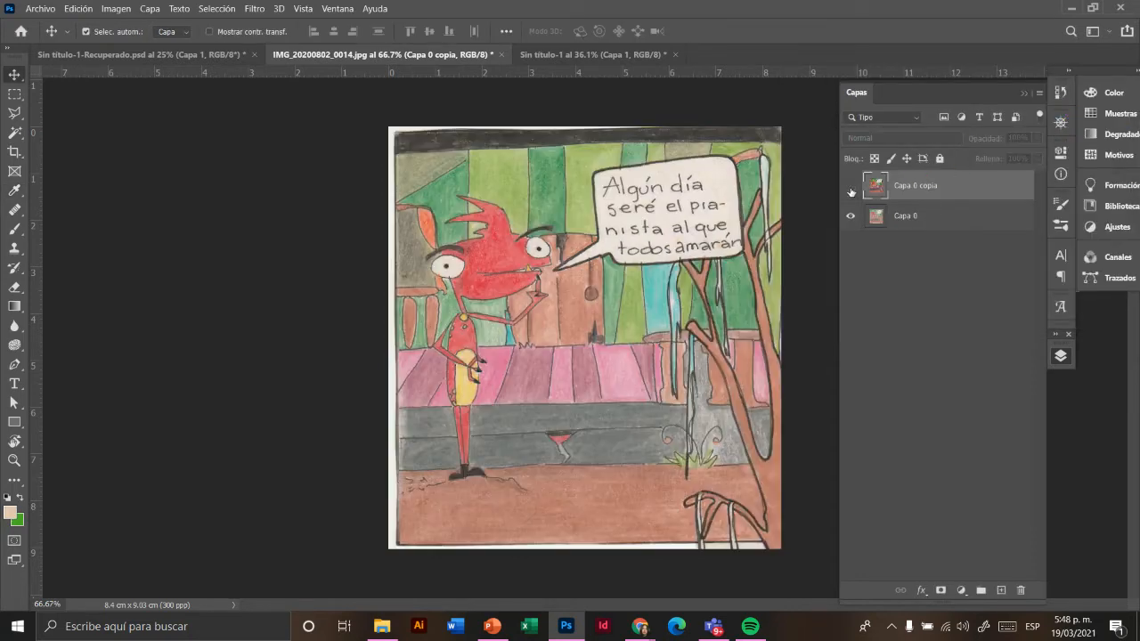
left_click(851, 189)
left_click(851, 188)
left_click(848, 189)
left_click(851, 189)
left_click(850, 189)
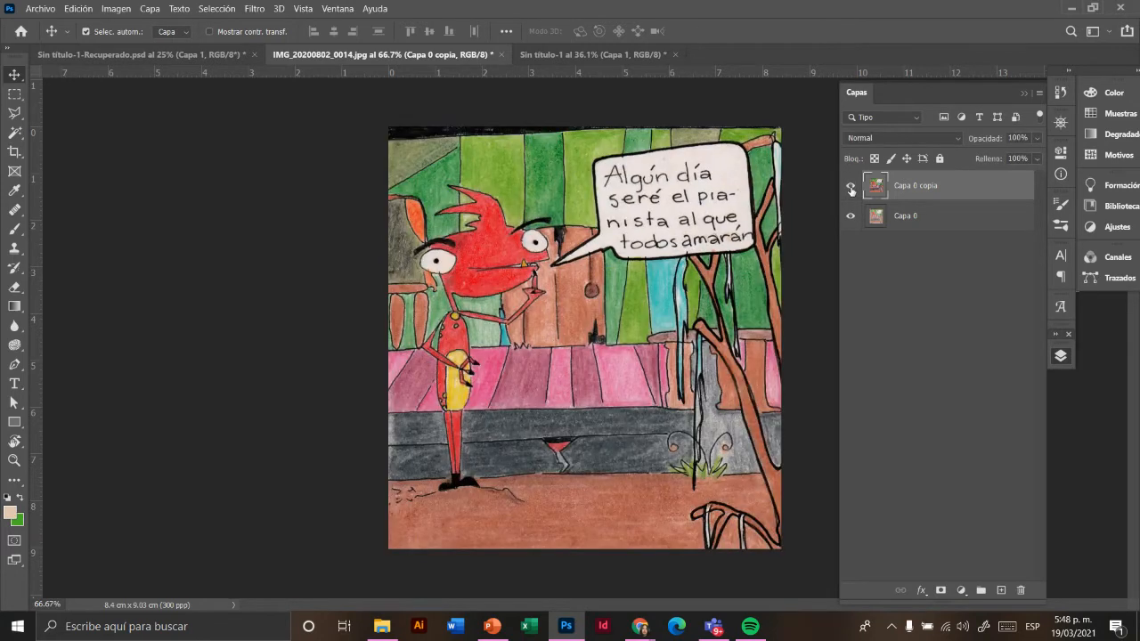
left_click(850, 188)
left_click(851, 189)
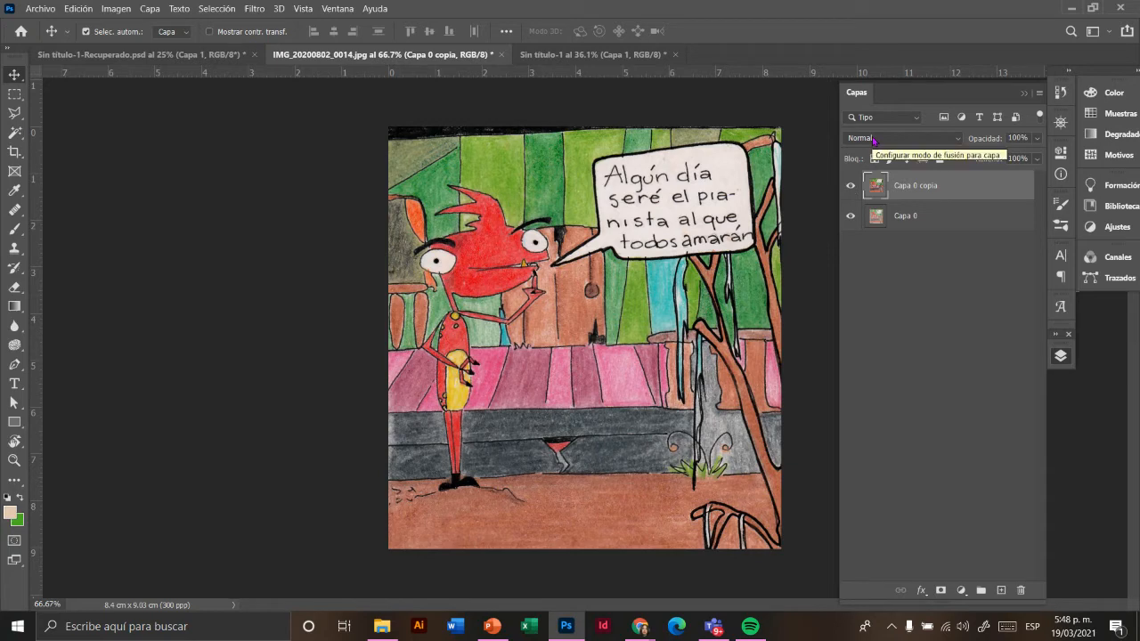
Step: Duplicate the Capa 1 layer of the comic strip in Sin título-1
left_click(549, 56)
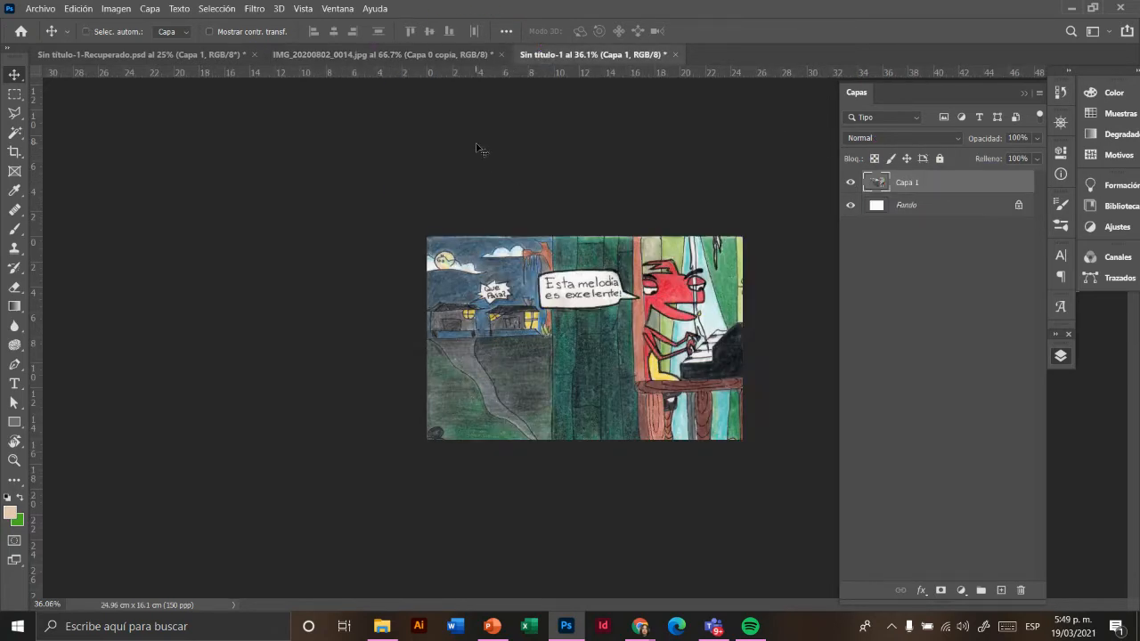
key("ctrl+0")
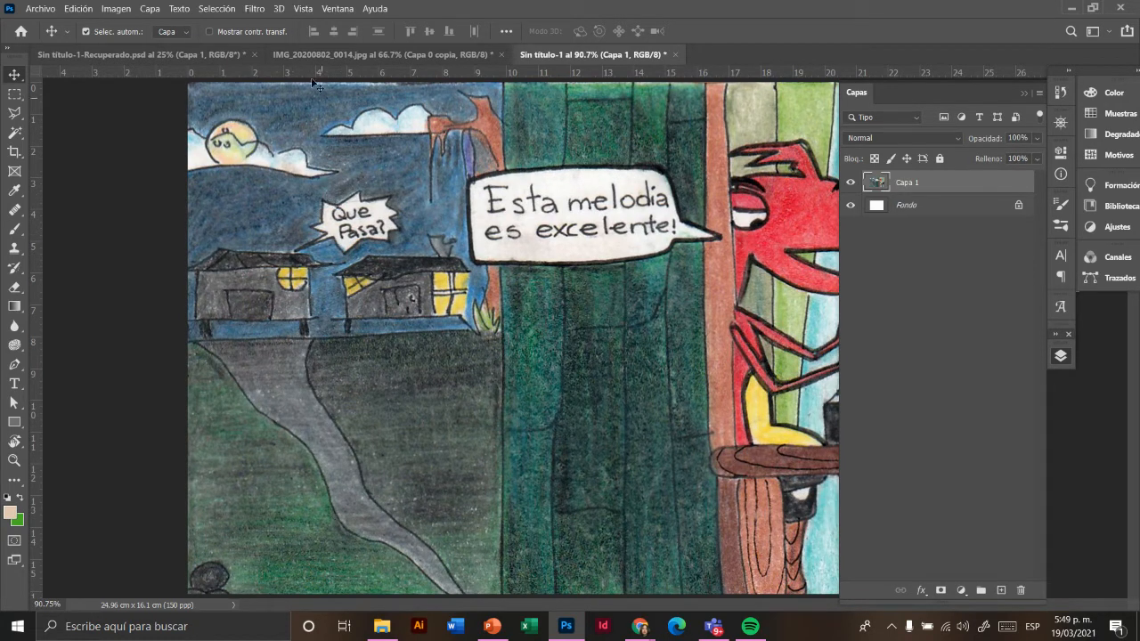
left_click(116, 8)
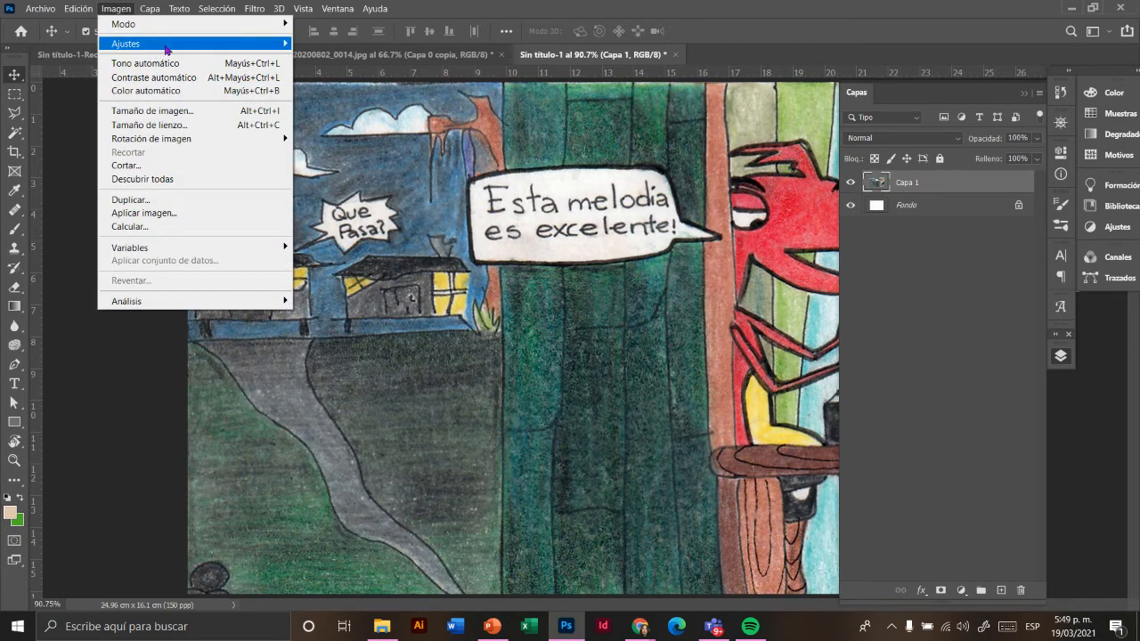
mouse_move(167, 49)
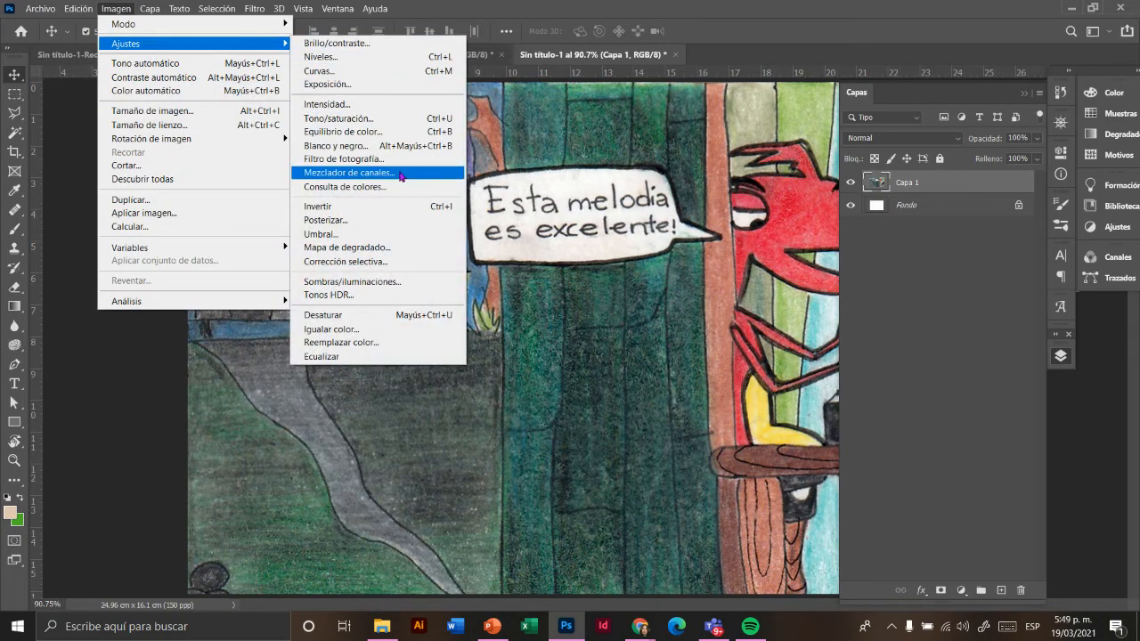
left_click(920, 186)
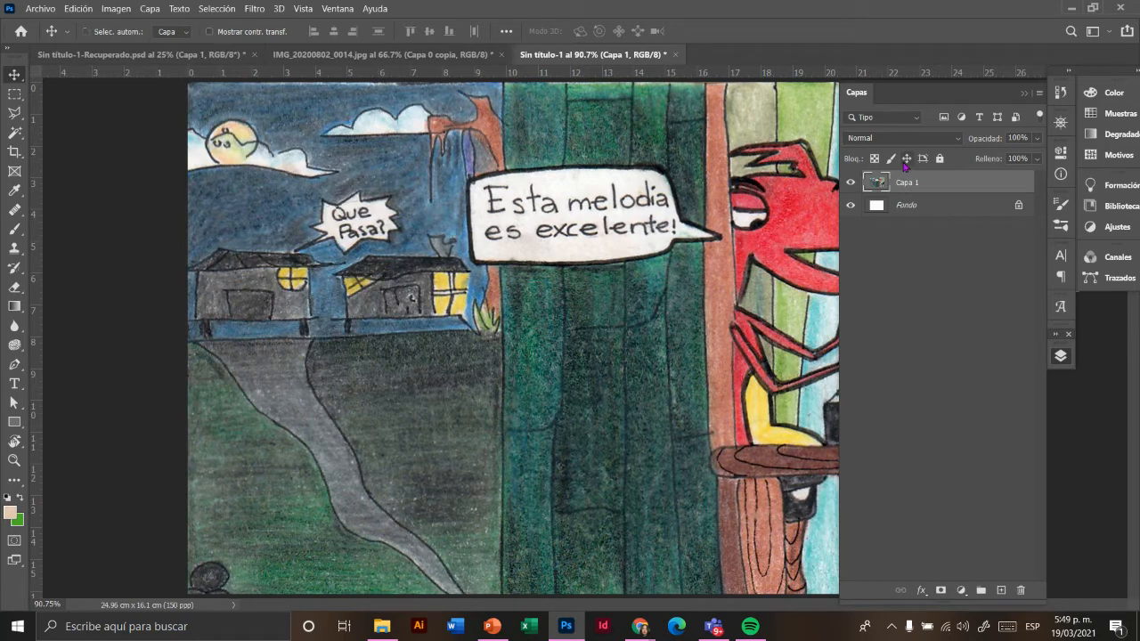
key("ctrl+j")
left_click(115, 8)
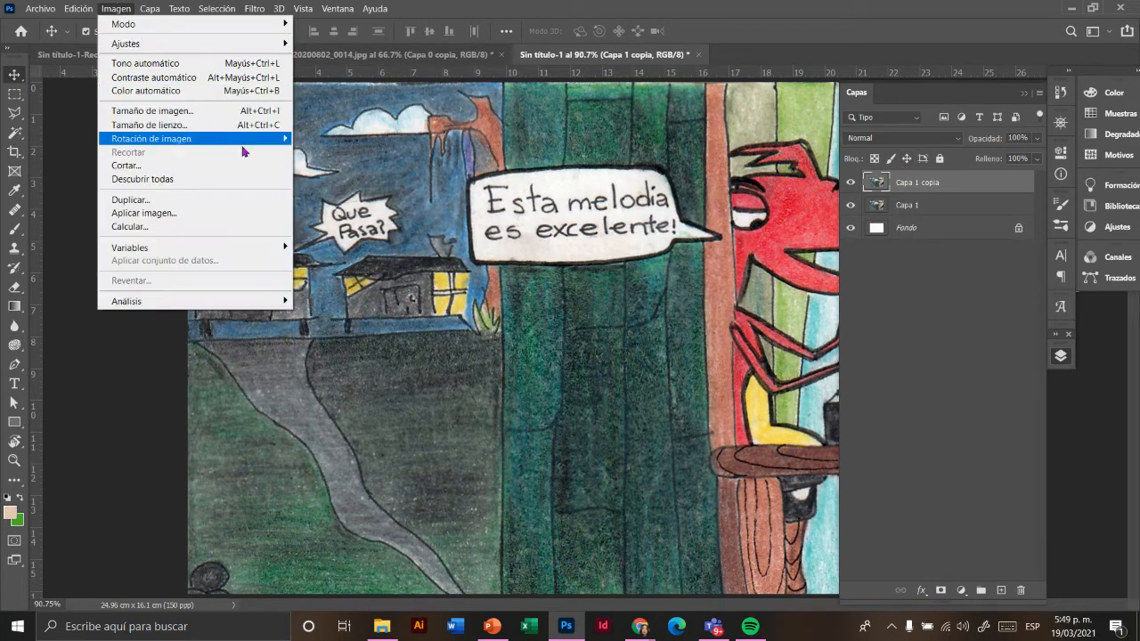
mouse_move(245, 45)
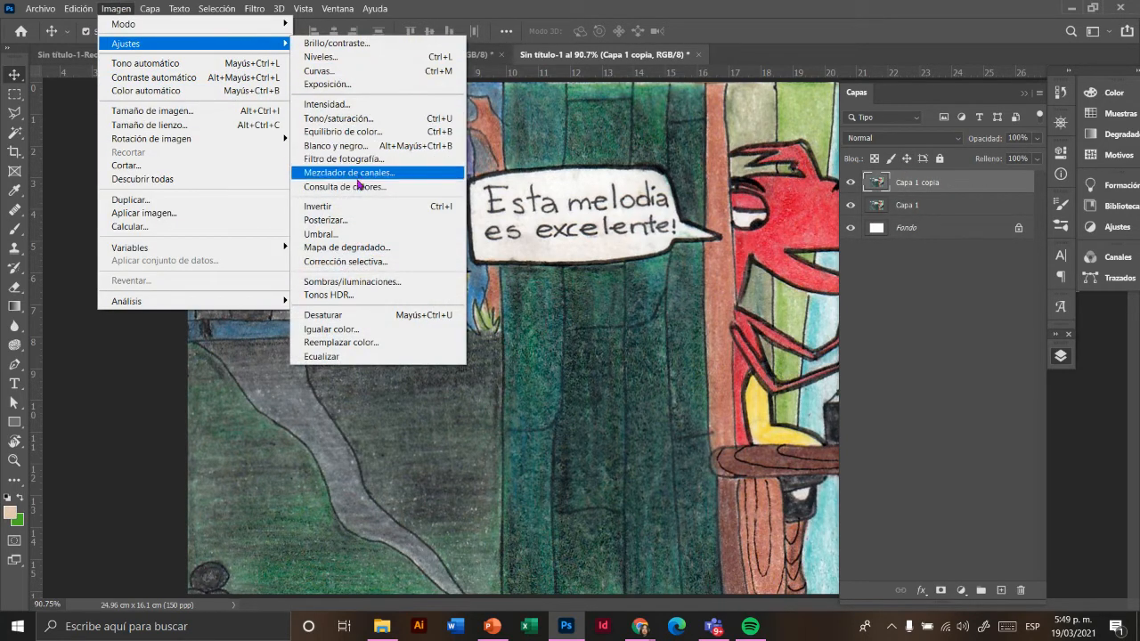
left_click(350, 262)
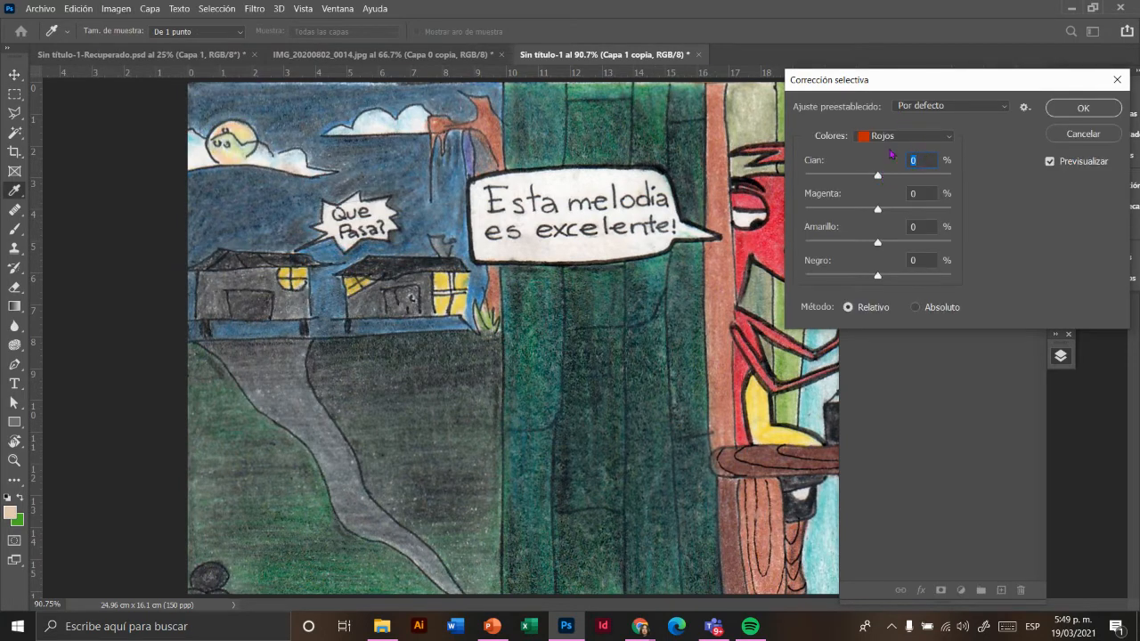
left_click_drag(908, 80, 986, 77)
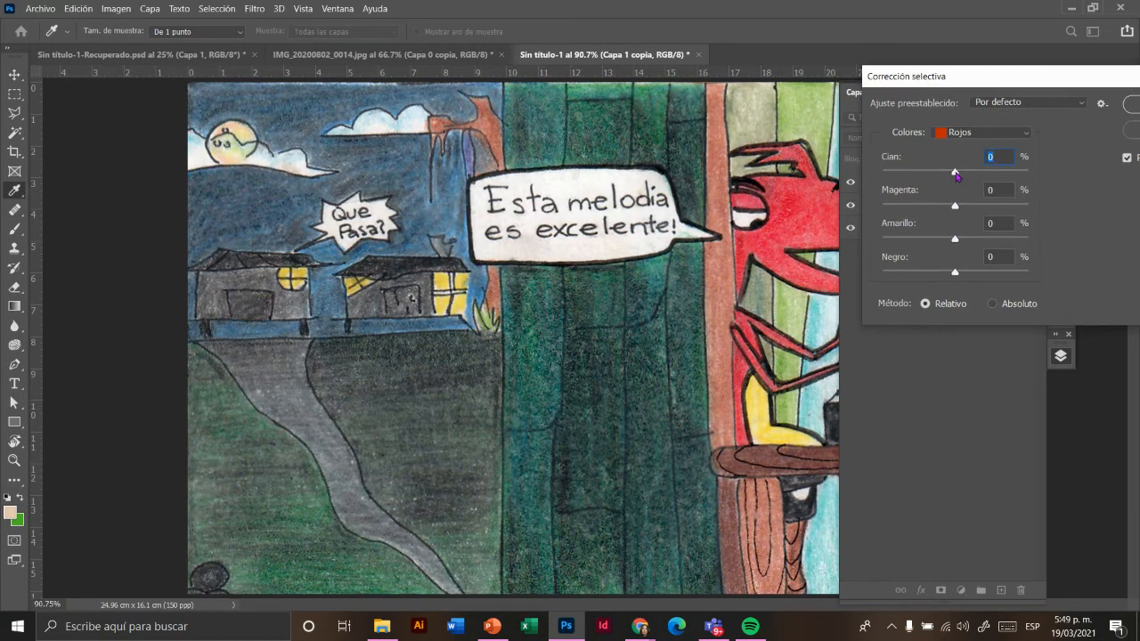
left_click_drag(956, 174, 987, 179)
left_click(409, 160)
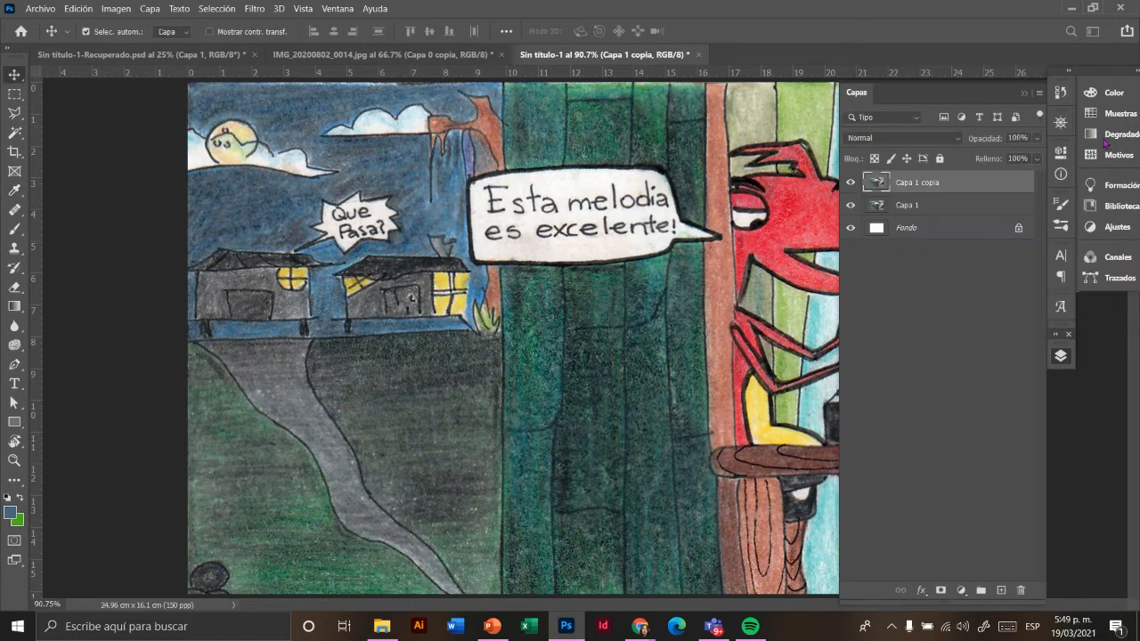
left_click(1131, 130)
key("v")
Step: Tile Sin título-1 and IMG_20200802_0014.jpg side by side in a two-up vertical arrangement and enlarge the IMG_20200802_0014.jpg panel for reference
left_click(304, 9)
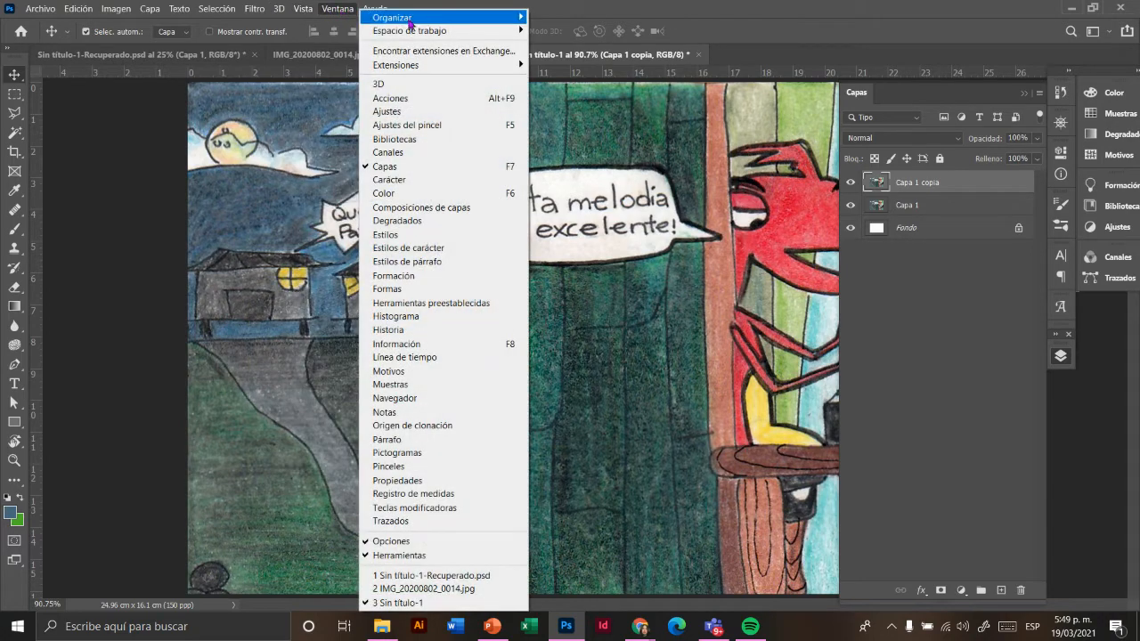
mouse_move(432, 20)
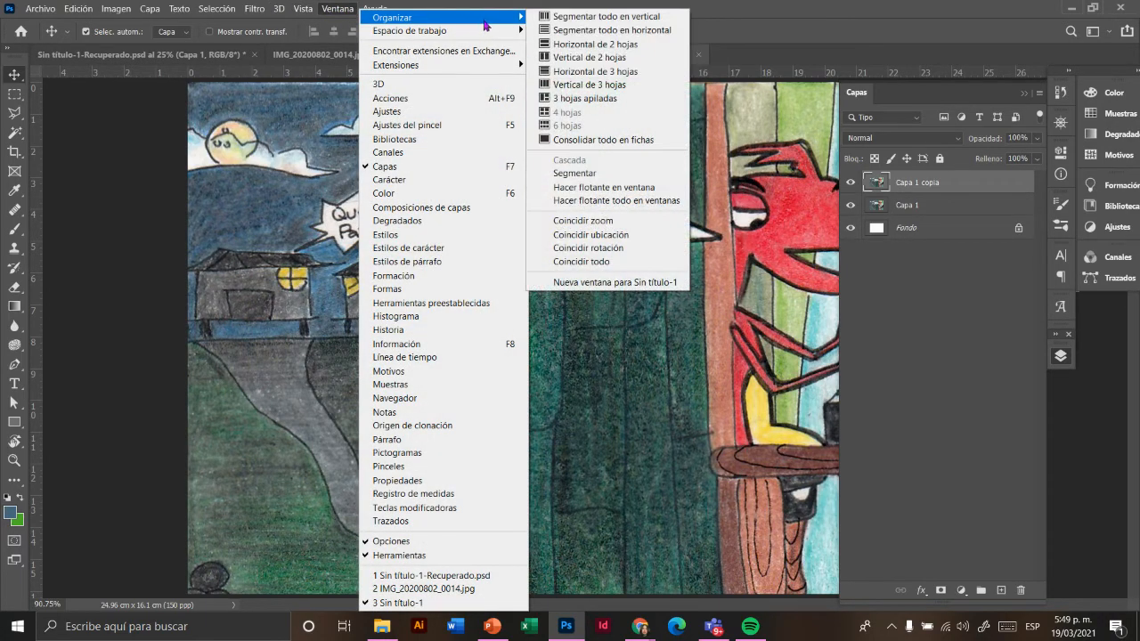
left_click(563, 58)
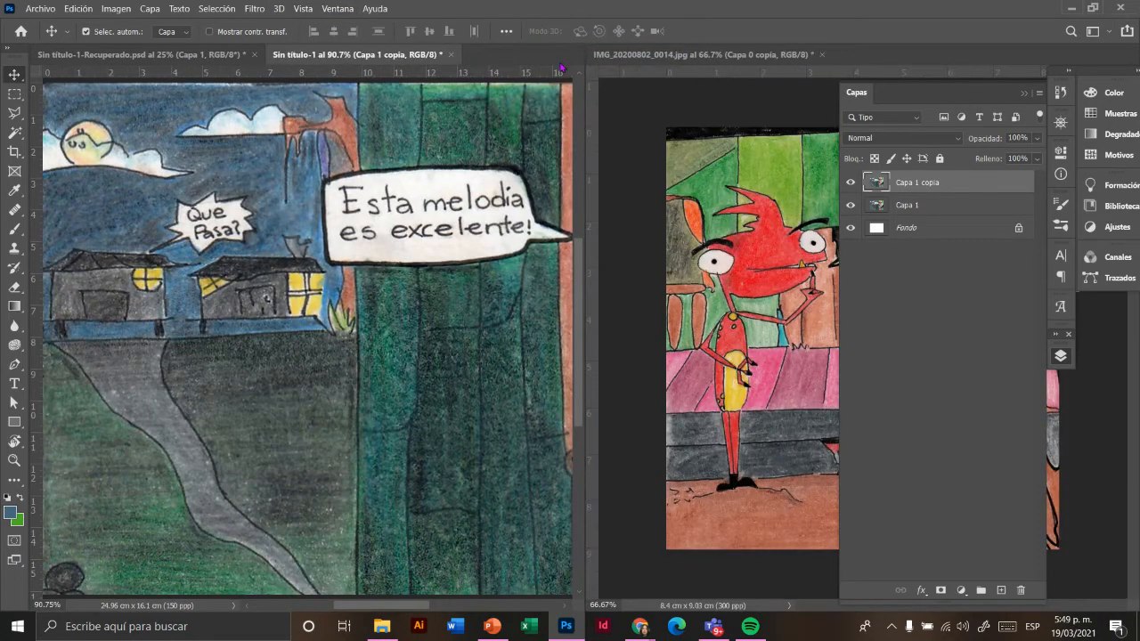
left_click(648, 296)
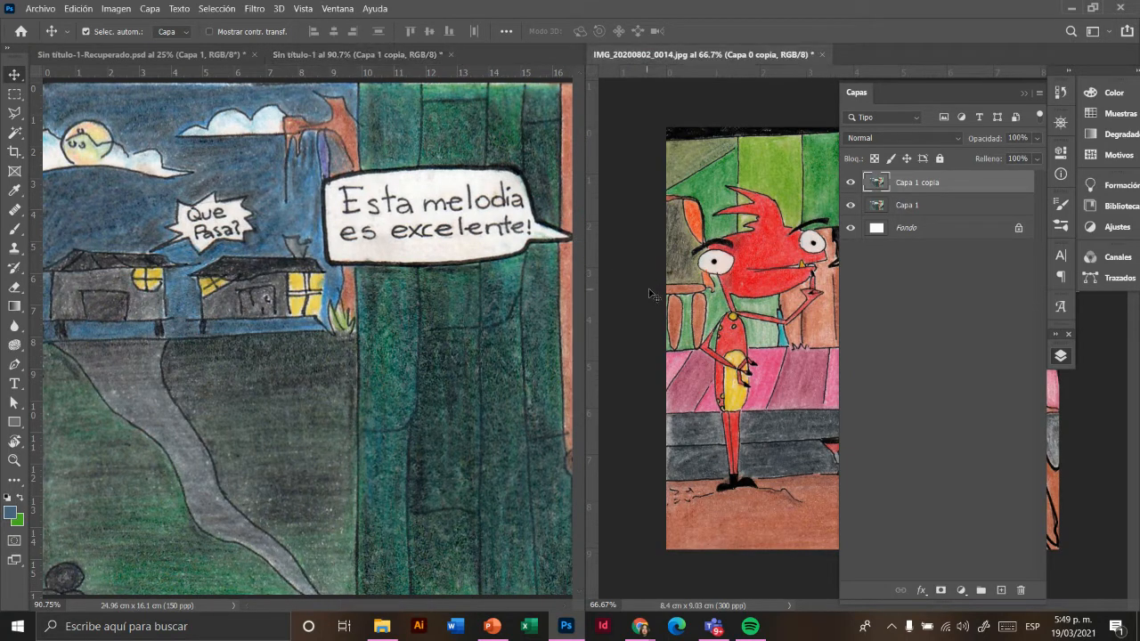
scroll(663, 223, "up", 2)
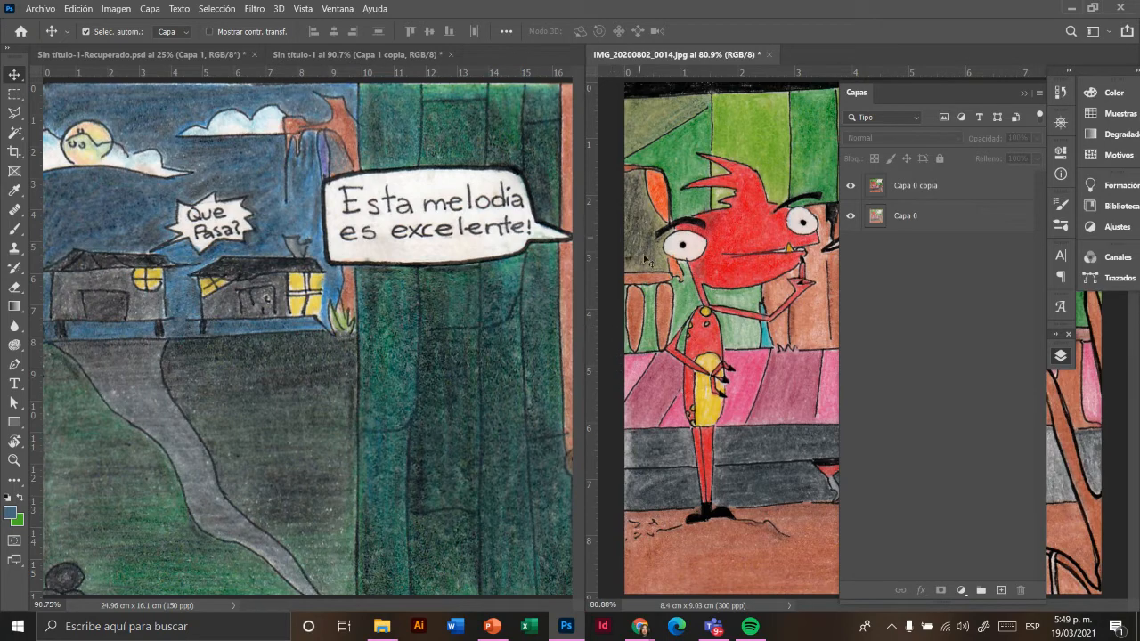
Step: Start a Selective Color correction on Capa 1 copia in Sin título-1, setting the Reds to cyan -43, magenta -1 and yellow +29%
left_click(443, 370)
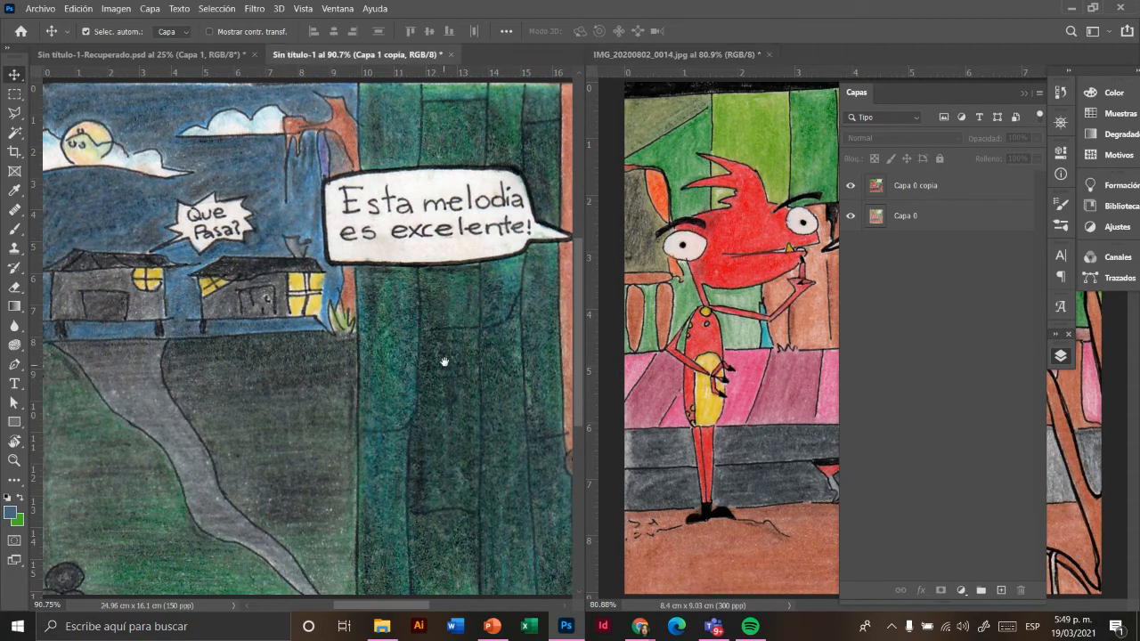
left_click_drag(445, 358, 267, 339)
left_click_drag(363, 352, 334, 400)
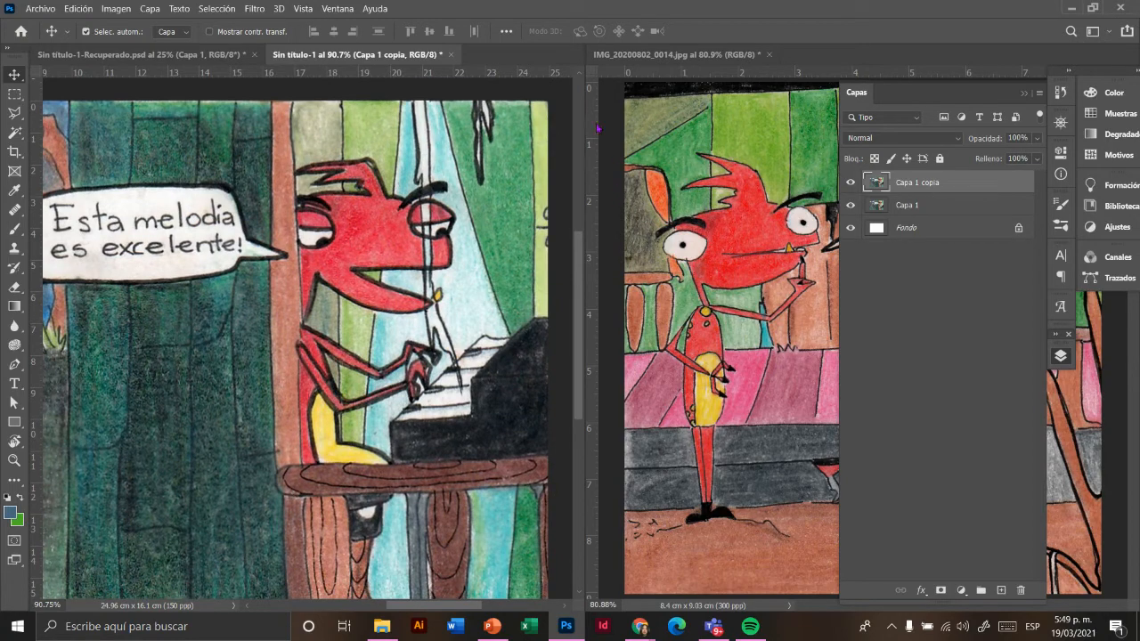
left_click(115, 8)
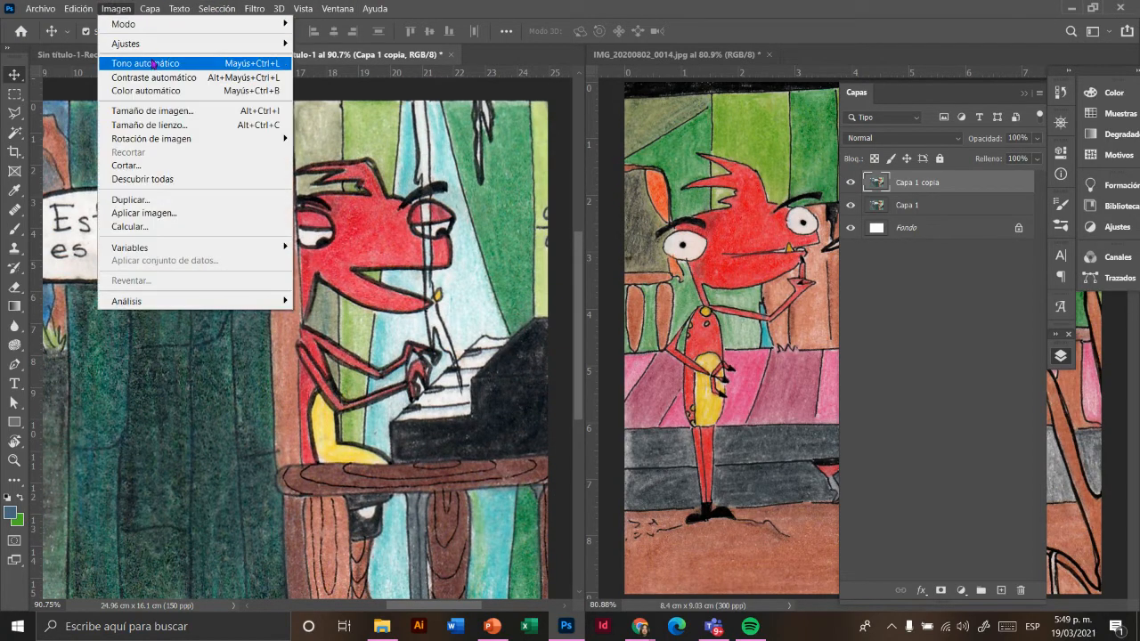
mouse_move(178, 42)
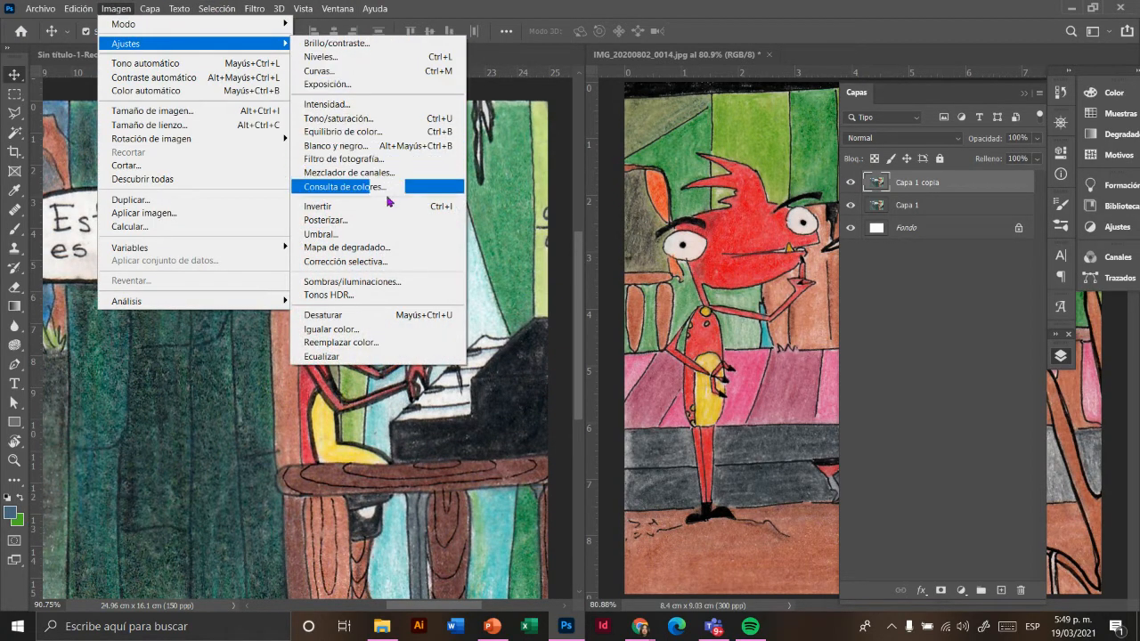
left_click(378, 261)
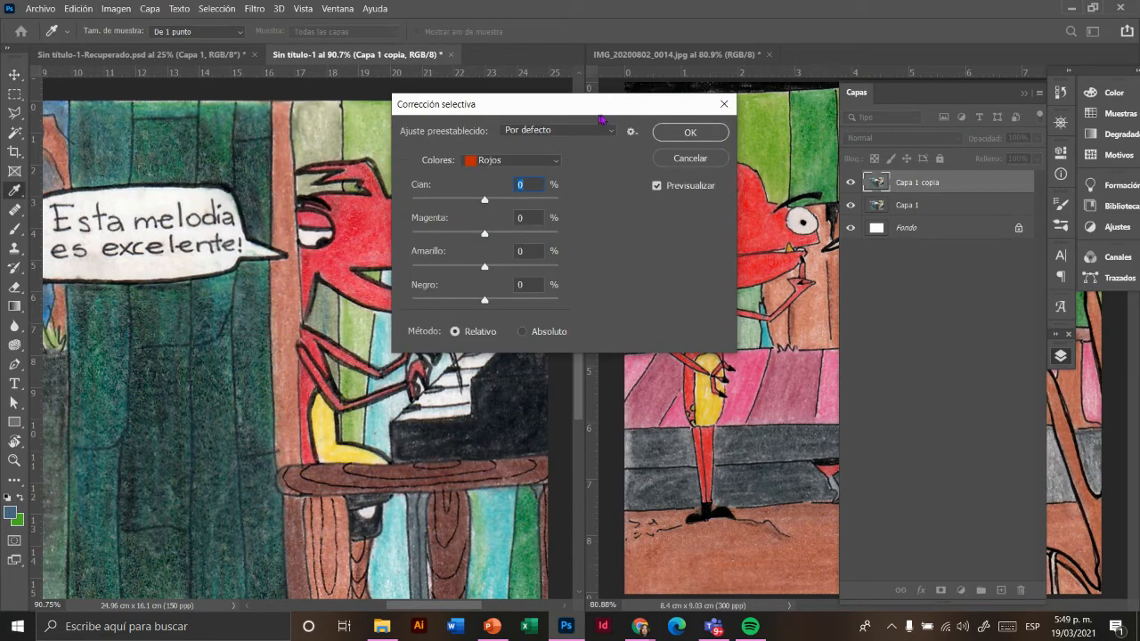
left_click_drag(602, 119, 993, 130)
left_click_drag(876, 213, 845, 211)
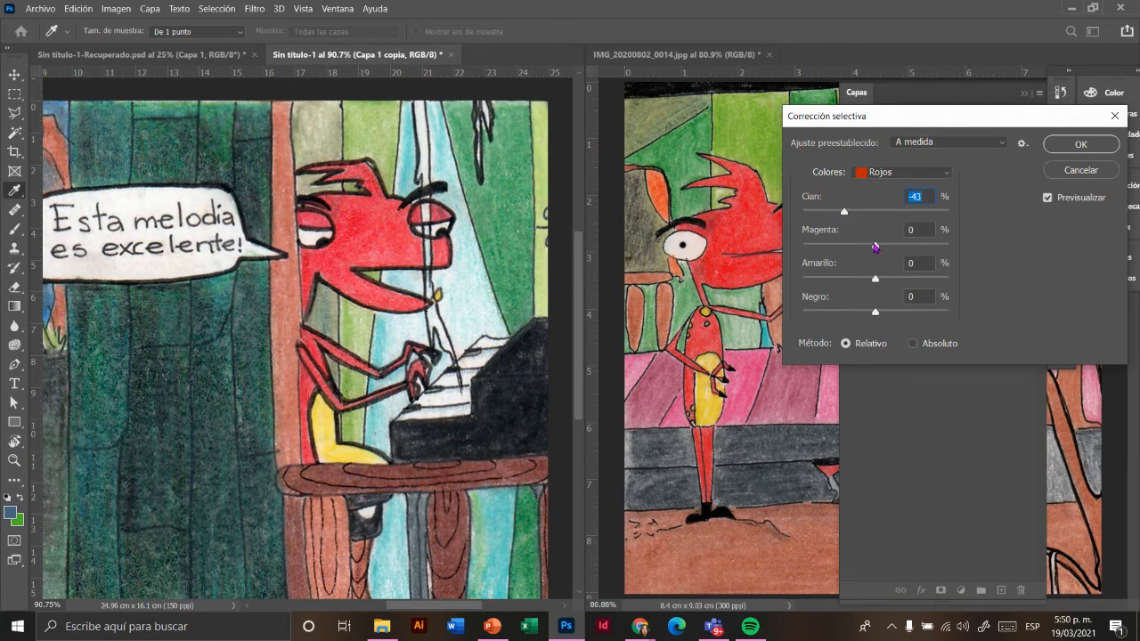
left_click_drag(876, 247, 892, 280)
left_click_drag(894, 285, 897, 283)
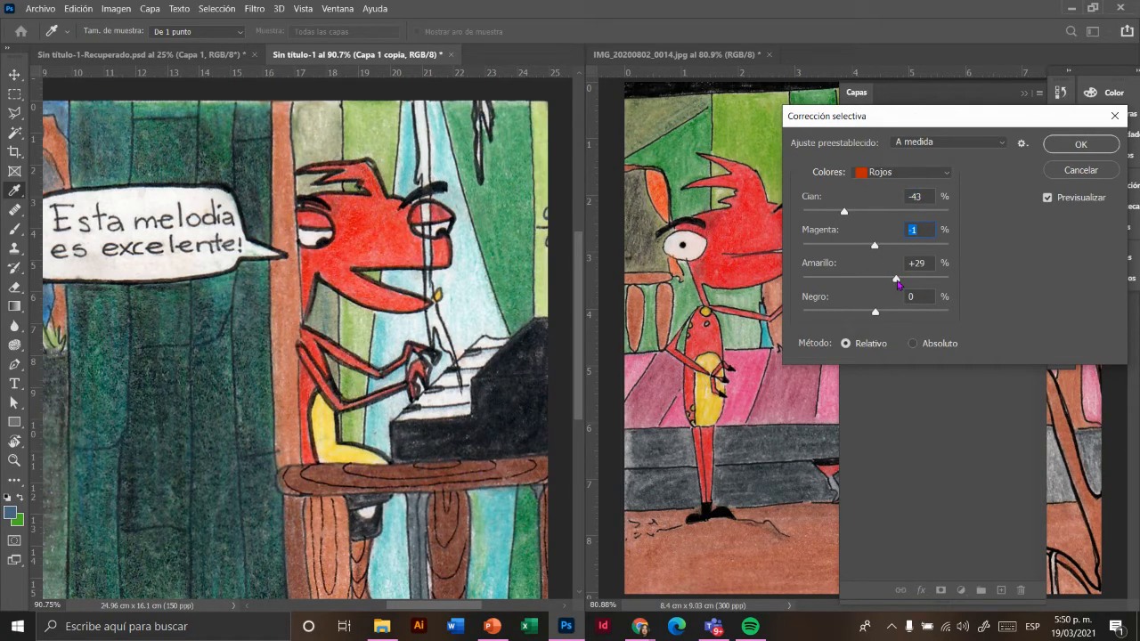
Step: Set the Yellows in the Selective Color correction to cyan -46, magenta +23 and yellow +32%
left_click(919, 172)
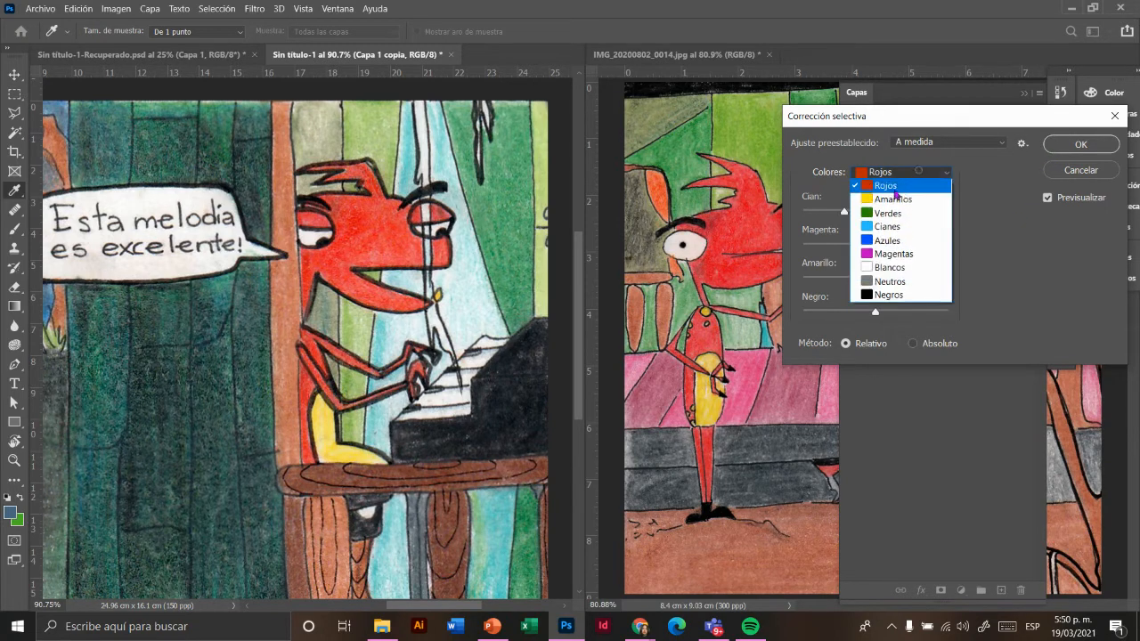
left_click(894, 199)
left_click_drag(878, 217, 842, 212)
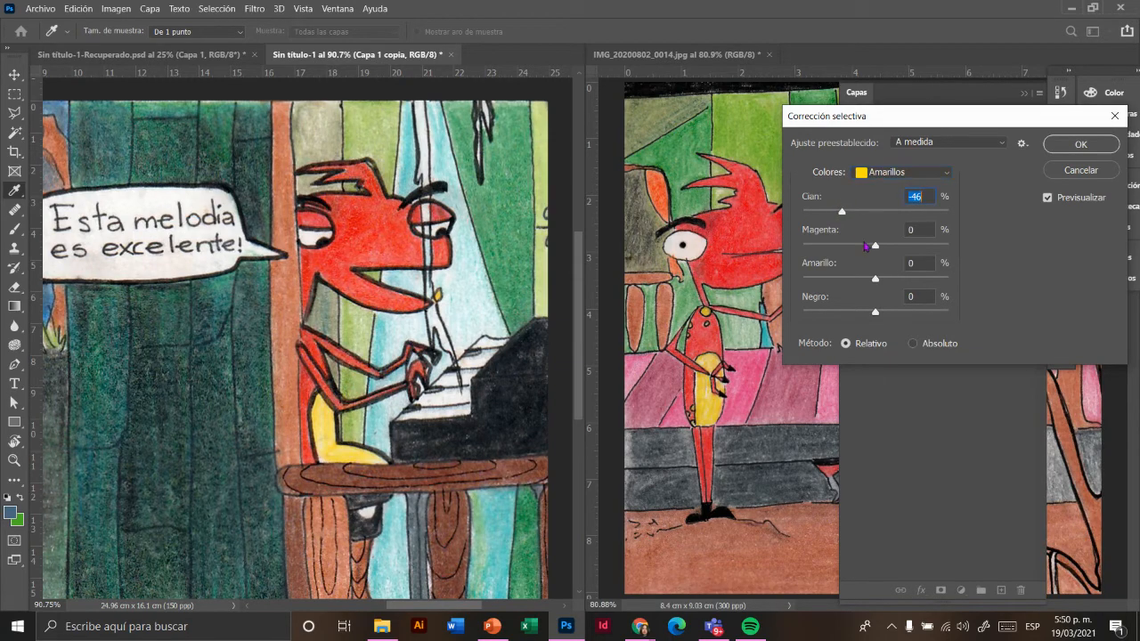
left_click_drag(876, 249, 898, 280)
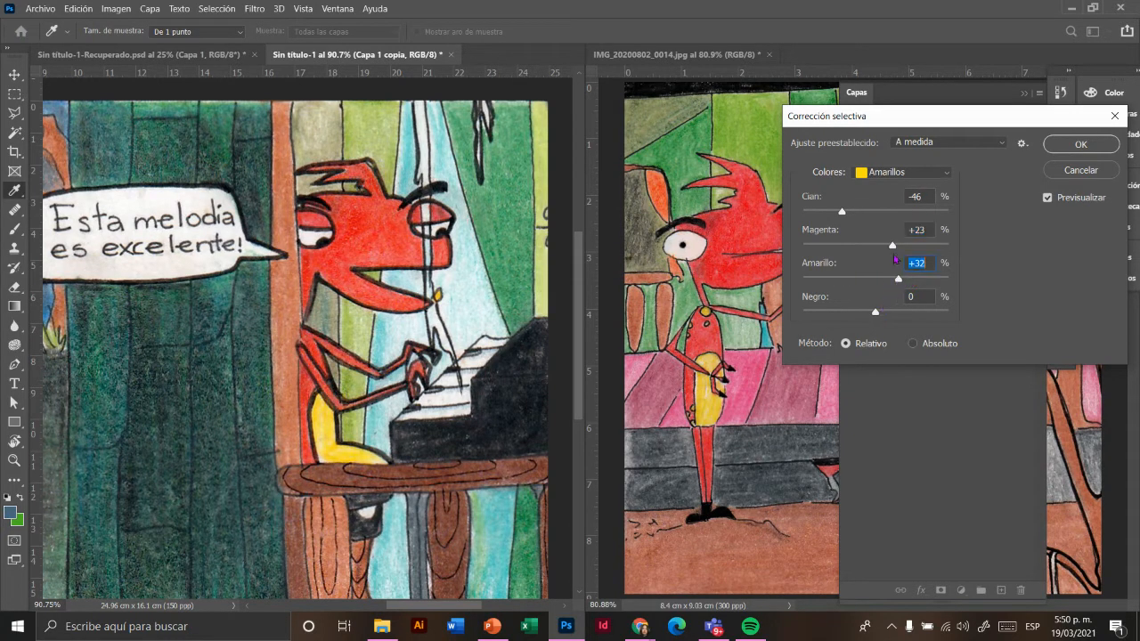
Step: Adjust the Greens in the Selective Color correction, lowering their magenta and raising their yellow
left_click(905, 172)
left_click(882, 194)
left_click_drag(878, 214, 910, 284)
Step: Adjust the Magentas of the comic strip and apply the Selective Color correction
left_click(902, 174)
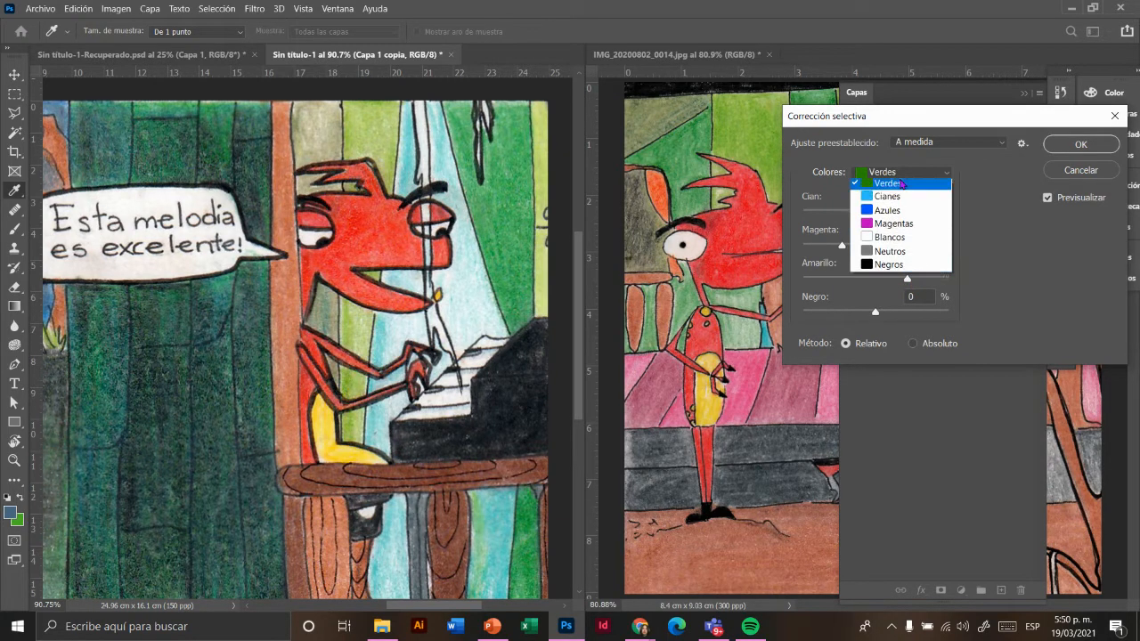
left_click(893, 255)
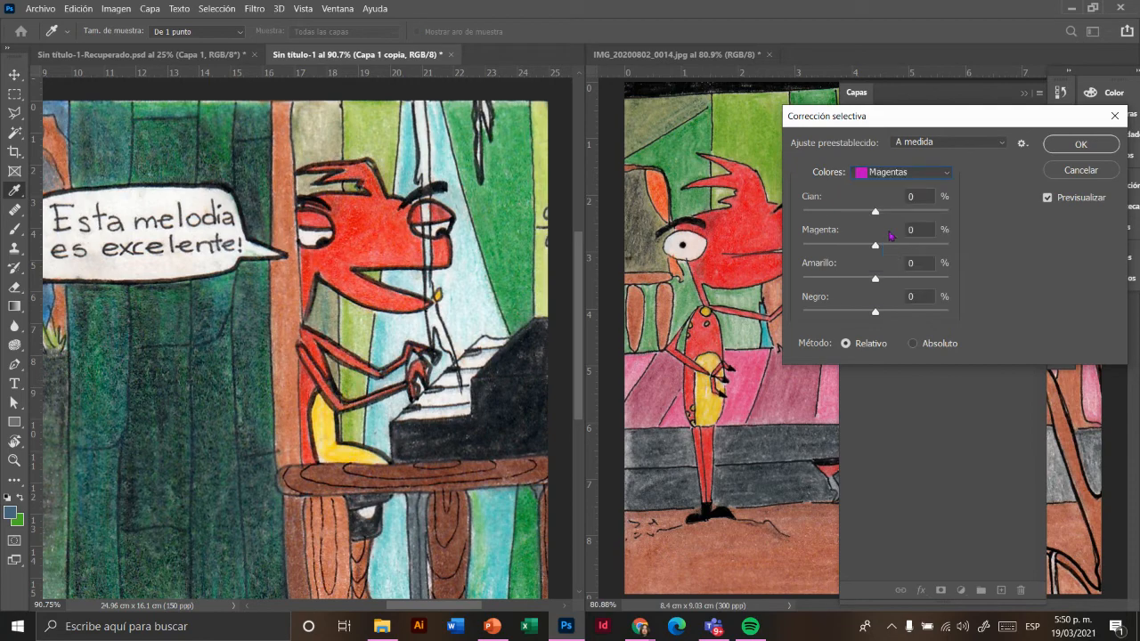
left_click_drag(891, 214, 907, 223)
left_click(1063, 149)
key("v")
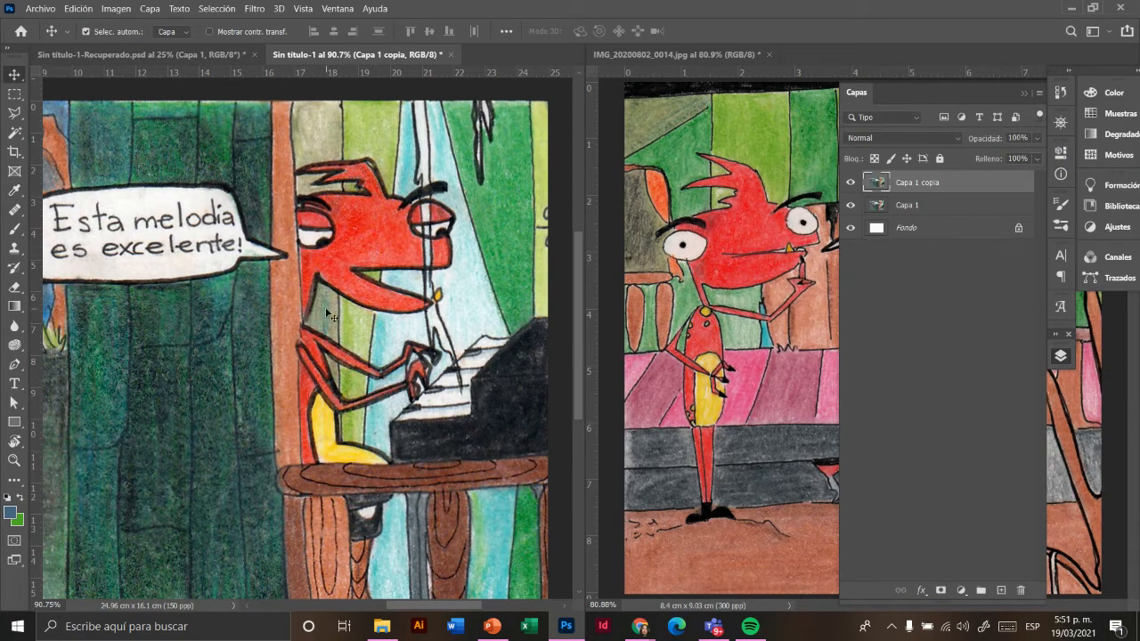
Step: Apply a second Selective Color correction to Capa 1 copia with the Blacks at cyan +3 and black +28%
left_click_drag(322, 311, 489, 296)
left_click_drag(219, 316, 311, 328)
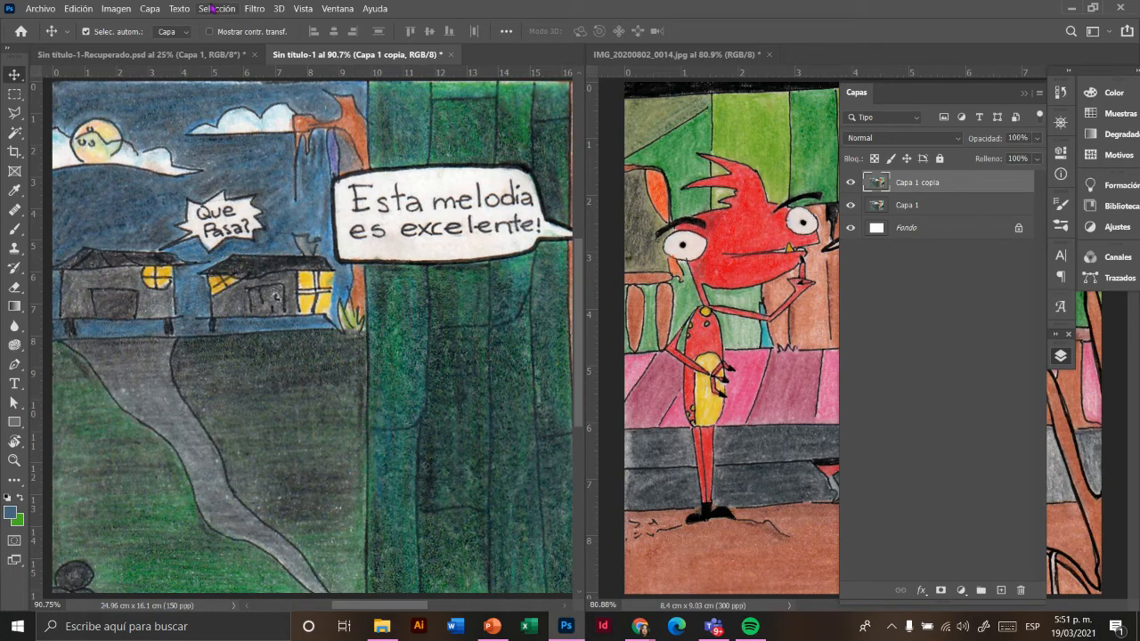
scroll(212, 8, "right", 3)
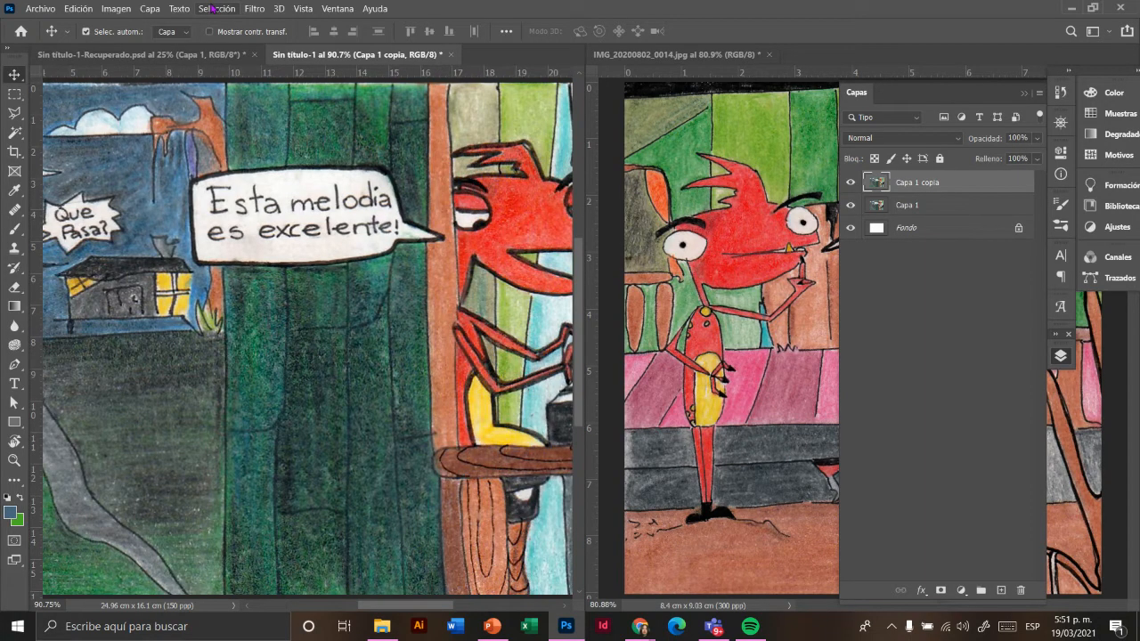
left_click(116, 9)
mouse_move(129, 43)
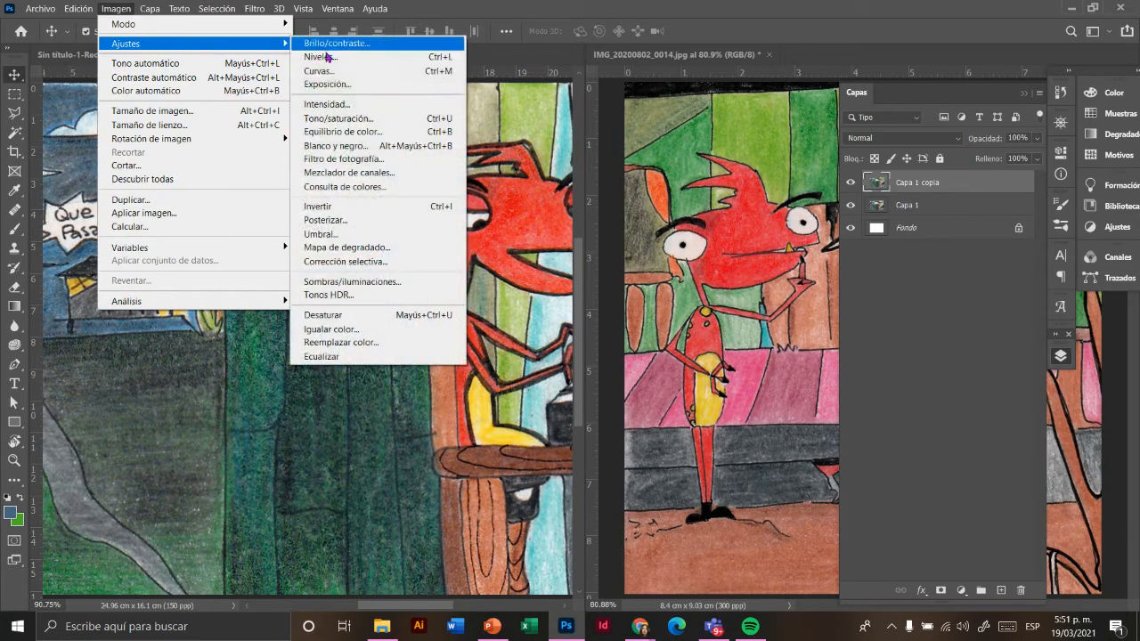
left_click(345, 263)
left_click(898, 172)
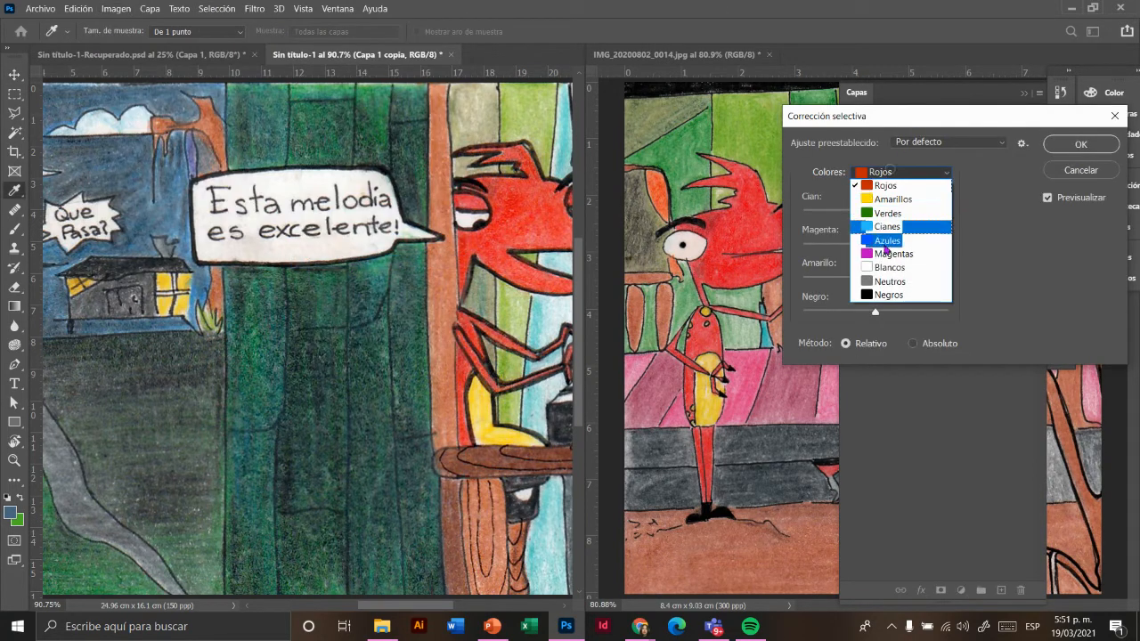
left_click(891, 294)
mouse_move(877, 217)
left_mouse_down()
mouse_move(899, 214)
mouse_move(865, 212)
mouse_move(877, 212)
left_mouse_up()
left_click_drag(876, 314, 900, 322)
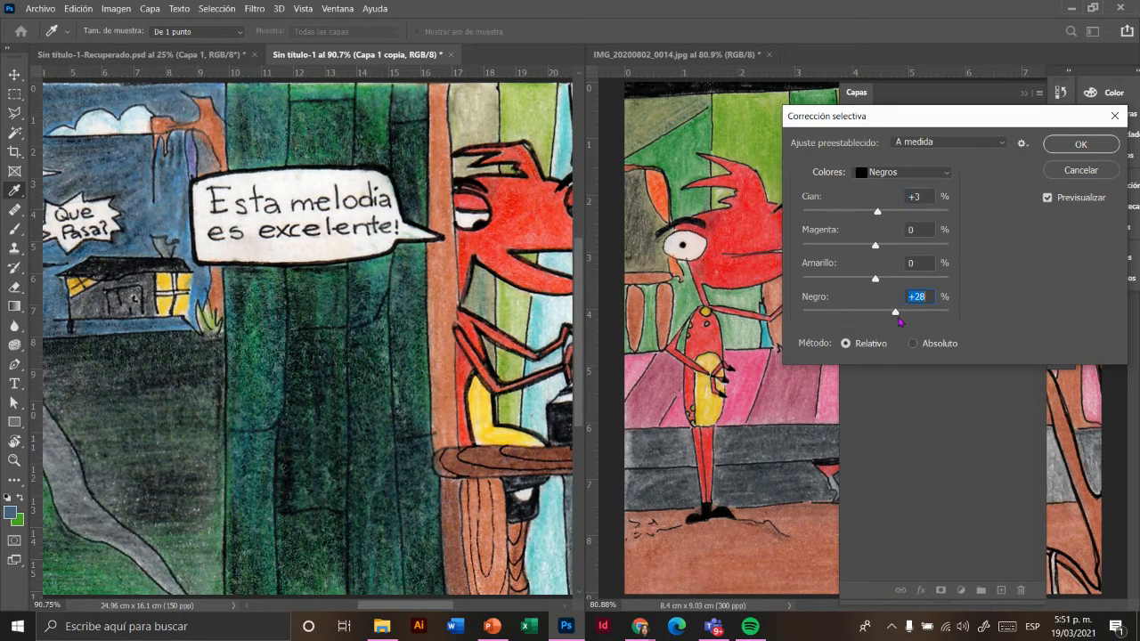
left_click(1071, 144)
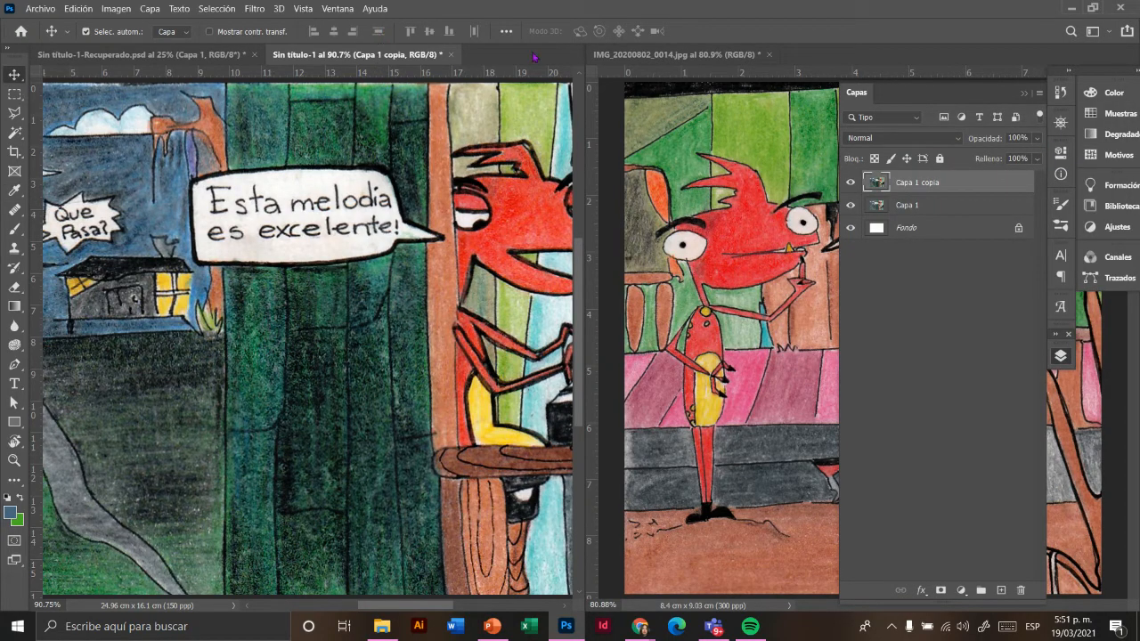
Step: Consolidate all open documents into tabs and compare the corrected strip with the IMG_20200802_0014.jpg panel
left_click(336, 8)
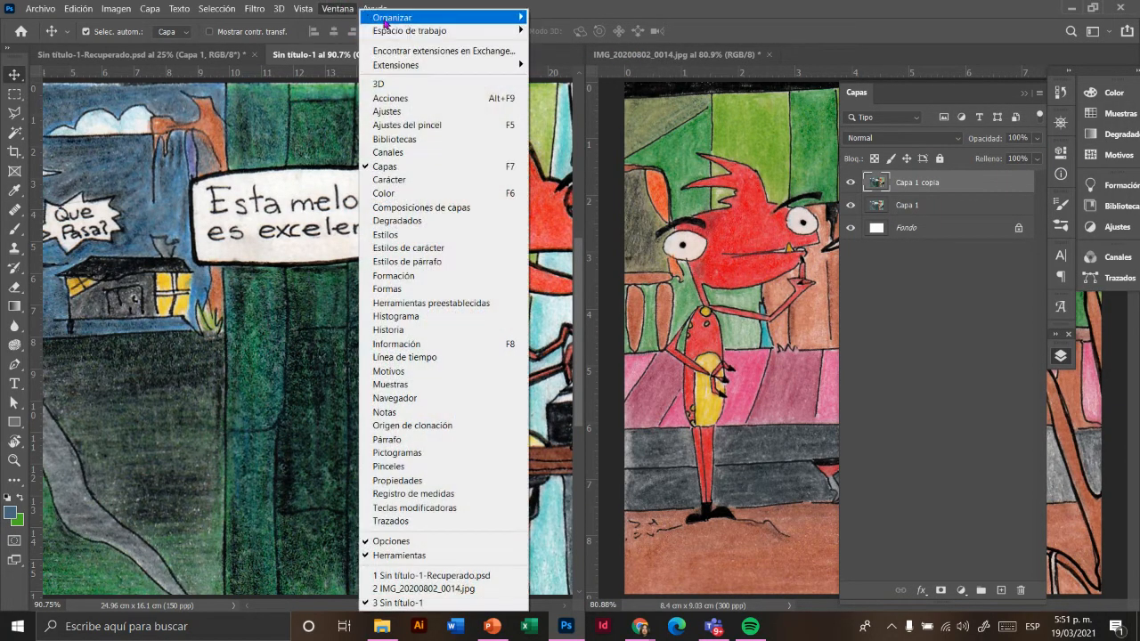
mouse_move(399, 19)
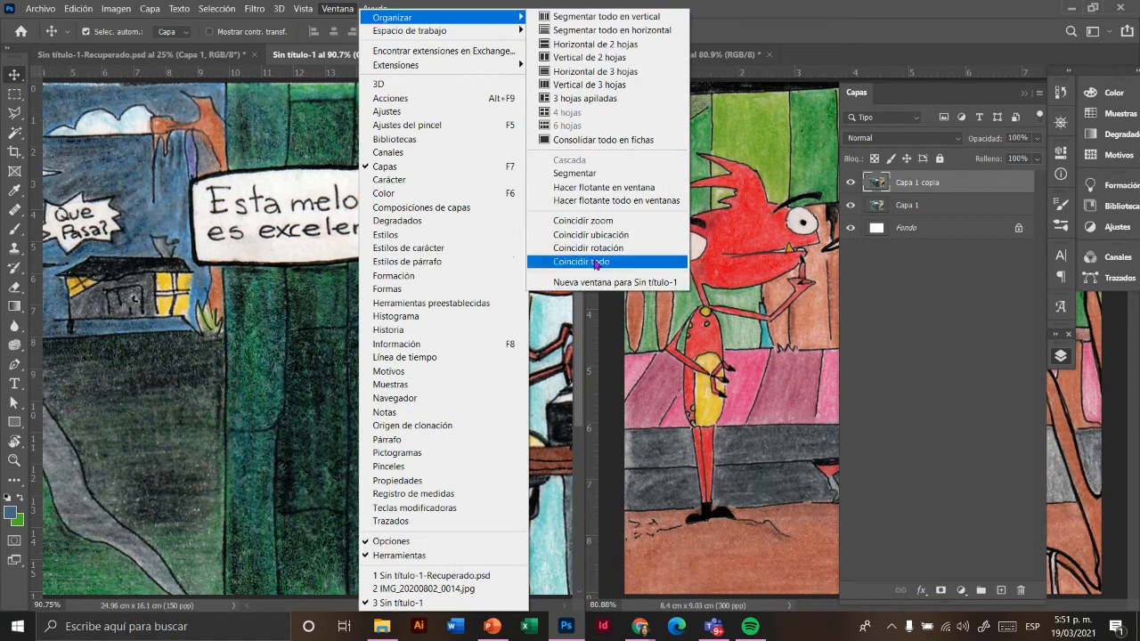
left_click(592, 140)
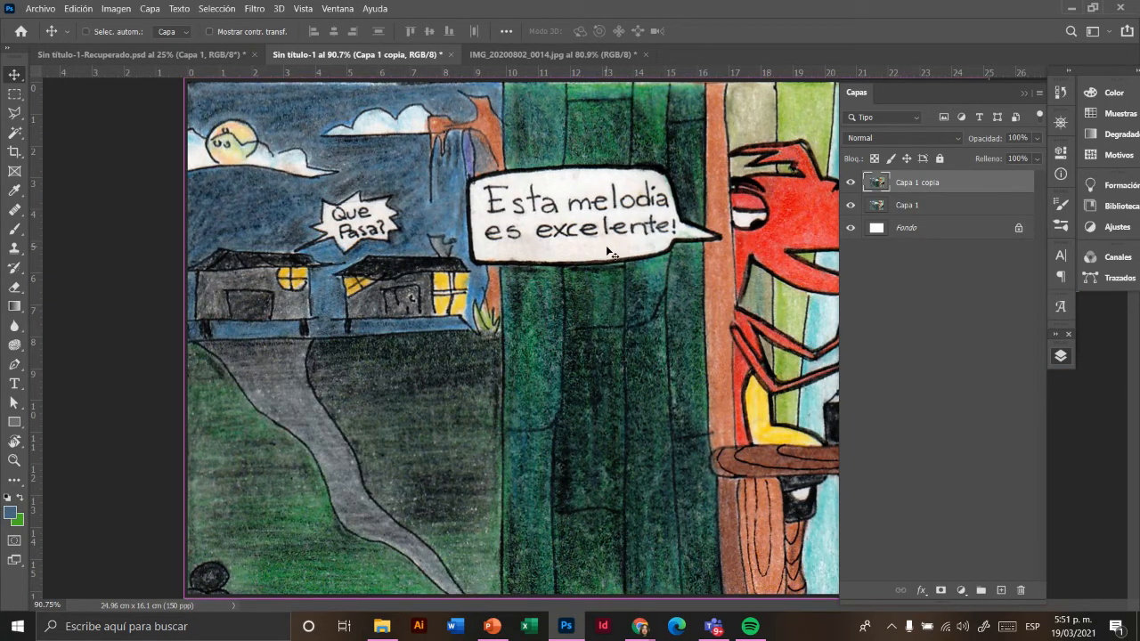
key("ctrl+minus")
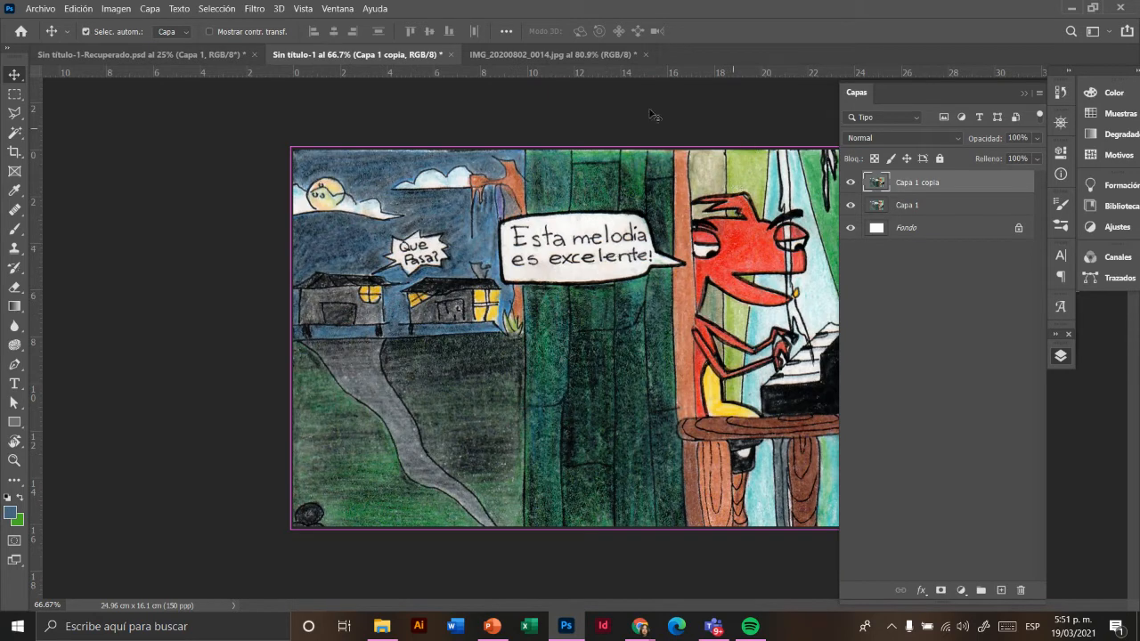
left_click(545, 54)
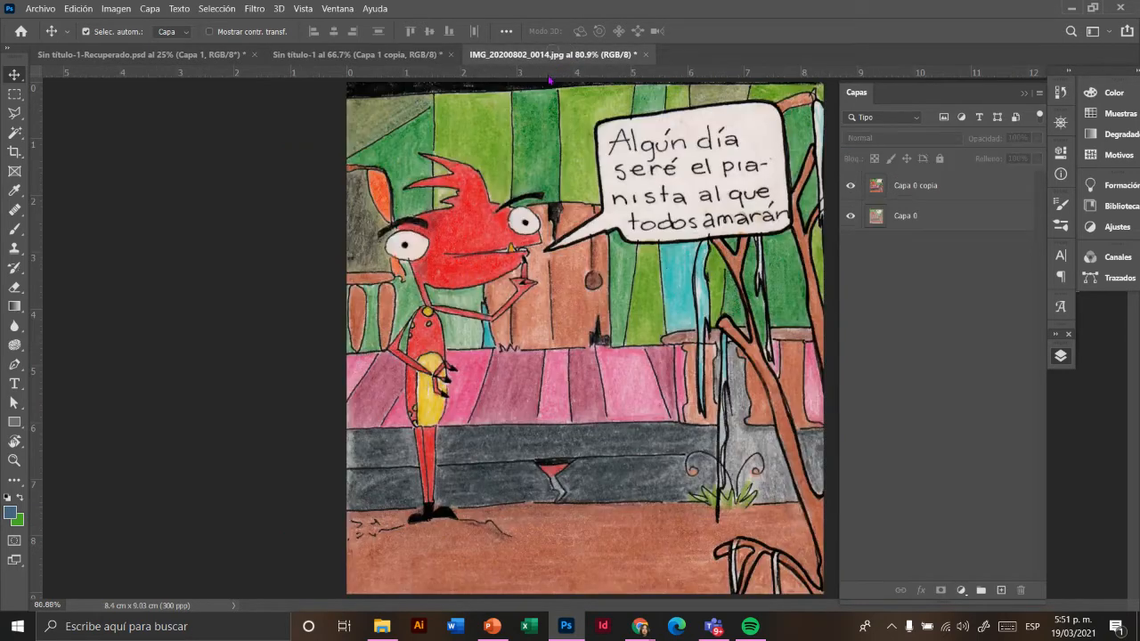
left_click(420, 56)
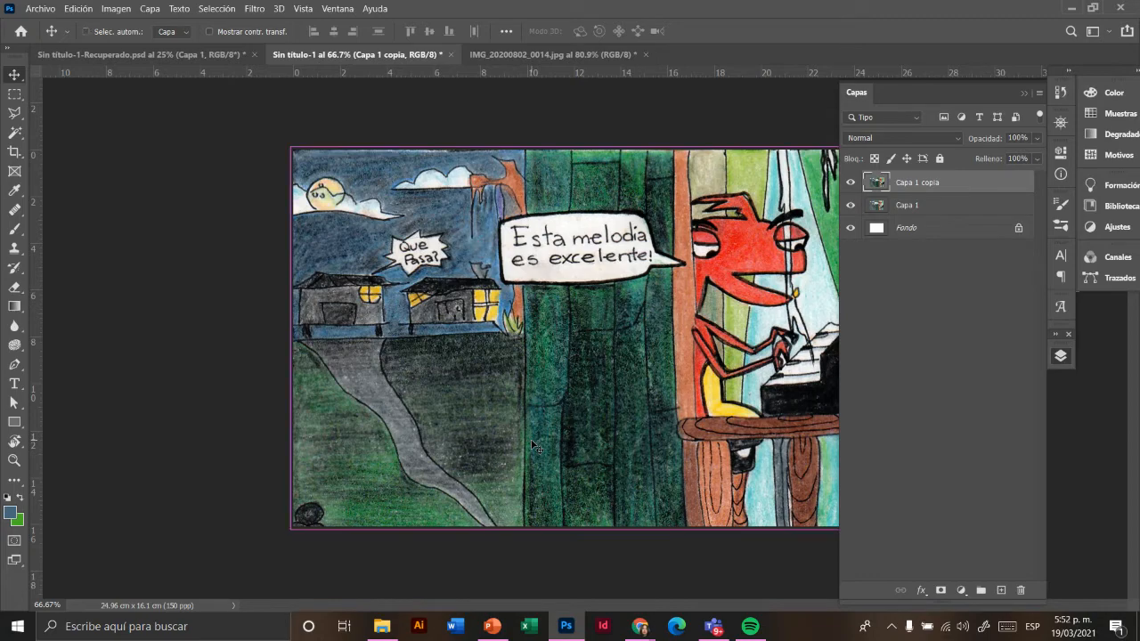
Step: Choose the Brush tool with the Lápiz definido definitivo KYLE preset for the piano scene in Sin título-1
key("ctrl+plus")
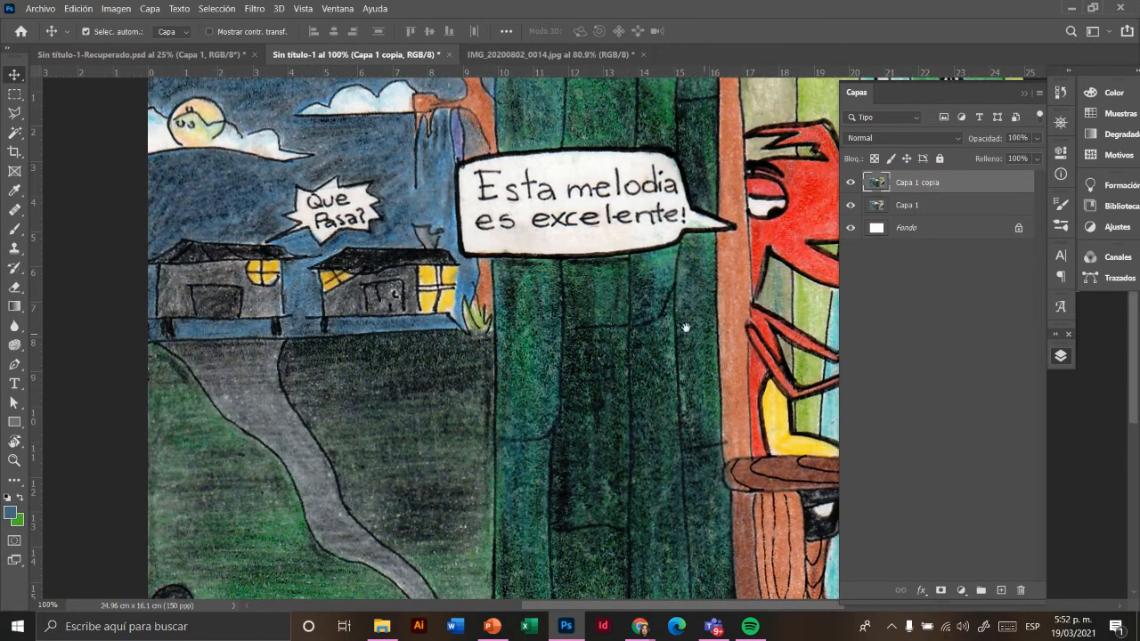
left_click_drag(683, 329, 360, 347)
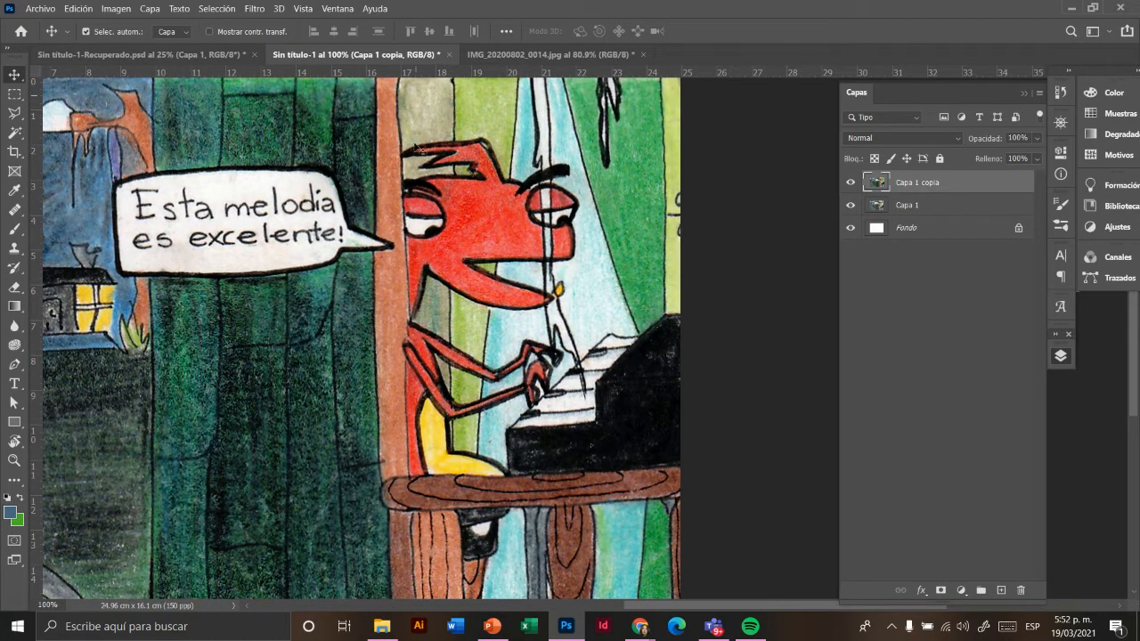
key("b")
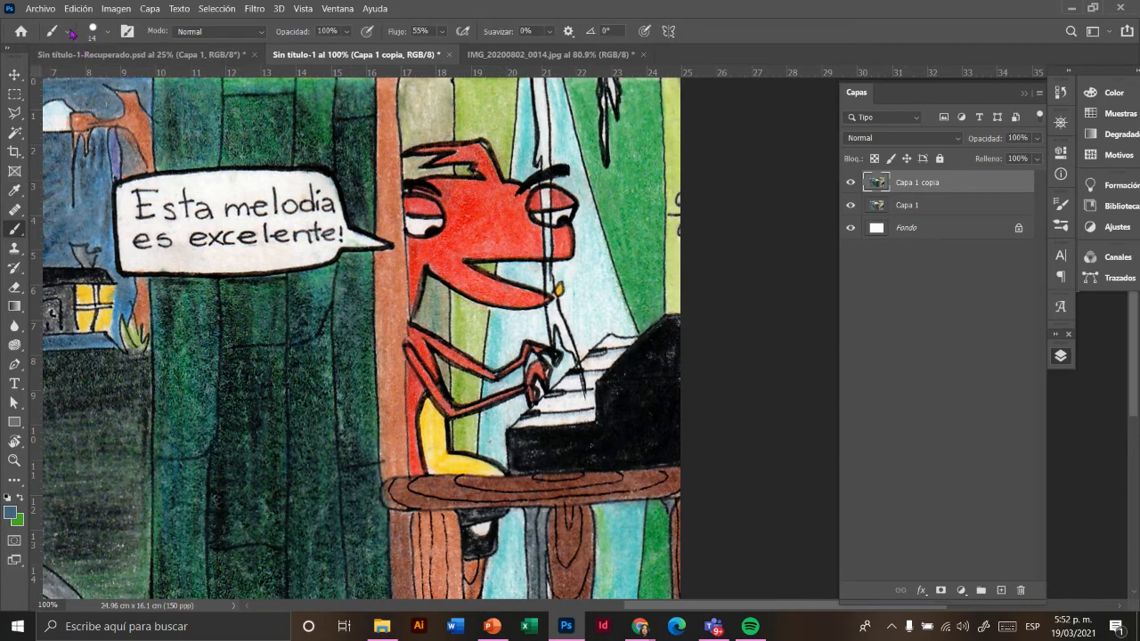
left_click(107, 33)
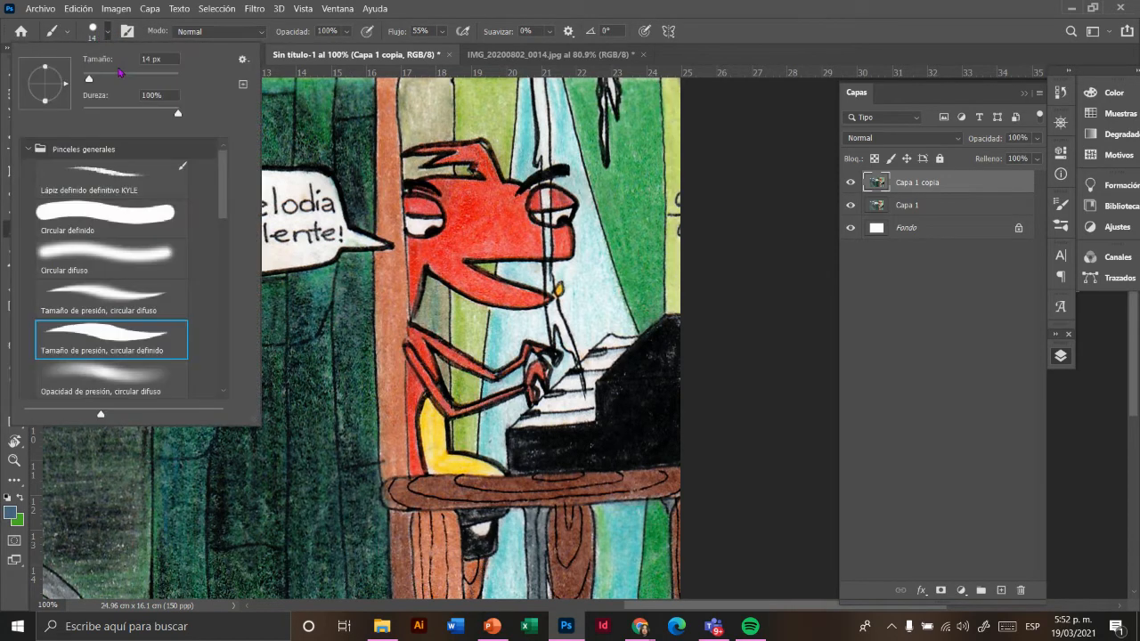
left_click(122, 174)
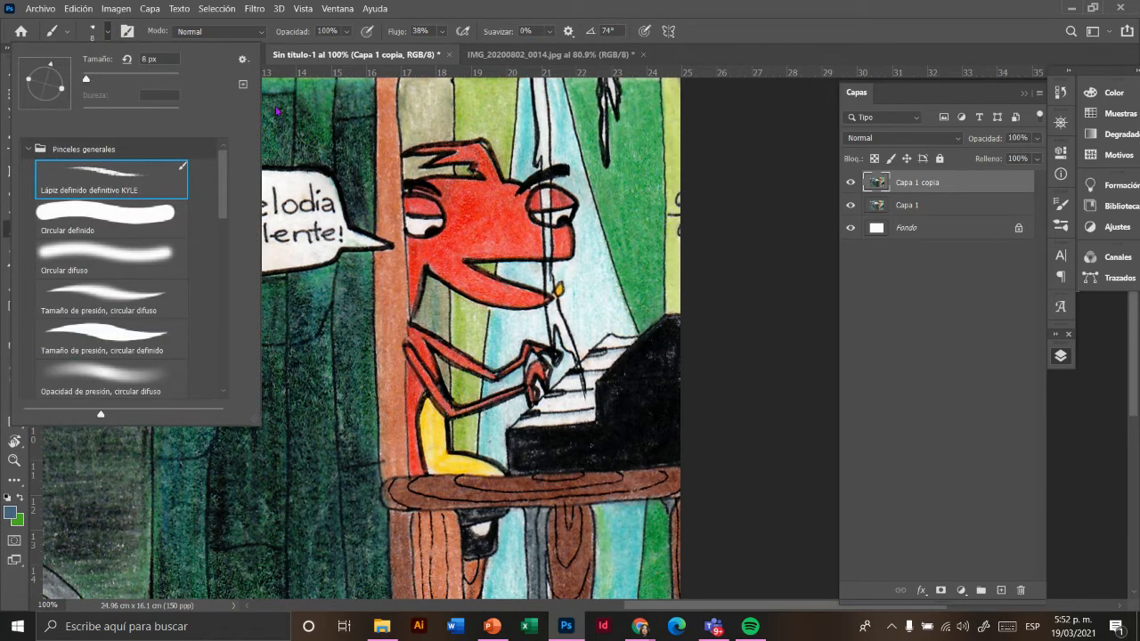
Step: Sample the black of the character's outline as the brush colour and add an empty layer above Capa 1 copia
left_click(438, 146)
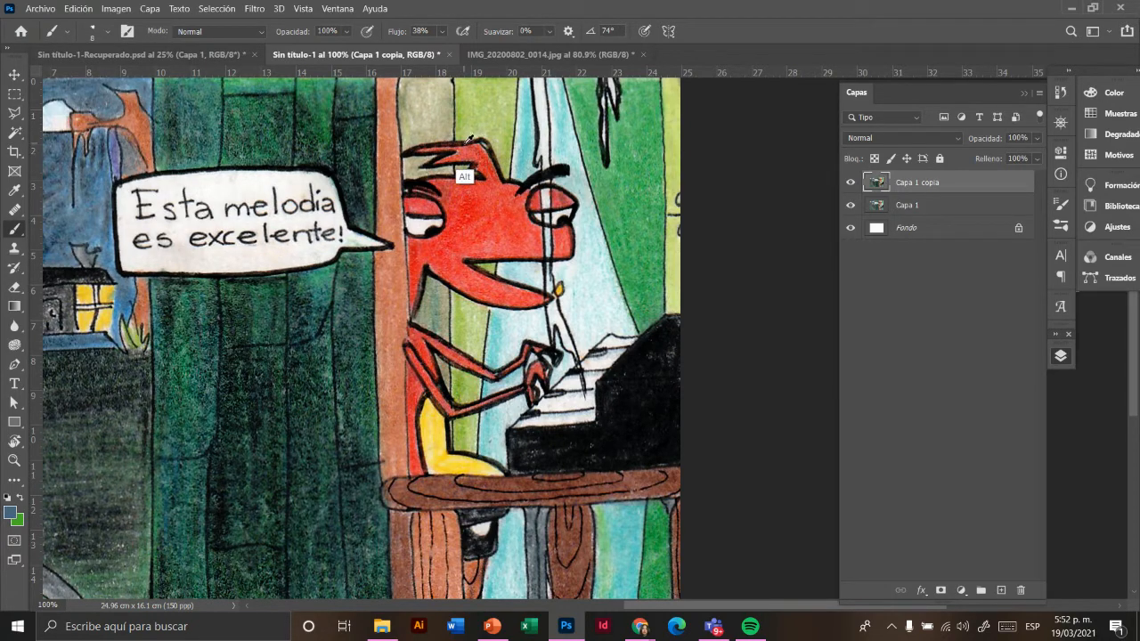
left_click(431, 161, "alt")
left_click(1001, 592)
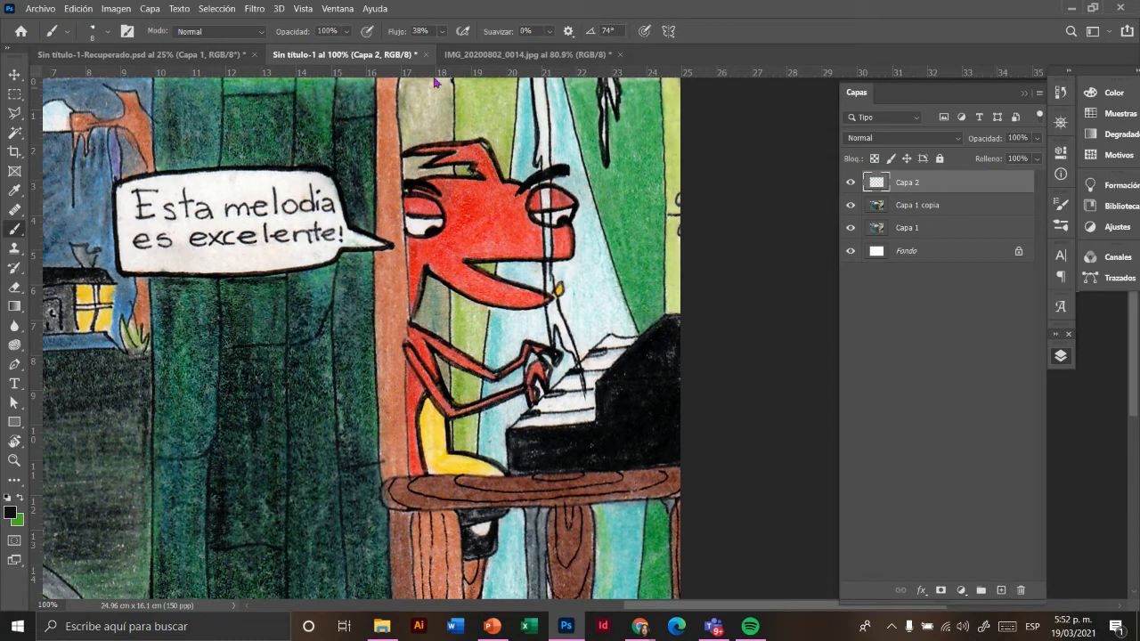
Step: Retrace in black the outlines of the red character's hair and the eye beside the wooden post
key("ctrl+plus")
left_click_drag(426, 177, 453, 356)
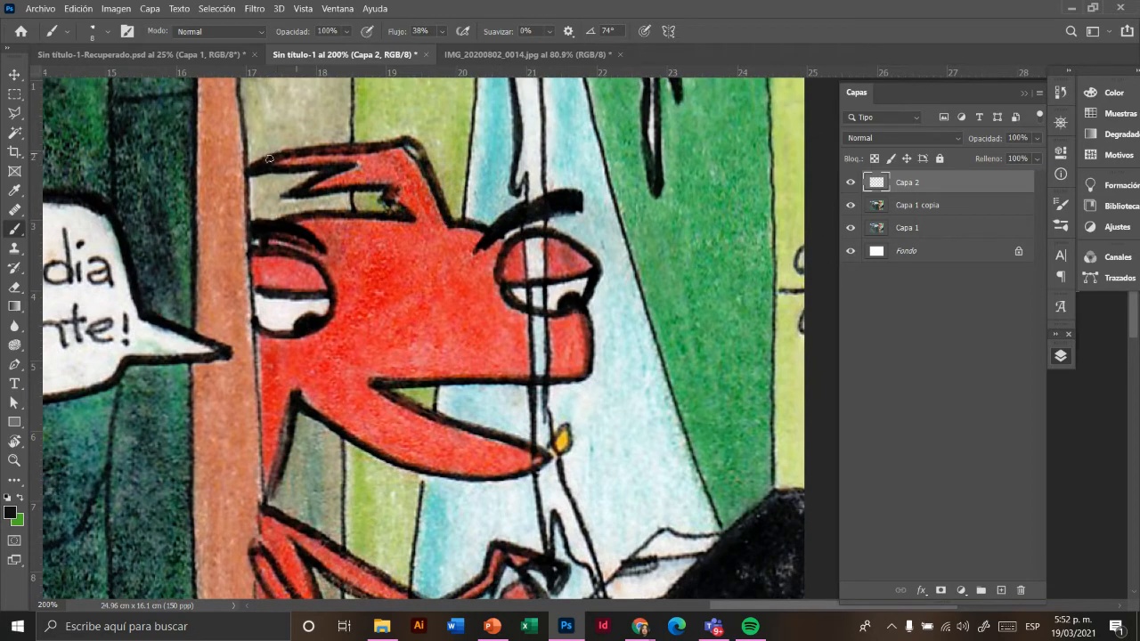
mouse_move(333, 148)
left_mouse_down()
mouse_move(407, 140)
mouse_move(450, 221)
left_mouse_up()
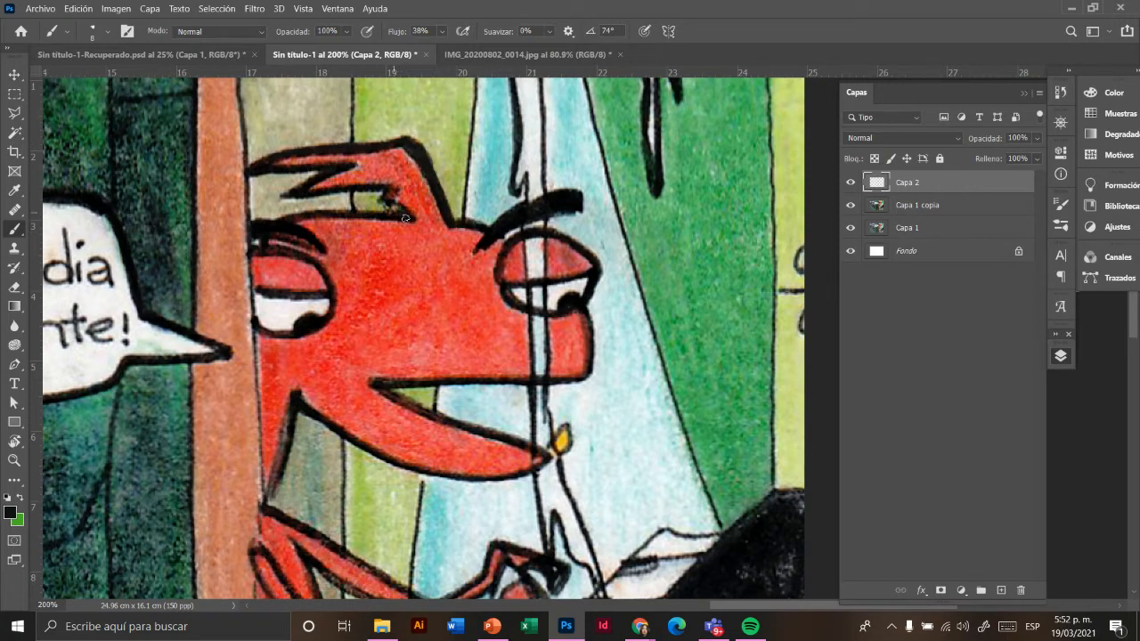
left_click_drag(384, 204, 405, 220)
left_click_drag(293, 249, 330, 287)
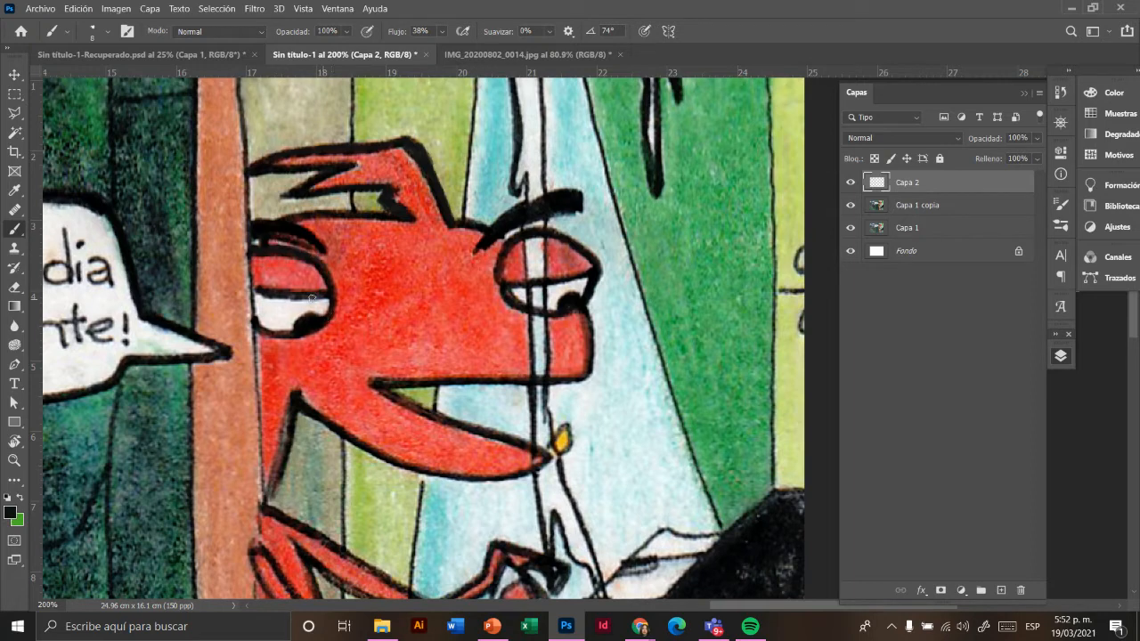
left_click_drag(256, 293, 326, 293)
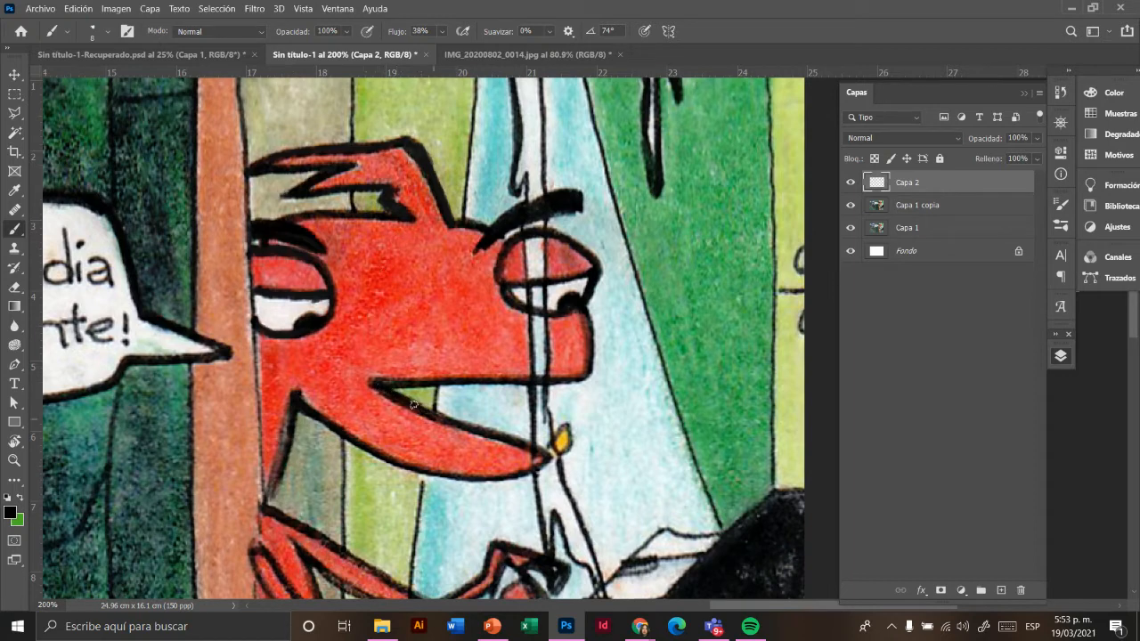
Step: Retrace in black the mouth, the eye nearest the piano, the snout and the neck line, redoing the neck stroke
left_click_drag(440, 418, 543, 458)
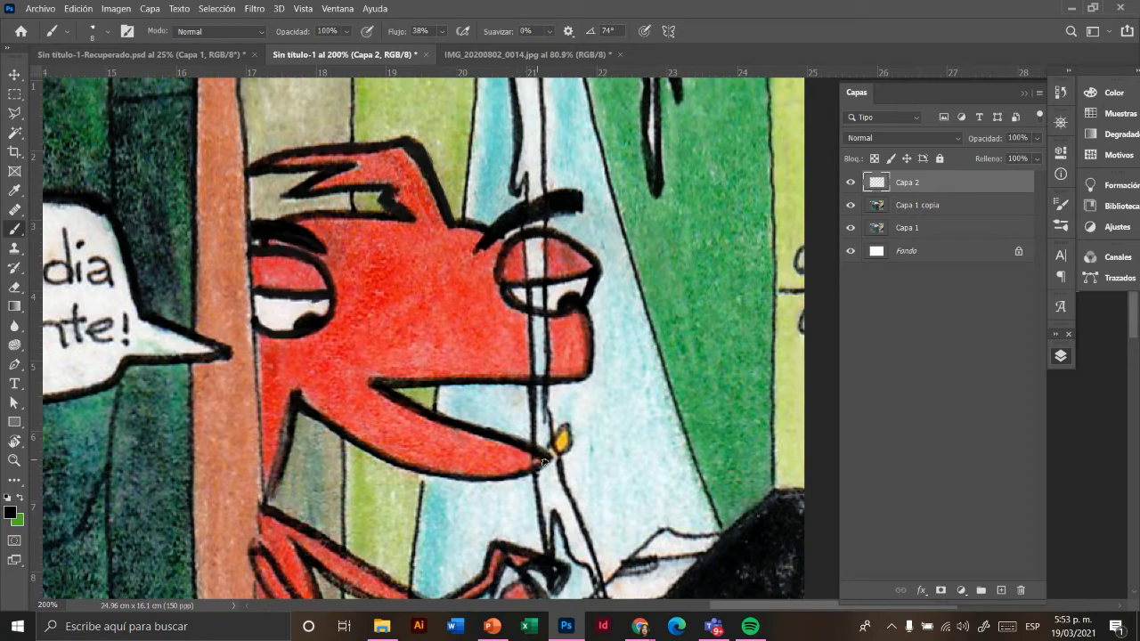
left_click_drag(380, 381, 578, 384)
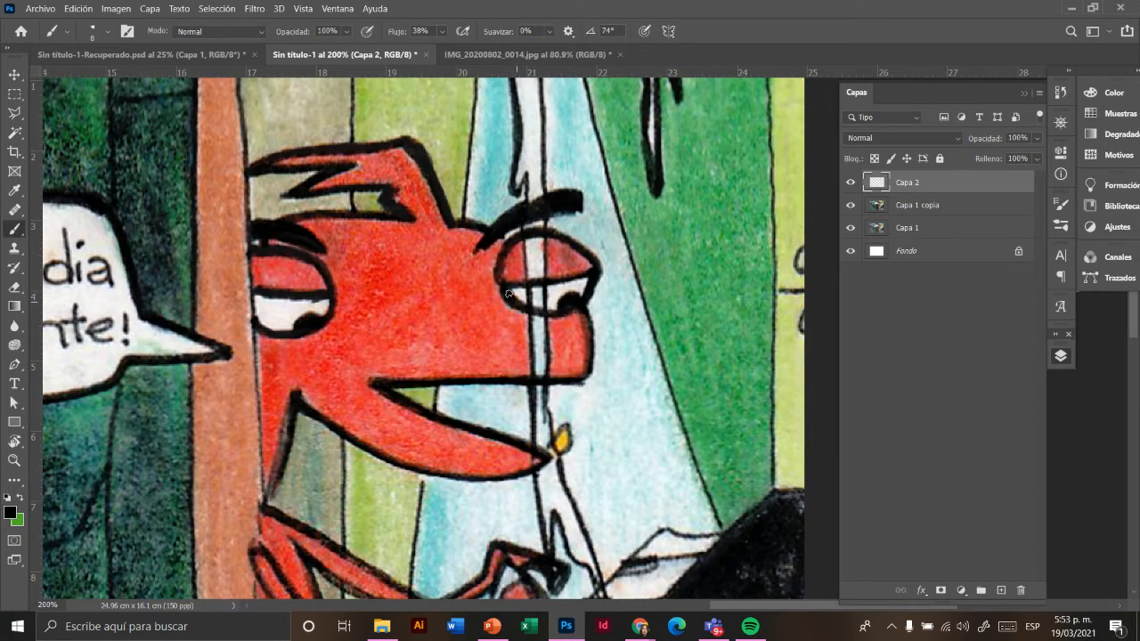
mouse_move(507, 294)
left_mouse_down()
mouse_move(581, 309)
mouse_move(572, 310)
mouse_move(585, 311)
mouse_move(592, 339)
left_mouse_up()
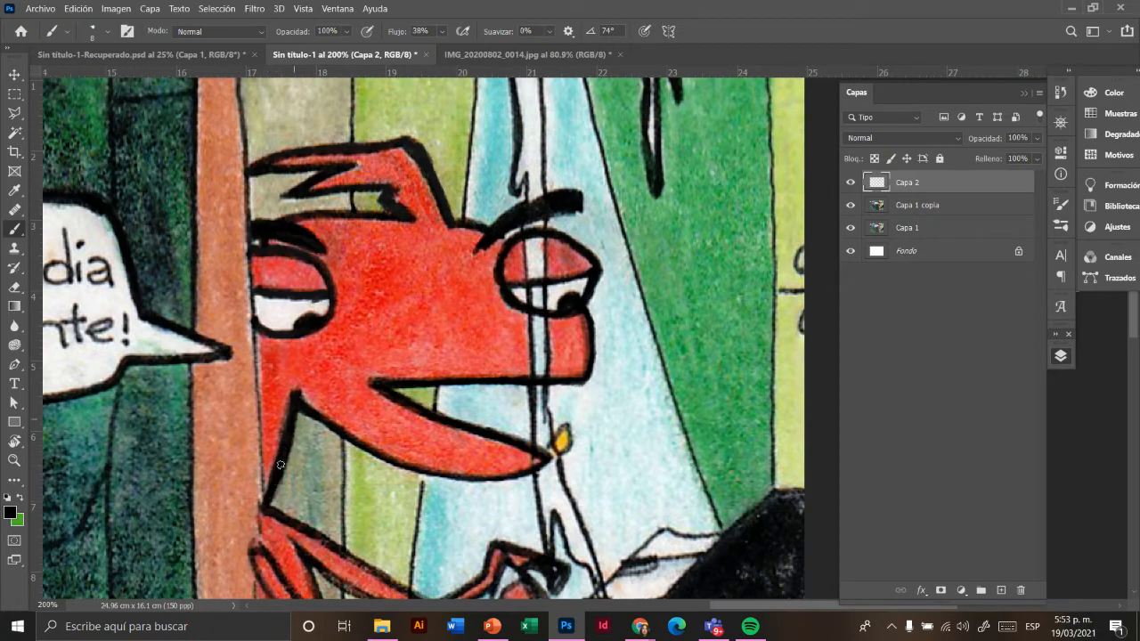
key("ctrl+z")
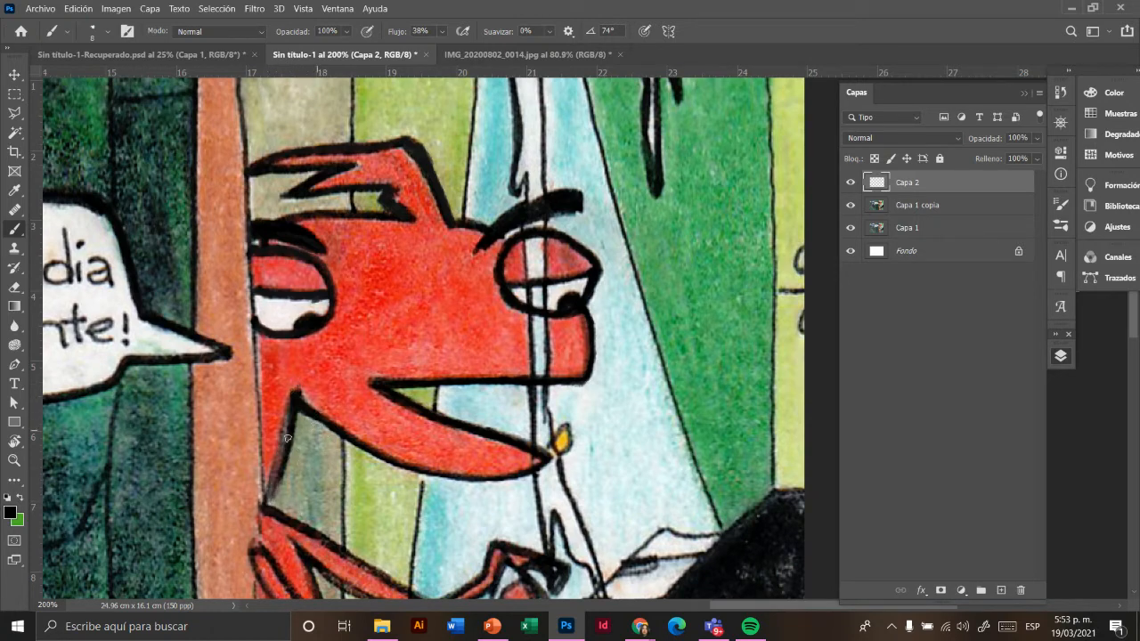
mouse_move(295, 395)
left_mouse_down()
mouse_move(274, 472)
mouse_move(280, 455)
left_mouse_up()
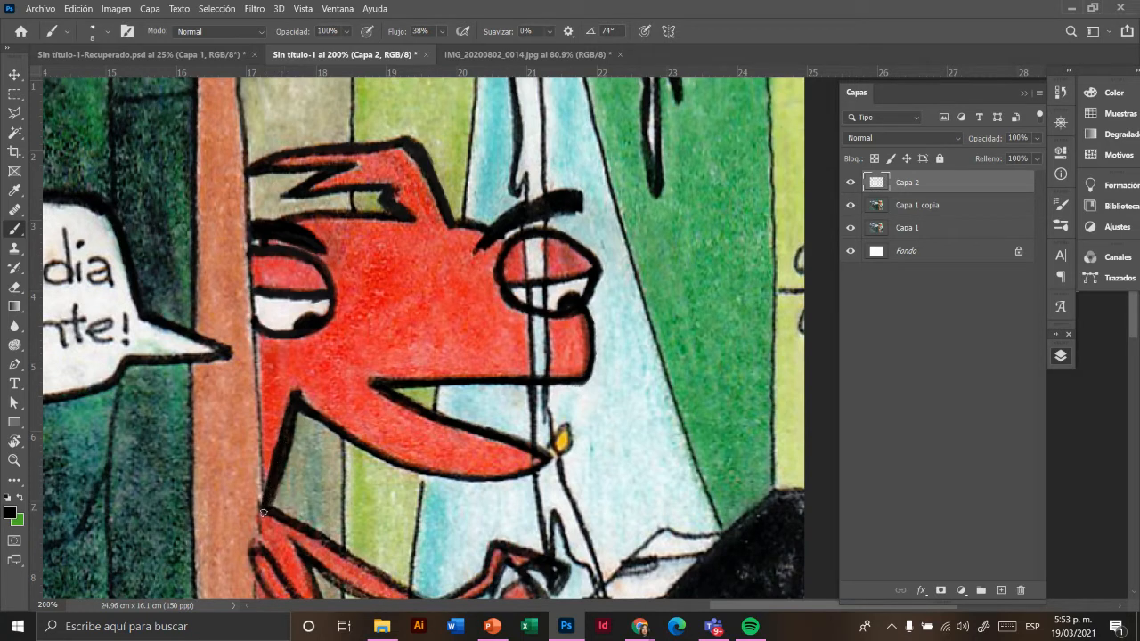
Step: Add an empty layer above Capa 2, and smooth the red face texture on Capa 1 copia with the Healing Brush
left_click(1003, 591)
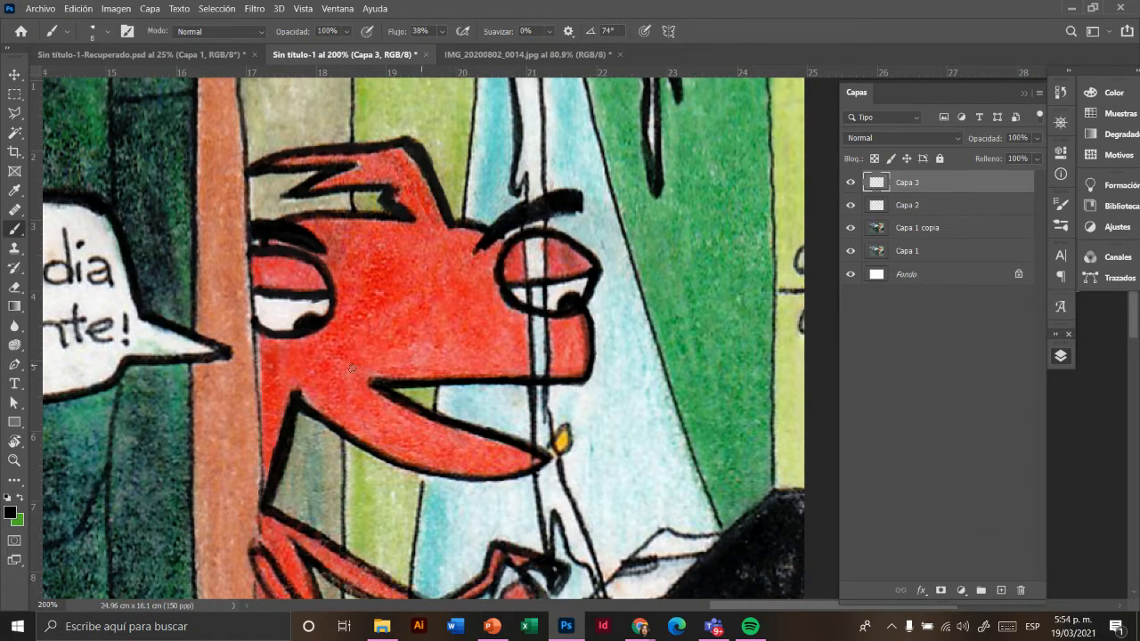
left_click(15, 211)
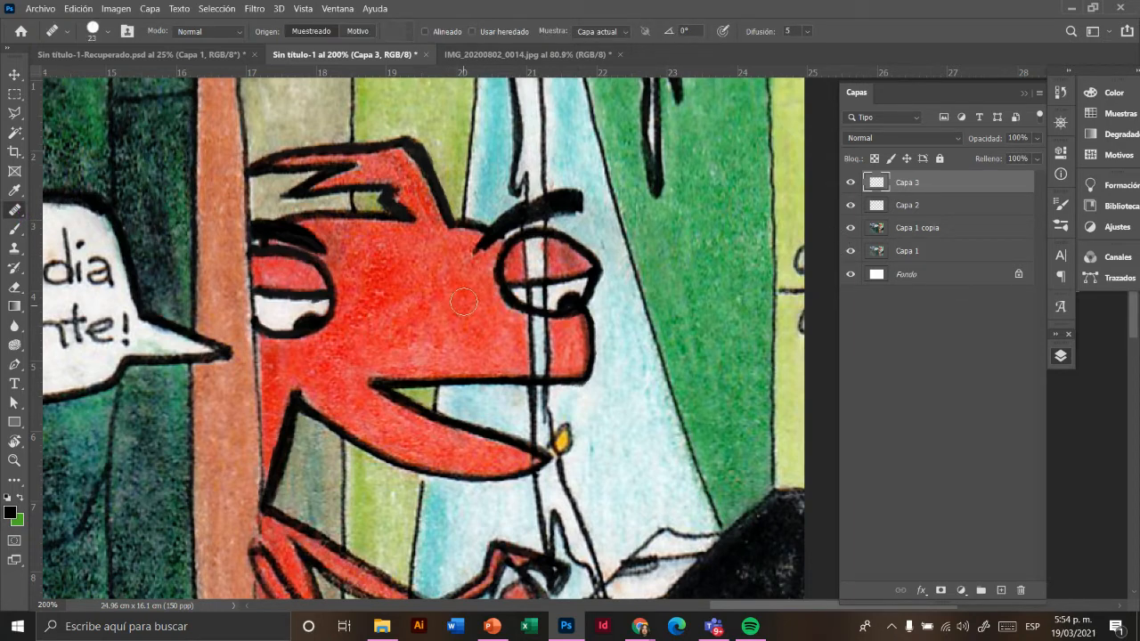
left_click(935, 230)
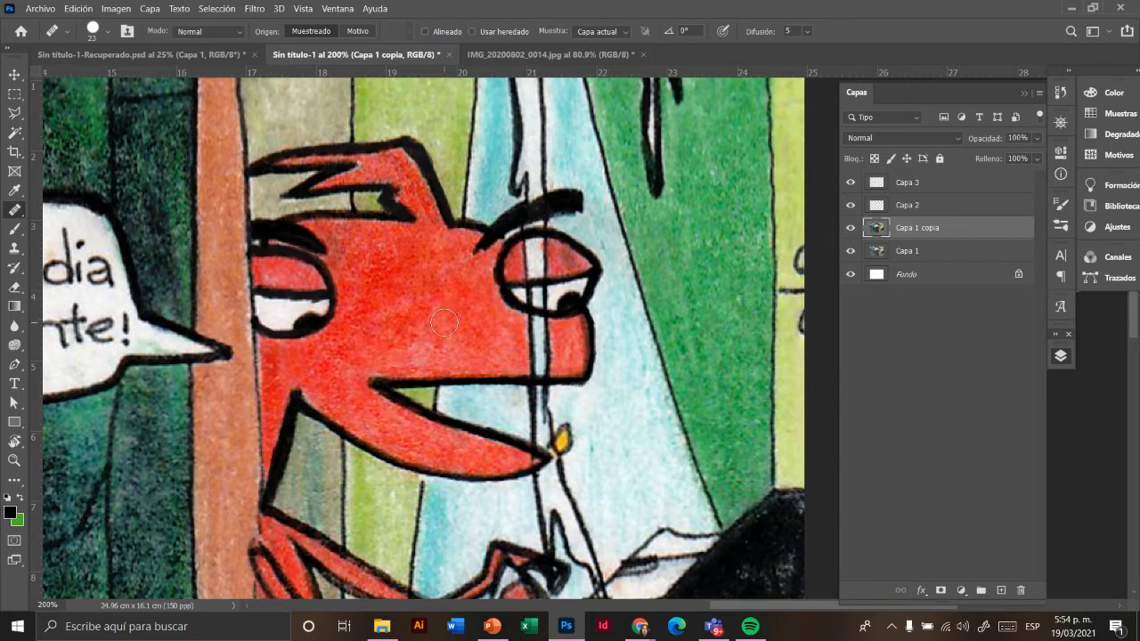
mouse_move(443, 350)
left_mouse_down()
mouse_move(356, 381)
mouse_move(385, 364)
left_mouse_up()
mouse_move(299, 391)
left_mouse_down()
mouse_move(320, 410)
mouse_move(354, 391)
mouse_move(324, 385)
mouse_move(322, 404)
mouse_move(347, 382)
mouse_move(323, 397)
left_mouse_up()
left_click(324, 417, "alt")
left_click(352, 416, "alt")
left_click(325, 406, "alt")
left_click(331, 375)
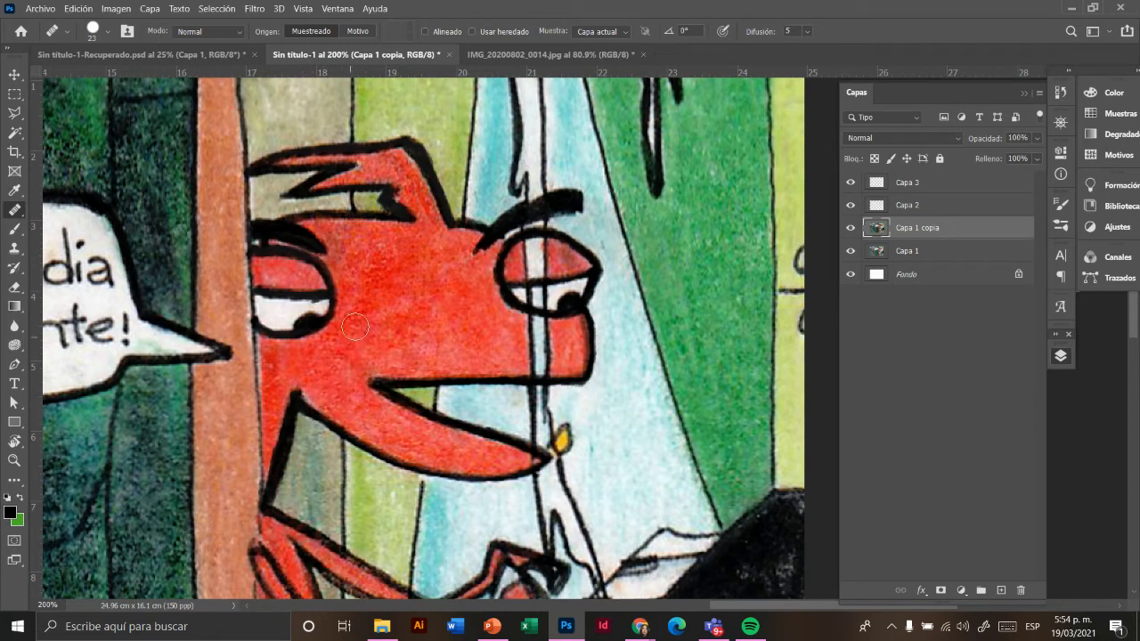
left_click_drag(365, 310, 463, 306)
Step: Make Capa 3 the working layer and sample the character's red skin as the Brush colour
left_click(923, 184)
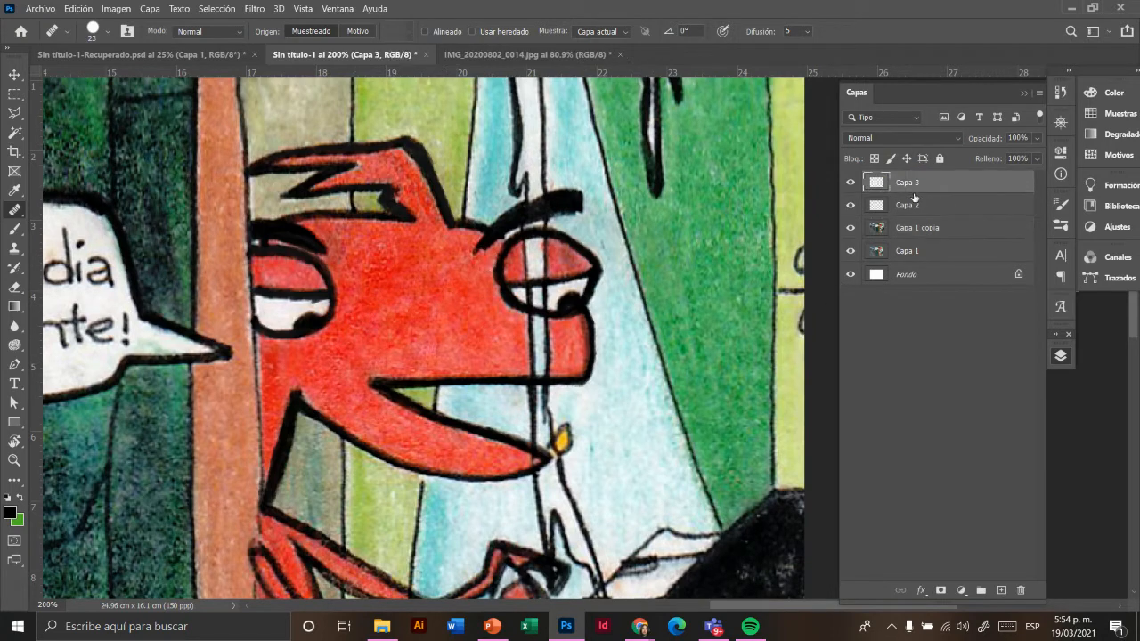
left_click(546, 217)
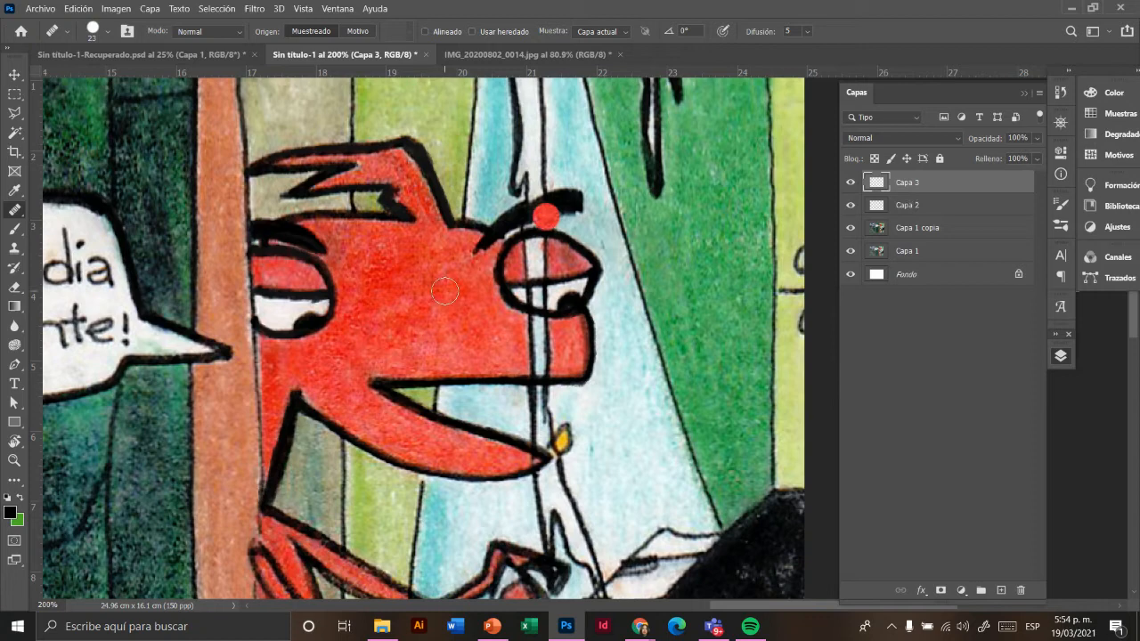
left_click(394, 316, "alt")
key("b")
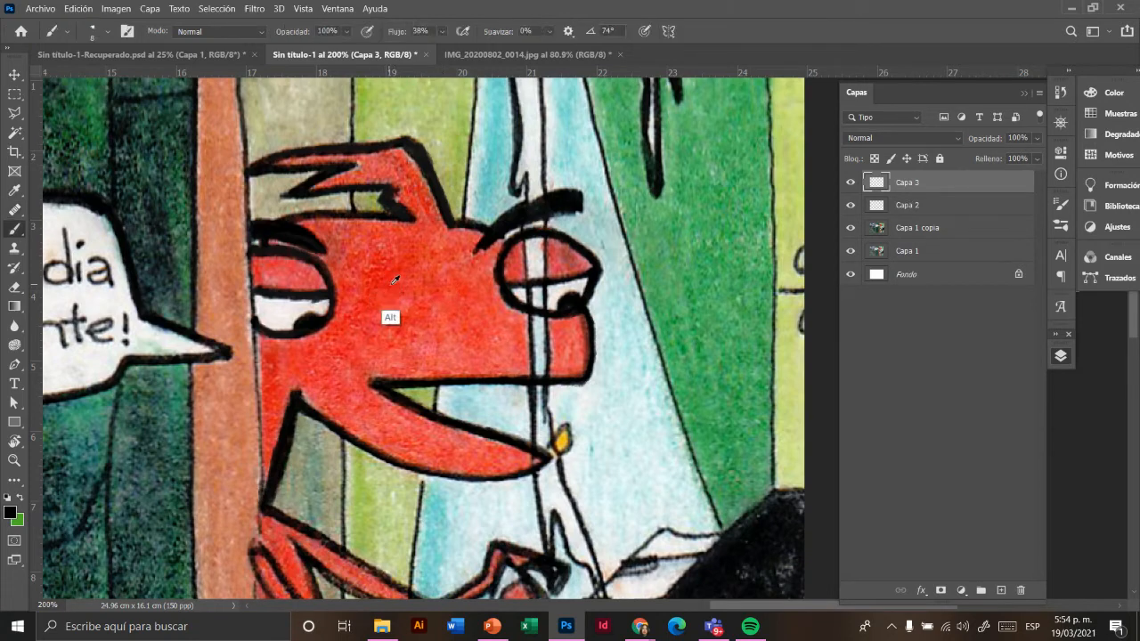
left_click(392, 314, "alt")
Step: Set up the Circular difuso brush at 37 px with 14% opacity and 22% flow
left_click(108, 32)
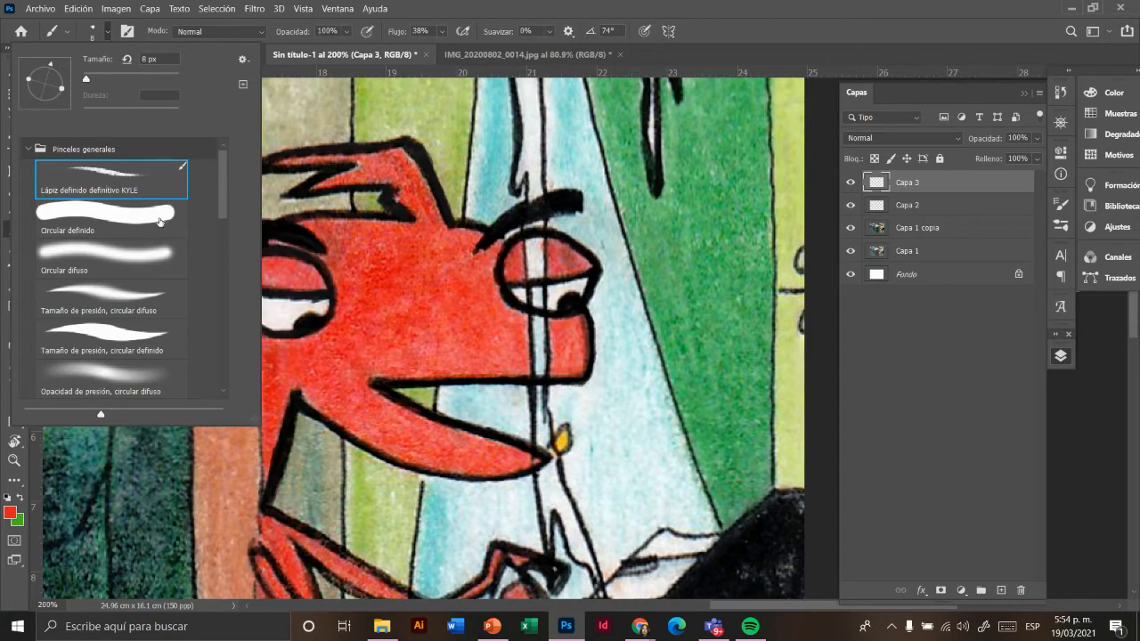
left_click(120, 262)
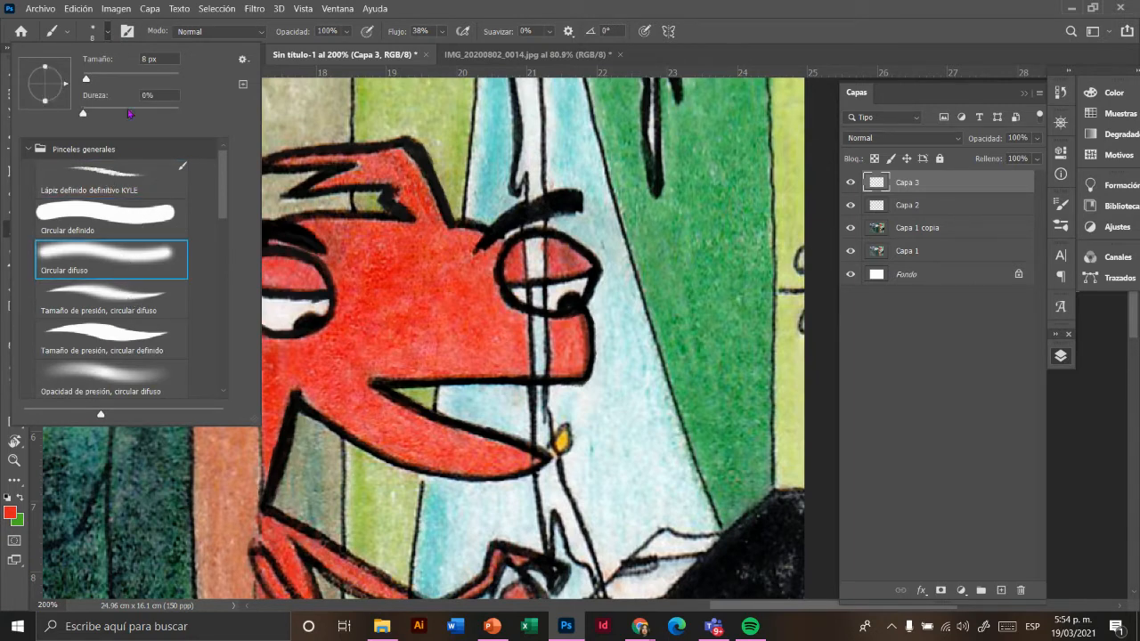
left_click_drag(85, 80, 110, 80)
left_click(348, 32)
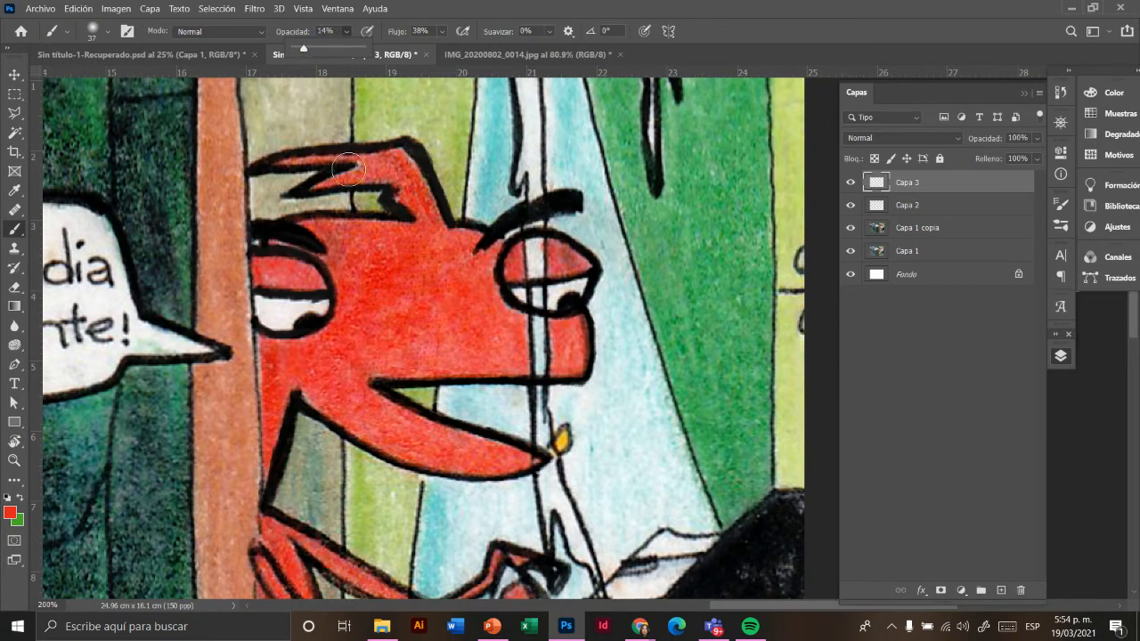
left_click(443, 31)
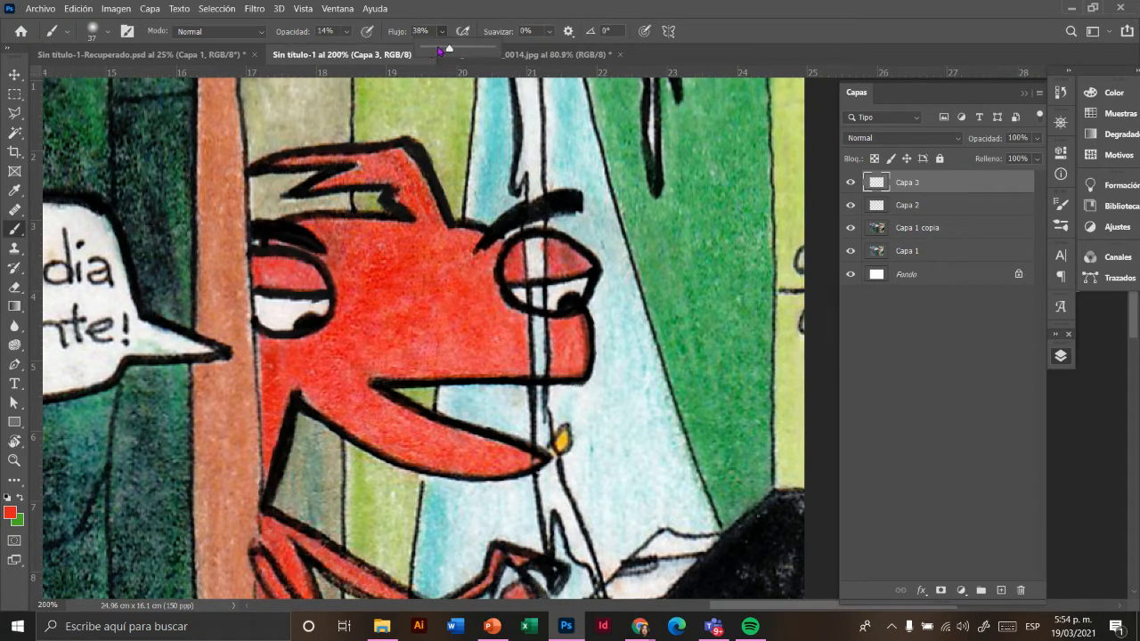
left_click(438, 49)
Step: Paint soft red over the character's face on Capa 3, raising the brush opacity to 43%
left_click(365, 314)
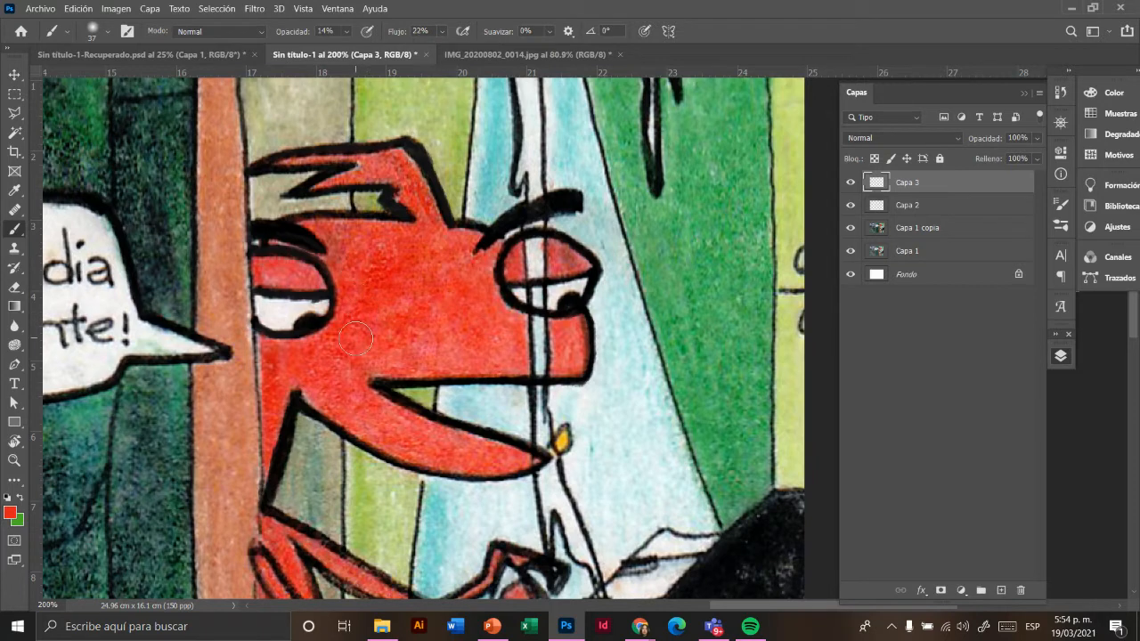
mouse_move(356, 339)
left_mouse_down()
mouse_move(392, 299)
mouse_move(456, 324)
mouse_move(483, 351)
mouse_move(424, 343)
left_mouse_up()
left_click(348, 35)
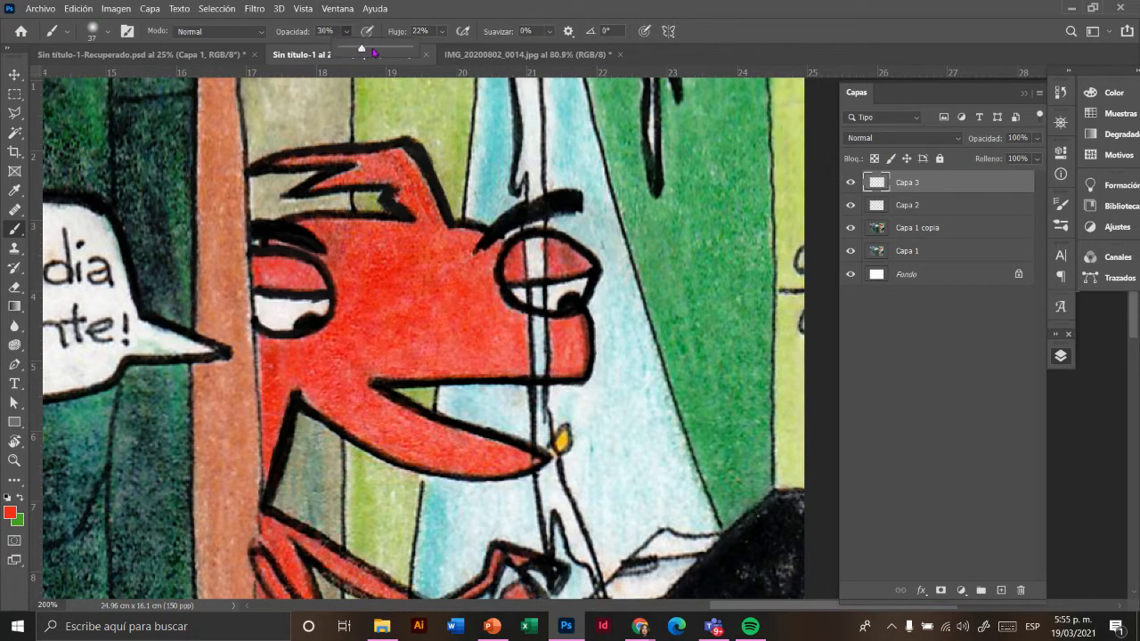
left_click(401, 294)
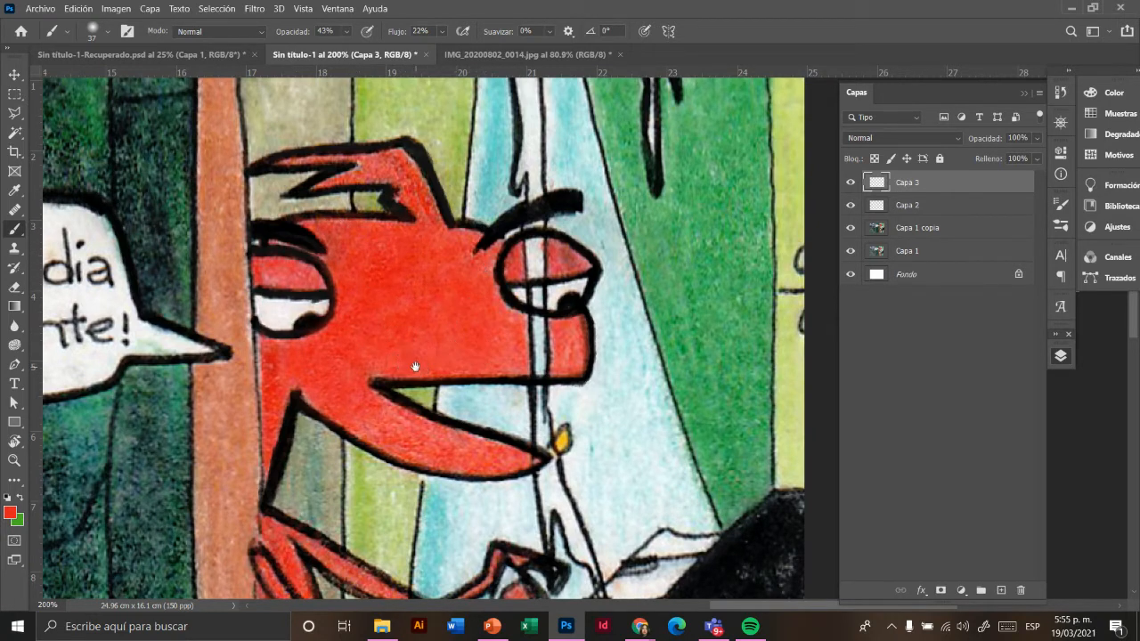
Step: Reshape the brush tip into a narrow ellipse angled at 102° and paint red over the snout and cheek
left_click_drag(415, 366, 450, 254)
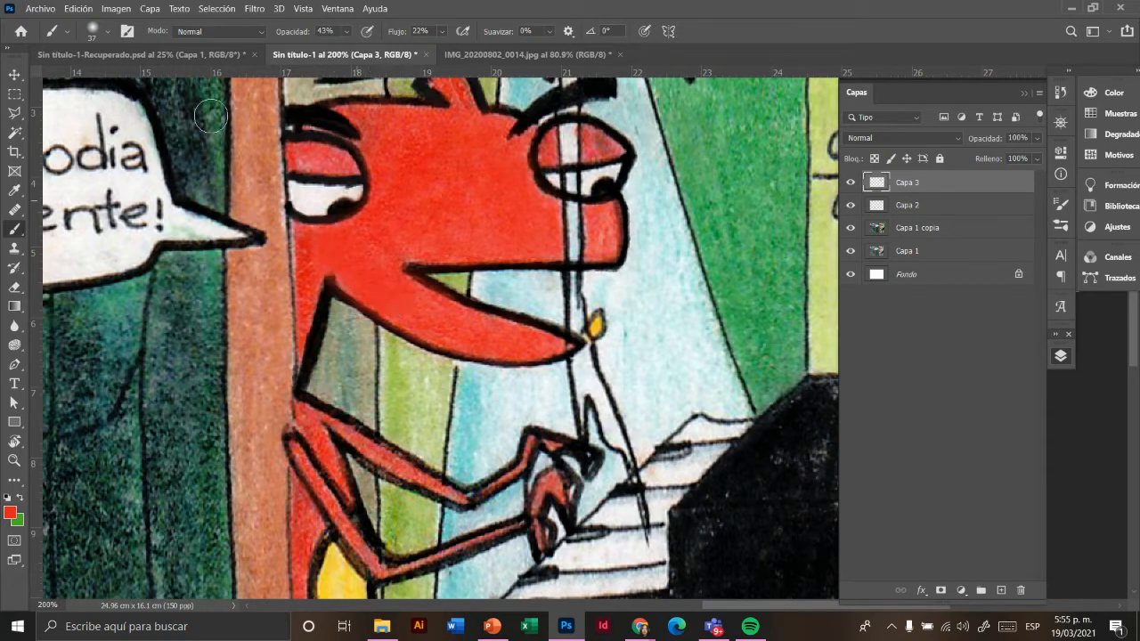
left_click(67, 34)
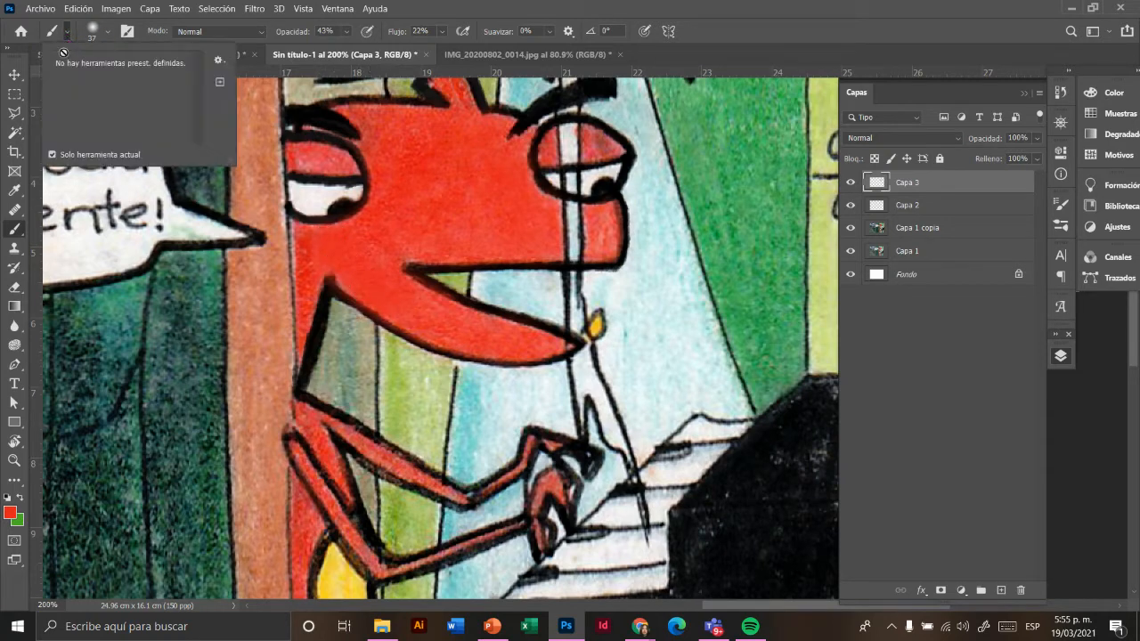
left_click(109, 31)
left_click_drag(46, 71, 57, 86)
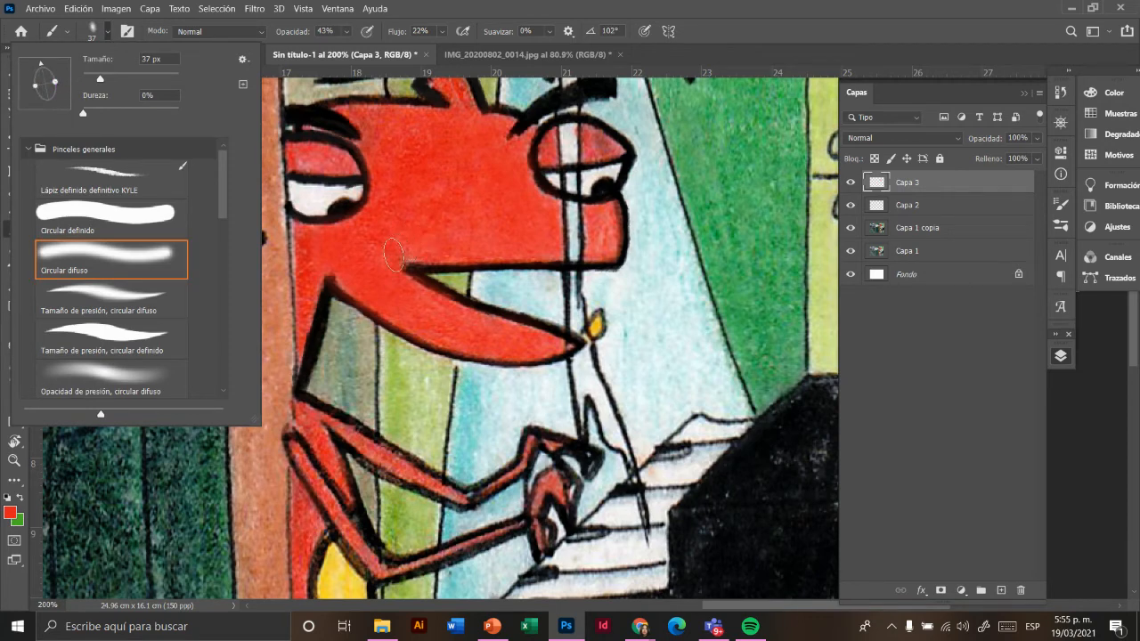
left_click(395, 256)
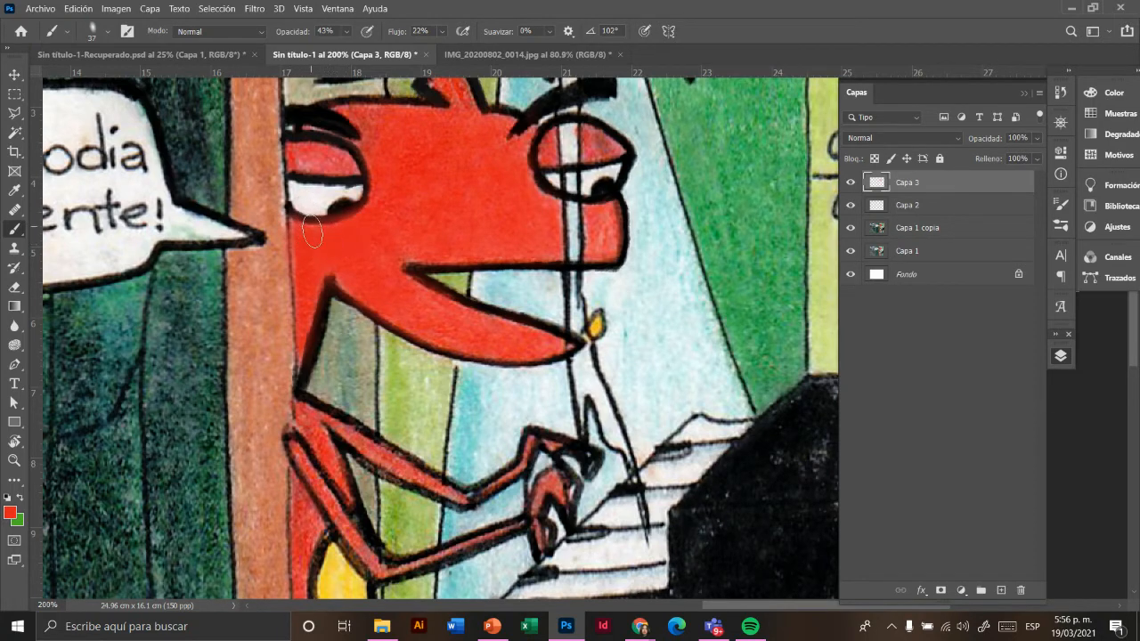
Step: Narrow the Eraser tip to an ellipse at 89° and erase the red overflow along the wooden post's edge
key("e")
mouse_move(300, 204)
left_mouse_down()
mouse_move(343, 187)
mouse_move(315, 198)
mouse_move(349, 199)
mouse_move(316, 205)
mouse_move(339, 205)
mouse_move(305, 200)
mouse_move(349, 189)
mouse_move(336, 203)
mouse_move(311, 198)
mouse_move(335, 202)
mouse_move(349, 184)
mouse_move(341, 198)
mouse_move(288, 195)
left_mouse_up()
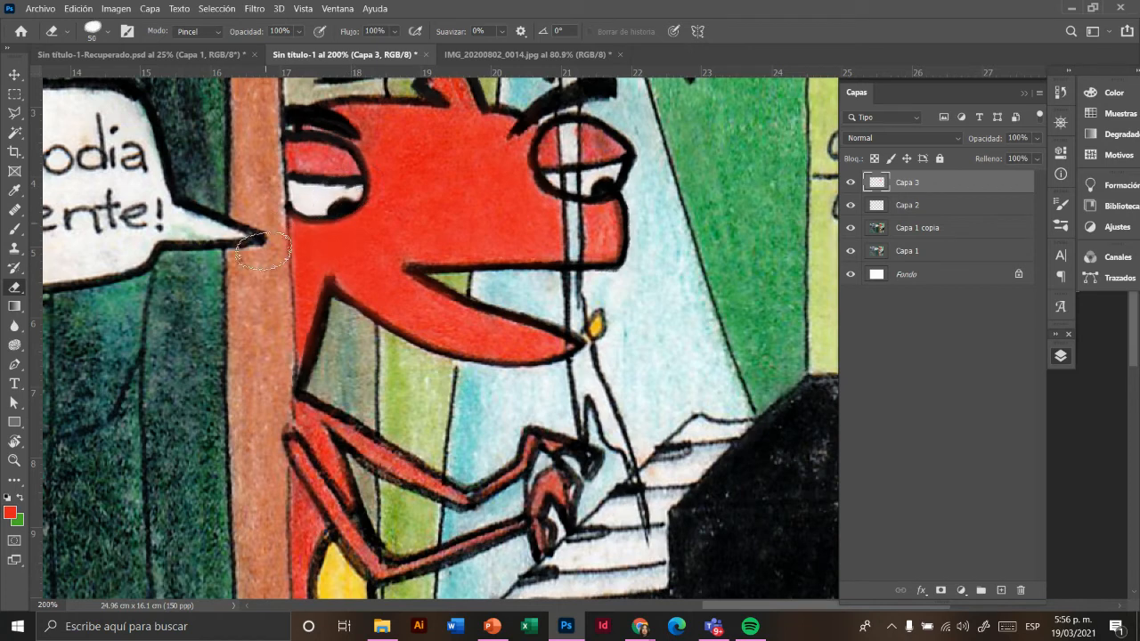
left_click(112, 34)
left_click_drag(49, 102, 49, 74)
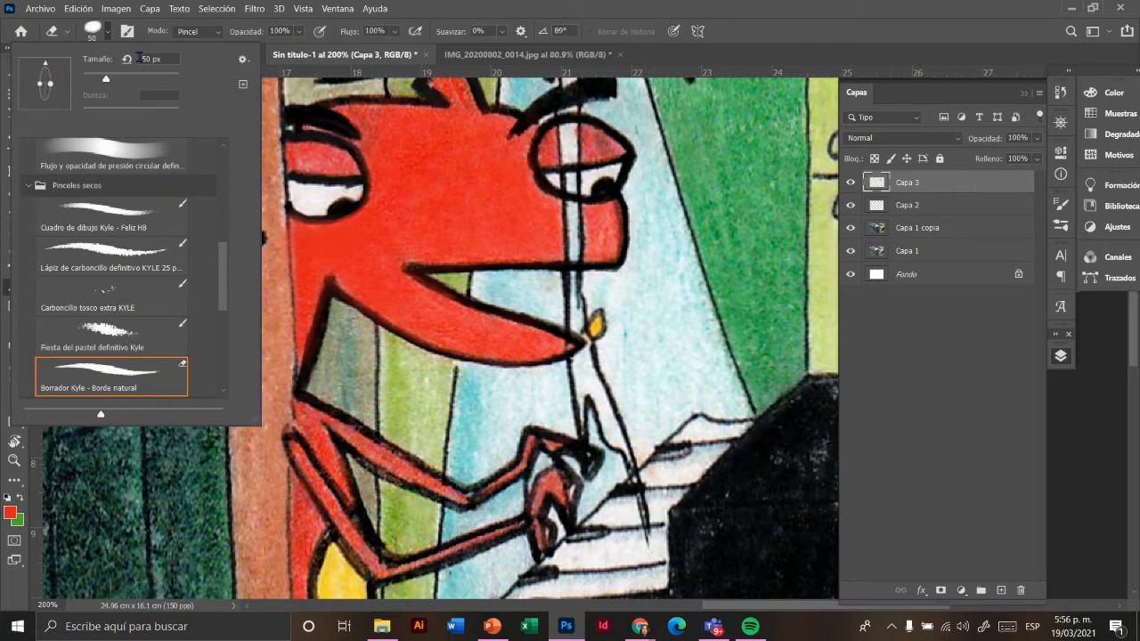
left_click(280, 259)
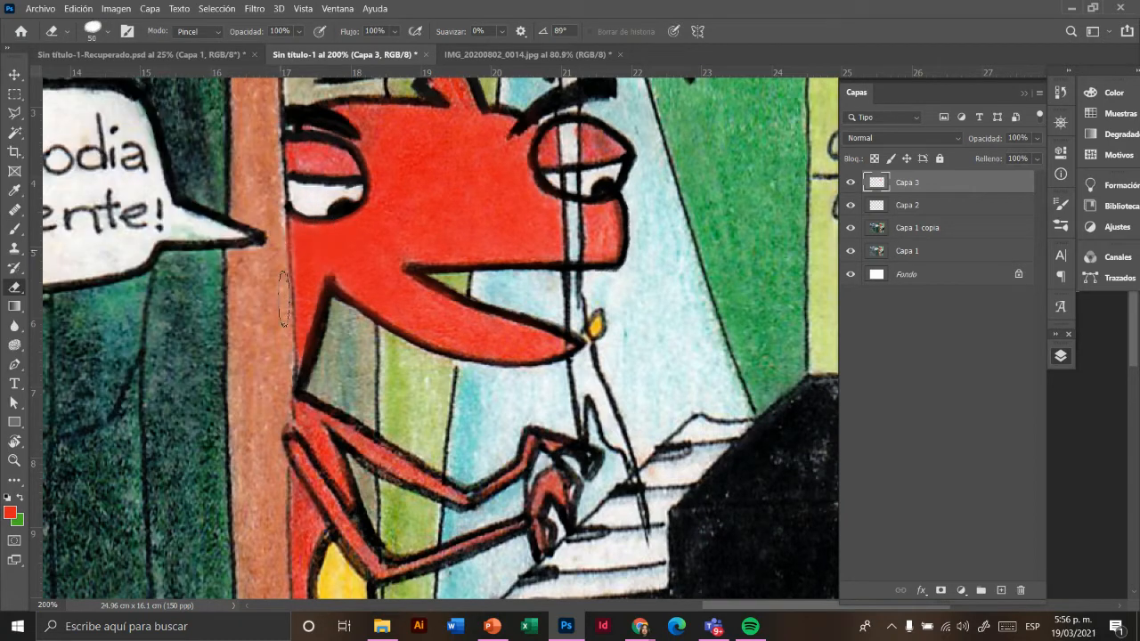
left_click(278, 219)
Step: Paint red over the cheek and mouth corner, and erase the overflow on the neck outline with the Eraser tip angled at 65°
key("b")
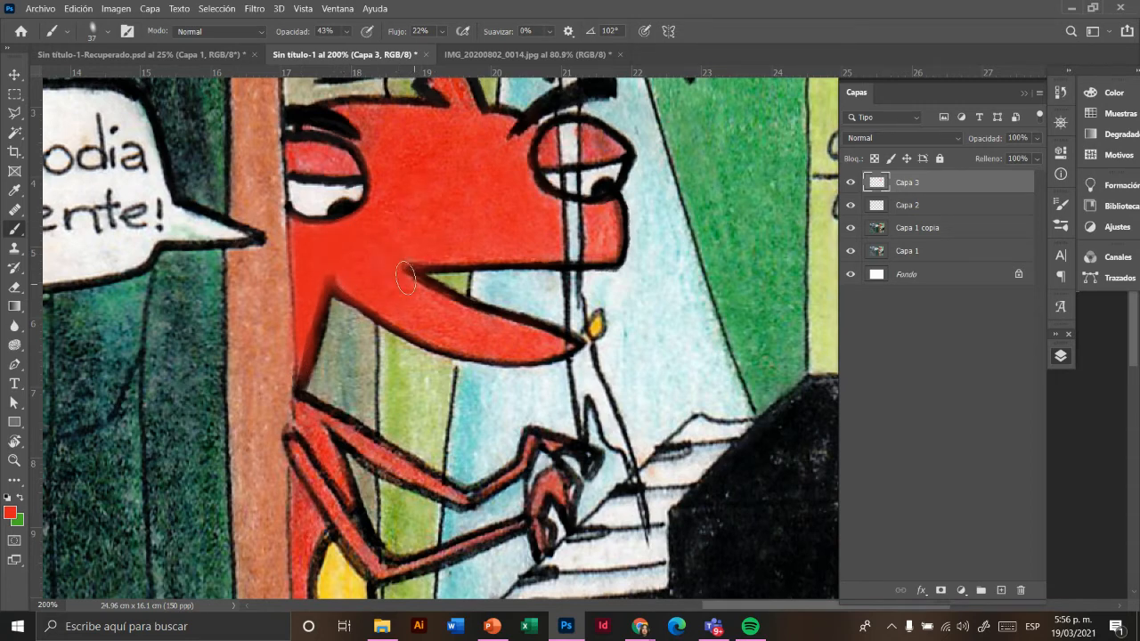
key("e")
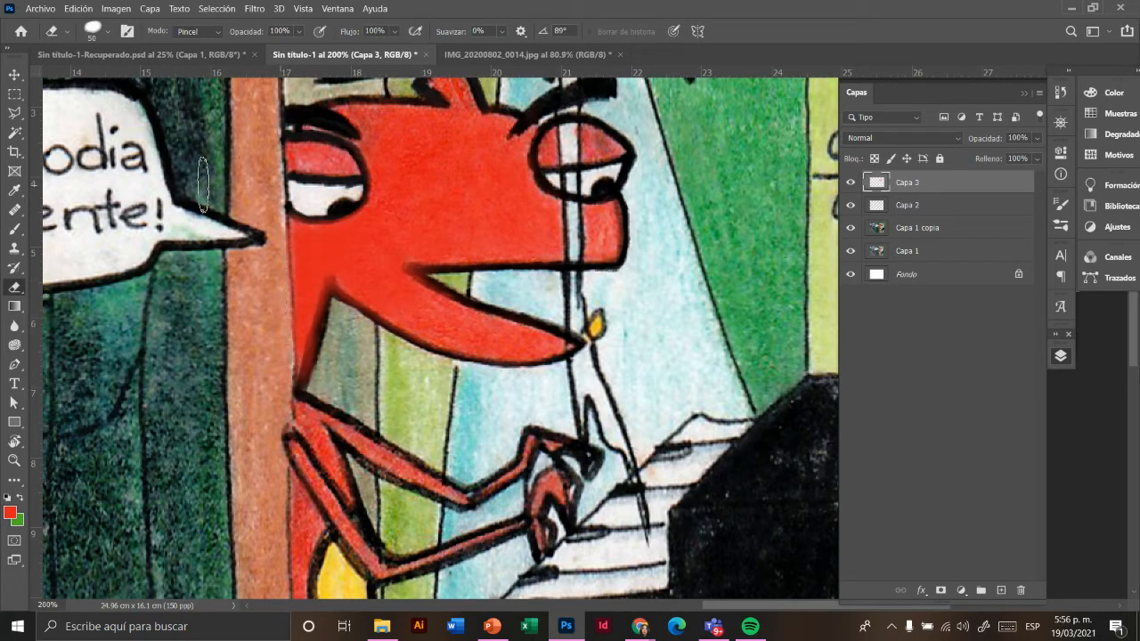
left_click(109, 33)
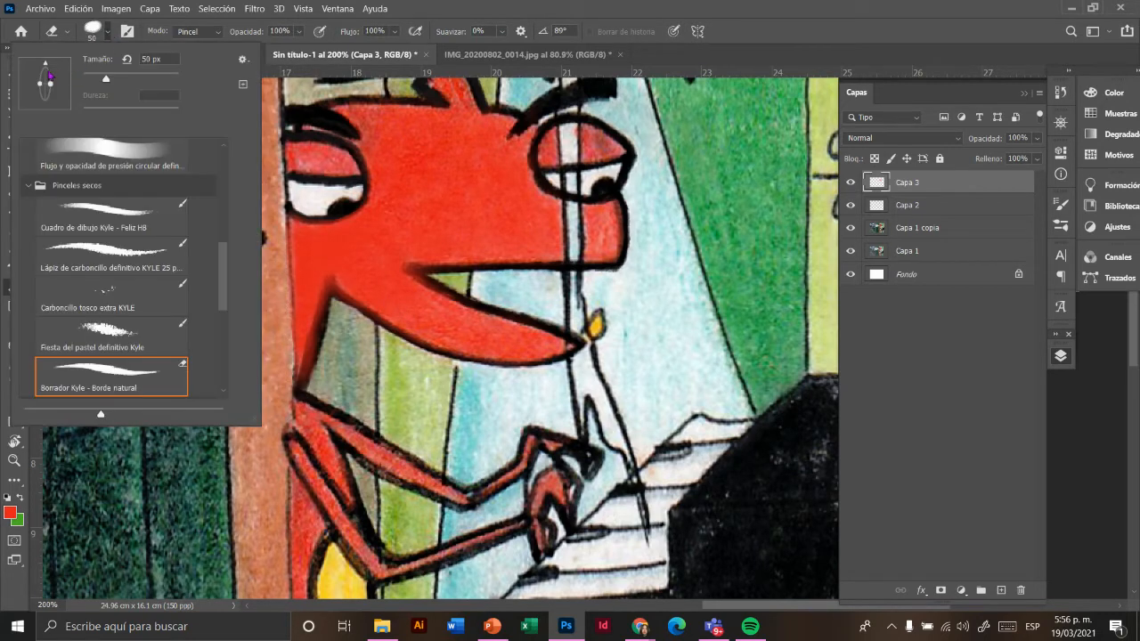
left_click_drag(51, 77, 53, 69)
mouse_move(320, 346)
left_mouse_down()
mouse_move(307, 372)
mouse_move(329, 299)
mouse_move(314, 354)
mouse_move(332, 308)
left_mouse_up()
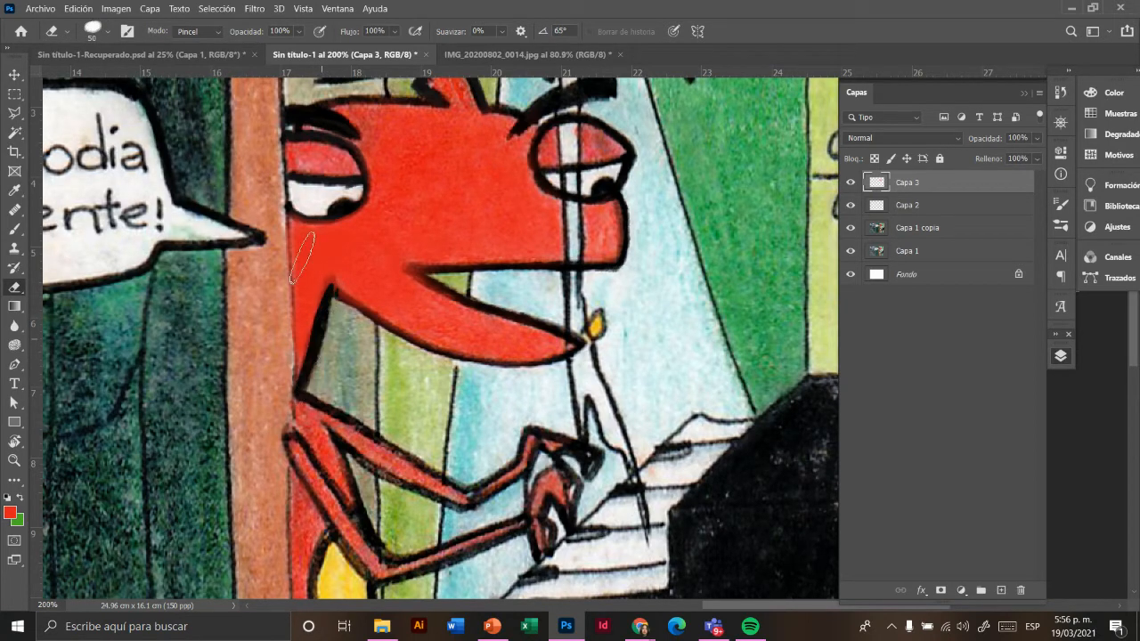
Step: Rotate the Eraser tip to 125° and erase the red overflow along the jaw's lower outline
left_click(108, 33)
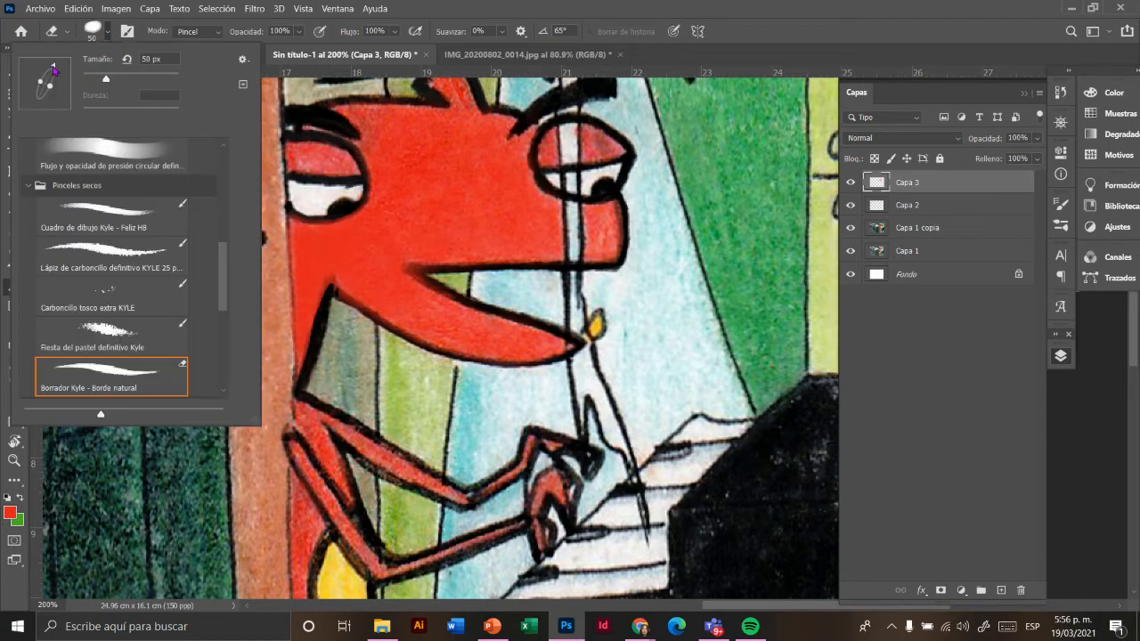
left_click_drag(54, 69, 34, 71)
mouse_move(356, 315)
left_mouse_down()
mouse_move(411, 348)
mouse_move(340, 303)
mouse_move(336, 286)
mouse_move(354, 317)
mouse_move(352, 357)
mouse_move(399, 323)
mouse_move(373, 347)
mouse_move(366, 337)
mouse_move(468, 392)
mouse_move(442, 393)
mouse_move(422, 371)
mouse_move(385, 292)
left_mouse_up()
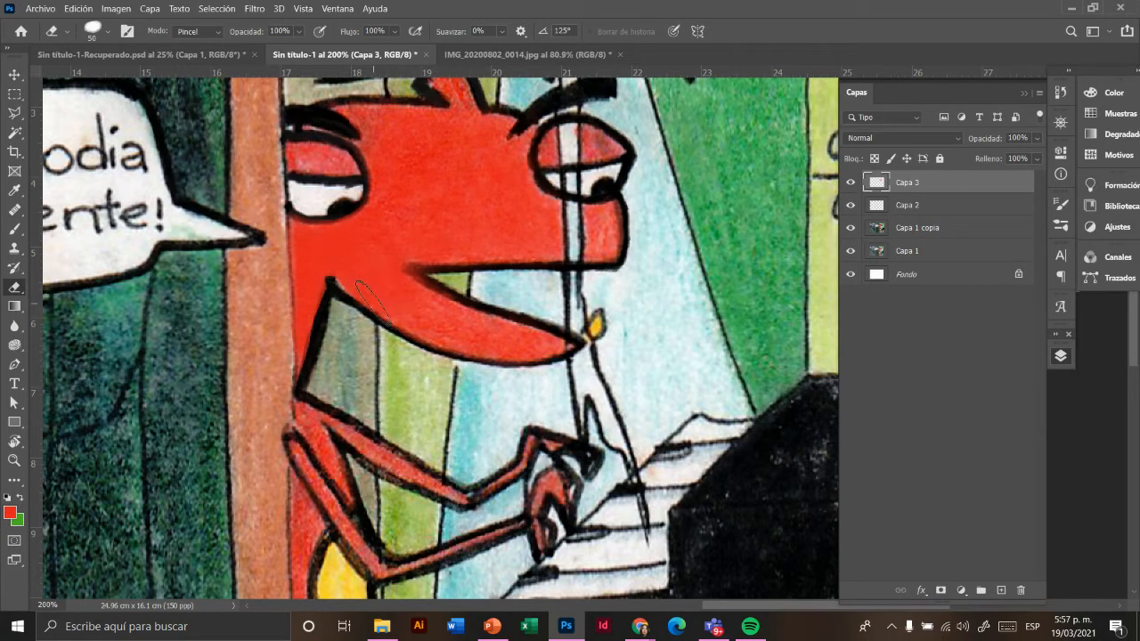
Step: Reduce the brush to 18 px and touch up the red where the jaw meets the neck
key("b")
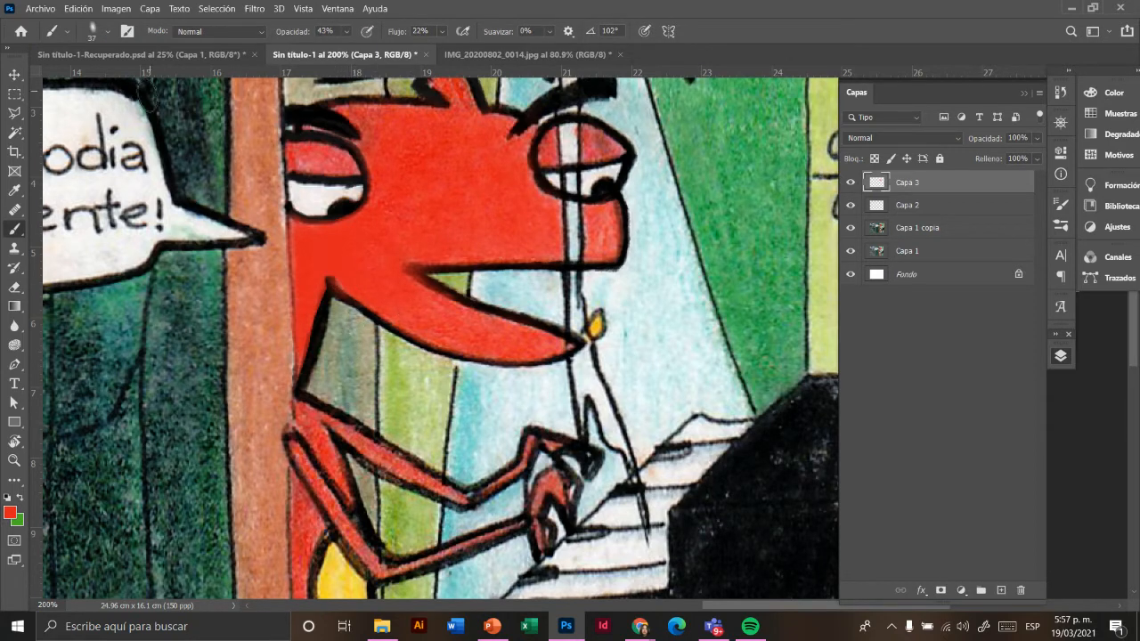
left_click(108, 34)
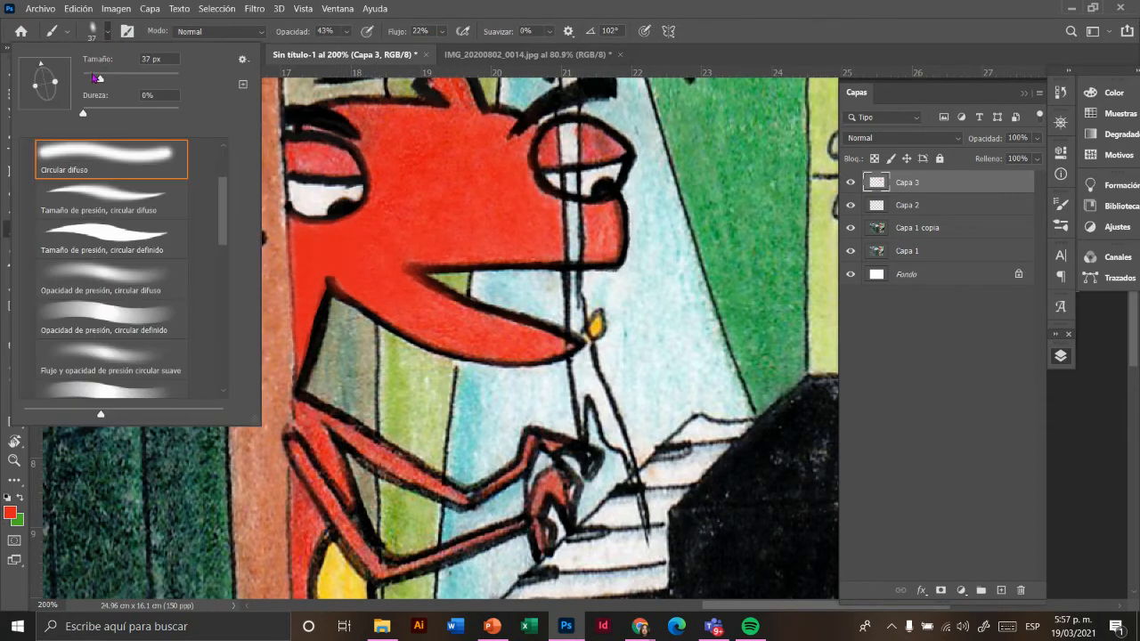
left_click_drag(95, 77, 91, 78)
left_click(328, 295)
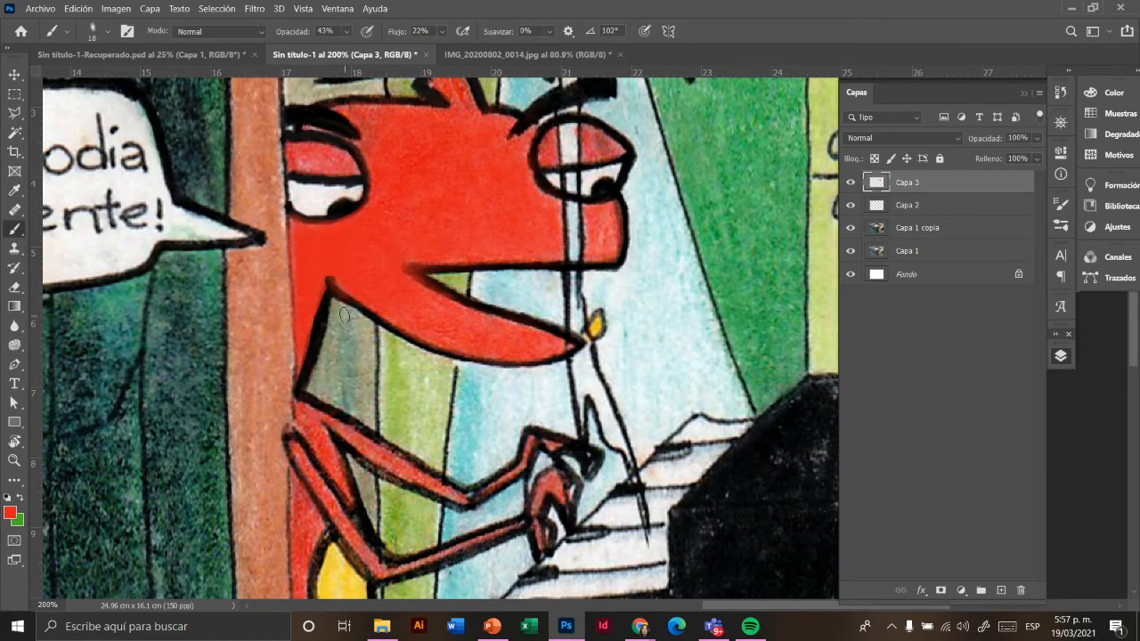
Step: Shrink the Eraser to 10 px to clean the start of the jaw outline, and retouch the red beside it
key("e")
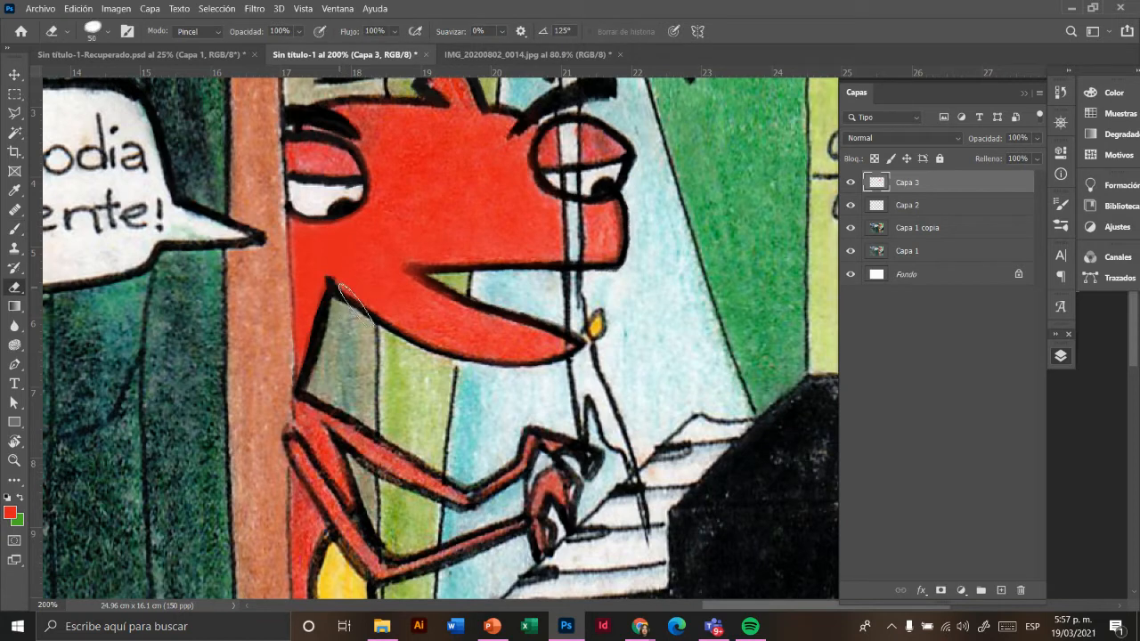
left_click(106, 37)
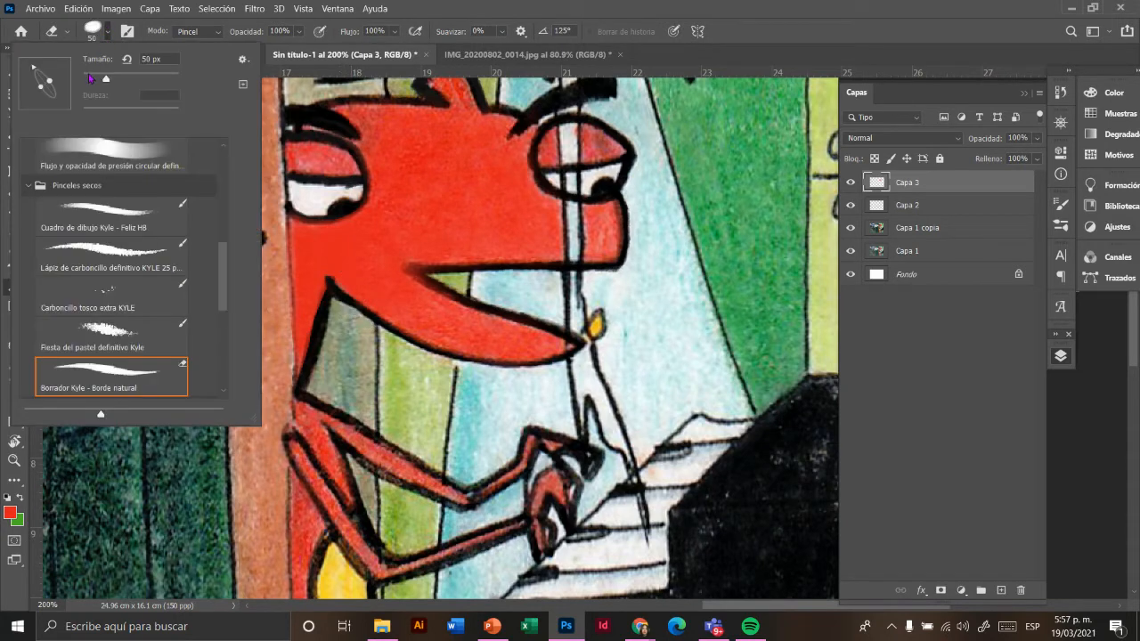
left_click(90, 78)
left_click(344, 299)
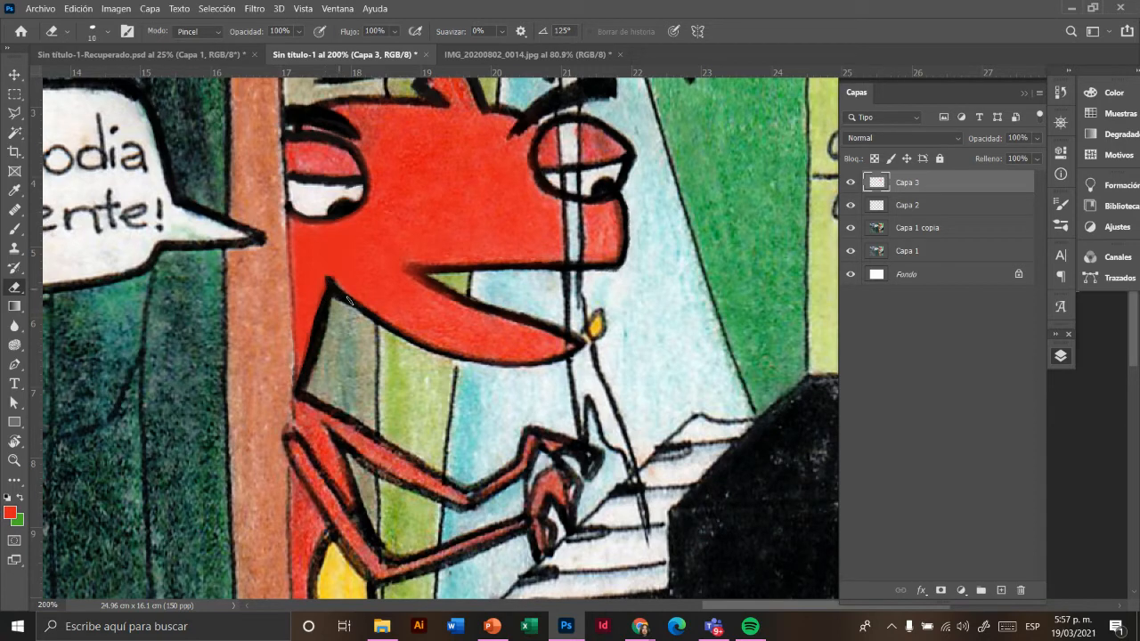
key("b")
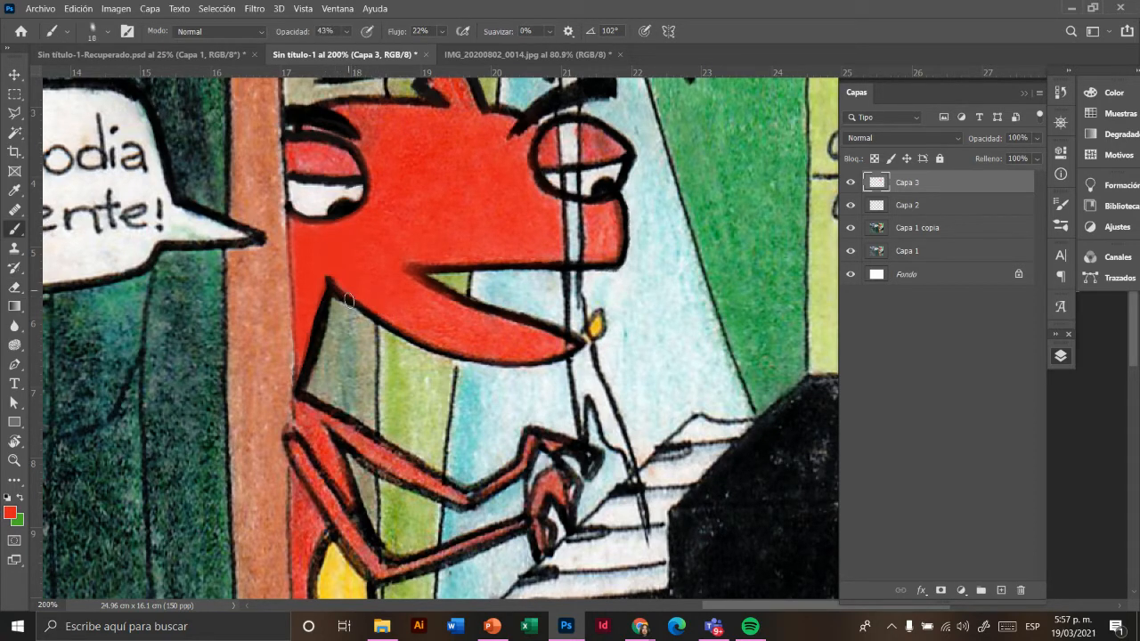
key("e")
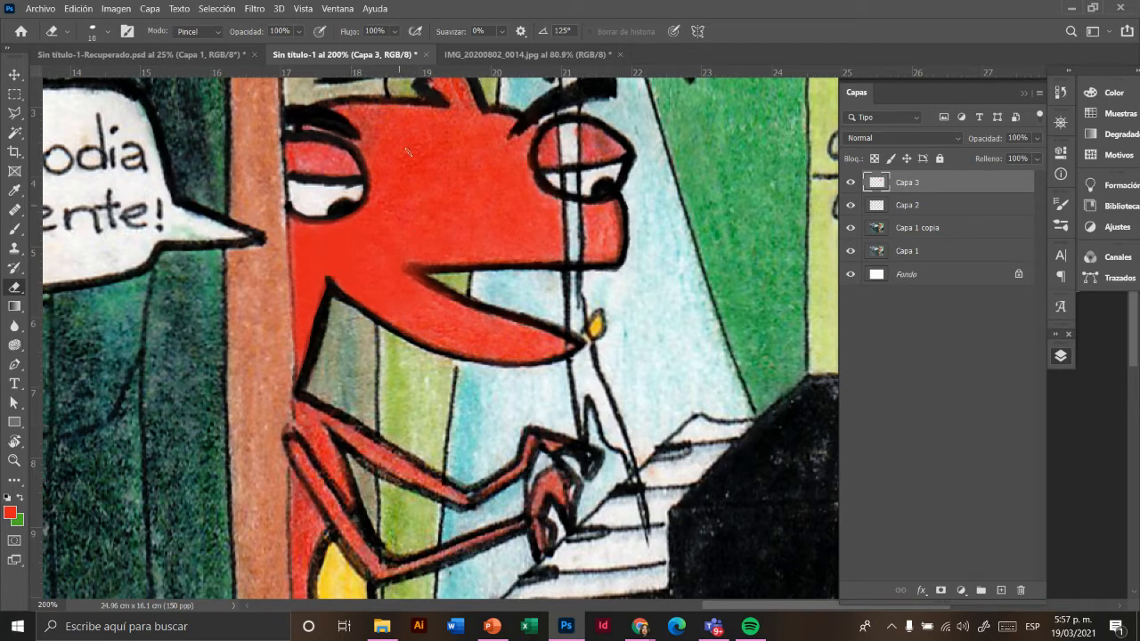
Step: Review the retouched character within the whole piano scene and look at the other open comic panel, IMG_20200802_0014.jpg
scroll(415, 142, "down", 5)
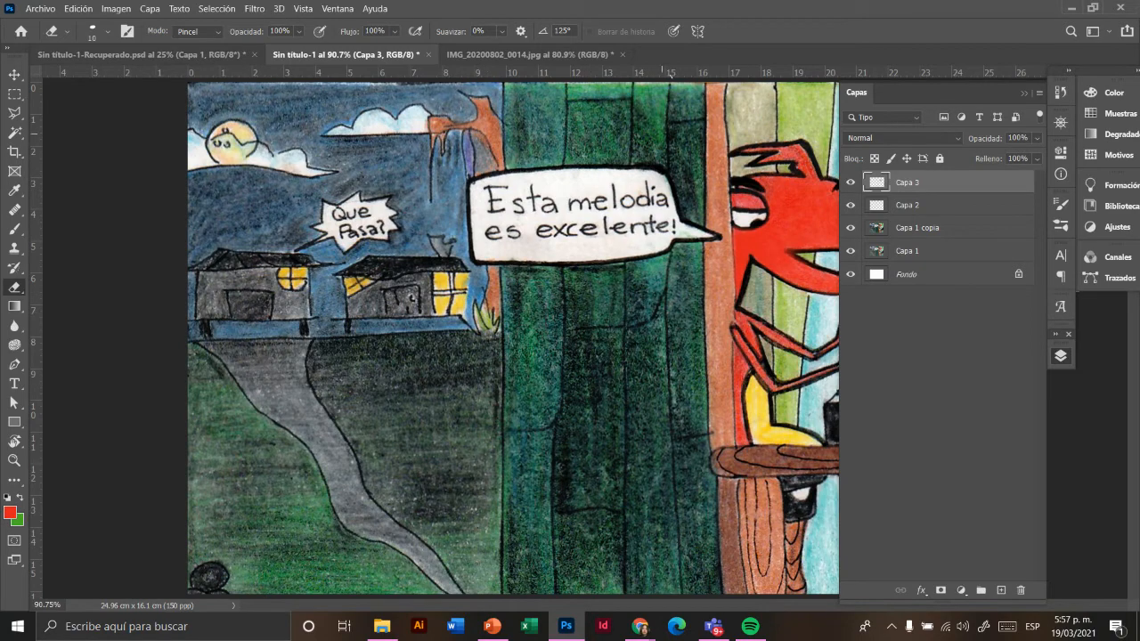
left_click(558, 57)
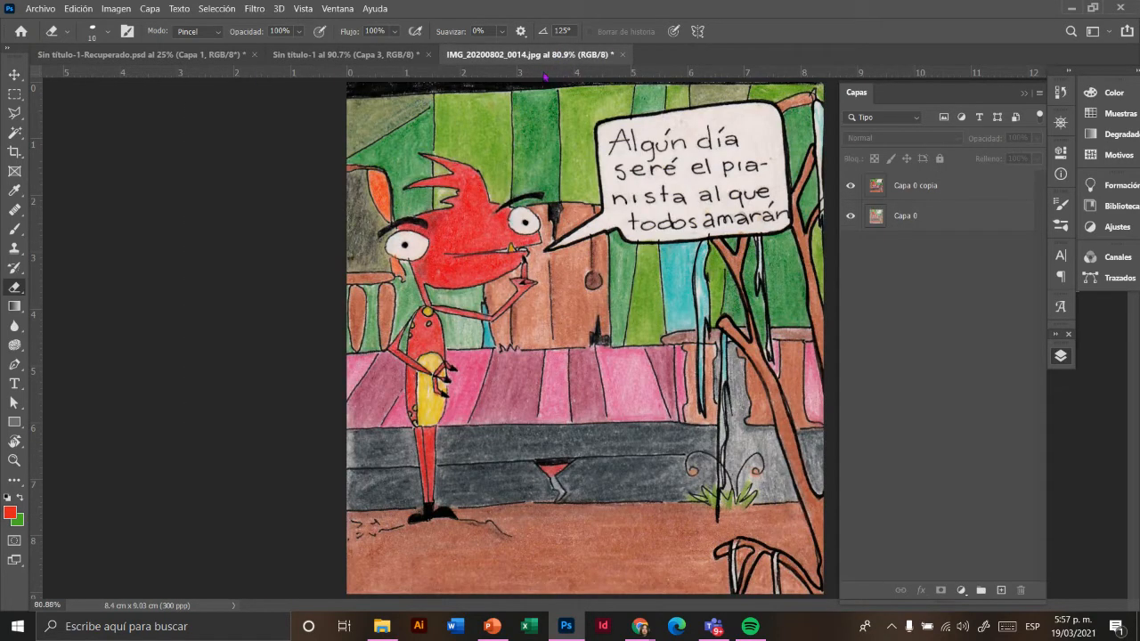
left_click(392, 57)
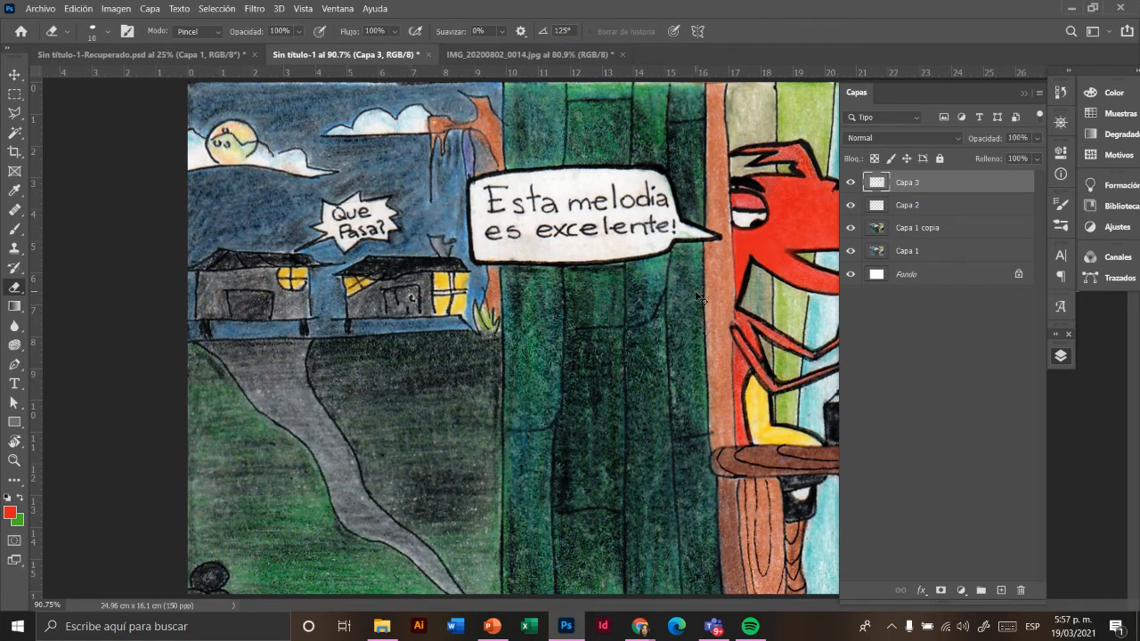
key("ctrl+plus")
key("ctrl+plus")
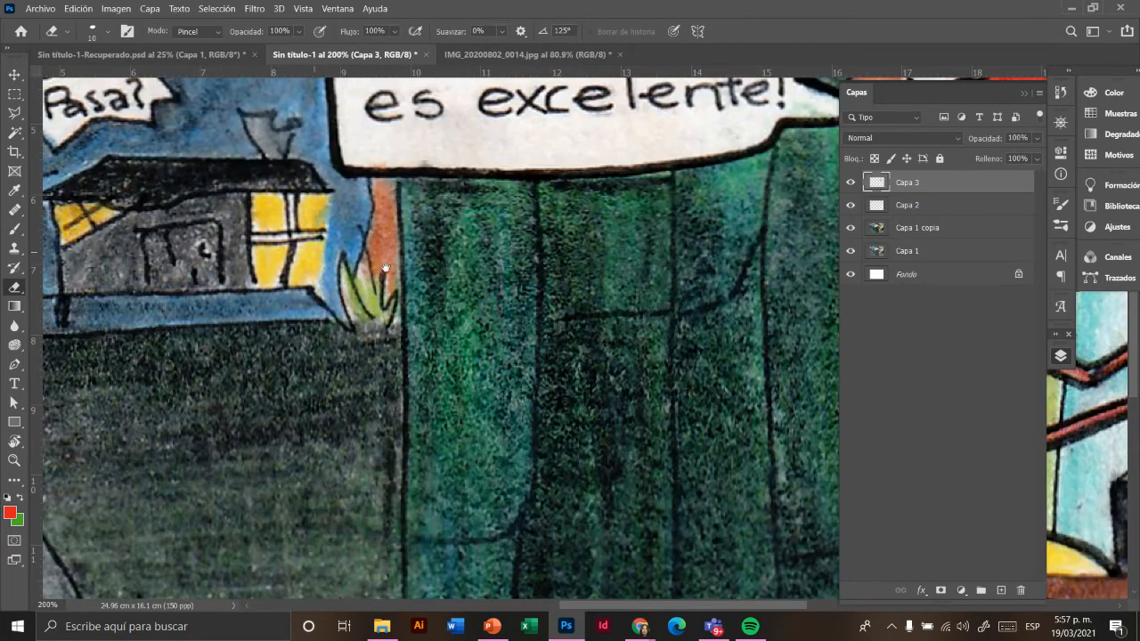
left_click_drag(662, 305, 211, 369)
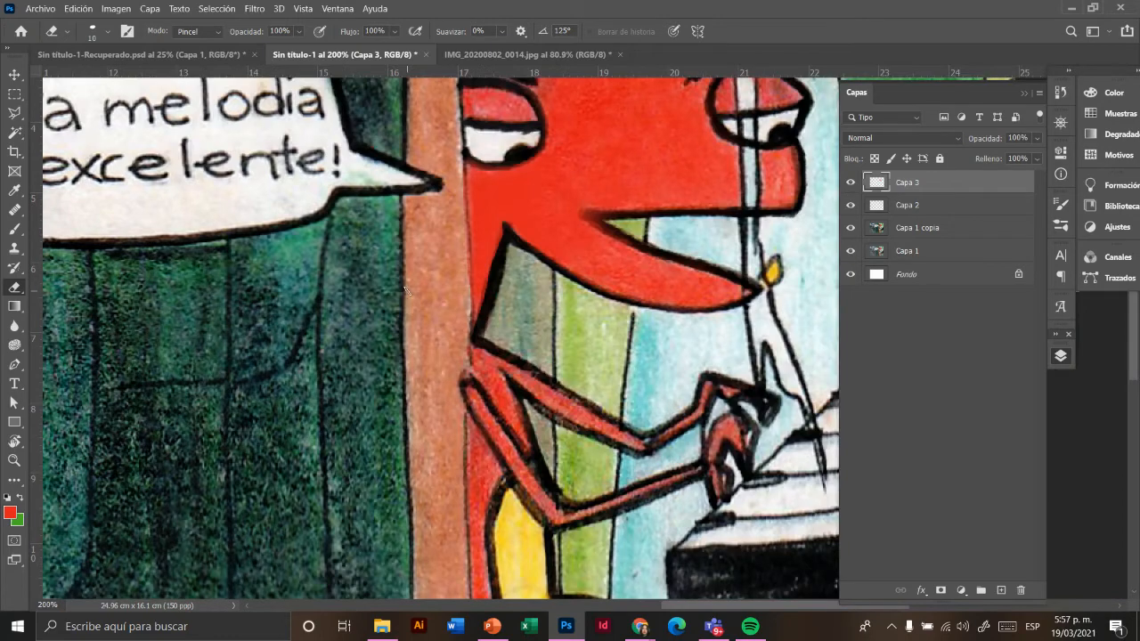
scroll(447, 305, "down", 5)
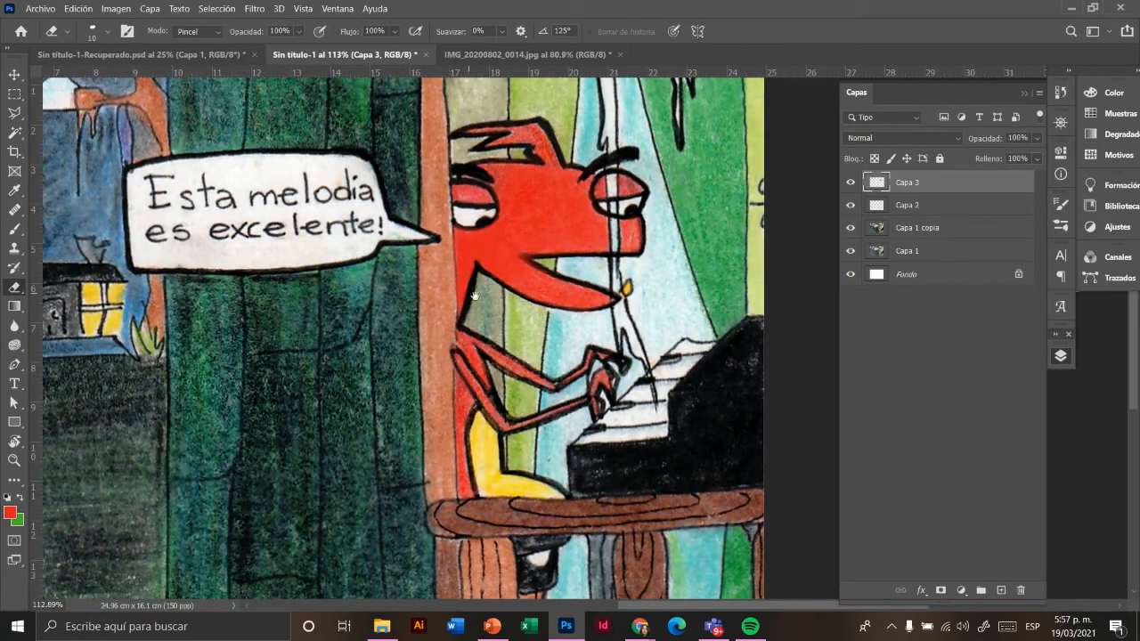
left_click_drag(459, 340, 353, 412)
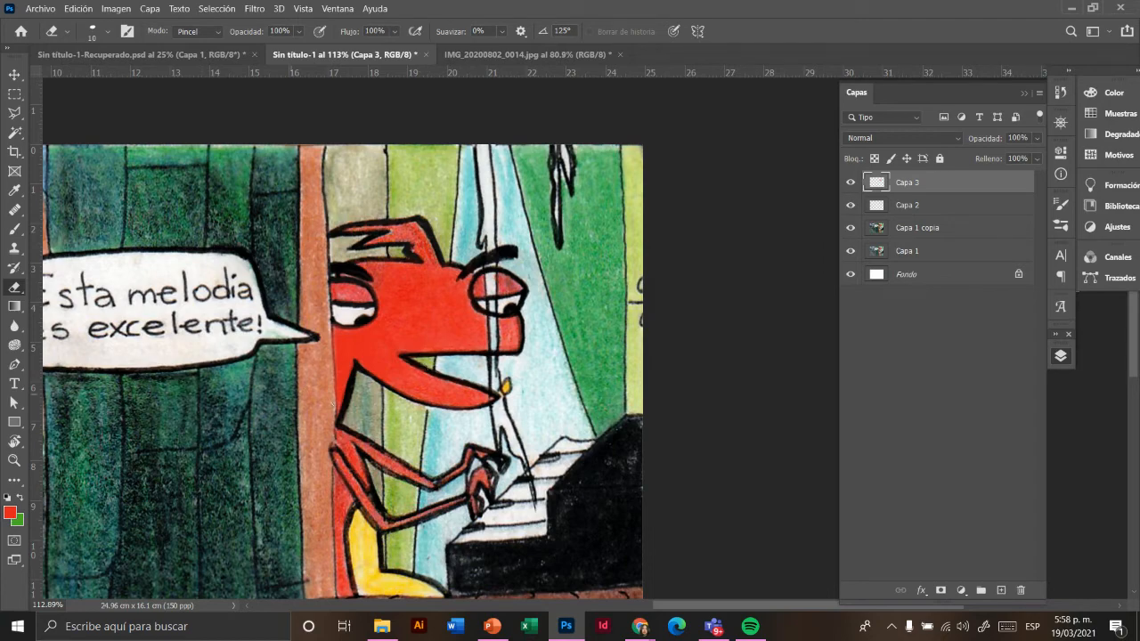
Step: Keep the Pen tool in Trazado mode and choose the Lápiz definido definitivo KYLE brush at 8 px
scroll(403, 490, "up", 6)
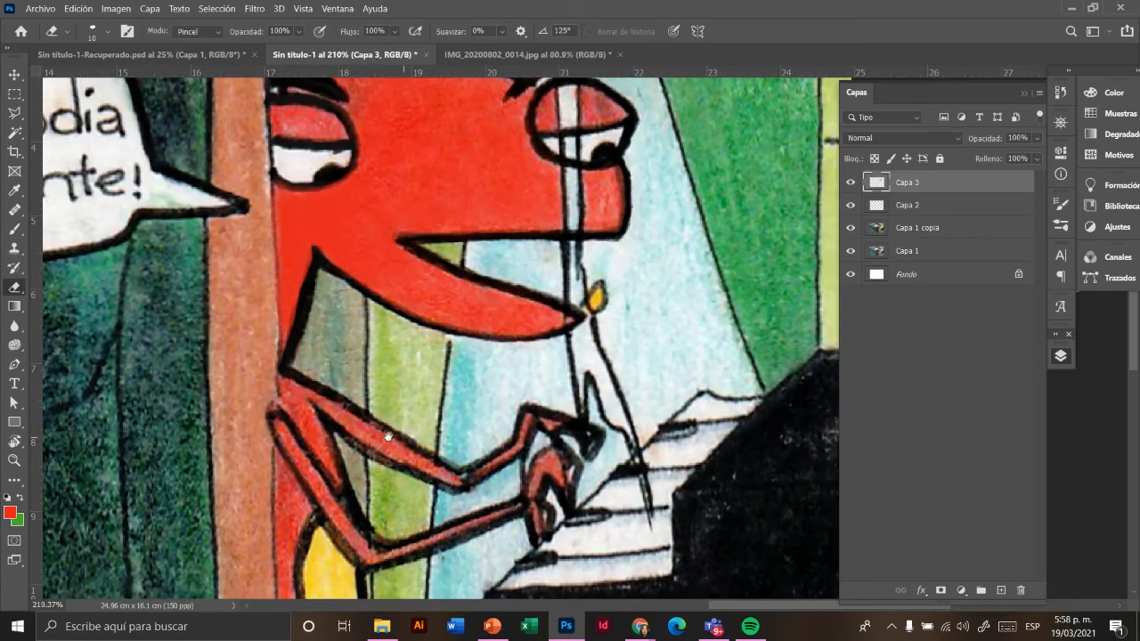
left_click_drag(388, 436, 362, 360)
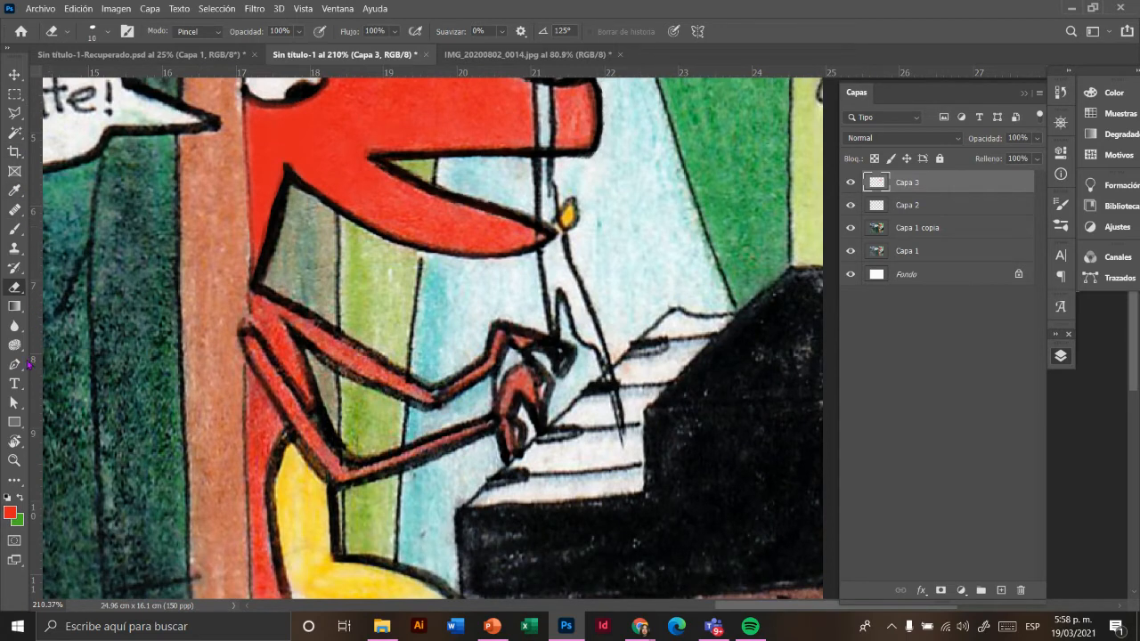
left_click(15, 365)
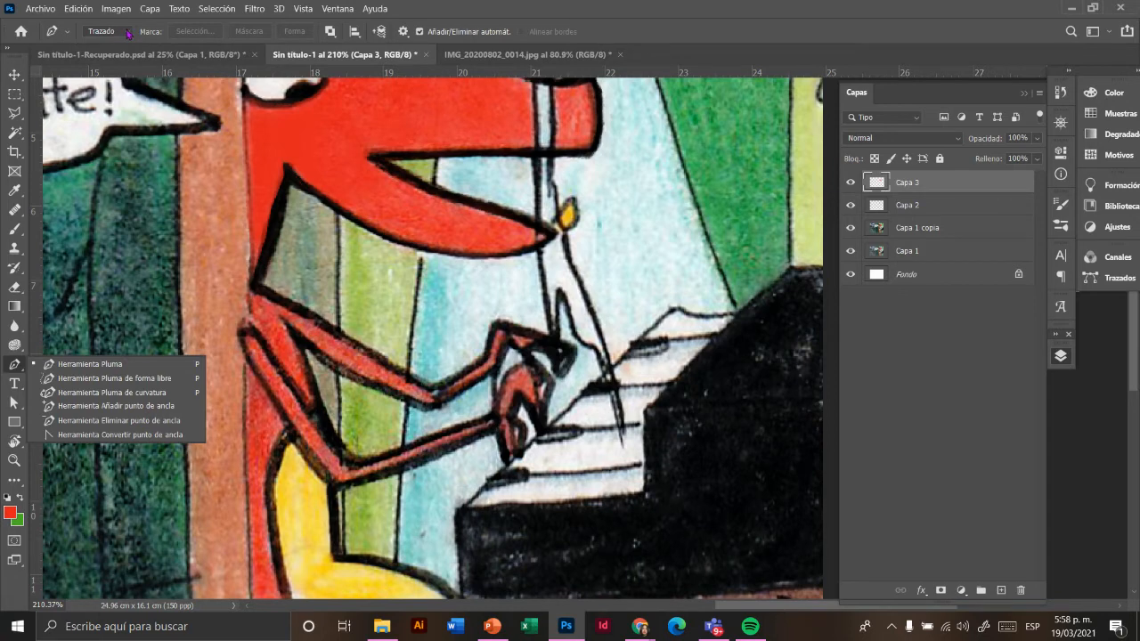
left_click(126, 32)
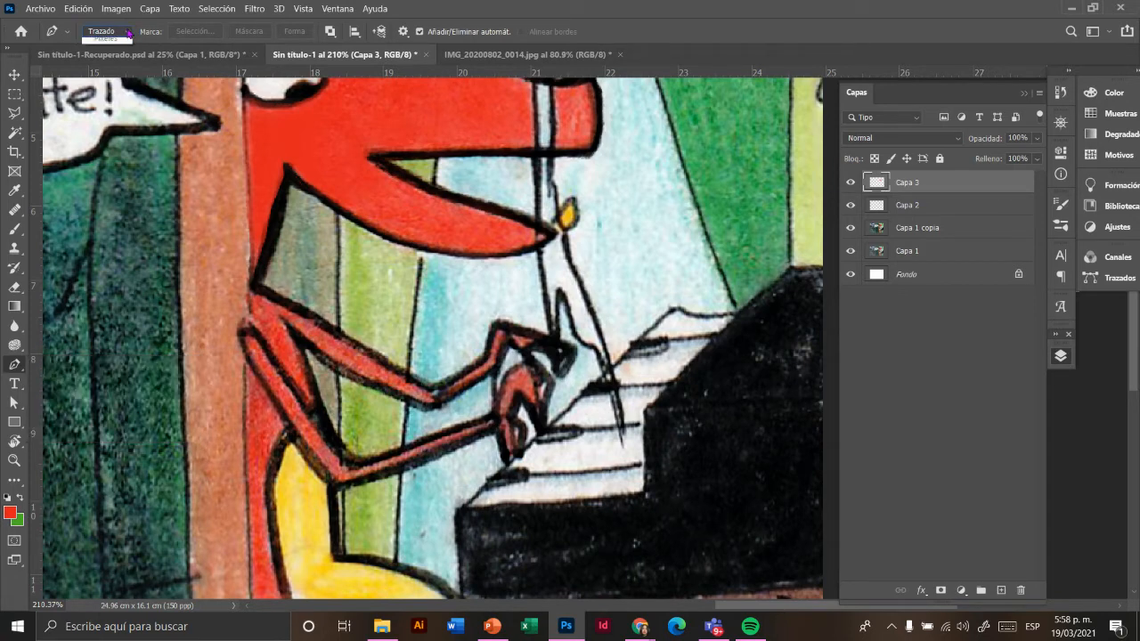
left_click(127, 32)
left_click(16, 231)
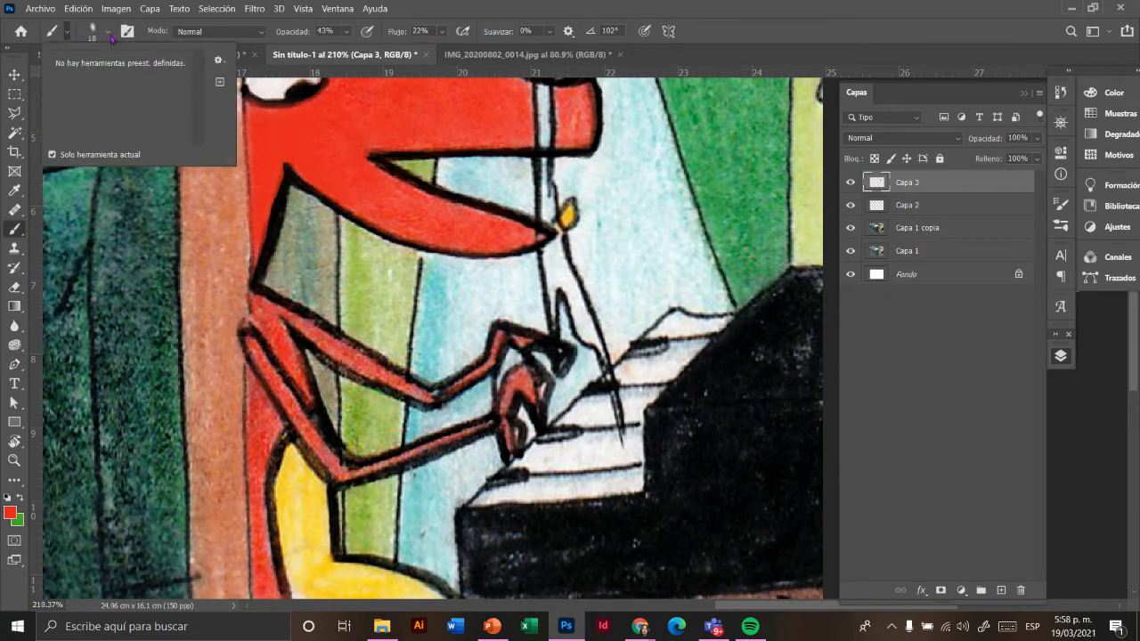
left_click(109, 33)
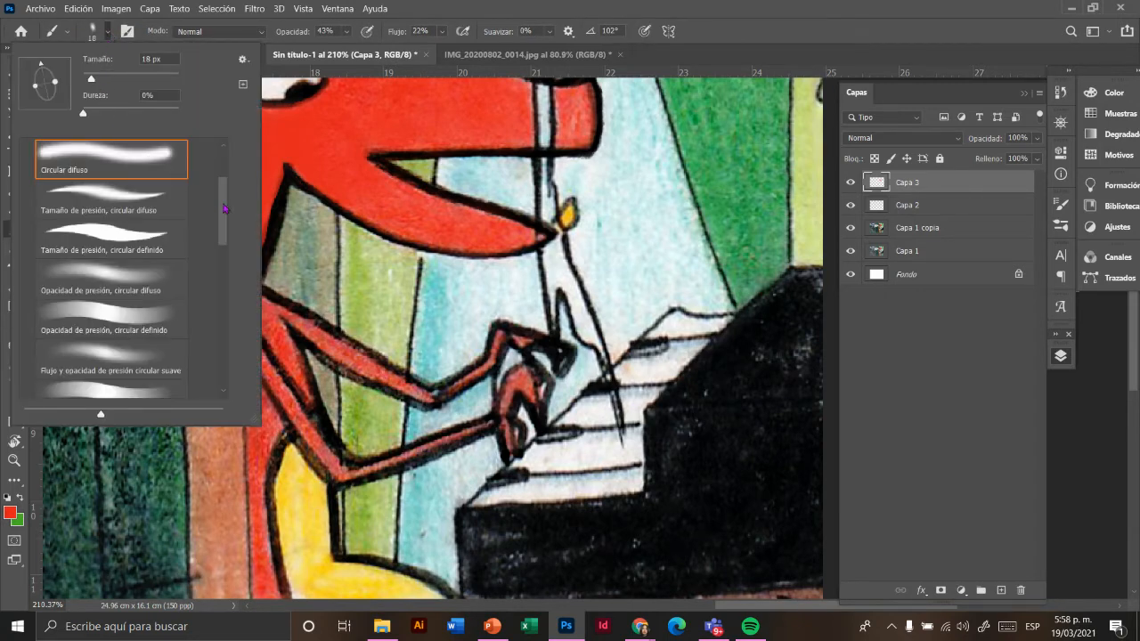
left_click_drag(225, 209, 230, 161)
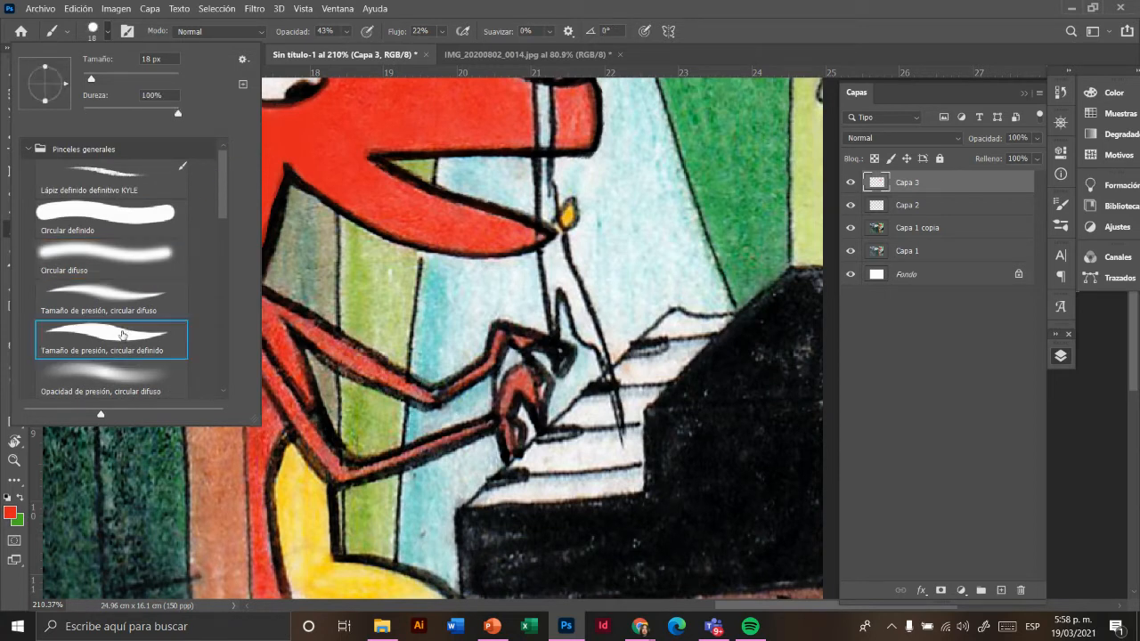
left_click(119, 174)
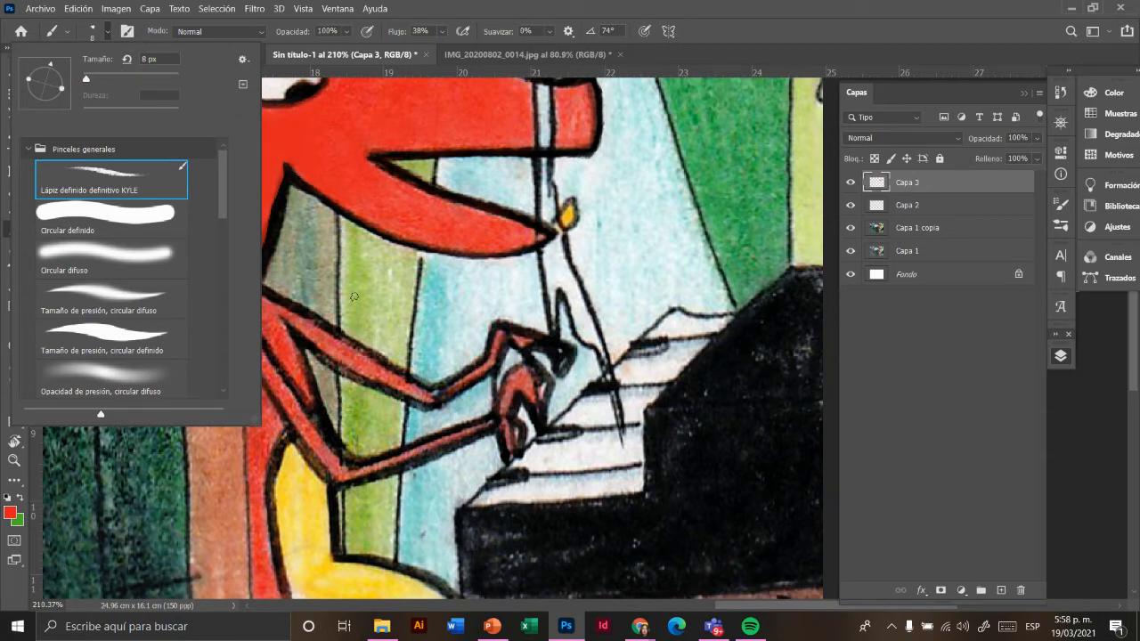
left_click(334, 271)
left_click_drag(334, 269, 400, 293)
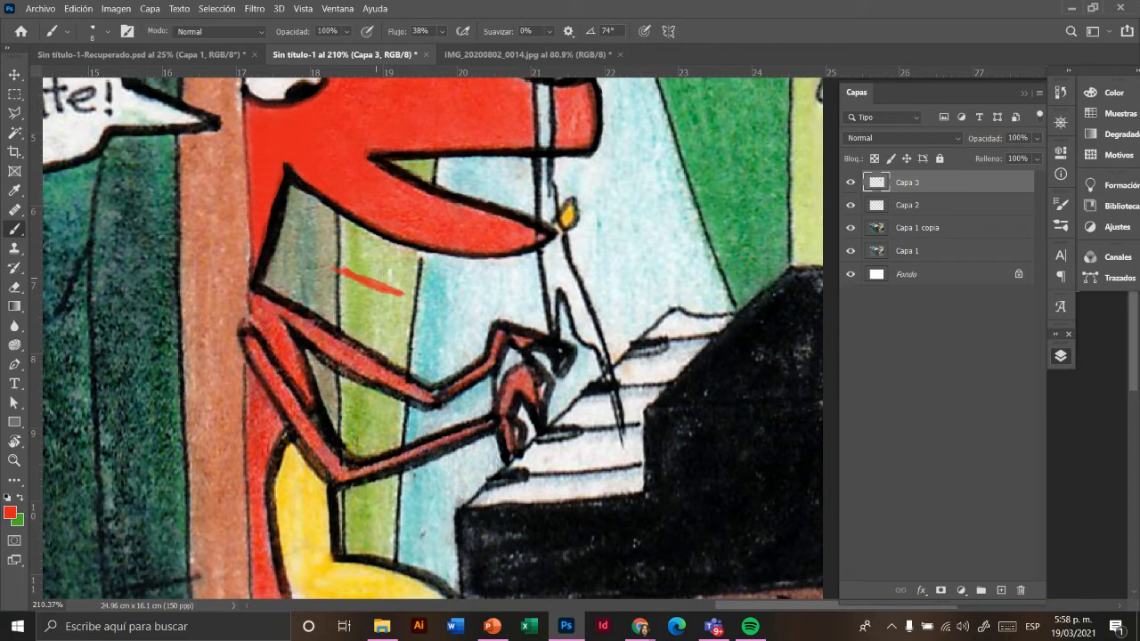
key("ctrl+z")
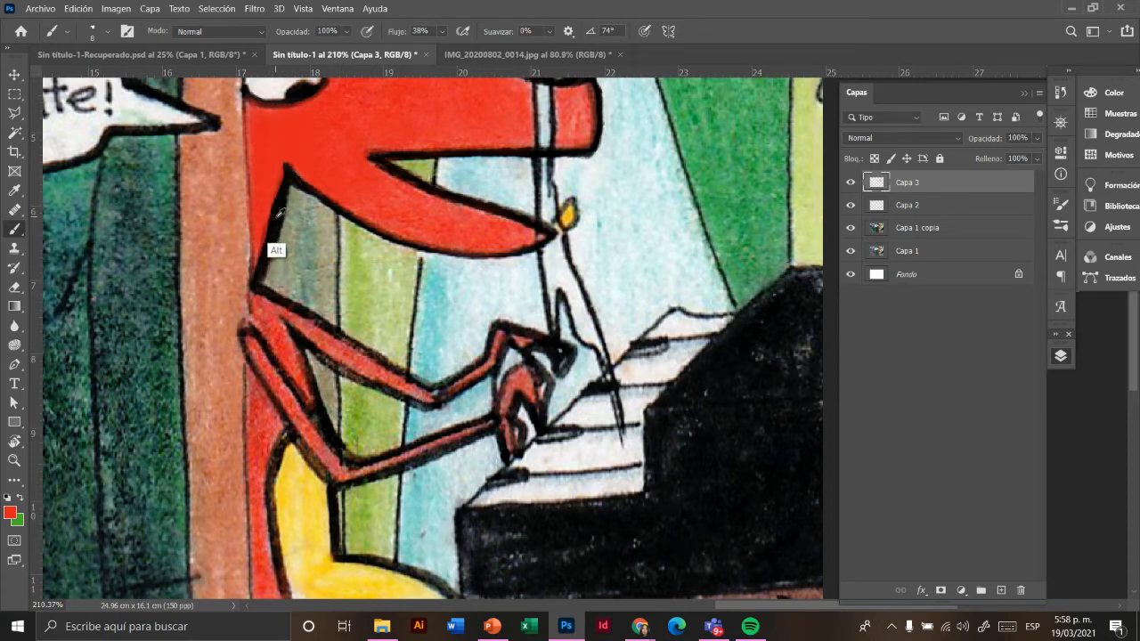
Step: Sample the outline's black as the drawing colour and place a Pen path along the arm's upper edge from shoulder to elbow
left_click(291, 290, "alt")
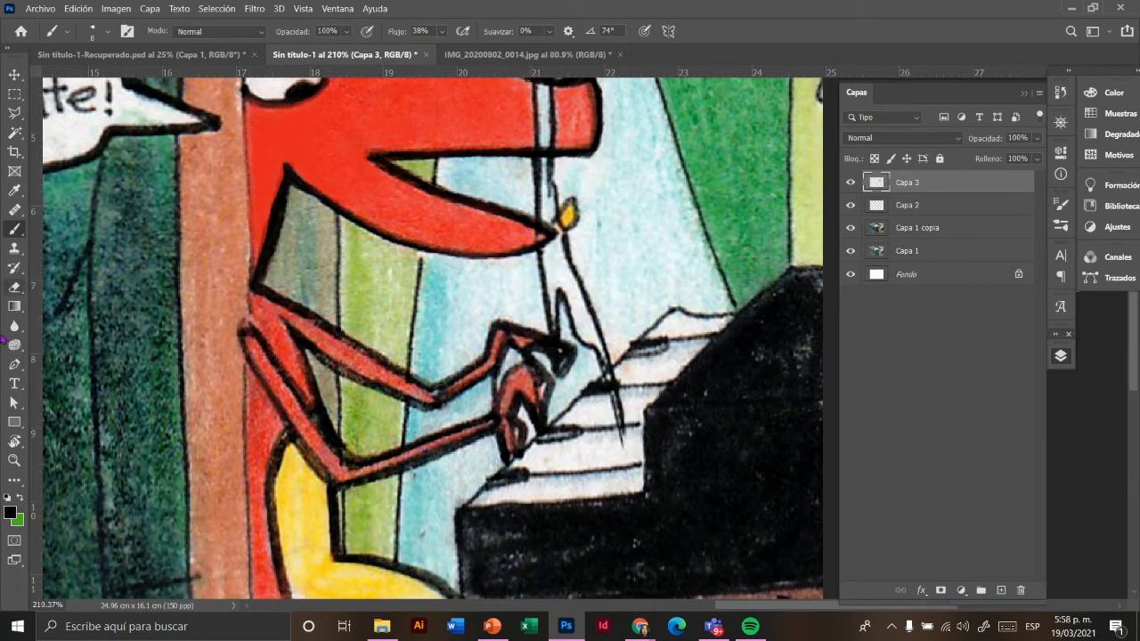
left_click(15, 364)
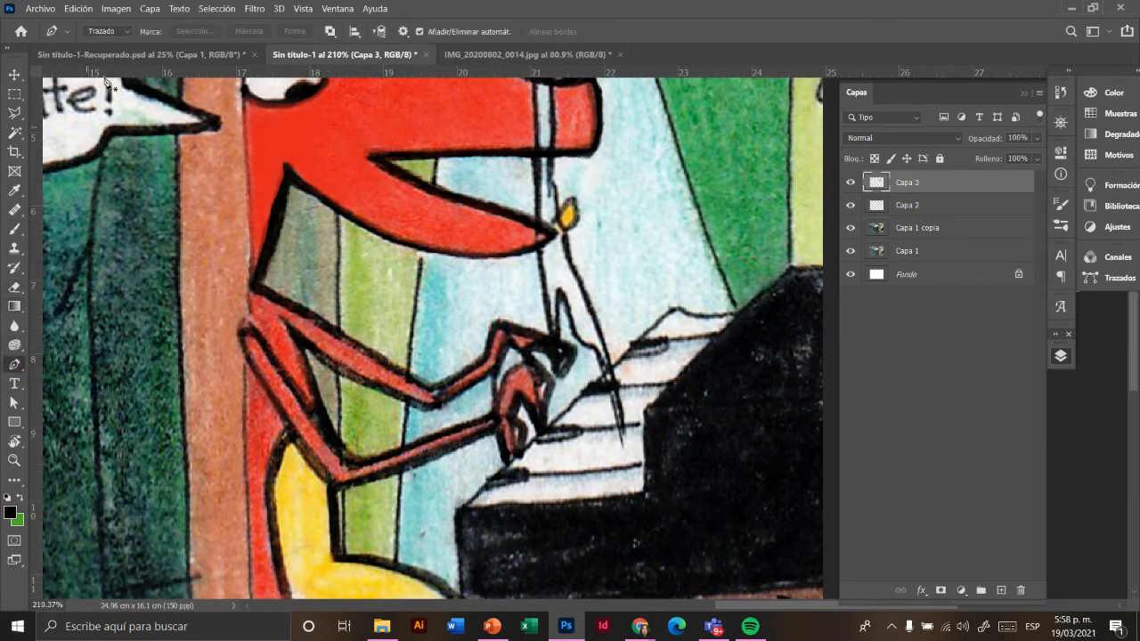
left_click(262, 288)
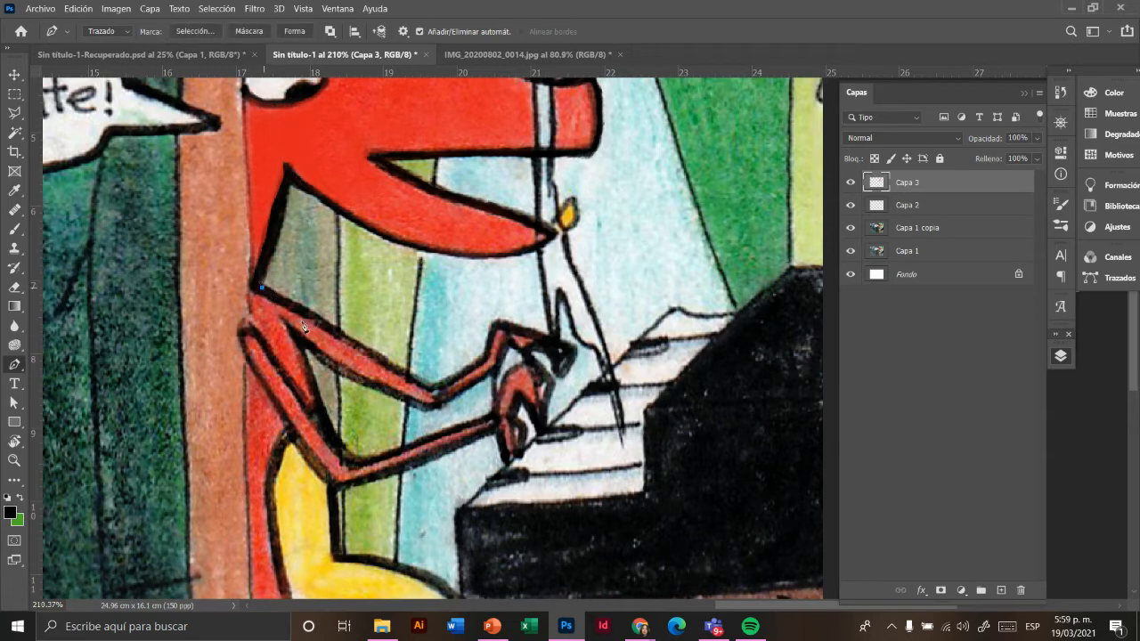
left_click(430, 389)
right_click(387, 358)
right_click(84, 65)
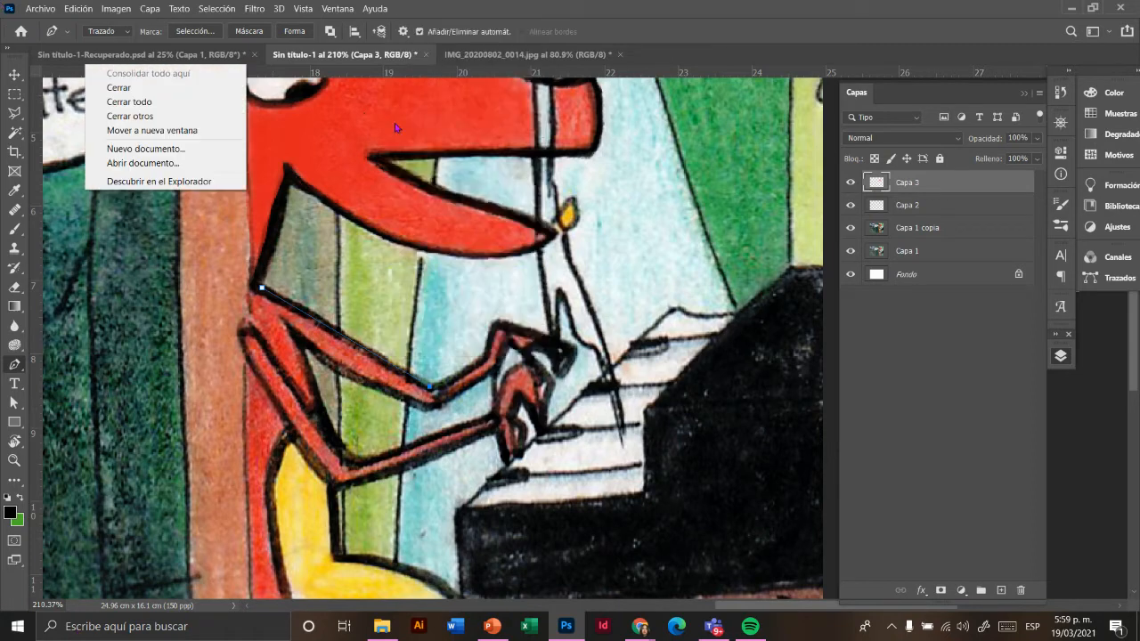
left_click(365, 119)
right_click(336, 331)
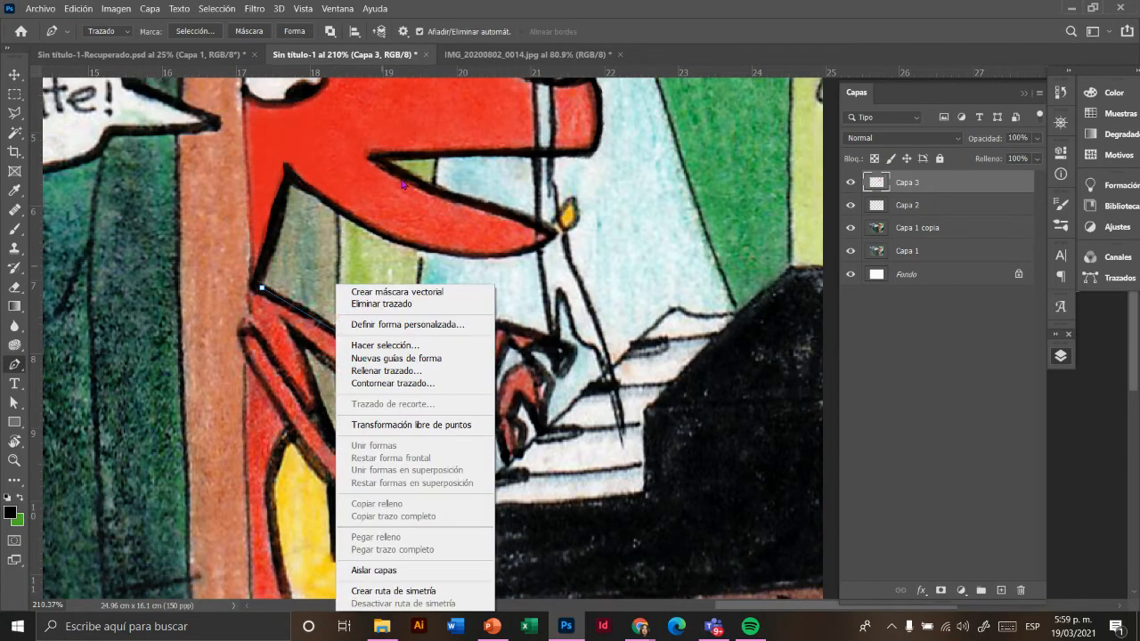
left_click(383, 371)
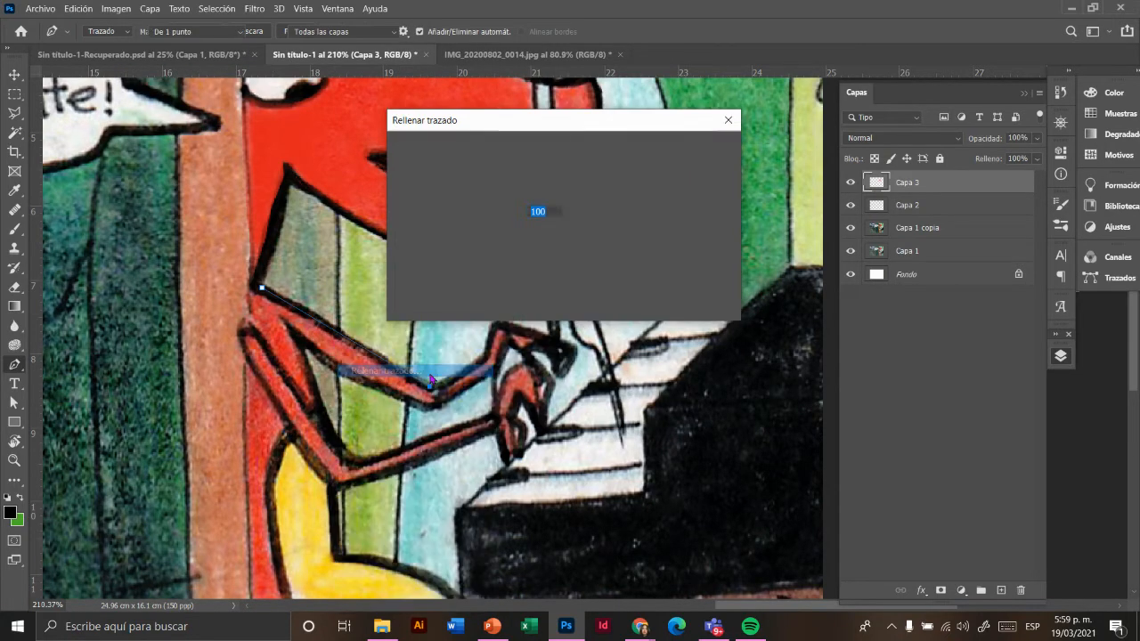
left_click(704, 174)
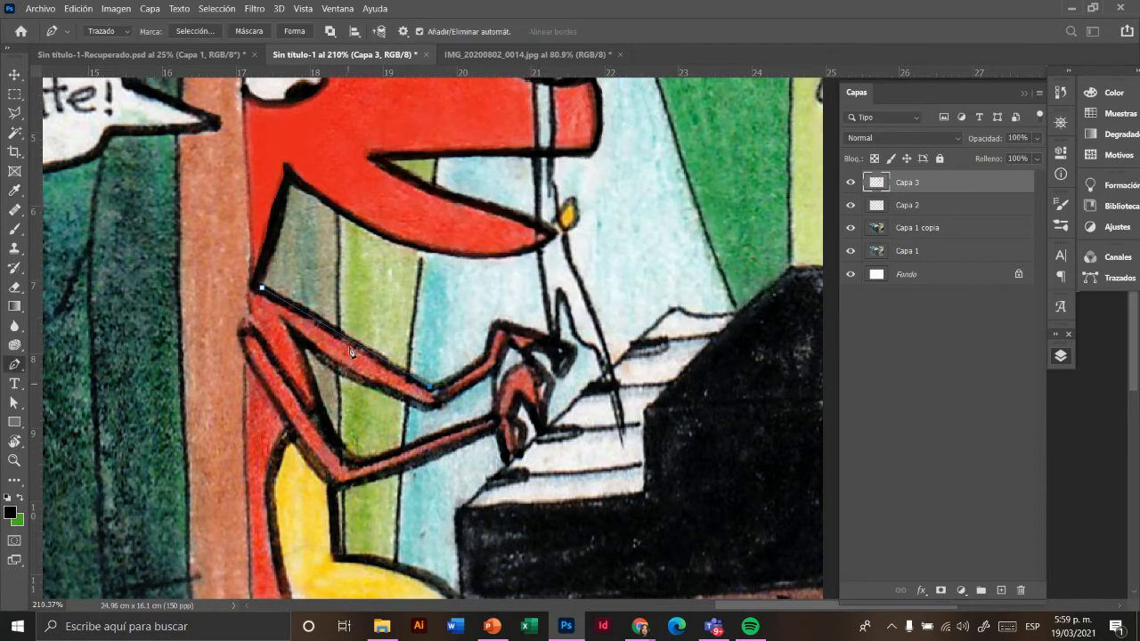
Step: Stroke the arm path on Capa 3 using Pincel as the tool
right_click(351, 350)
left_click(424, 384)
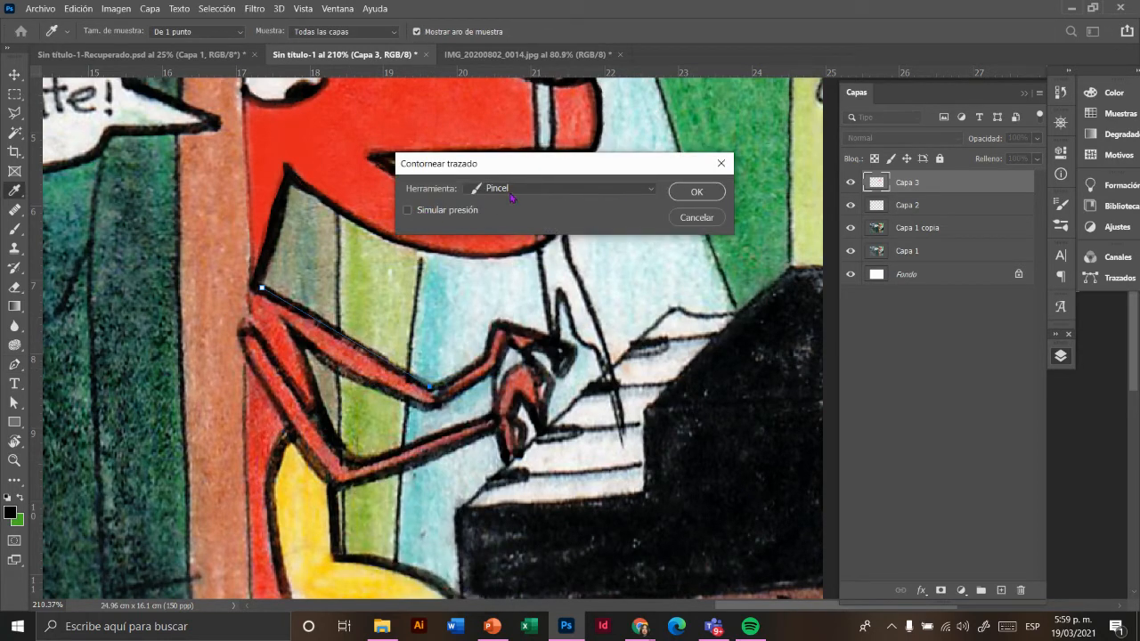
left_click(694, 193)
key("p")
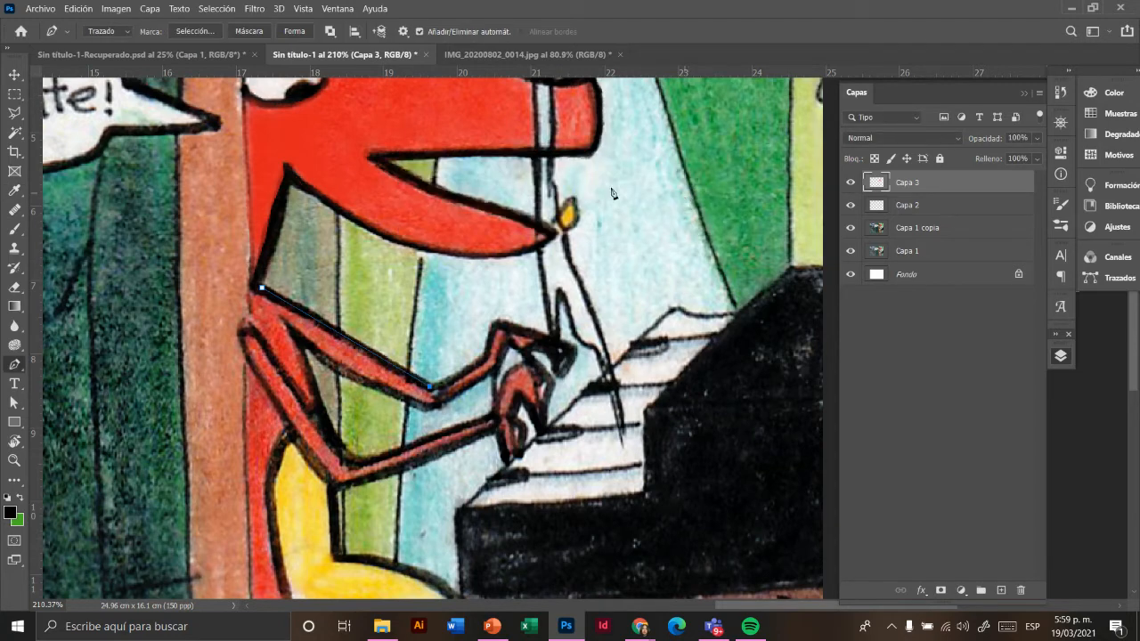
Step: Try to move the newly stroked arm line away from the arm with the Move tool
left_click(310, 317)
left_click(924, 228)
left_click(923, 208)
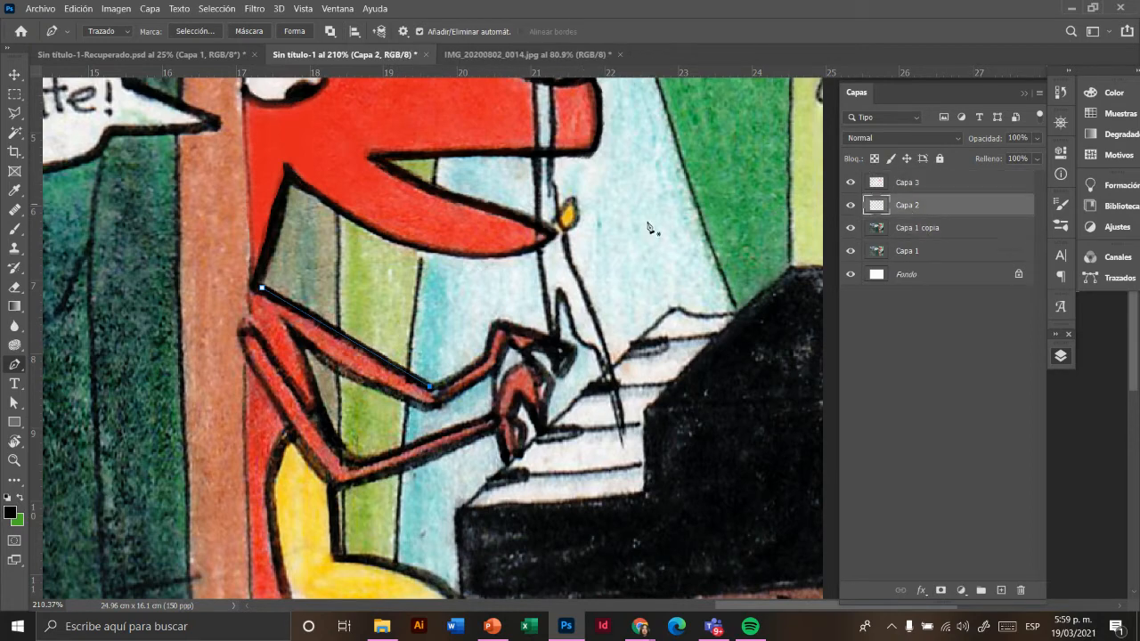
key("v")
left_click(431, 344)
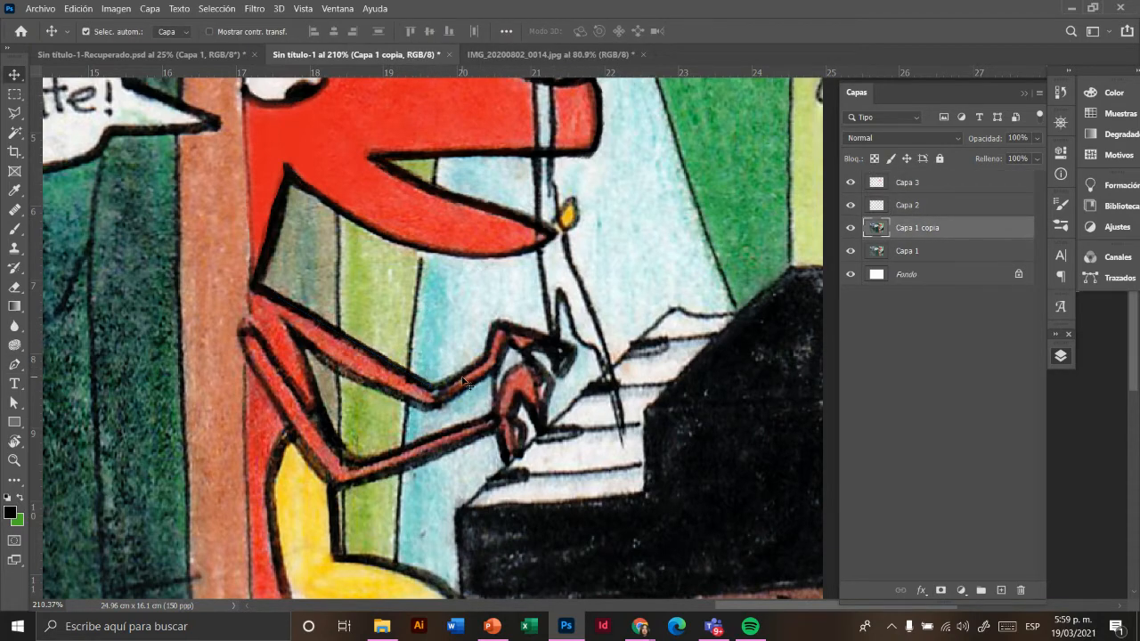
left_click_drag(426, 388, 472, 346)
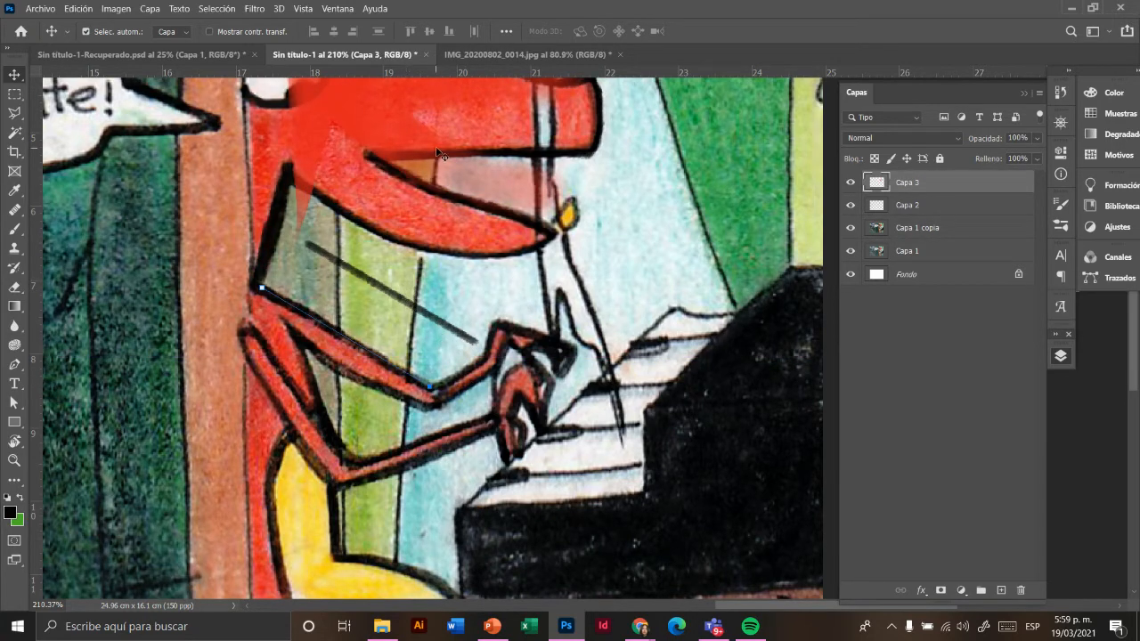
Step: Undo the layer move, the stroke and the arm path, and make Capa 3 active again
key("ctrl+z")
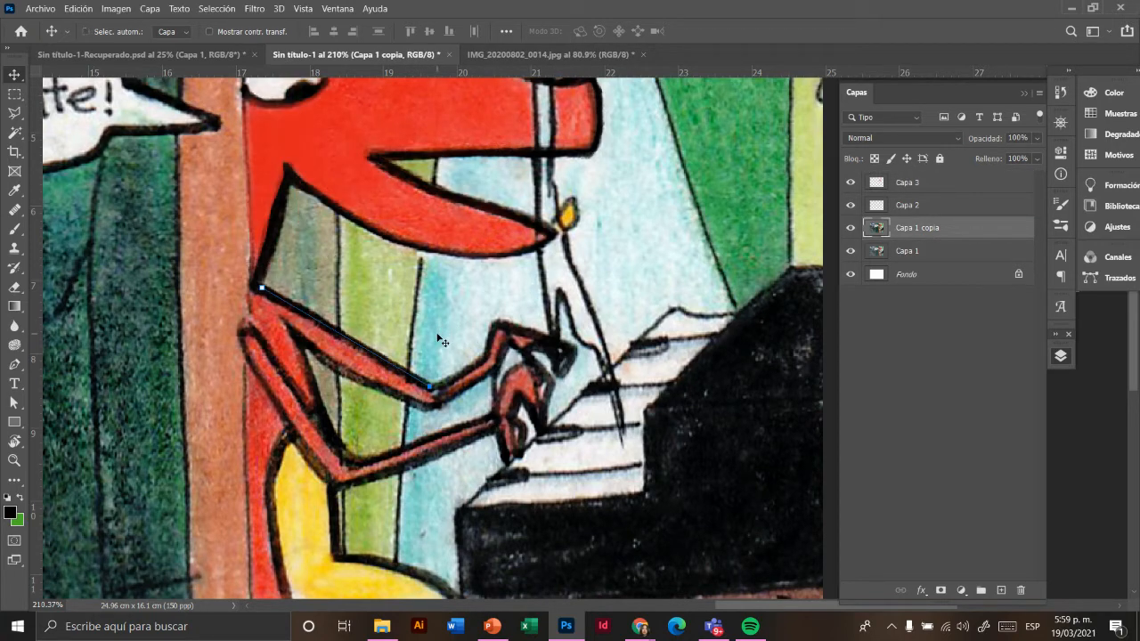
key("ctrl+z")
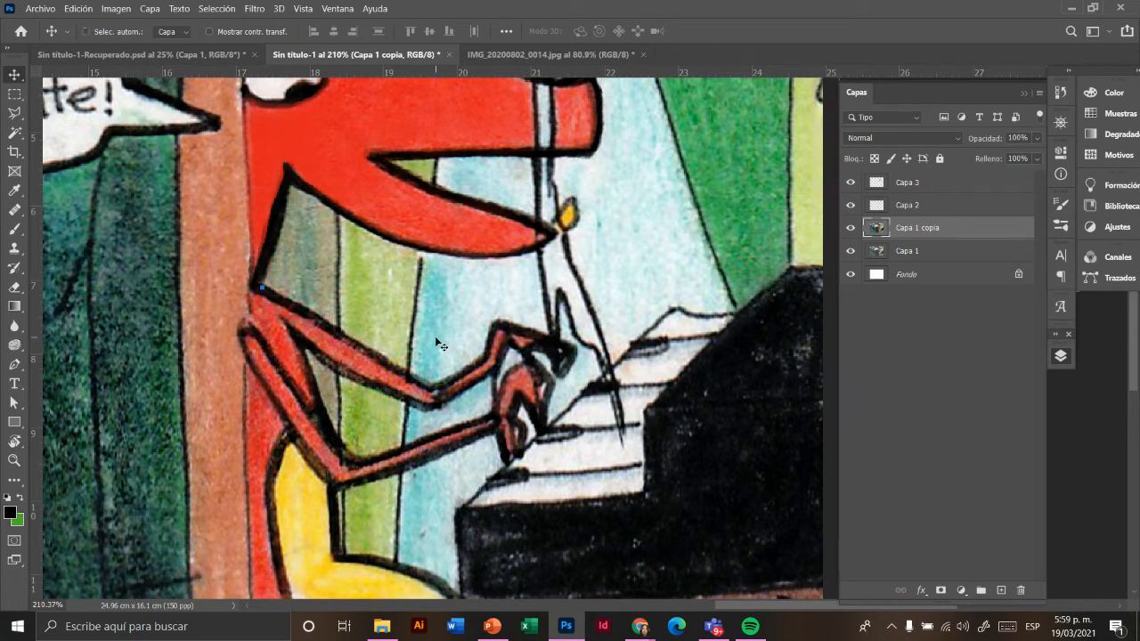
key("ctrl+z")
left_click(443, 150)
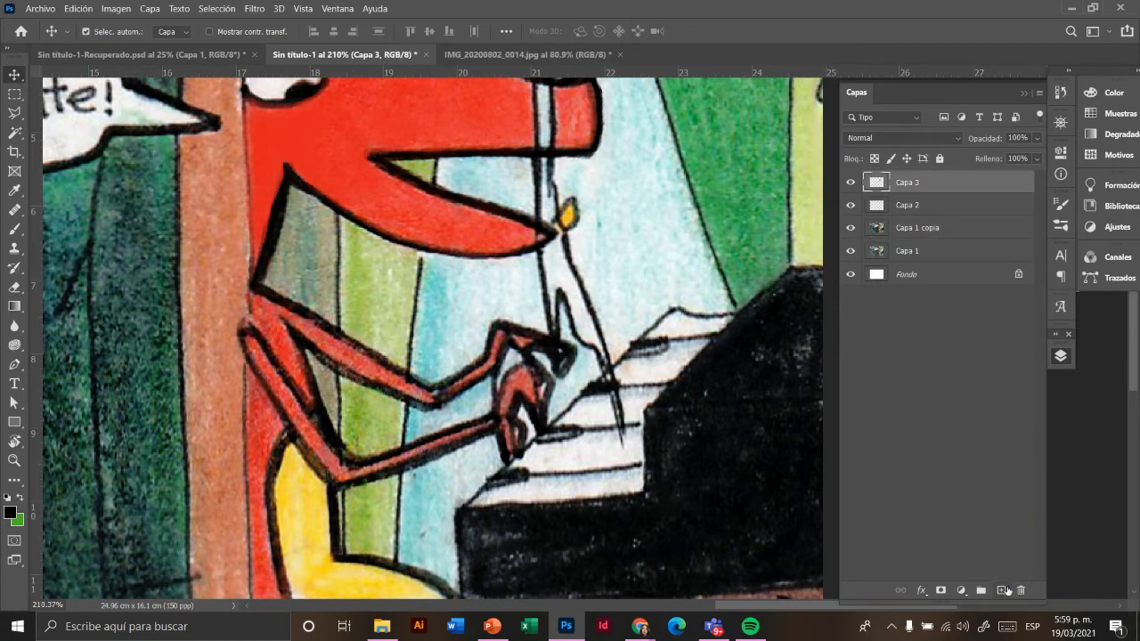
Step: Add a new layer above Capa 3 and place a Pen path along the arm's upper edge from shoulder to elbow
left_click(1001, 591)
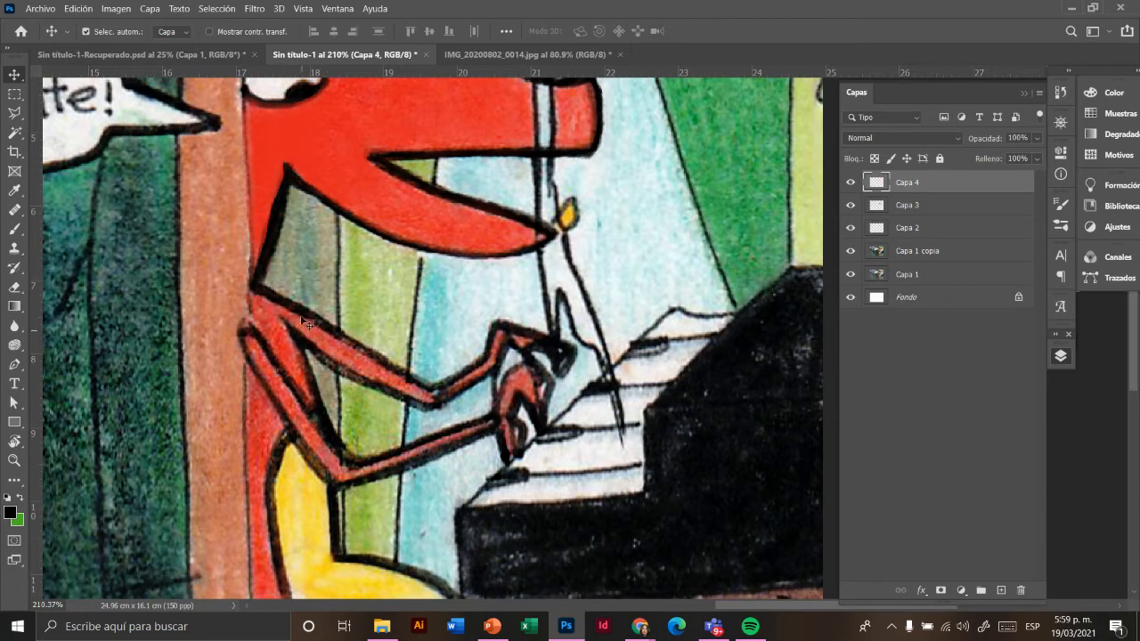
left_click(14, 365)
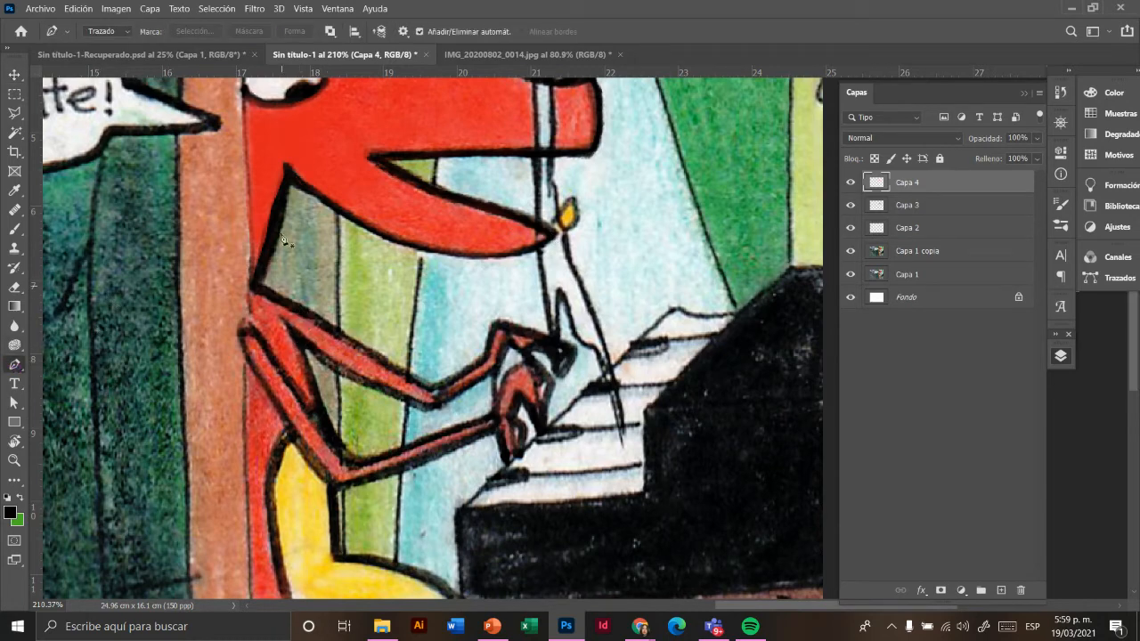
left_click(262, 290)
left_click(430, 390)
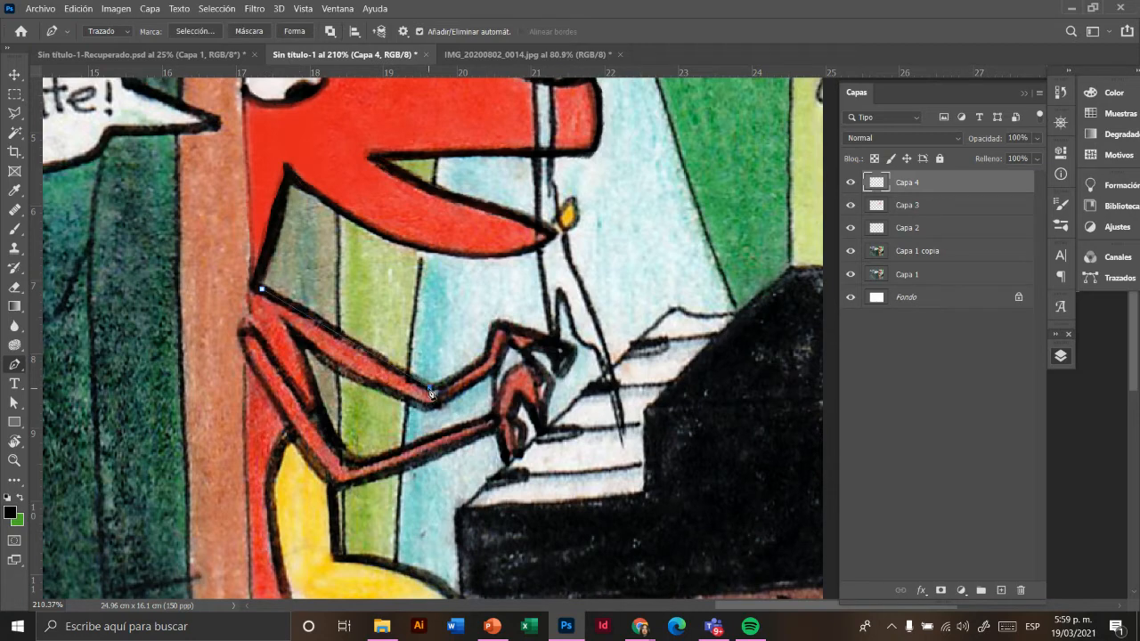
Step: Stroke the shoulder-to-elbow path on the new layer using Pincel as the tool
right_click(392, 365)
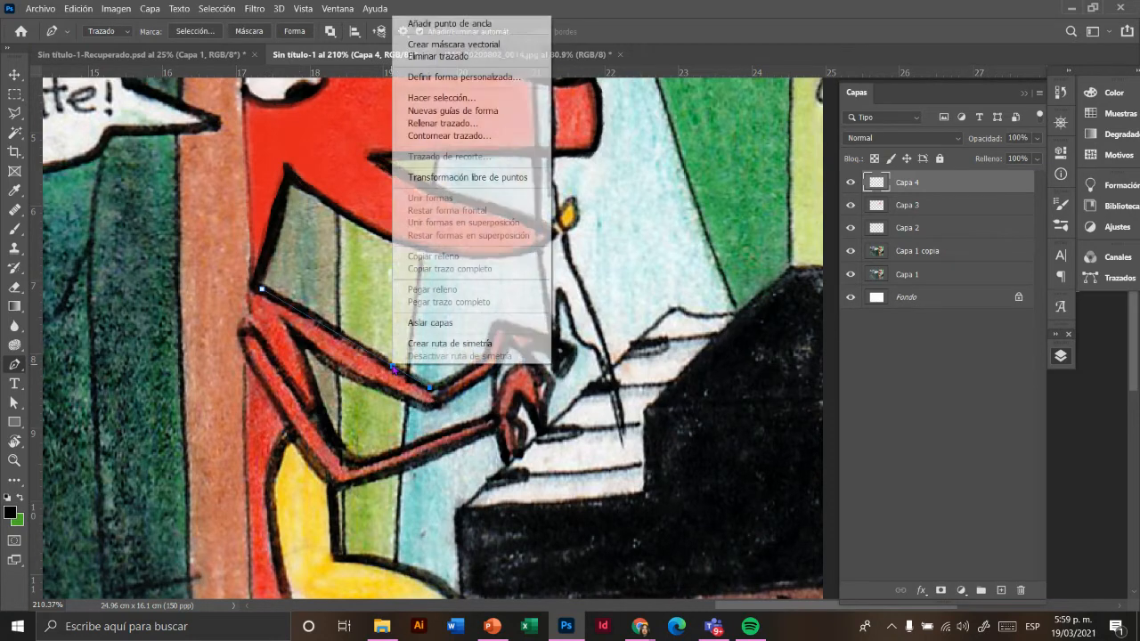
left_click(450, 137)
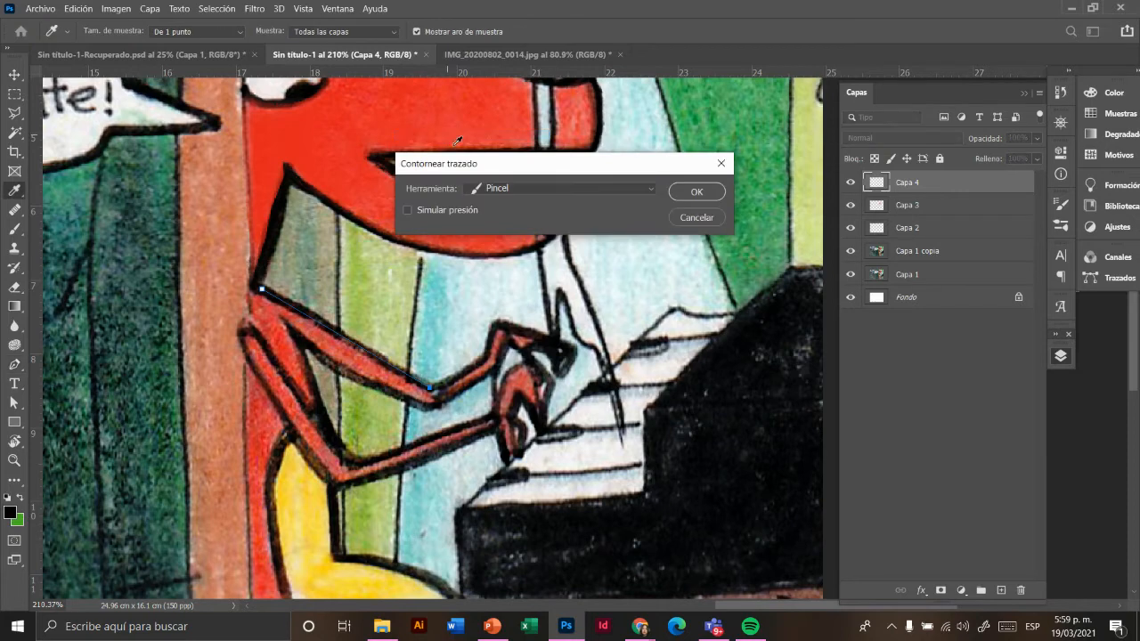
left_click(561, 188)
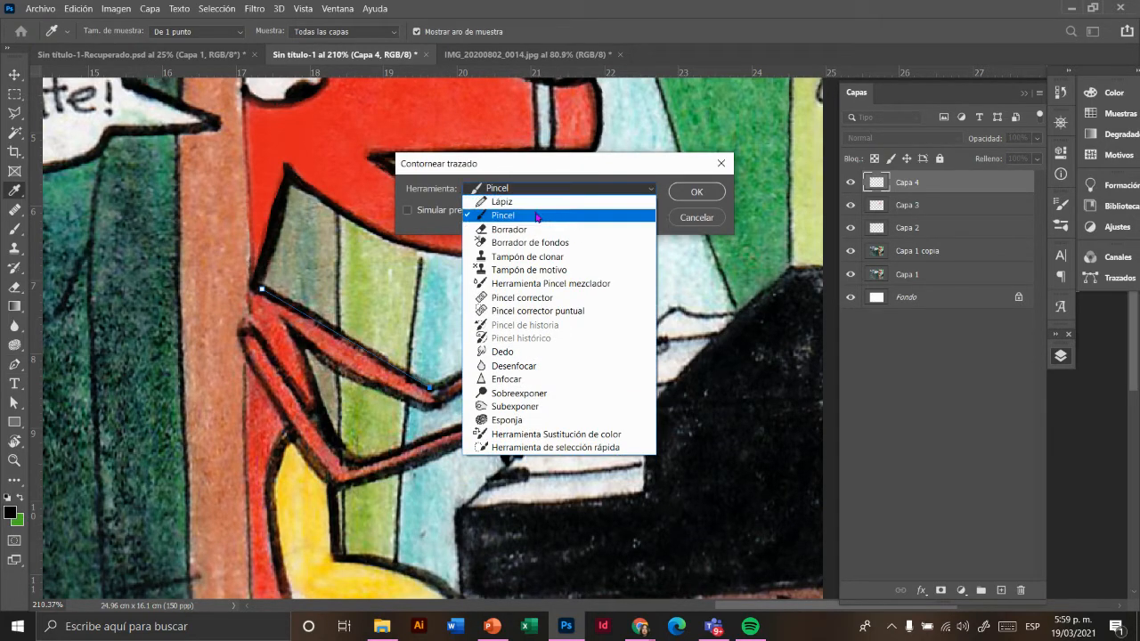
left_click(536, 219)
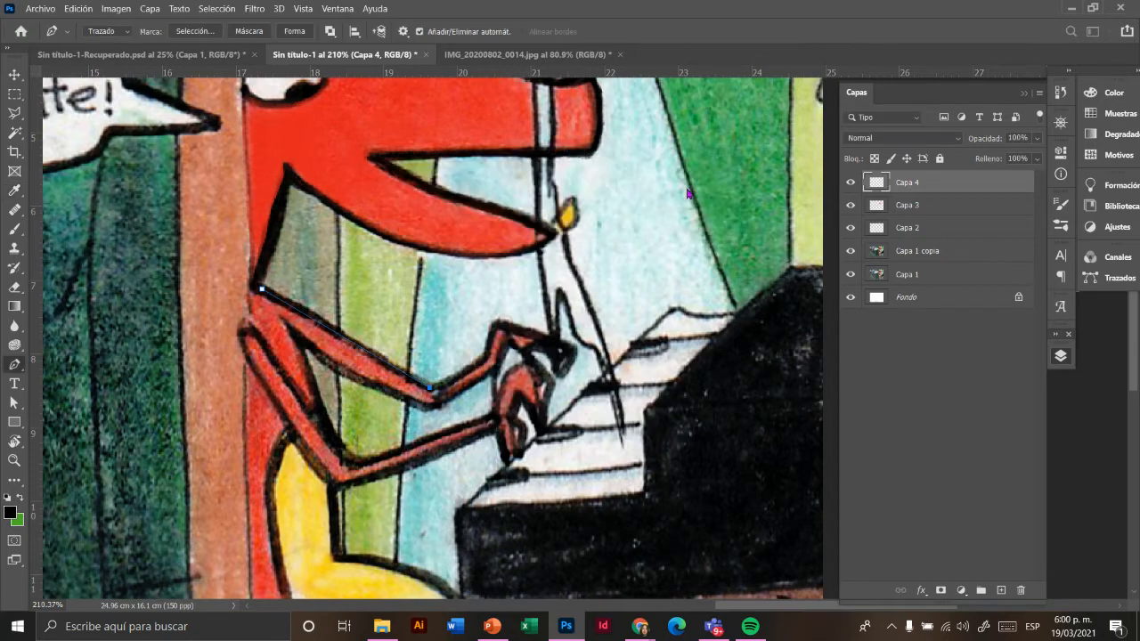
left_click(689, 196)
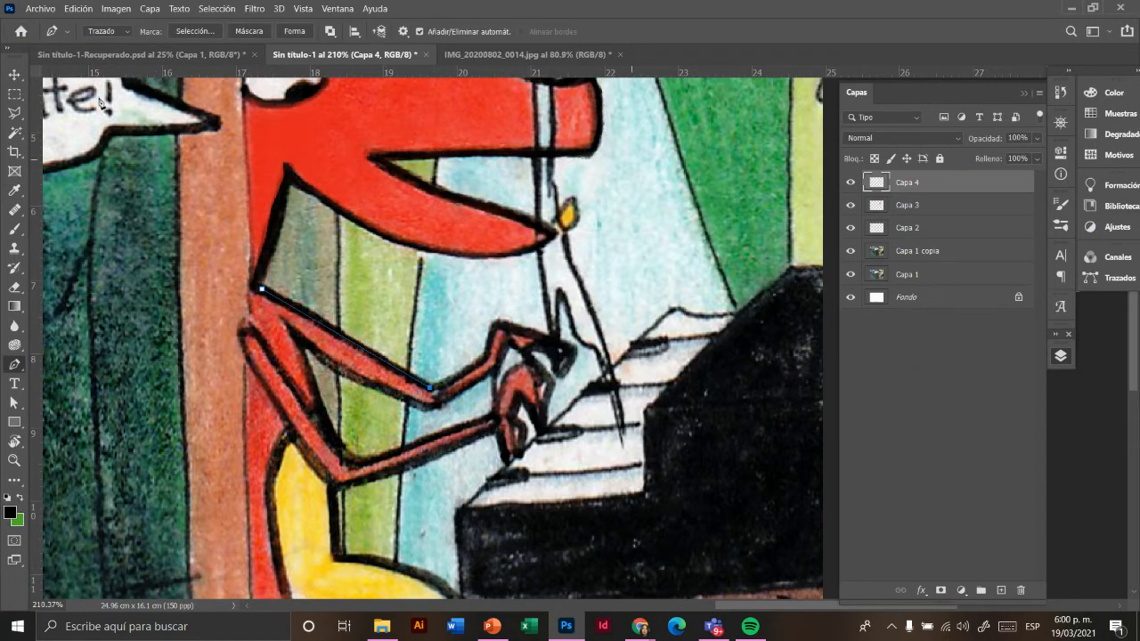
Step: Pick the stroked arm line and the artwork around it with the Move tool to check which layer holds each
left_click(15, 74)
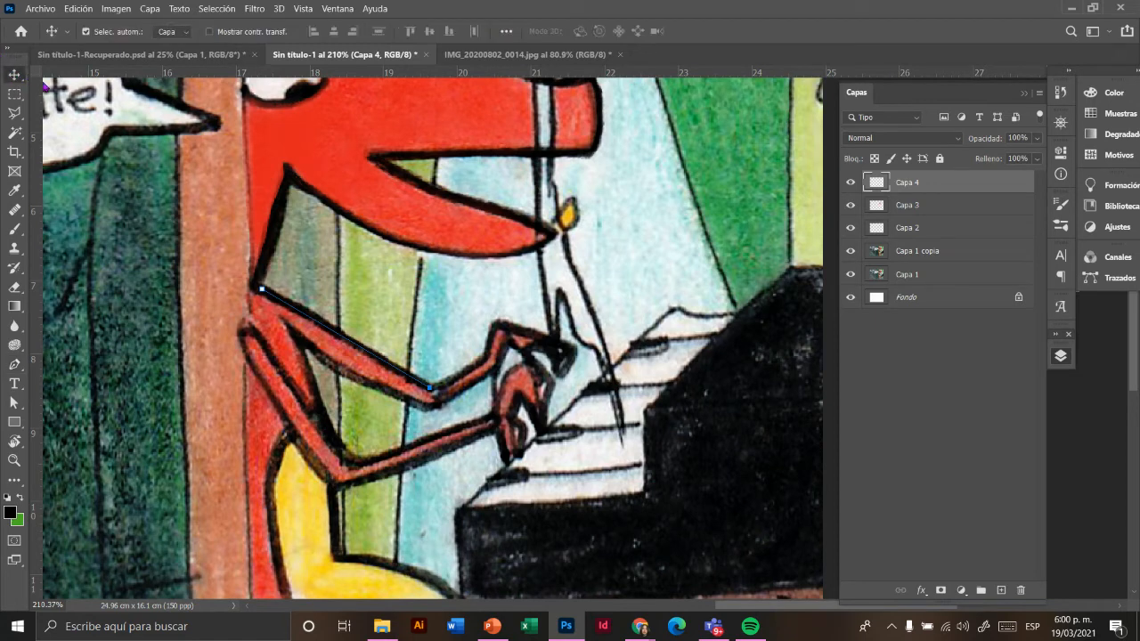
left_click(304, 321)
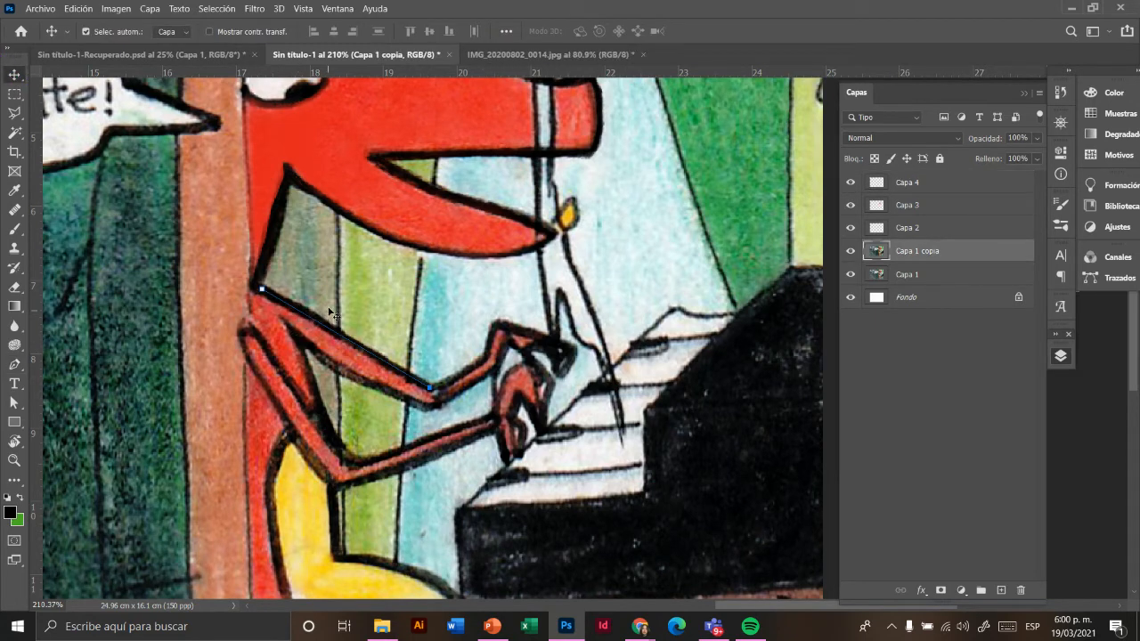
left_click(402, 368)
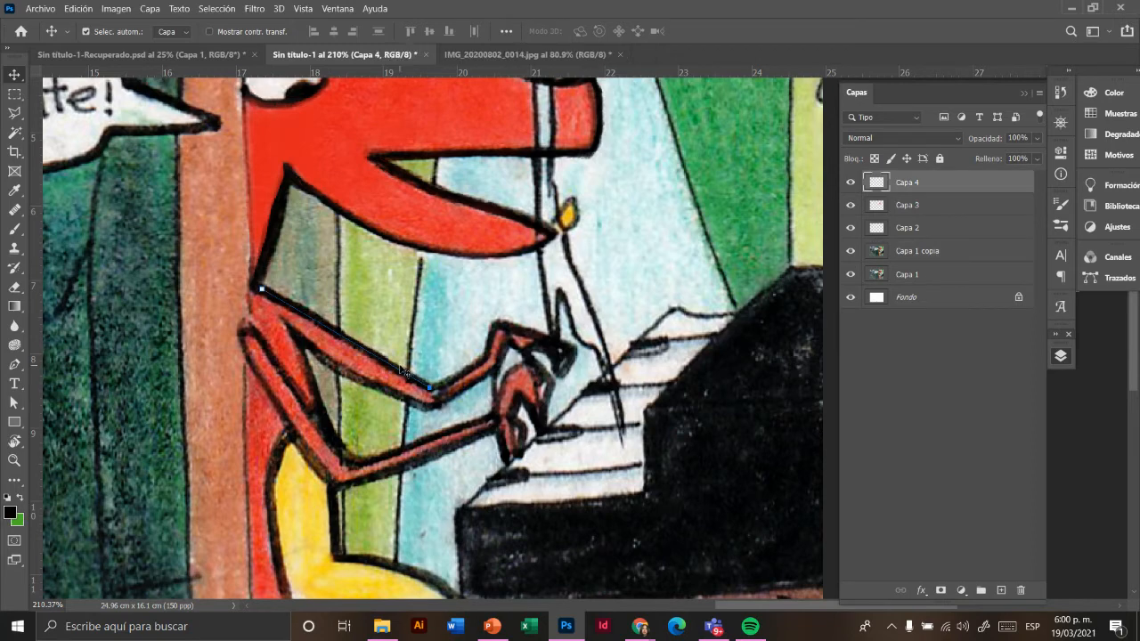
left_click(454, 388)
left_click_drag(455, 390, 458, 358)
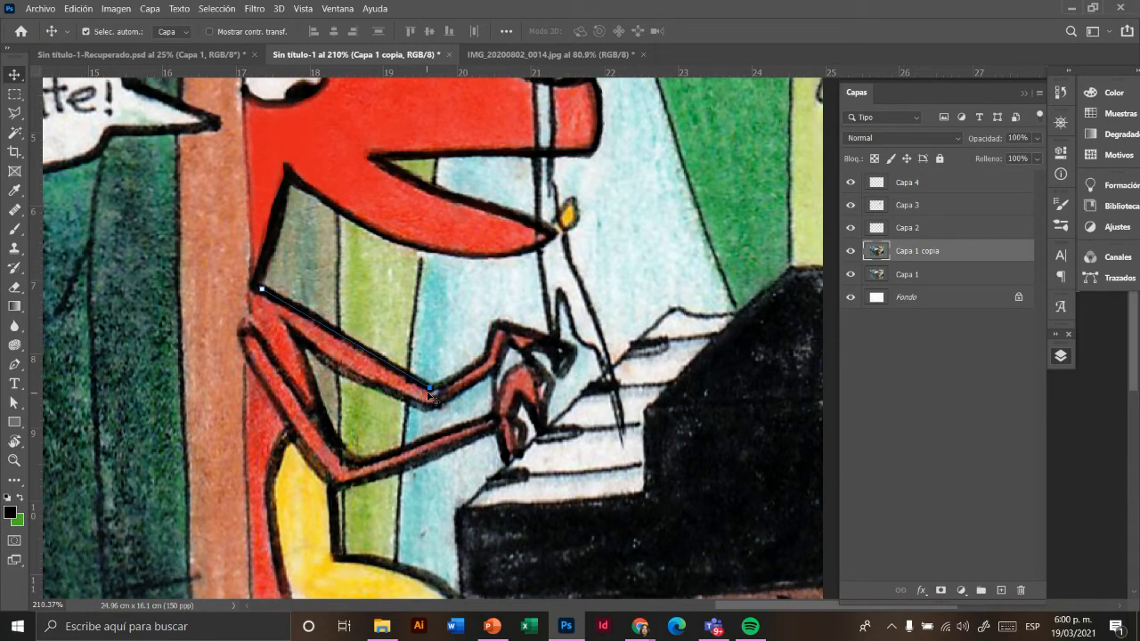
Step: Extend the path from the elbow around the hand and back along the arm's underside, and stroke it with Pincel on Capa 1 copia
key("p")
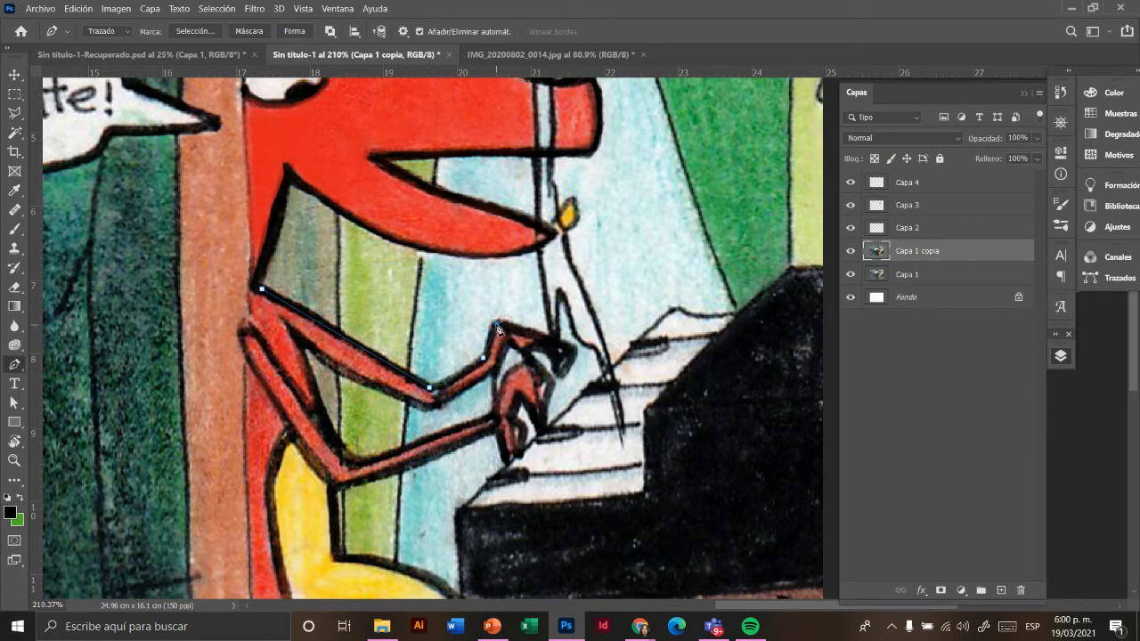
left_click(571, 350)
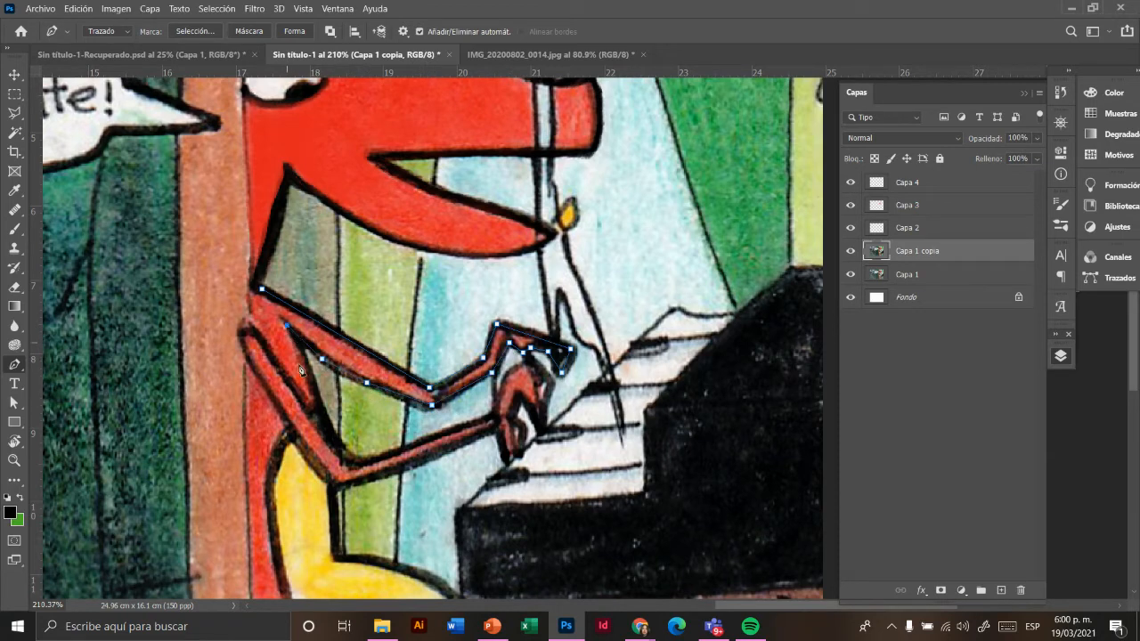
right_click(306, 324)
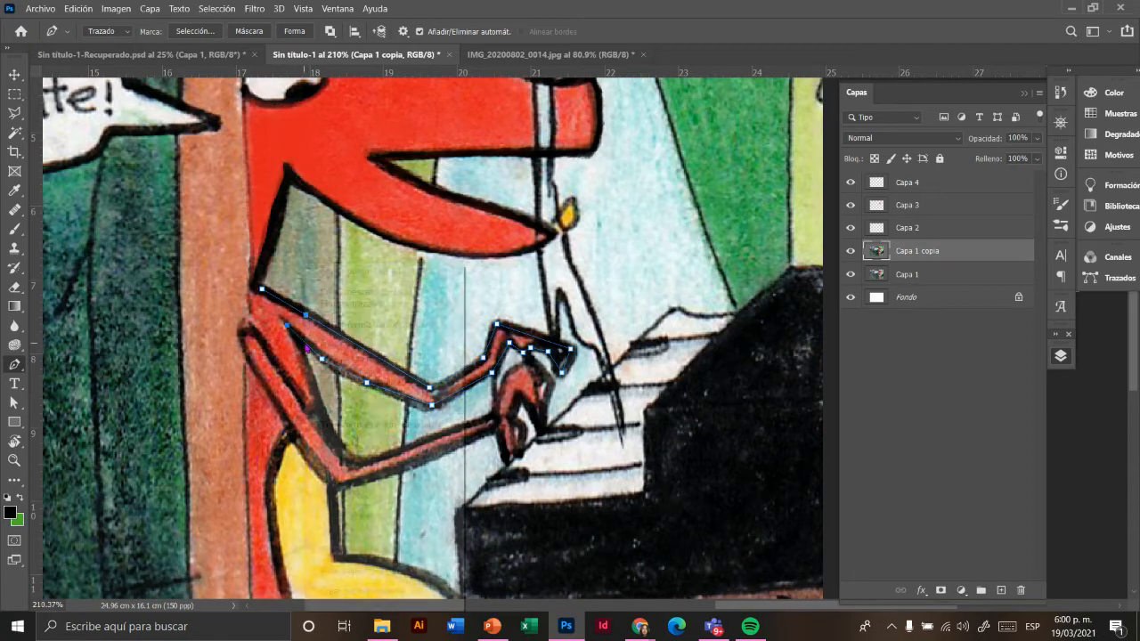
left_click(374, 389)
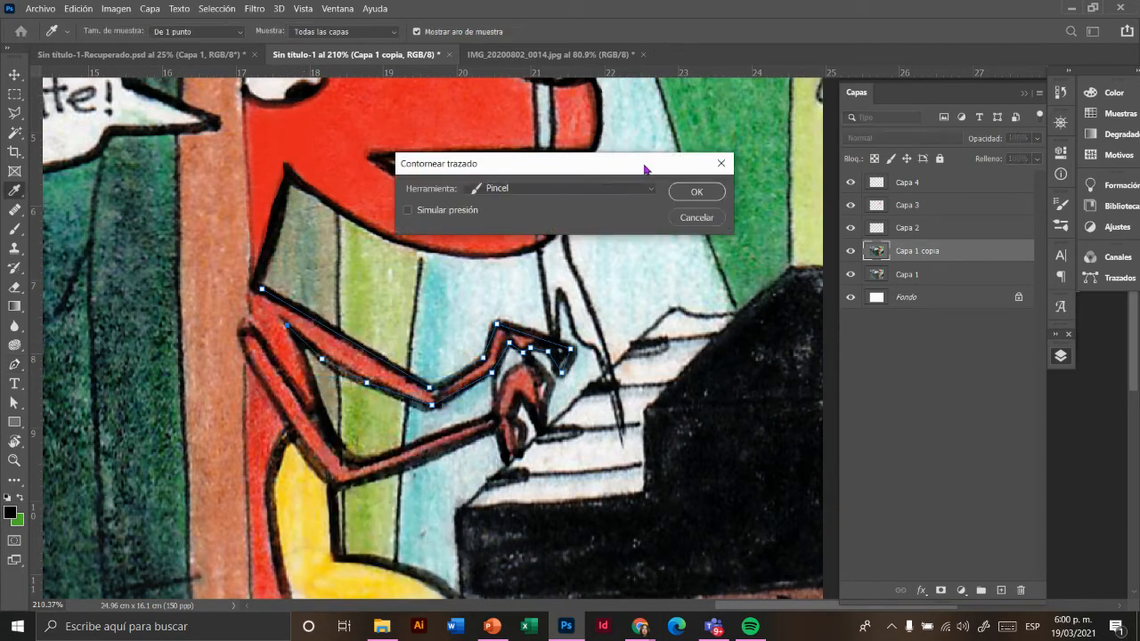
left_click(679, 198)
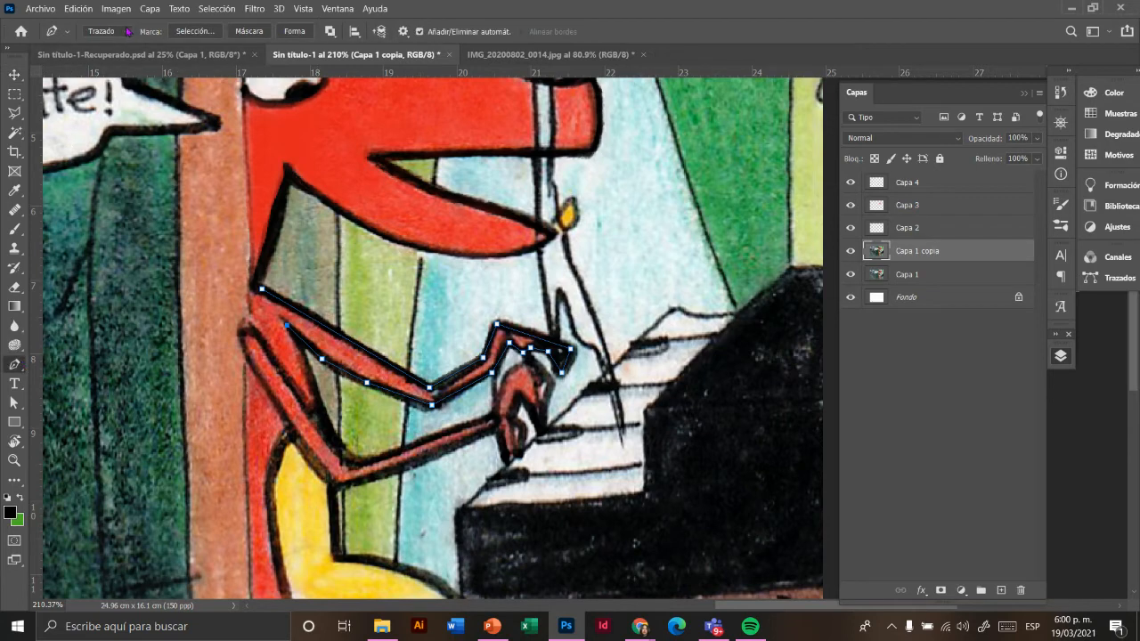
Step: Switch the Pen tool from Trazado to Forma mode
left_click(107, 31)
left_click(112, 42)
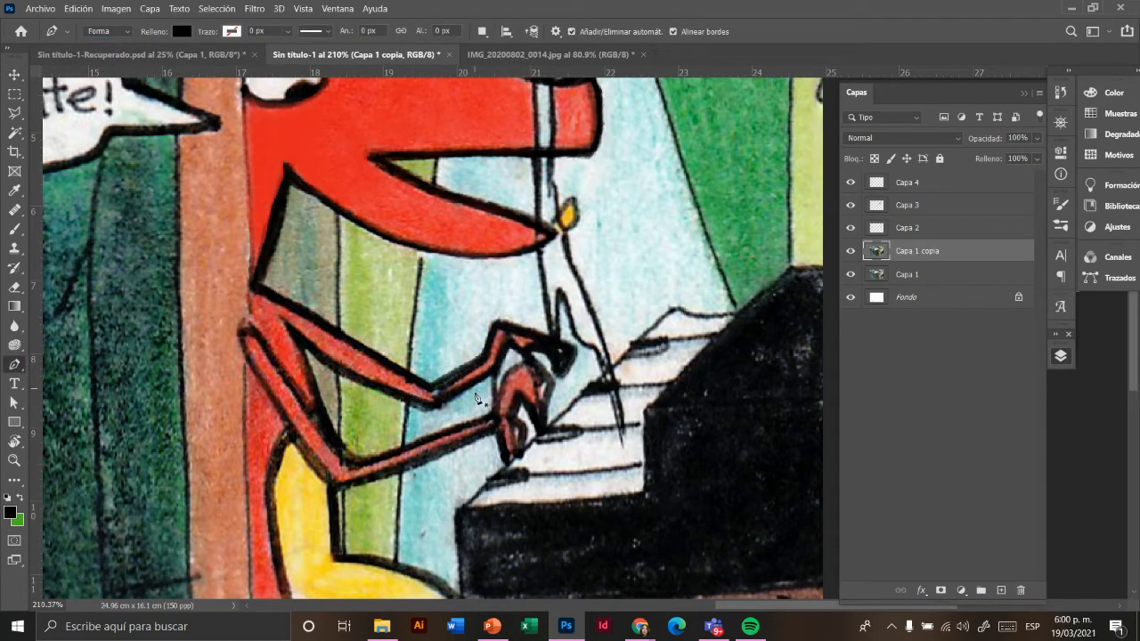
left_click(117, 33)
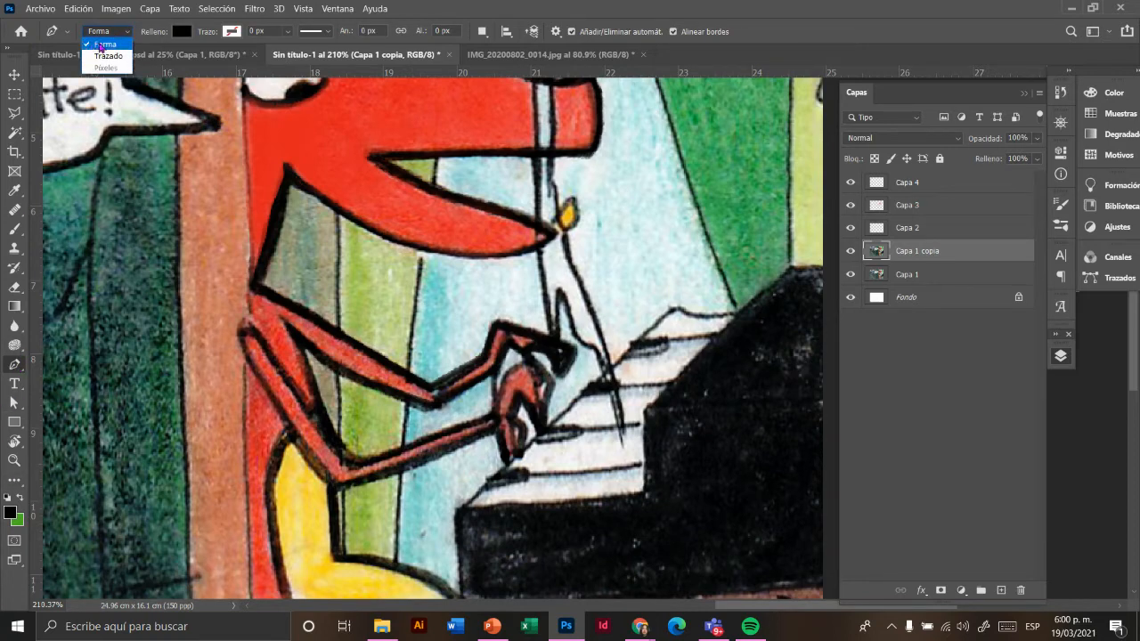
left_click(416, 355)
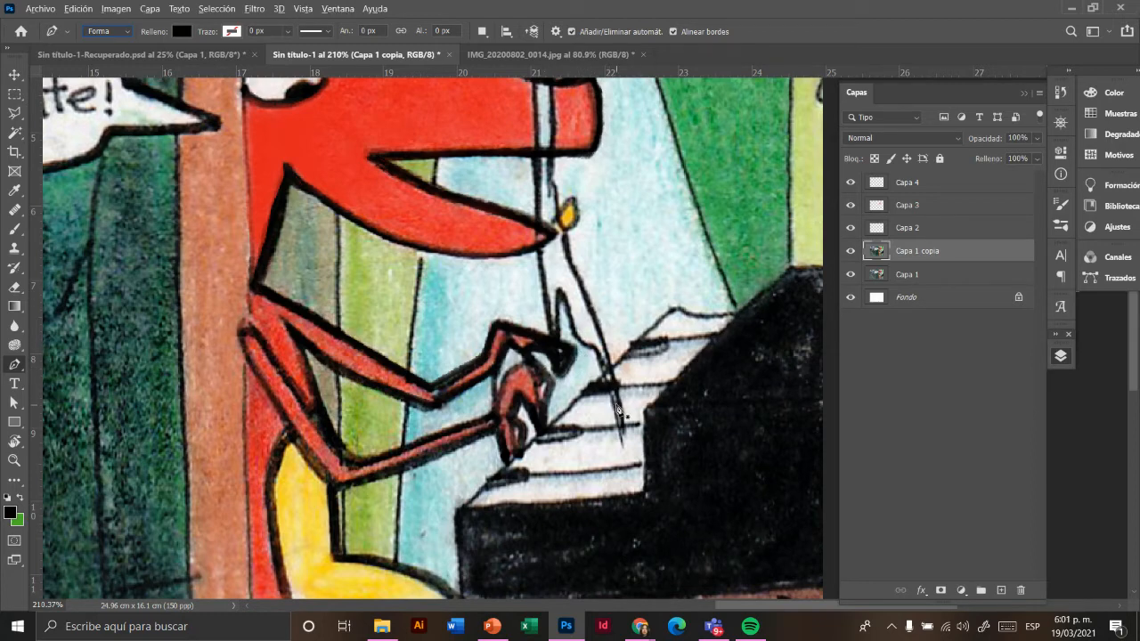
Step: Add a new empty layer directly above Capa 1 copia for retouching the piano
left_click(15, 75)
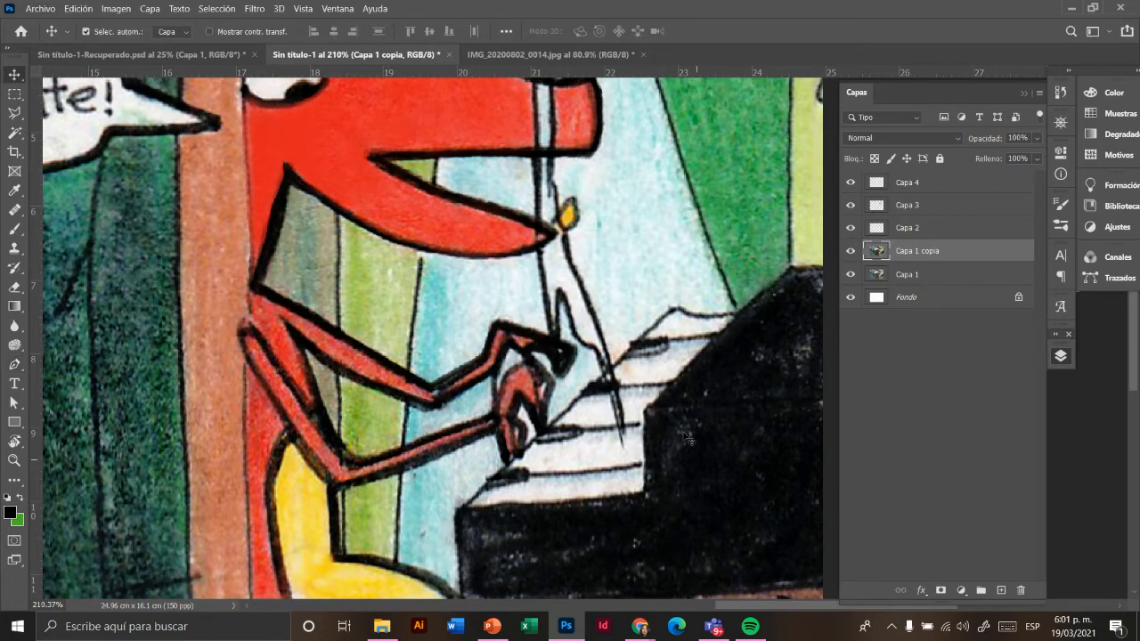
scroll(440, 302, "down", 1)
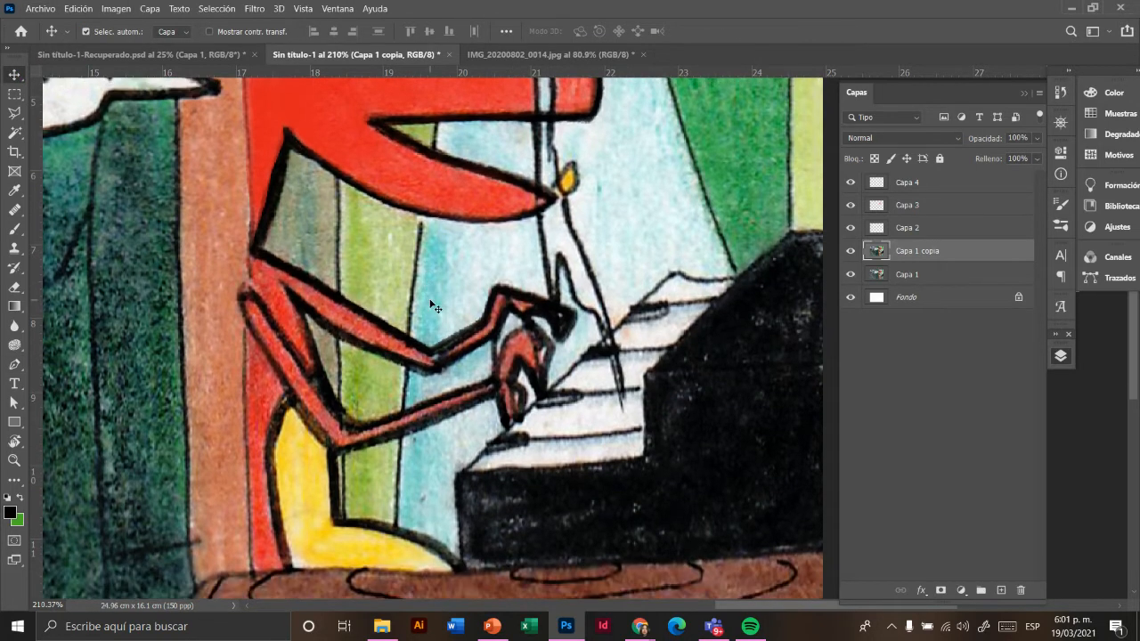
scroll(434, 294, "up", 5)
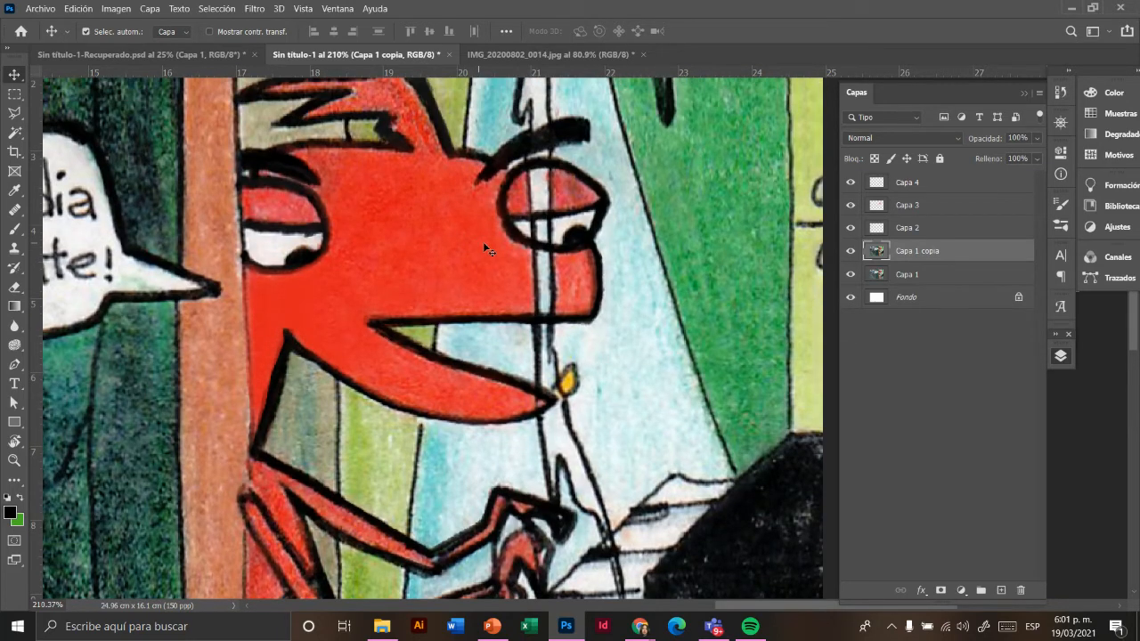
scroll(635, 274, "down", 5)
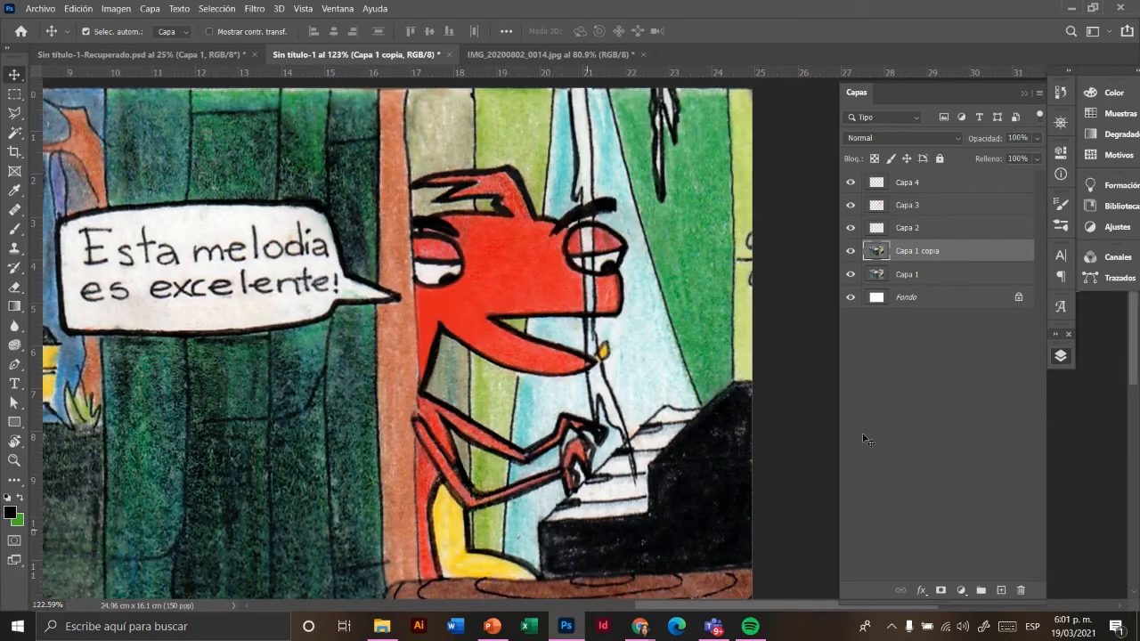
left_click(1003, 590)
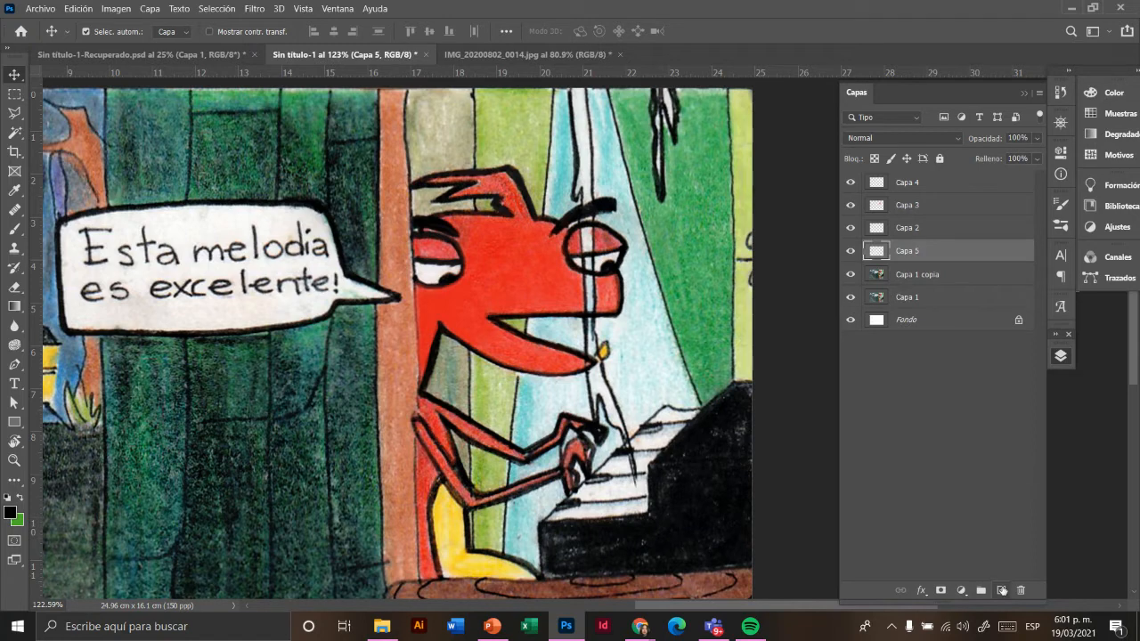
Step: Paint the speckled piano body solid black on the new layer using the 28 px Lápiz definido definitivo KYLE brush
left_click(14, 229)
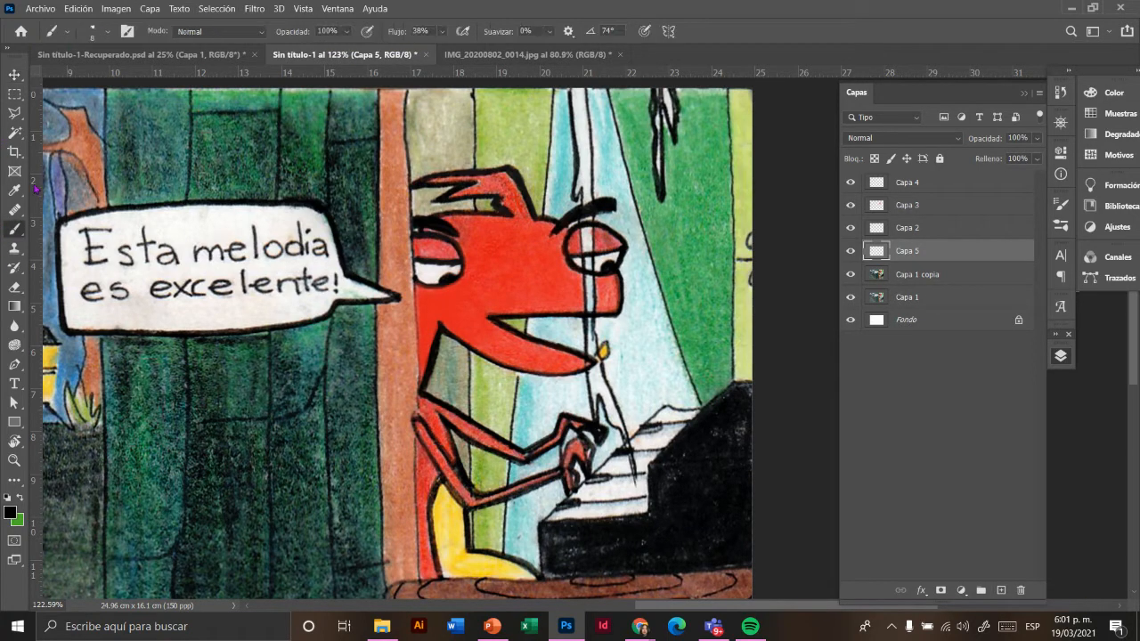
left_click(109, 32)
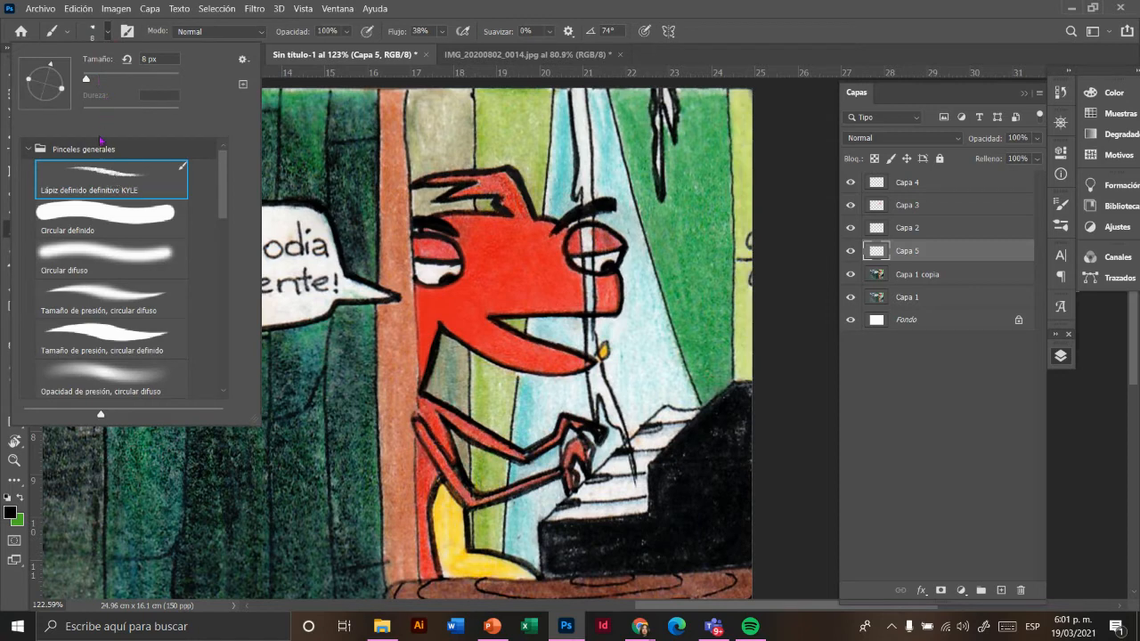
left_click(98, 78)
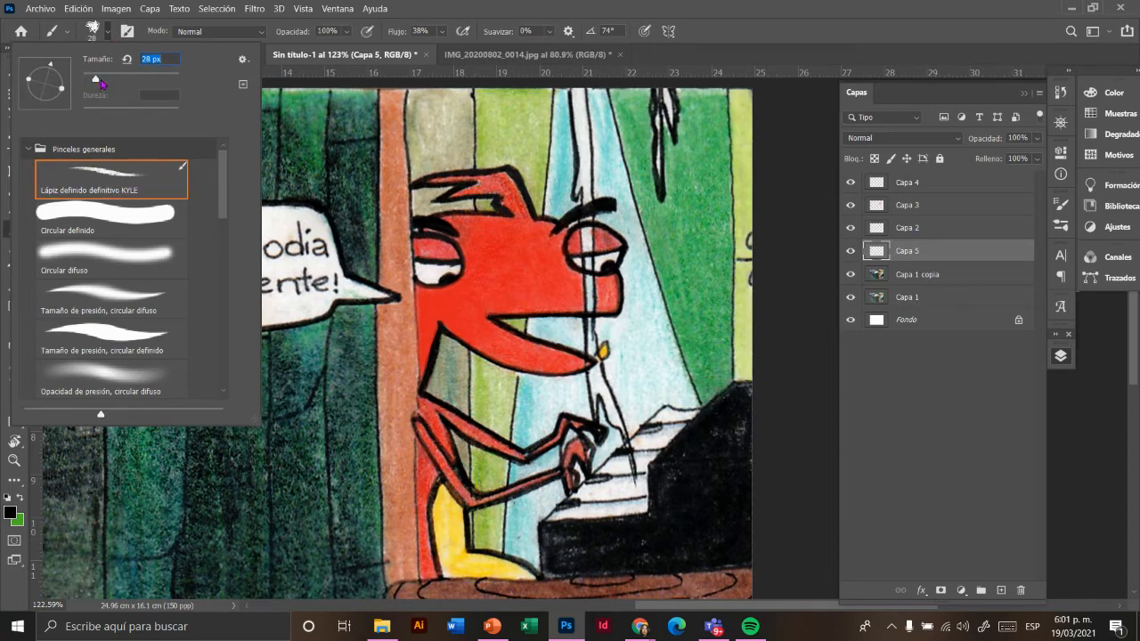
key("alt")
left_click(675, 495, "alt")
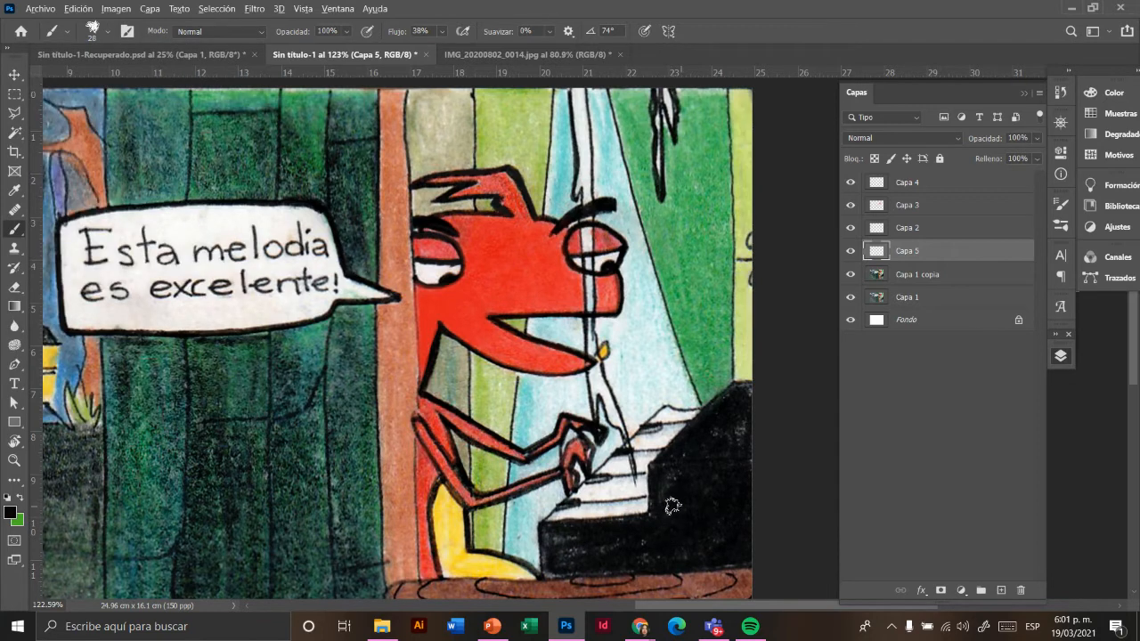
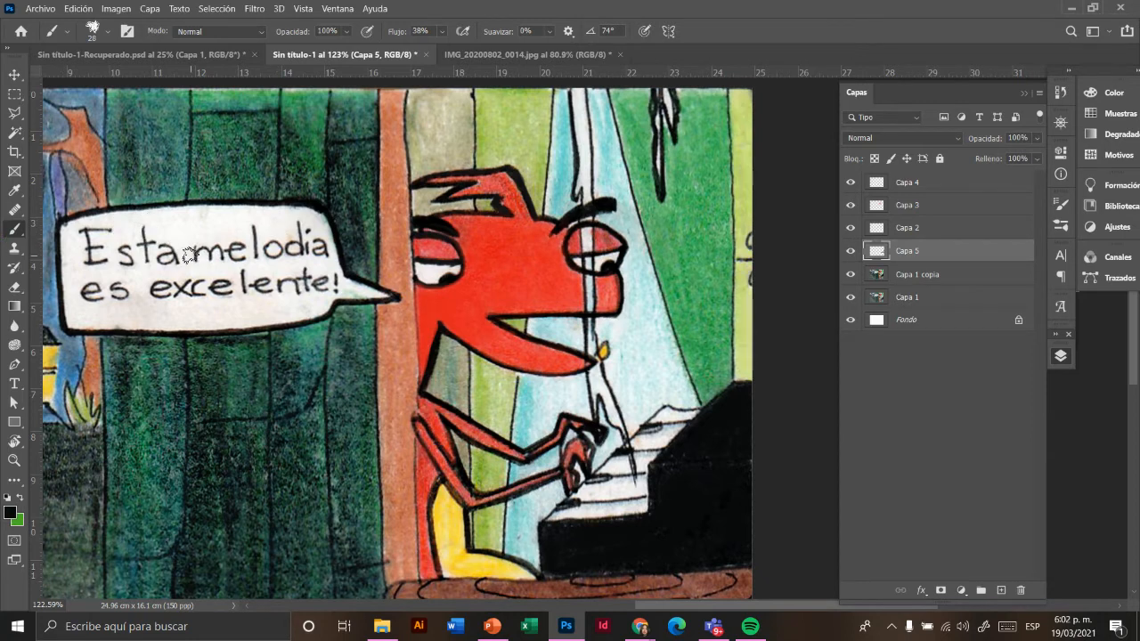
Step: Clone clean balloon white over the stem and lower bars of the "E" in "Esta" on Capa 1 copia
scroll(190, 242, "up", 3)
left_click_drag(323, 299, 466, 330)
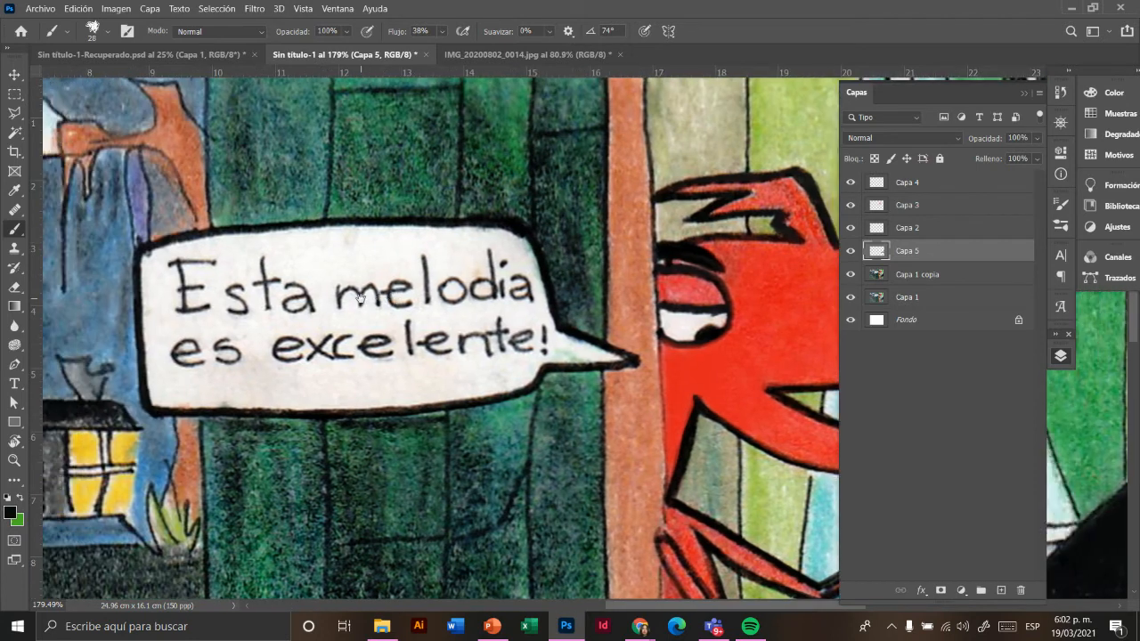
key("v")
left_click(380, 300)
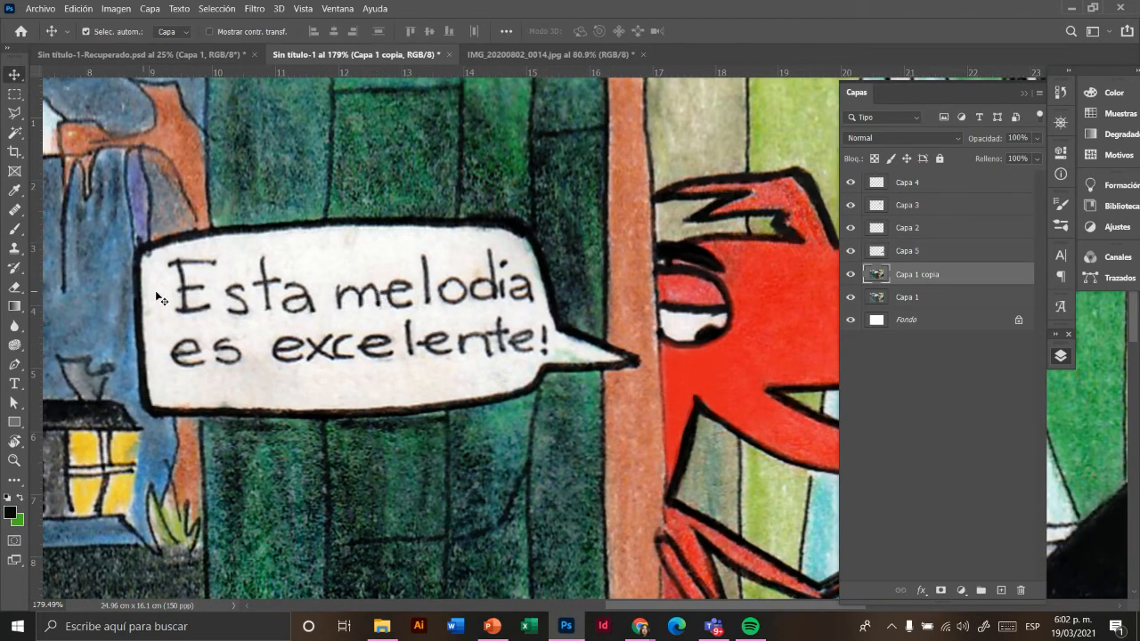
left_click(15, 249)
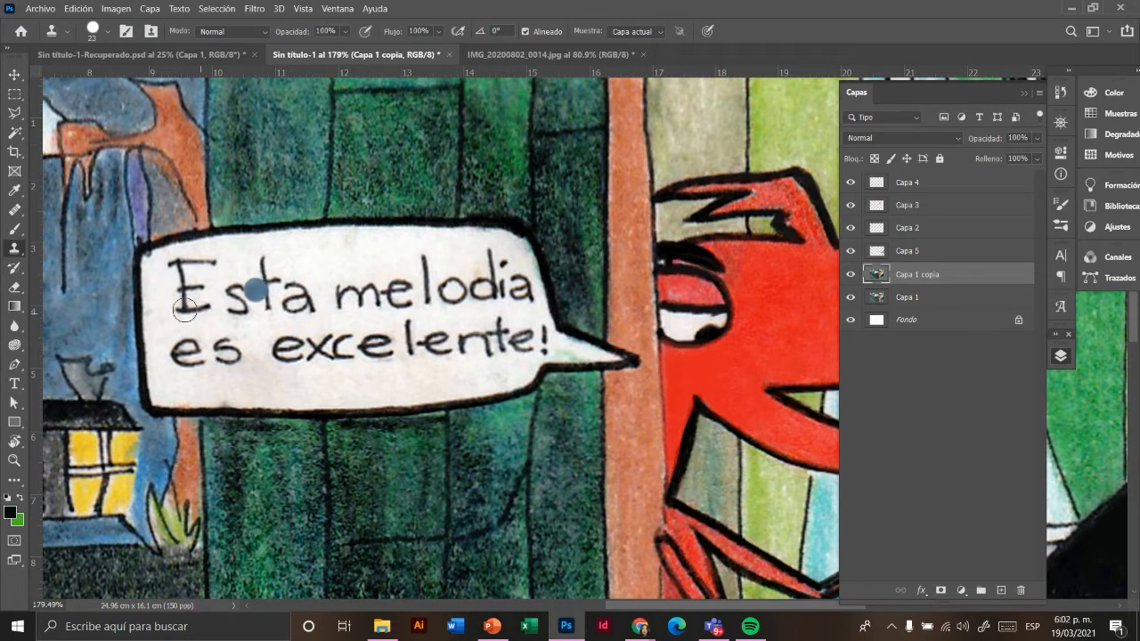
left_click(162, 294, "alt")
left_click(189, 309)
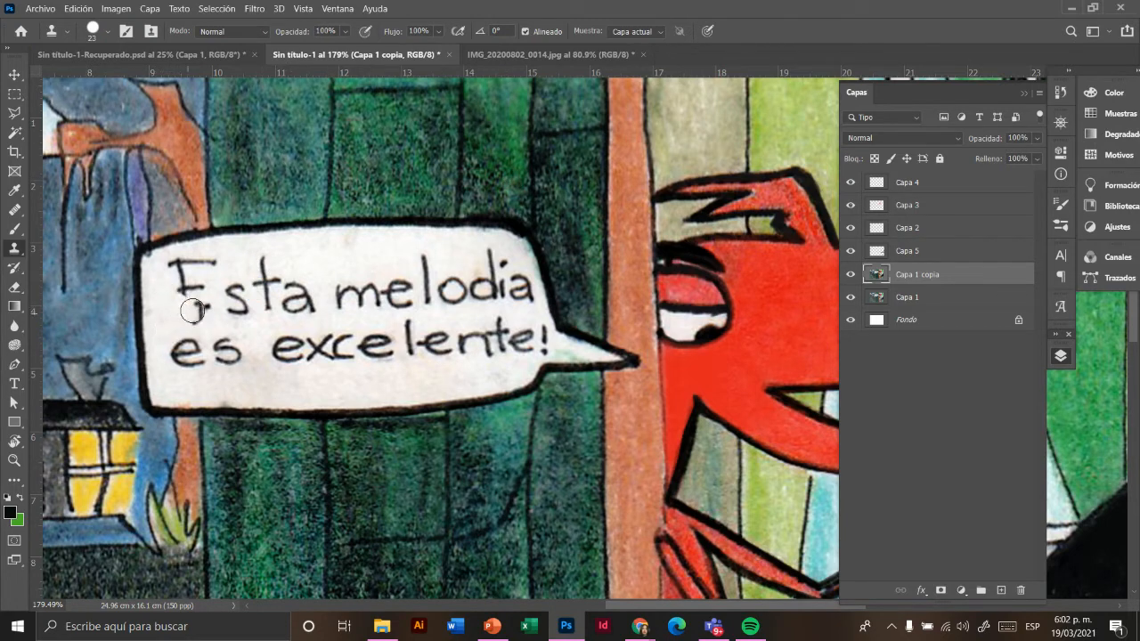
left_click(199, 305)
left_click(173, 322, "alt")
left_click(182, 294)
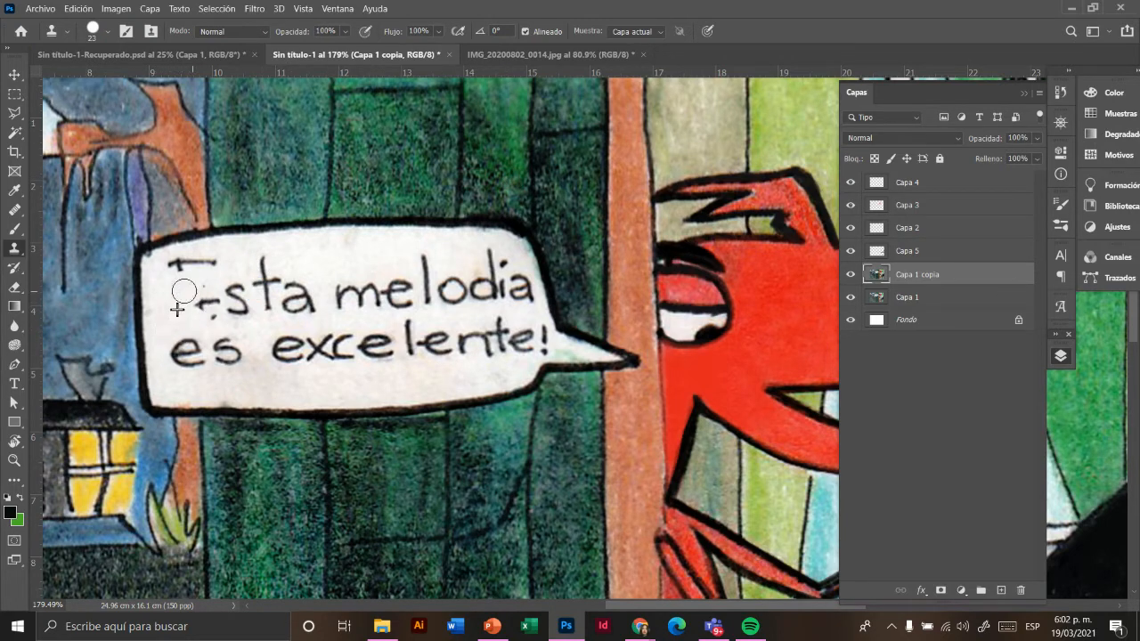
left_click(194, 298)
Step: Clone balloon white over the "e" of "es" in the second line of the speech balloon
mouse_move(204, 312)
left_mouse_down()
mouse_move(212, 328)
mouse_move(181, 370)
mouse_move(192, 362)
left_mouse_up()
left_click(186, 318, "alt")
left_click(181, 389)
left_click(179, 372)
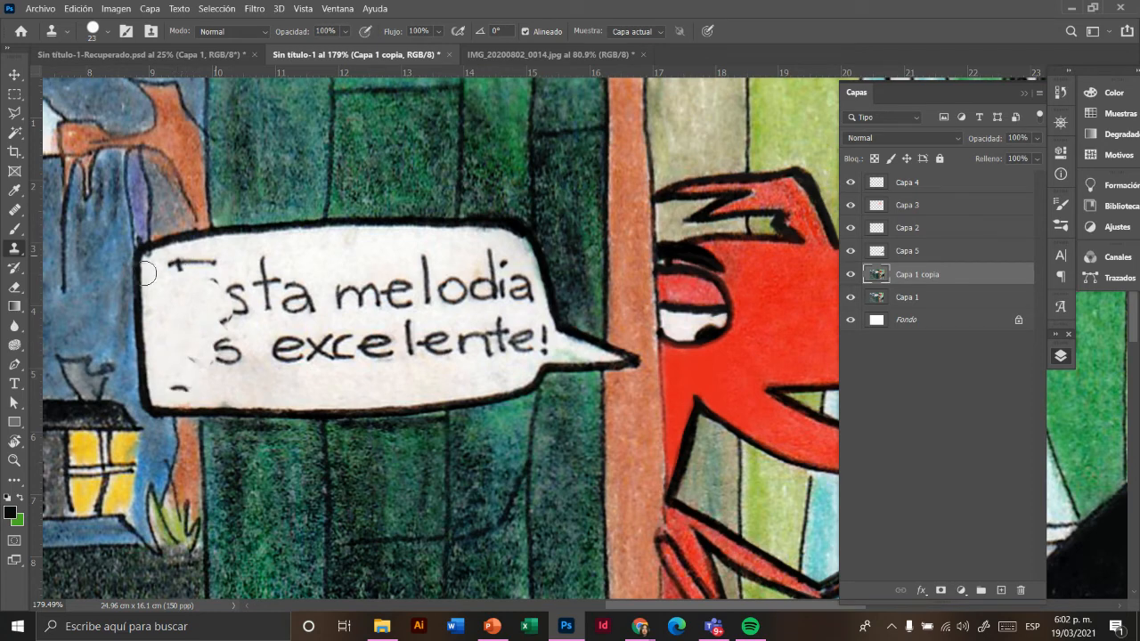
Step: Heal away the remaining bar of the "E" and the "s" of "Esta" with the Healing Brush
left_click(14, 209)
left_click(166, 290, "alt")
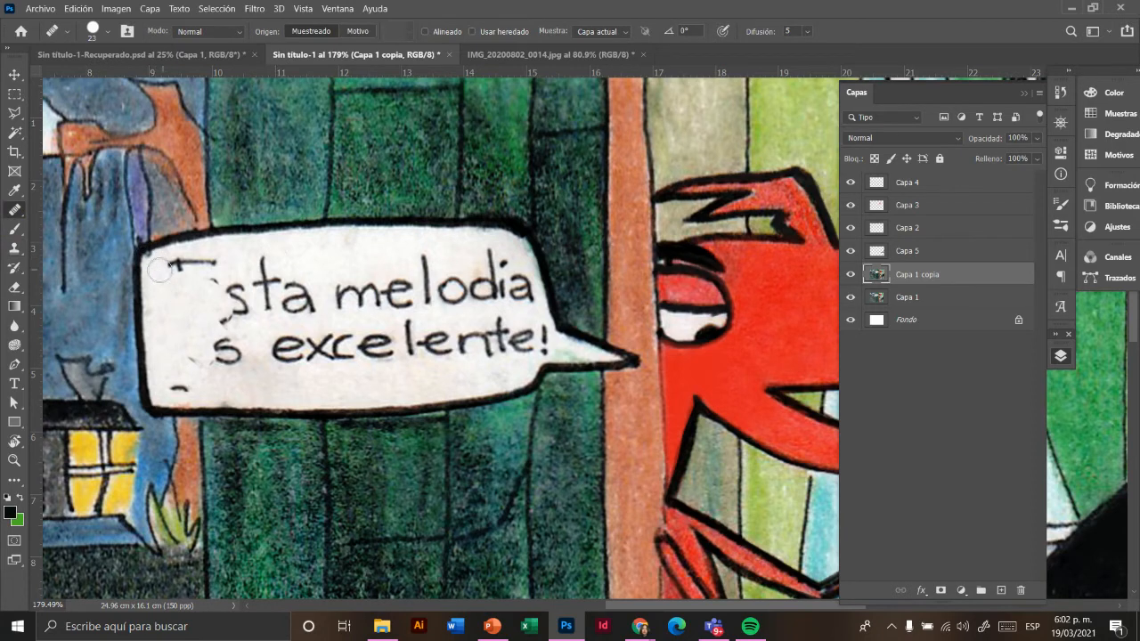
mouse_move(164, 272)
left_mouse_down()
mouse_move(211, 261)
mouse_move(203, 274)
mouse_move(181, 262)
mouse_move(227, 279)
mouse_move(221, 262)
mouse_move(225, 299)
left_mouse_up()
left_click(177, 284, "alt")
left_click(202, 300, "alt")
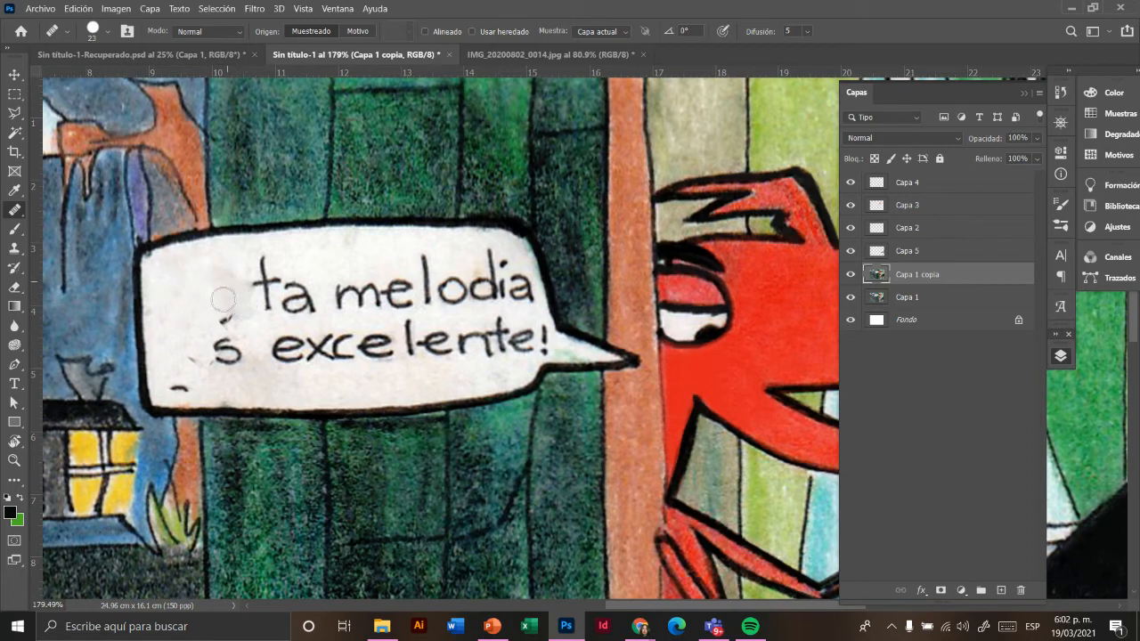
Step: Heal away the "s" of "es" and the stray dark mark near the balloon's lower-left corner
left_click(232, 320)
mouse_move(227, 338)
left_mouse_down()
mouse_move(232, 329)
mouse_move(226, 360)
left_mouse_up()
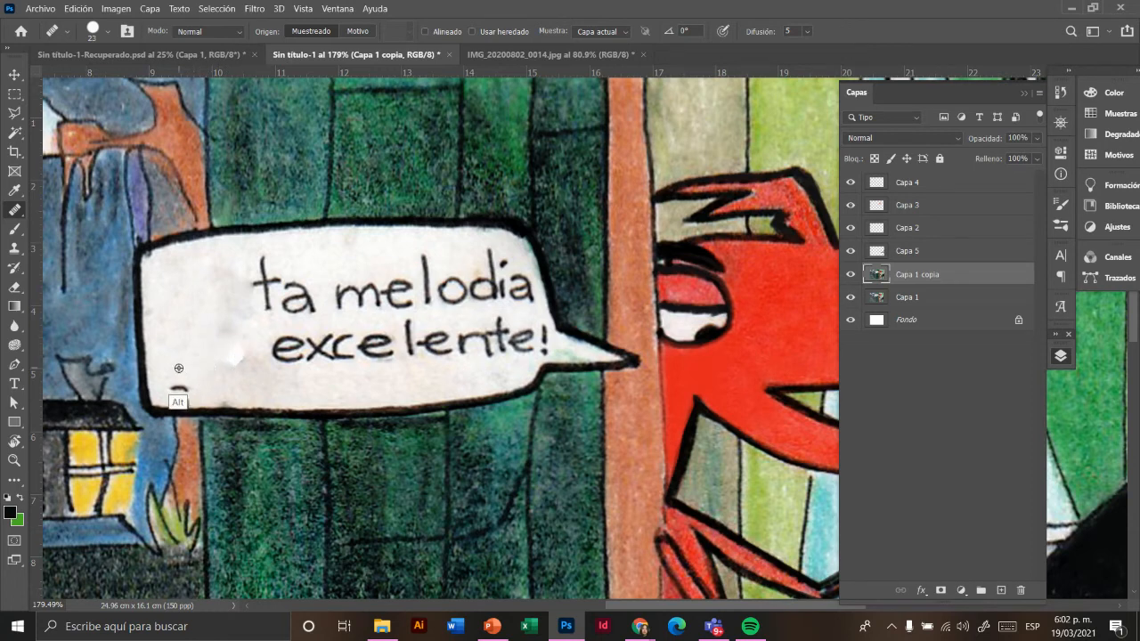
left_click(179, 386)
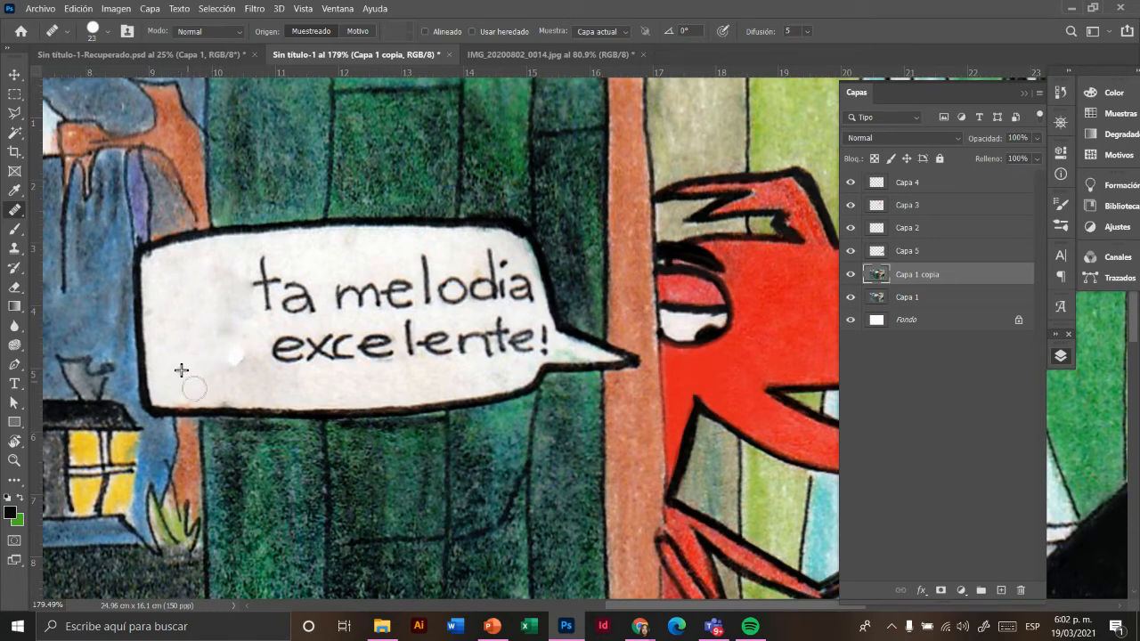
Step: Heal away the first letters of "excelente!" using the clean balloon white beside them as source
left_click(260, 342, "alt")
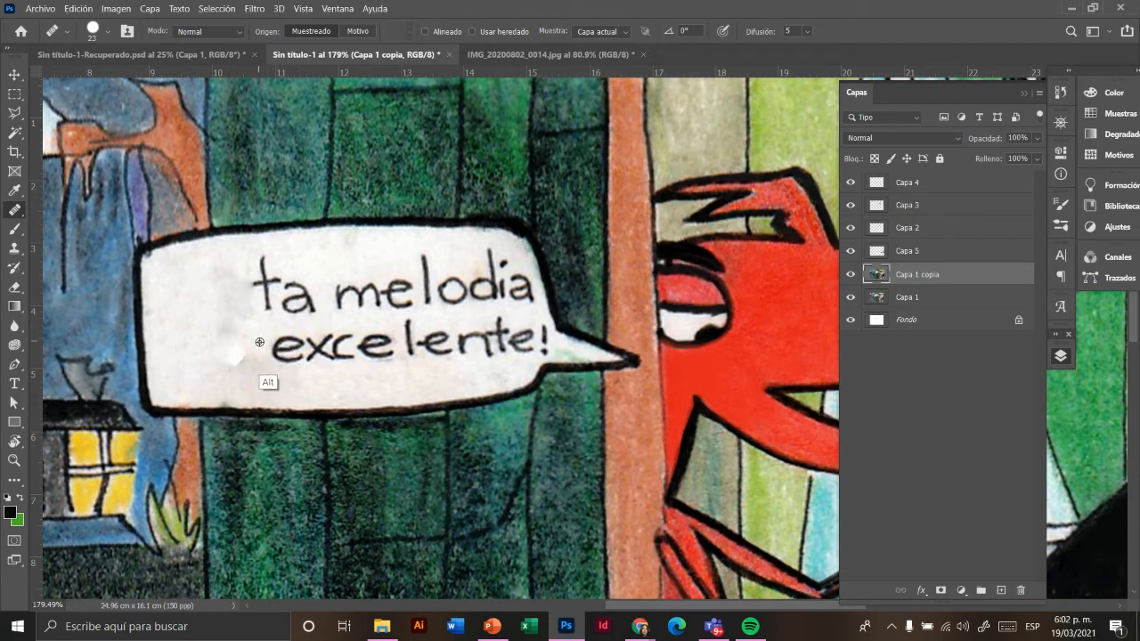
mouse_move(285, 342)
left_mouse_down()
mouse_move(282, 359)
mouse_move(309, 352)
left_mouse_up()
left_click(285, 347, "alt")
left_click(277, 331, "alt")
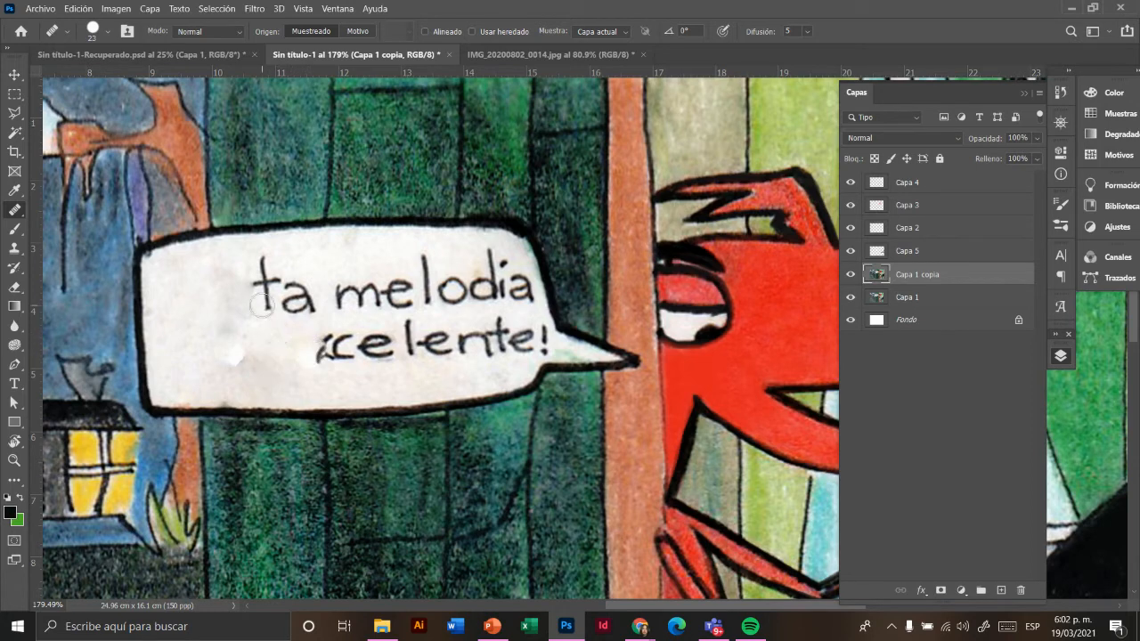
Step: Heal away the "ta" of "Esta" and the rest of "exc" in "excelente!", resampling clean balloon areas as needed
mouse_move(265, 291)
left_mouse_down()
mouse_move(271, 257)
mouse_move(271, 269)
mouse_move(309, 260)
mouse_move(266, 302)
mouse_move(271, 316)
mouse_move(285, 303)
mouse_move(294, 311)
mouse_move(310, 293)
mouse_move(311, 316)
mouse_move(283, 305)
mouse_move(283, 320)
mouse_move(298, 321)
mouse_move(287, 309)
mouse_move(321, 327)
mouse_move(313, 322)
mouse_move(305, 351)
mouse_move(317, 334)
mouse_move(319, 368)
mouse_move(326, 335)
mouse_move(322, 370)
mouse_move(307, 346)
mouse_move(328, 339)
mouse_move(332, 369)
mouse_move(347, 374)
mouse_move(346, 348)
left_mouse_up()
left_click(230, 281, "alt")
left_click(317, 259, "alt")
left_click(312, 287, "alt")
left_click(310, 285, "alt")
left_click(310, 351, "alt")
left_click(300, 382, "alt")
left_click(349, 376, "alt")
left_click(300, 360, "alt")
mouse_move(355, 350)
left_mouse_down()
mouse_move(347, 331)
mouse_move(364, 358)
left_mouse_up()
left_click(317, 381, "alt")
left_click(365, 334)
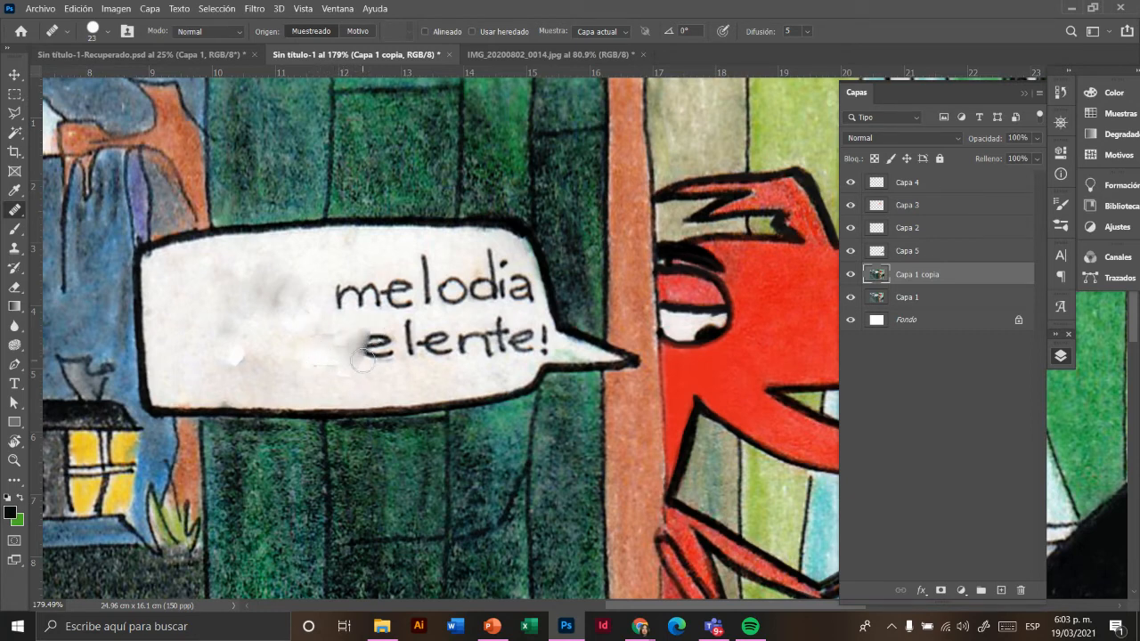
Step: Heal away the letters "me" of "melodia" with the Healing Brush
left_click(318, 291, "alt")
mouse_move(347, 290)
left_mouse_down()
mouse_move(331, 244)
mouse_move(342, 289)
mouse_move(359, 268)
mouse_move(352, 307)
mouse_move(362, 268)
mouse_move(359, 294)
mouse_move(349, 288)
mouse_move(360, 306)
mouse_move(378, 280)
mouse_move(368, 312)
left_mouse_up()
left_click(364, 265, "alt")
left_click(357, 310, "alt")
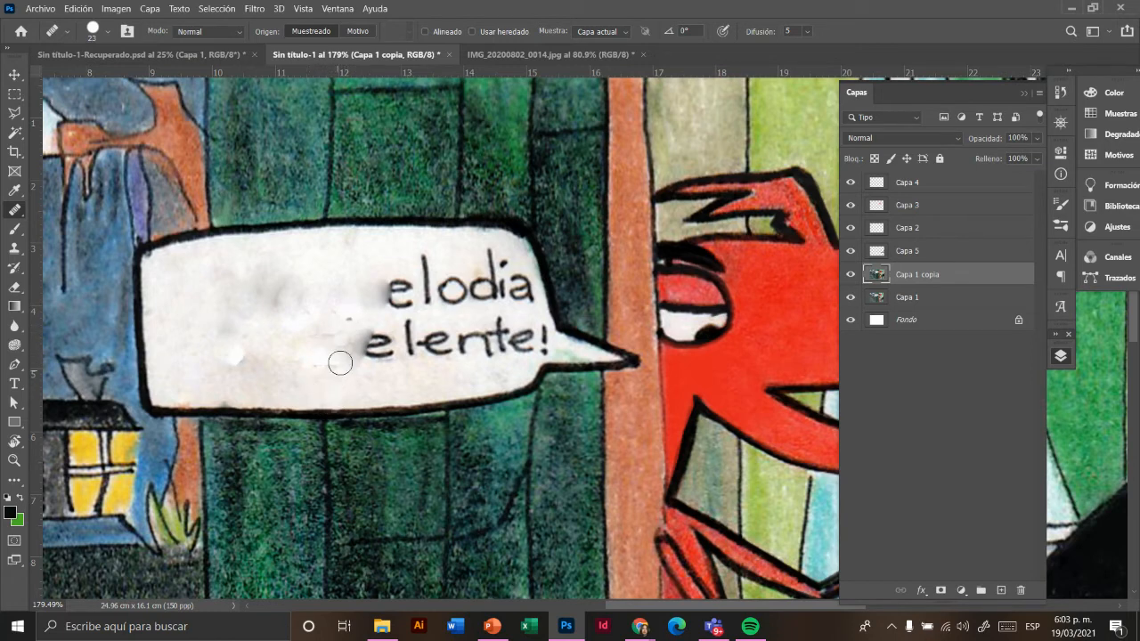
left_click(398, 295)
left_click(406, 290)
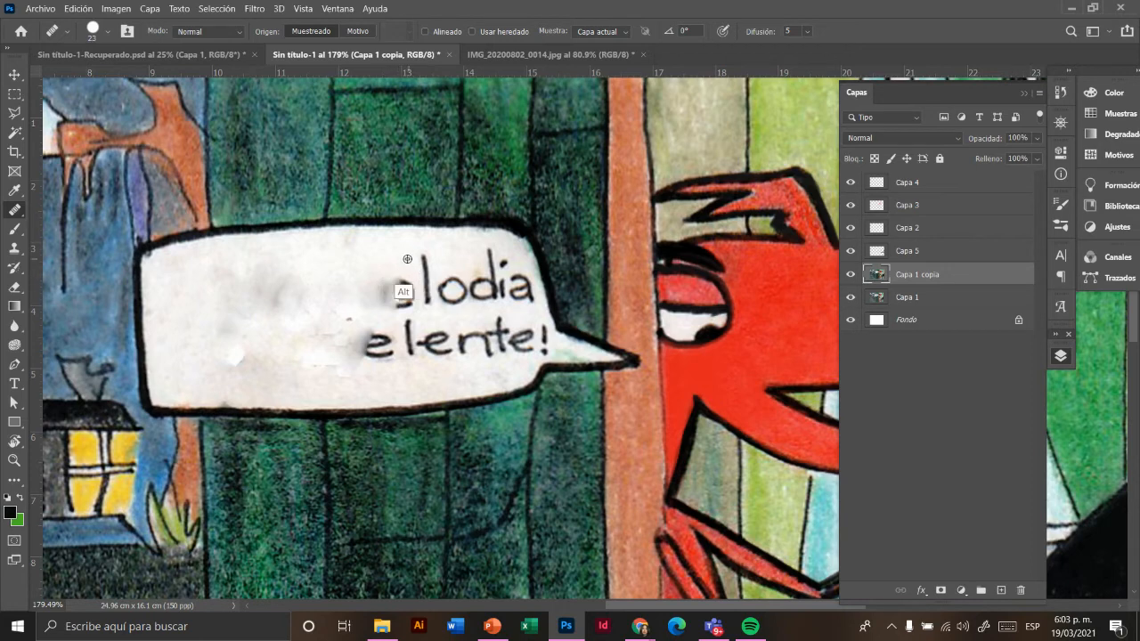
left_click(407, 294)
mouse_move(405, 301)
left_mouse_down()
mouse_move(406, 317)
mouse_move(409, 294)
left_mouse_up()
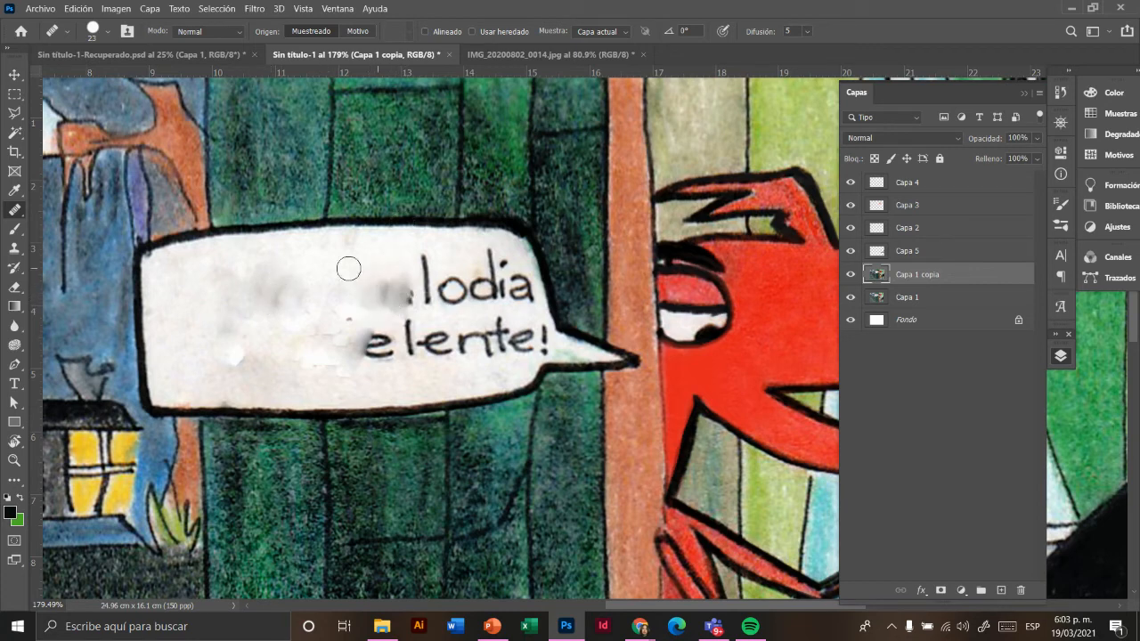
Step: Use the Clone Stamp to cover the smudges left from "me" and the "e" at the start of "elente!"
left_click(15, 248)
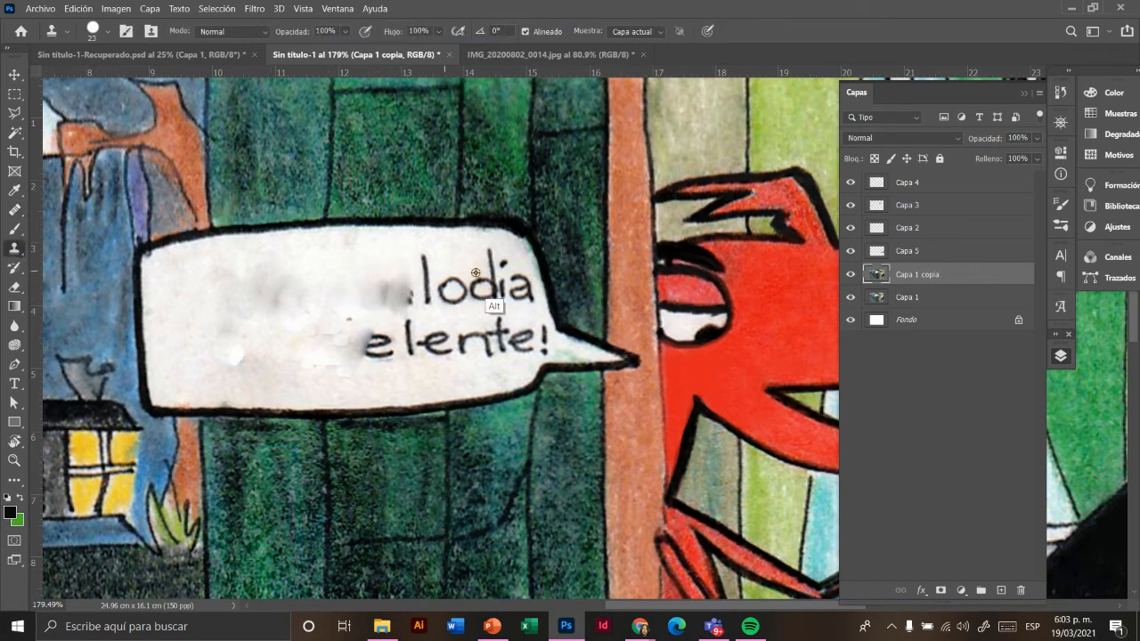
mouse_move(397, 302)
left_mouse_down()
mouse_move(401, 290)
mouse_move(407, 308)
mouse_move(361, 348)
mouse_move(376, 356)
mouse_move(387, 335)
mouse_move(363, 359)
mouse_move(386, 369)
mouse_move(380, 344)
mouse_move(391, 373)
left_mouse_up()
left_click(397, 258, "alt")
left_click(341, 391, "alt")
left_click(409, 323)
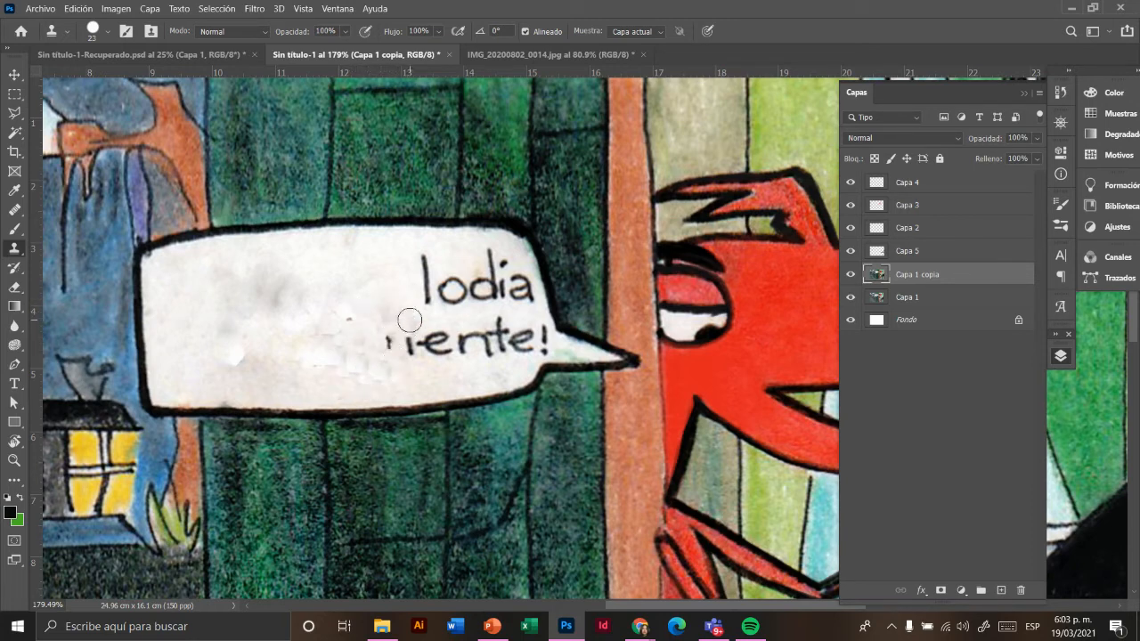
Step: Clone balloon white over the remaining "lente!" in the second line
mouse_move(408, 324)
left_mouse_down()
mouse_move(395, 351)
mouse_move(424, 360)
mouse_move(404, 374)
mouse_move(435, 347)
mouse_move(447, 343)
mouse_move(440, 361)
mouse_move(455, 355)
mouse_move(415, 357)
mouse_move(450, 364)
mouse_move(510, 327)
mouse_move(499, 355)
mouse_move(503, 329)
mouse_move(514, 339)
mouse_move(529, 326)
mouse_move(542, 345)
mouse_move(534, 327)
left_mouse_up()
left_click(400, 330, "alt")
left_click(438, 354, "alt")
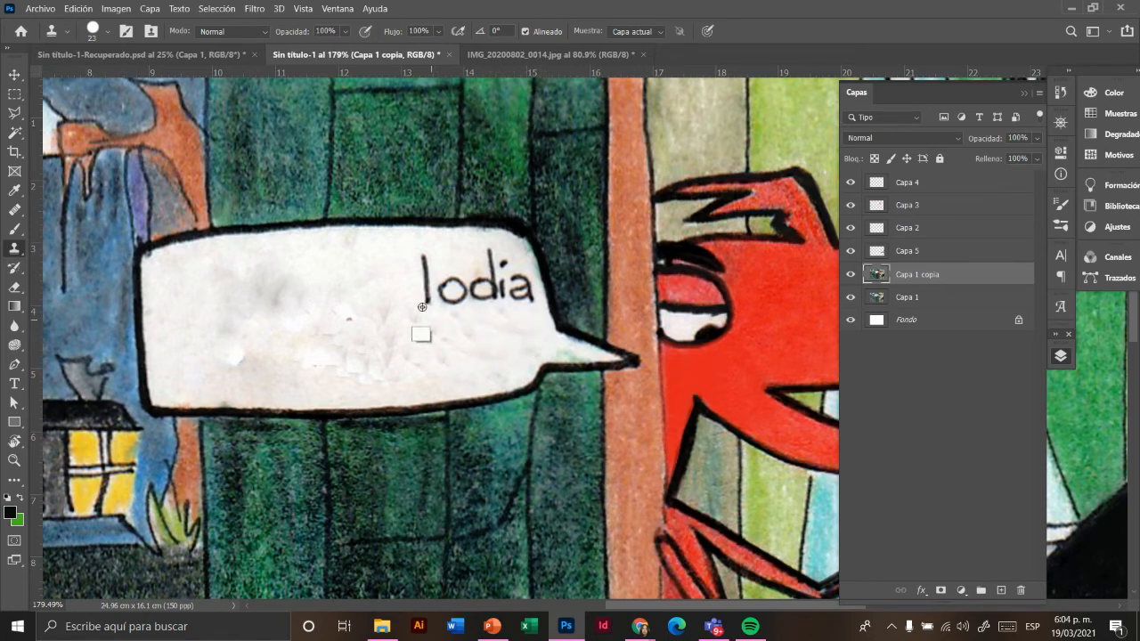
Step: Clone balloon white over the remaining "lodia" to clear the last lettering from the balloon
mouse_move(424, 301)
left_mouse_down()
mouse_move(424, 259)
mouse_move(436, 274)
mouse_move(407, 294)
mouse_move(439, 256)
mouse_move(419, 252)
mouse_move(449, 263)
mouse_move(448, 291)
mouse_move(426, 314)
mouse_move(464, 257)
mouse_move(485, 300)
mouse_move(497, 295)
mouse_move(485, 279)
mouse_move(494, 264)
mouse_move(525, 296)
left_mouse_up()
left_click(396, 301, "alt")
left_click(404, 317, "alt")
left_click(421, 334, "alt")
left_click(427, 310)
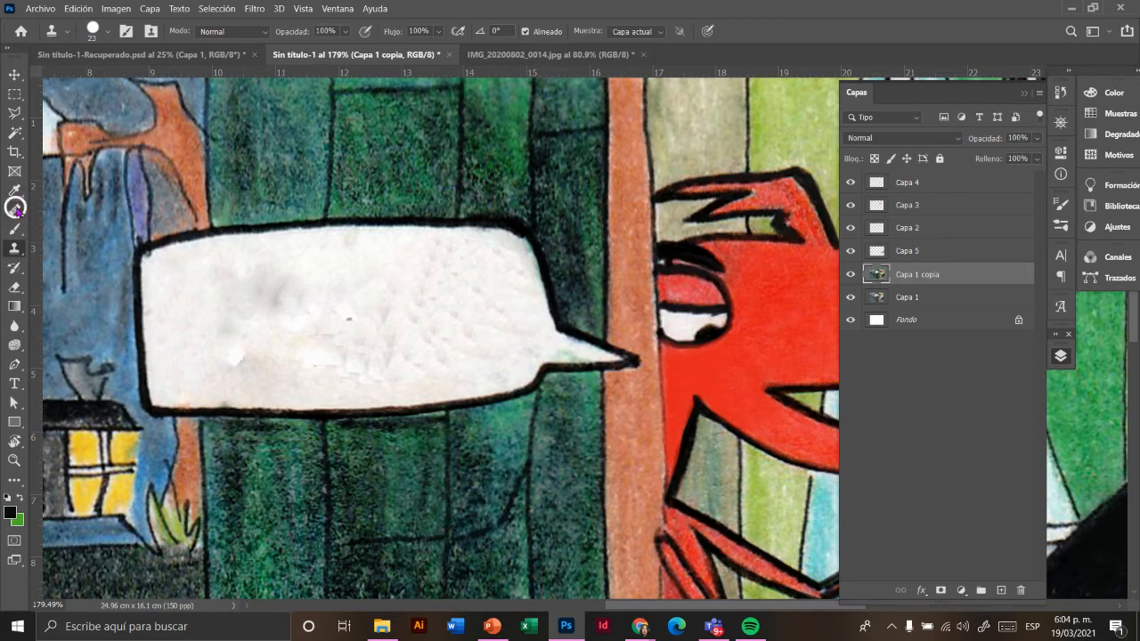
Step: Smooth the bright spots and grey smudges in the left half of the empty balloon with the Healing Brush
mouse_move(17, 209)
left_mouse_down()
mouse_move(86, 228)
mouse_move(86, 238)
mouse_move(110, 215)
mouse_move(107, 229)
left_mouse_up()
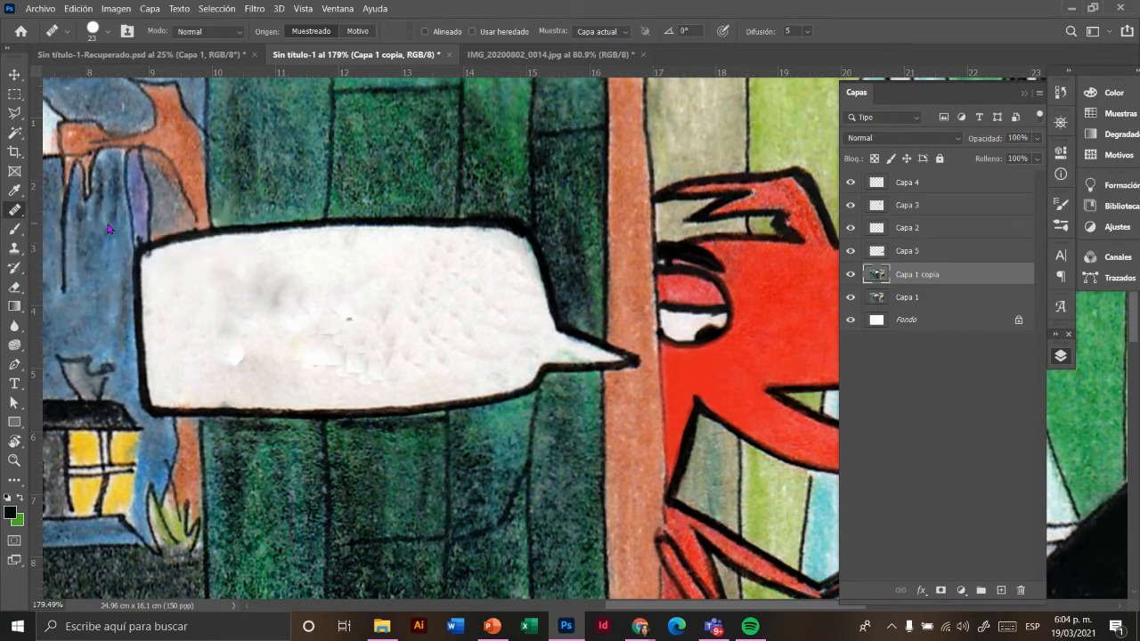
left_click(248, 356)
left_click_drag(252, 358, 235, 339)
left_click(262, 329)
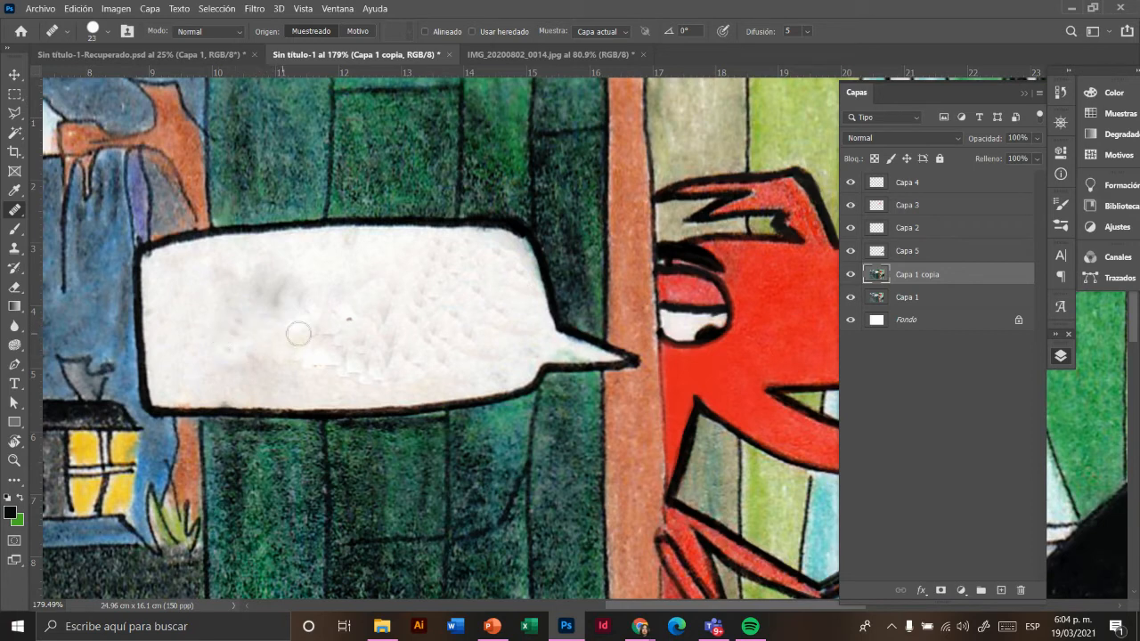
left_click_drag(234, 323, 318, 308)
left_click_drag(245, 304, 320, 291)
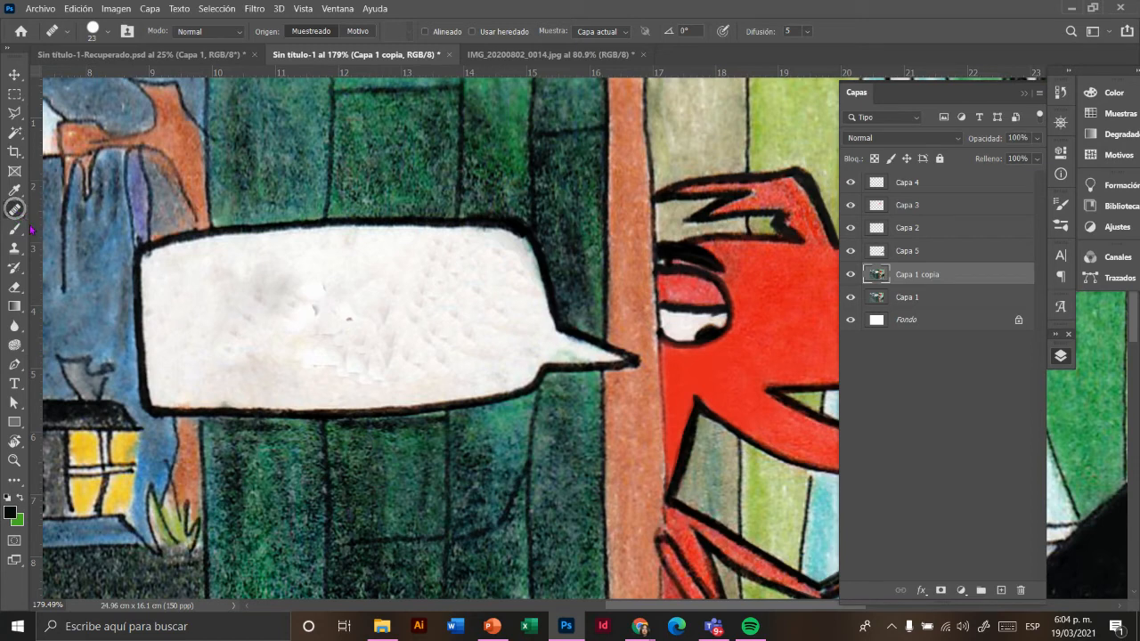
Step: Switch to the Patch tool, patch the left end of the empty balloon, and deselect
right_click(15, 210)
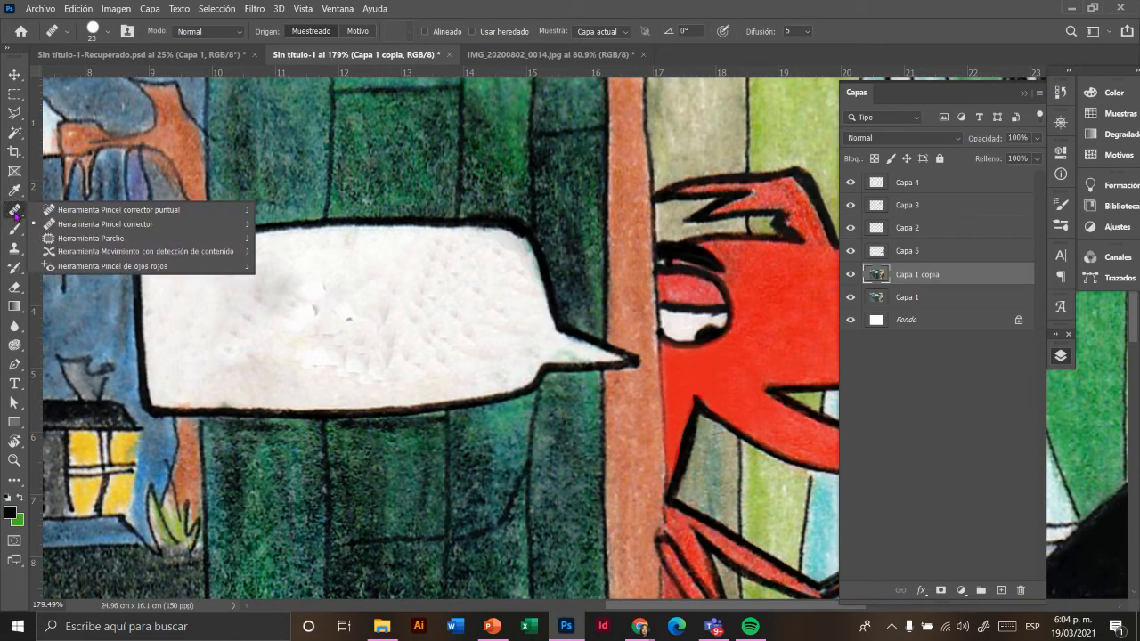
left_click(77, 238)
mouse_move(173, 265)
left_mouse_down()
mouse_move(168, 355)
mouse_move(180, 366)
left_mouse_up()
key("ctrl+d")
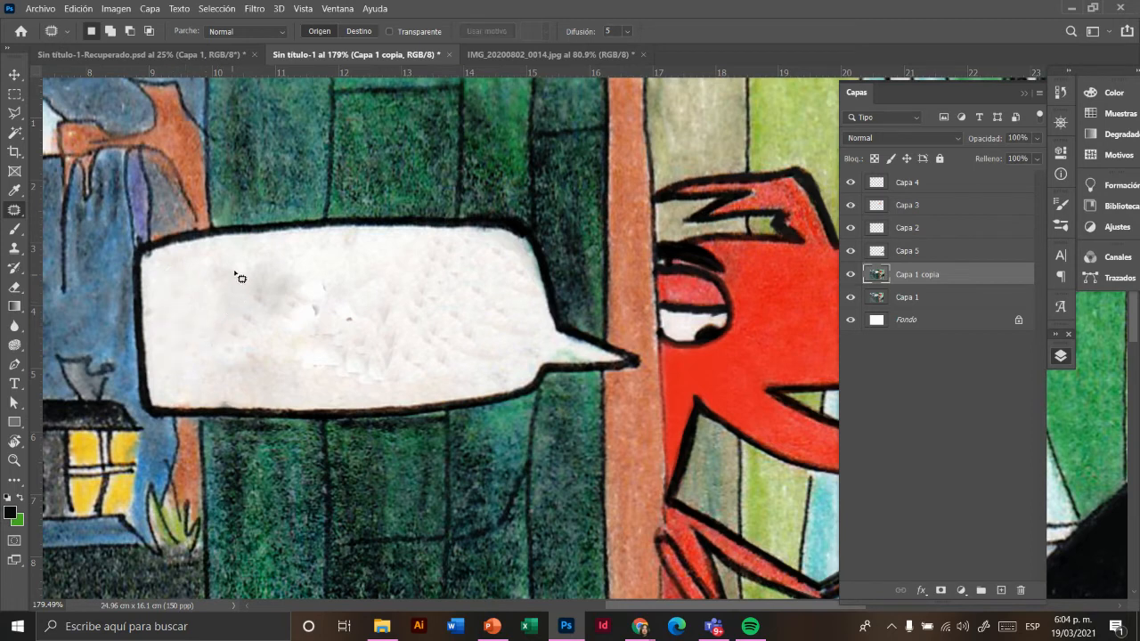
Step: Patch the grey smudge and dark specks in the left half of the empty balloon with clean balloon texture
mouse_move(244, 255)
left_mouse_down()
mouse_move(284, 377)
mouse_move(330, 354)
mouse_move(276, 261)
mouse_move(249, 257)
left_mouse_up()
mouse_move(295, 305)
left_mouse_down()
mouse_move(408, 301)
mouse_move(427, 316)
mouse_move(407, 374)
mouse_move(367, 261)
mouse_move(357, 291)
mouse_move(392, 296)
left_mouse_up()
left_click(362, 310)
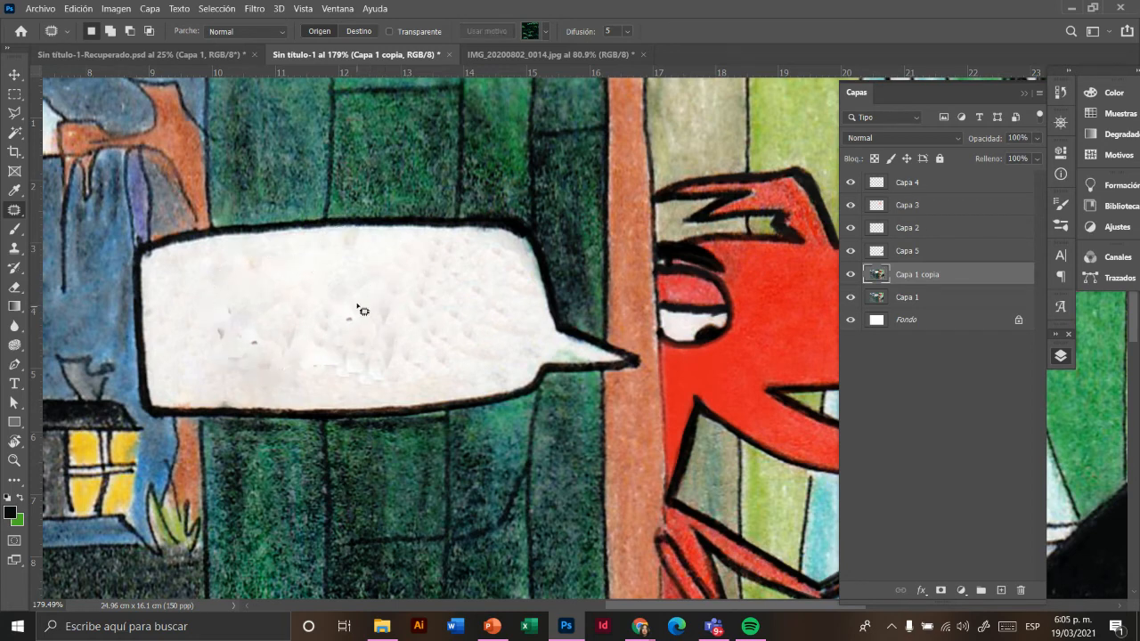
mouse_move(191, 280)
left_mouse_down()
mouse_move(242, 339)
mouse_move(229, 268)
mouse_move(199, 275)
mouse_move(288, 293)
mouse_move(323, 329)
mouse_move(301, 323)
mouse_move(305, 345)
mouse_move(300, 306)
mouse_move(292, 329)
left_mouse_up()
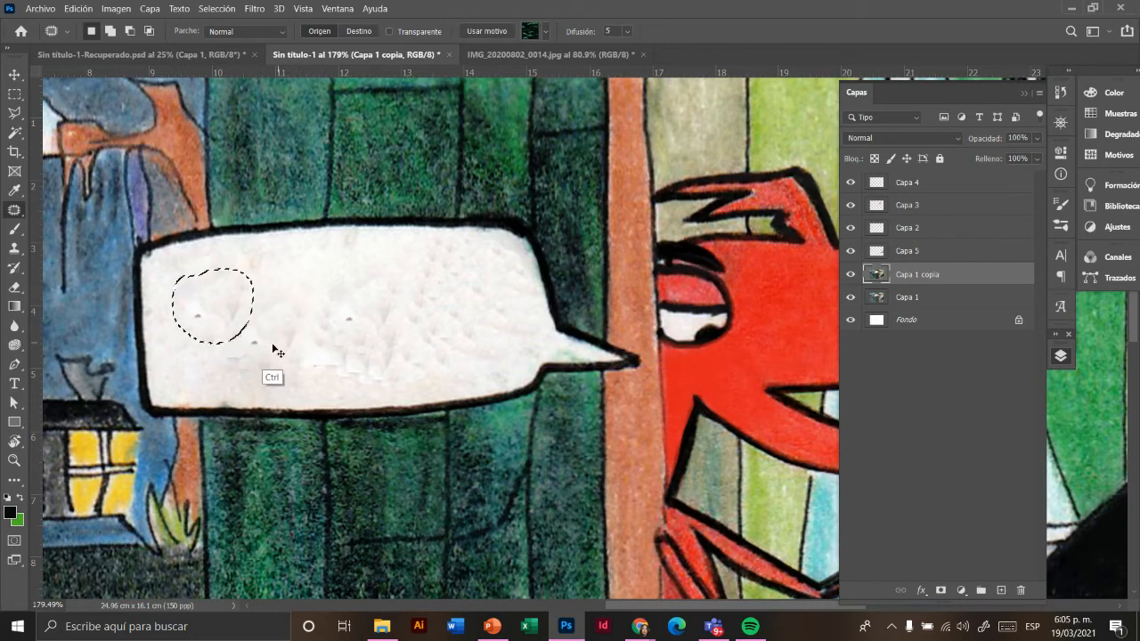
left_click(278, 328)
mouse_move(241, 293)
left_mouse_down()
mouse_move(275, 356)
mouse_move(263, 292)
mouse_move(247, 293)
mouse_move(318, 283)
left_mouse_up()
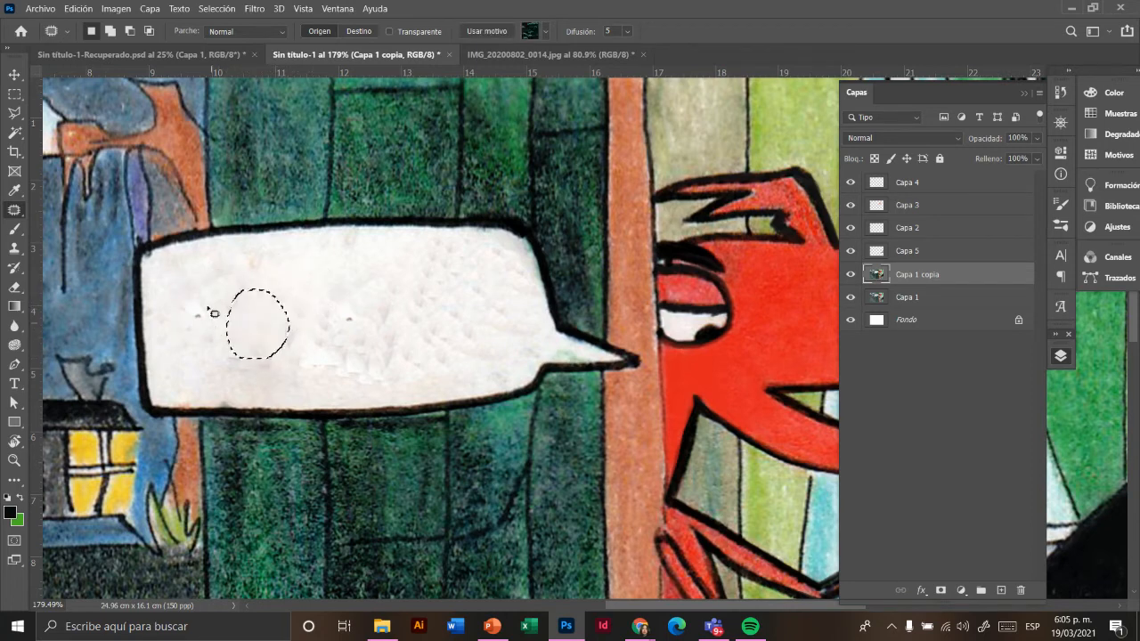
mouse_move(197, 292)
left_mouse_down()
mouse_move(203, 346)
mouse_move(230, 339)
mouse_move(242, 316)
mouse_move(203, 291)
mouse_move(284, 297)
left_mouse_up()
Step: Patch the dark speck in the middle of the balloon with clean white texture
mouse_move(347, 365)
left_mouse_down()
mouse_move(386, 351)
mouse_move(398, 315)
mouse_move(348, 285)
mouse_move(465, 294)
left_mouse_up()
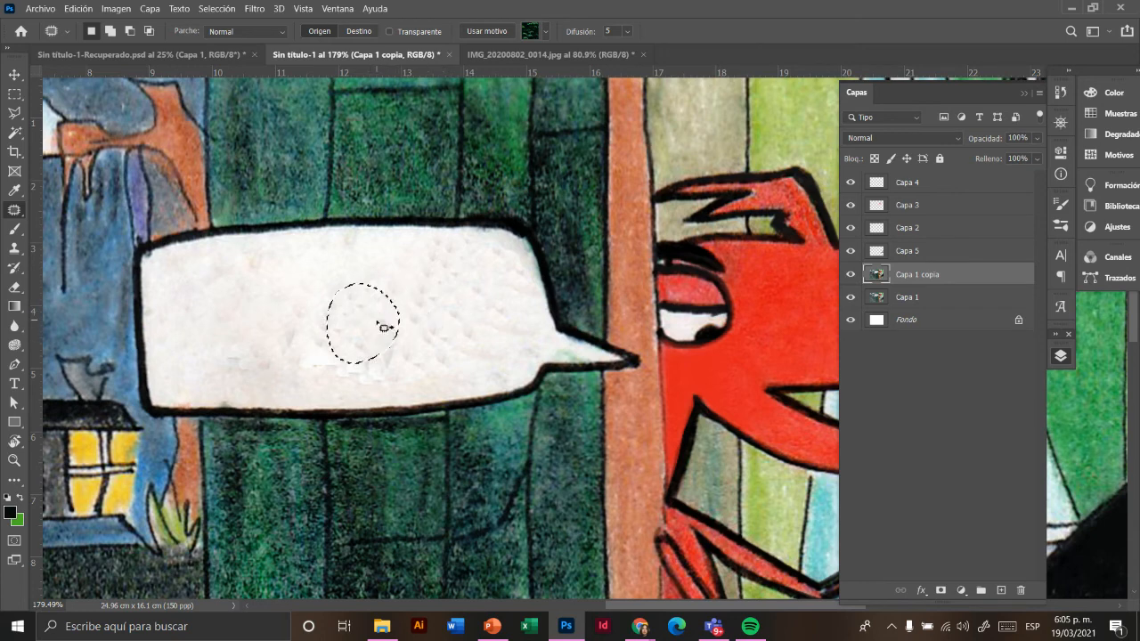
left_click_drag(384, 334, 456, 341)
mouse_move(374, 303)
left_mouse_down()
mouse_move(393, 264)
mouse_move(416, 251)
mouse_move(390, 307)
left_mouse_up()
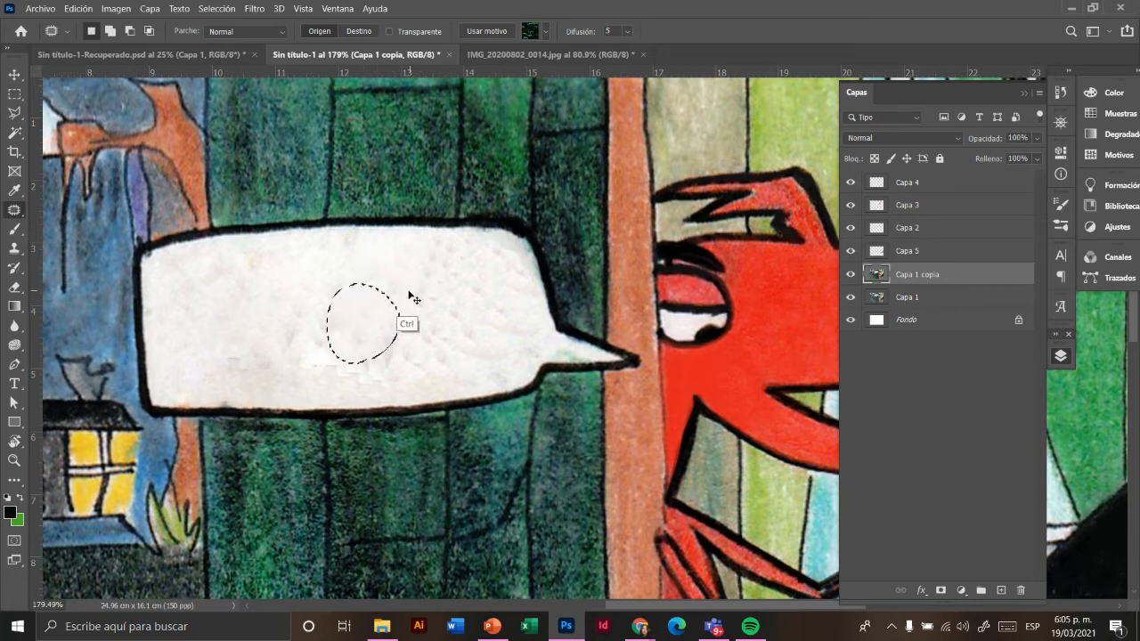
Step: Patch the rough texture across the centre and right half of the balloon, and deselect
mouse_move(436, 266)
left_mouse_down()
mouse_move(400, 331)
mouse_move(439, 357)
mouse_move(478, 340)
mouse_move(437, 266)
left_mouse_up()
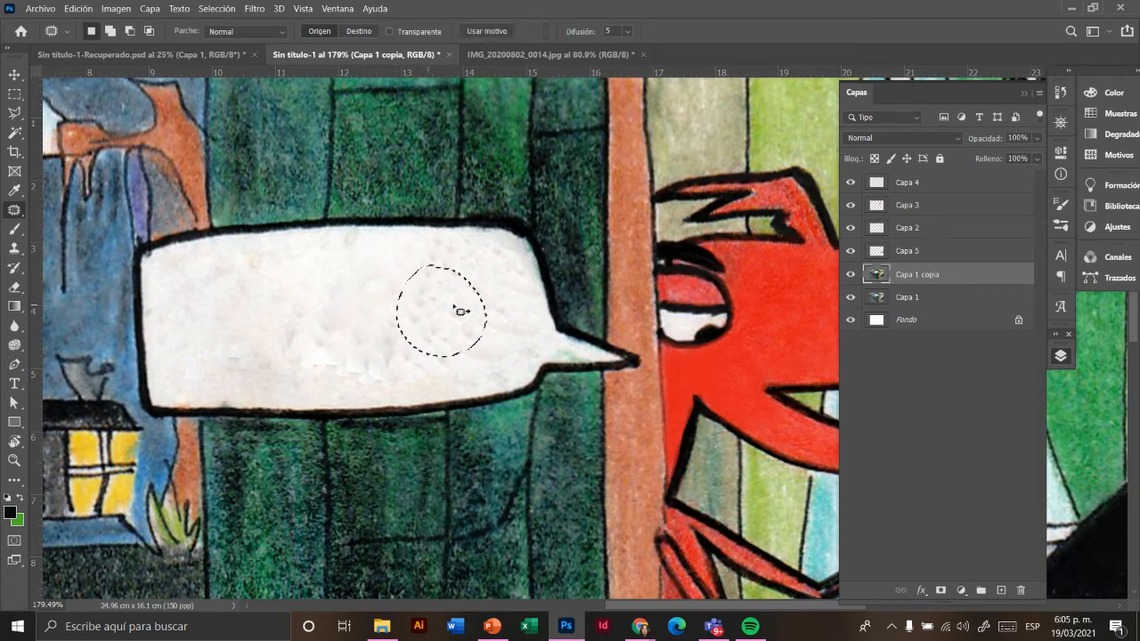
mouse_move(458, 308)
left_mouse_down()
mouse_move(514, 253)
mouse_move(460, 295)
left_mouse_up()
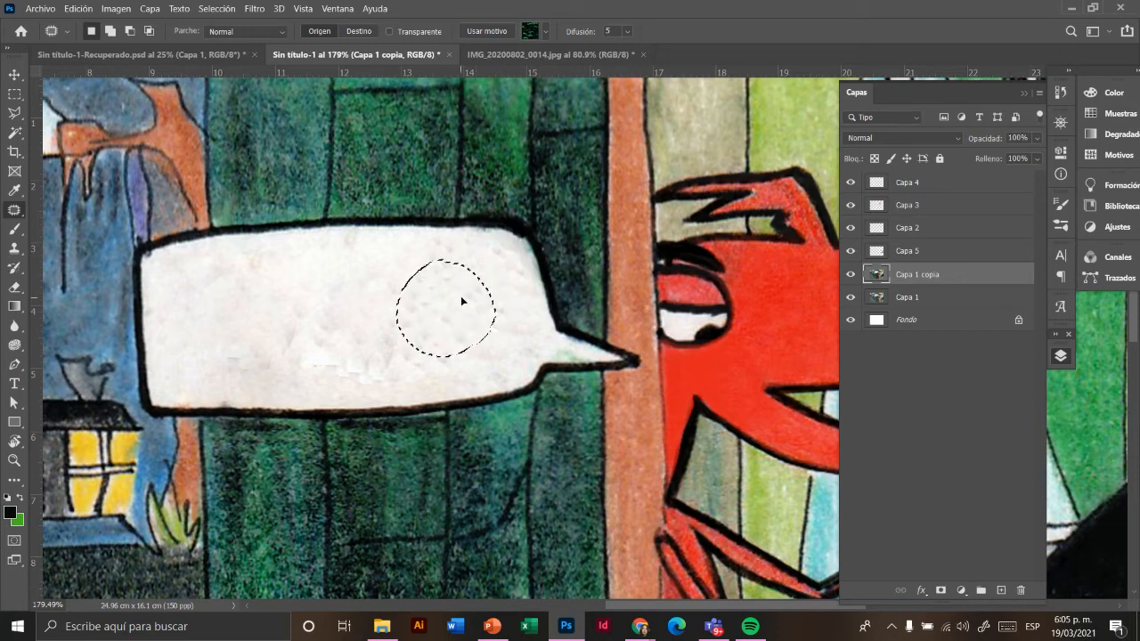
left_click(394, 278)
mouse_move(395, 276)
left_mouse_down()
mouse_move(448, 330)
mouse_move(402, 280)
mouse_move(489, 337)
mouse_move(496, 321)
mouse_move(443, 272)
mouse_move(453, 316)
left_mouse_up()
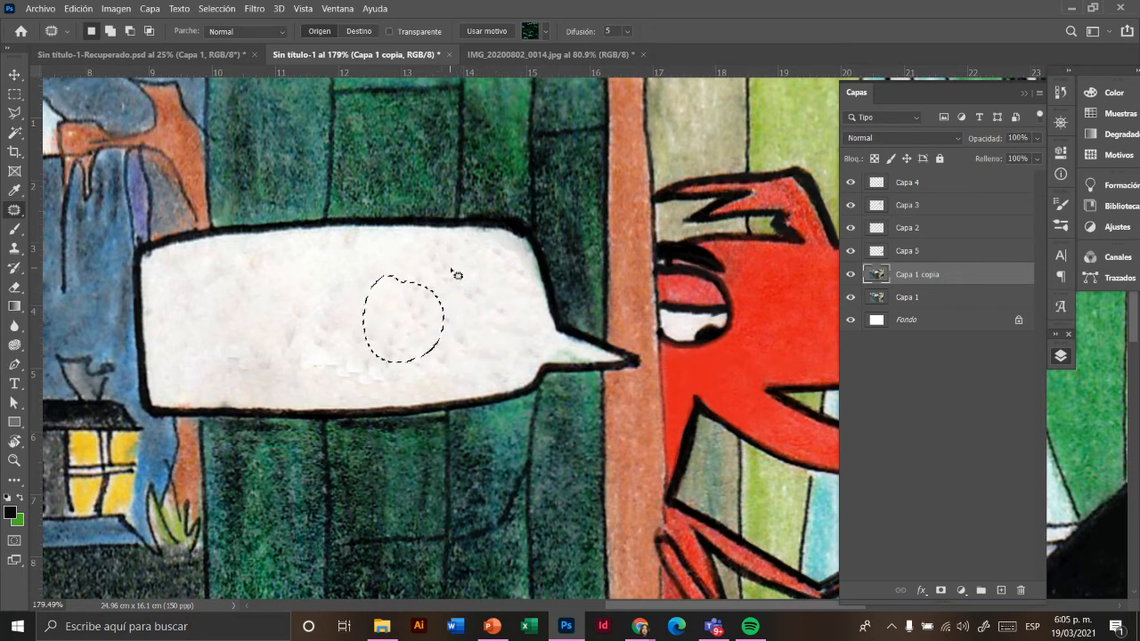
mouse_move(451, 267)
left_mouse_down()
mouse_move(428, 283)
mouse_move(418, 317)
left_mouse_up()
mouse_move(487, 280)
left_mouse_down()
mouse_move(453, 267)
mouse_move(508, 283)
mouse_move(514, 297)
mouse_move(482, 349)
left_mouse_up()
left_click(456, 362)
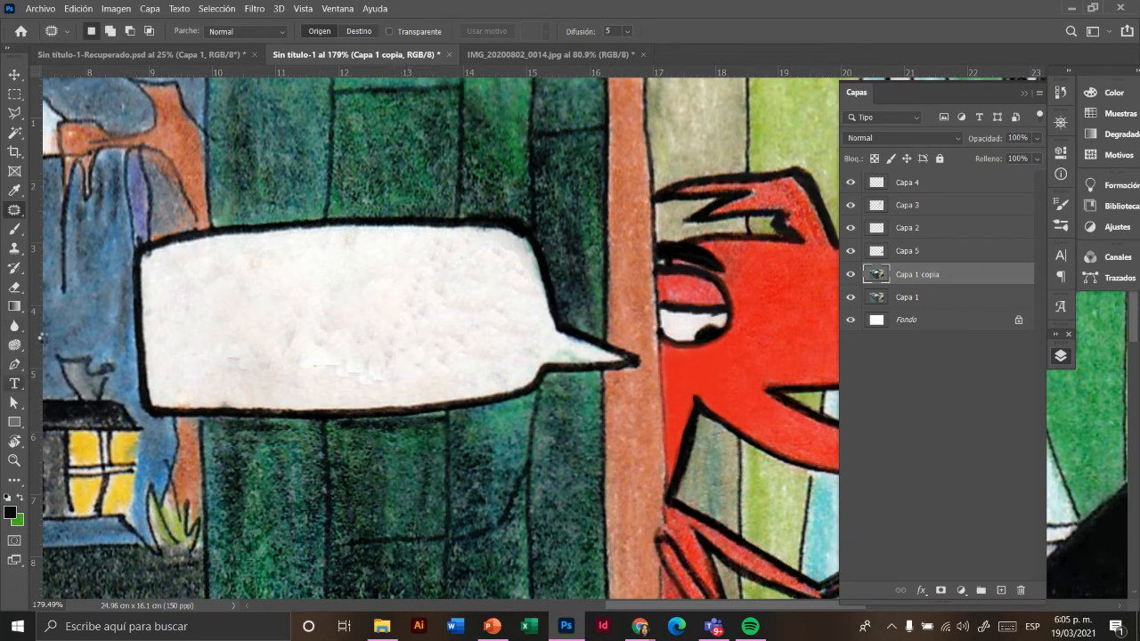
Step: Draw a horizontal text box inside the empty balloon and set its font size to 9 pt
left_click(14, 383)
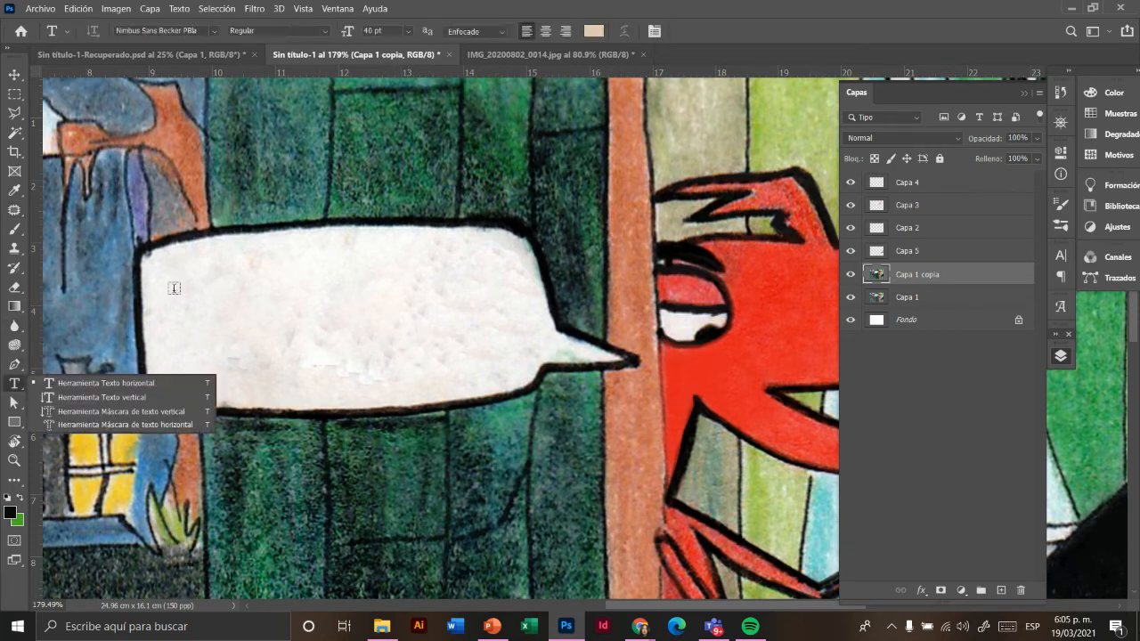
left_click_drag(176, 262, 514, 366)
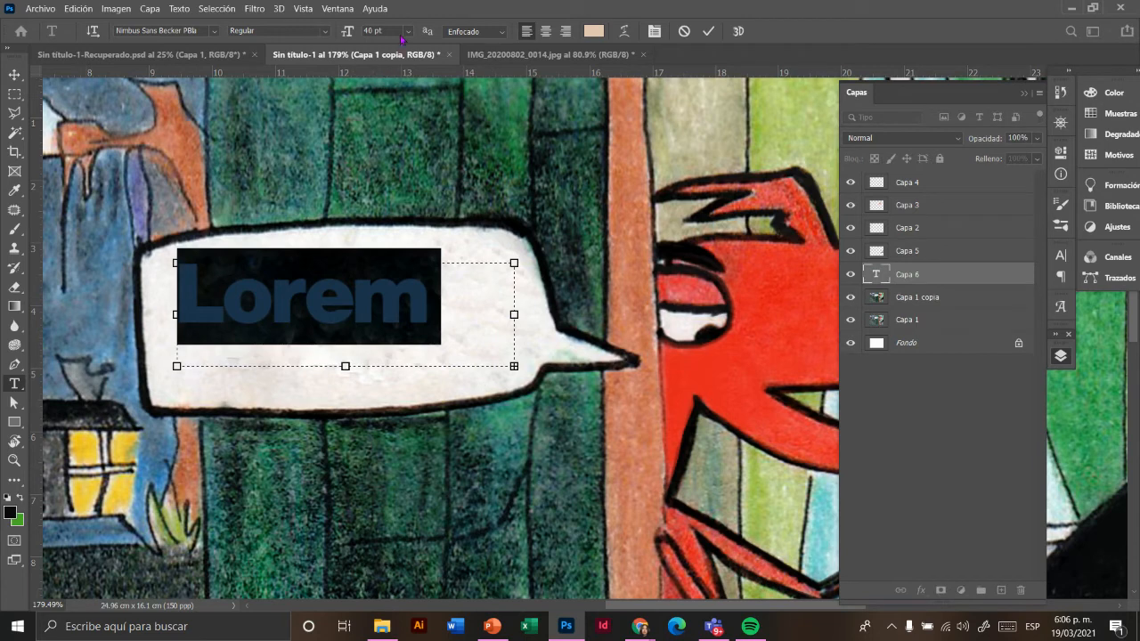
left_click(406, 33)
left_click(391, 93)
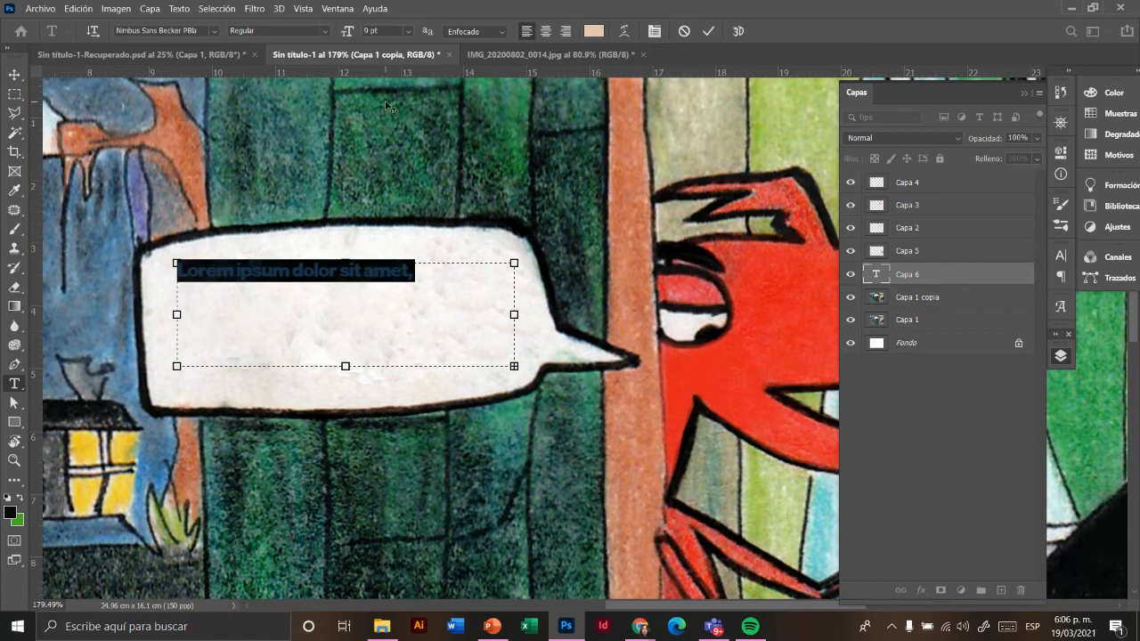
Step: Replace the placeholder text with "¡Es una melodía excelente!", including the opening and closing exclamation marks
key("BackSpace")
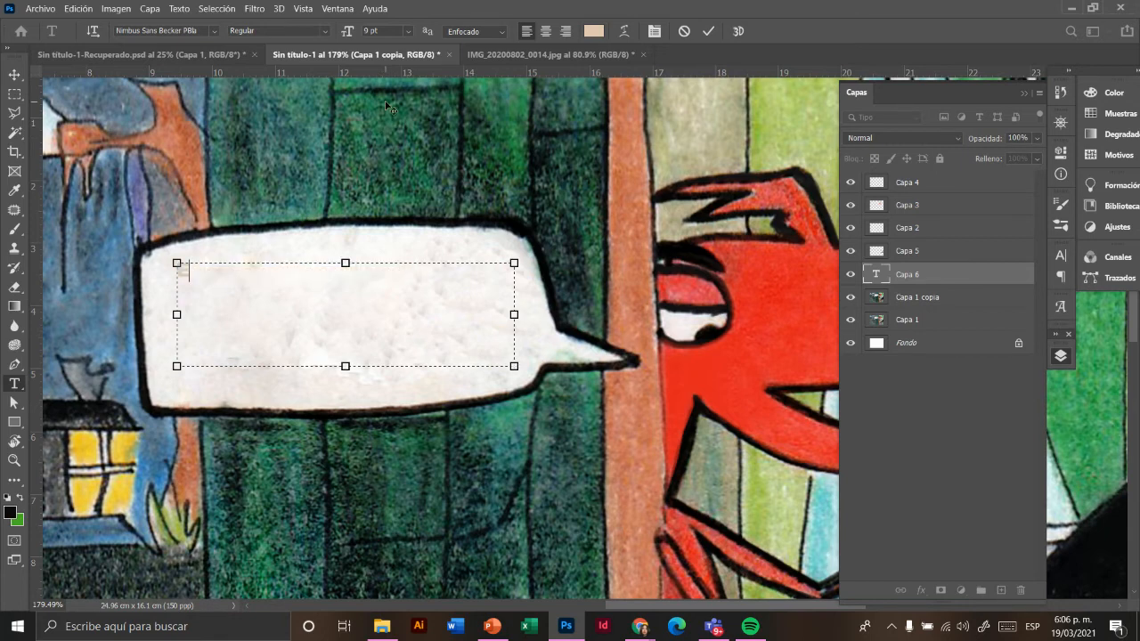
type("Es una melodia exc")
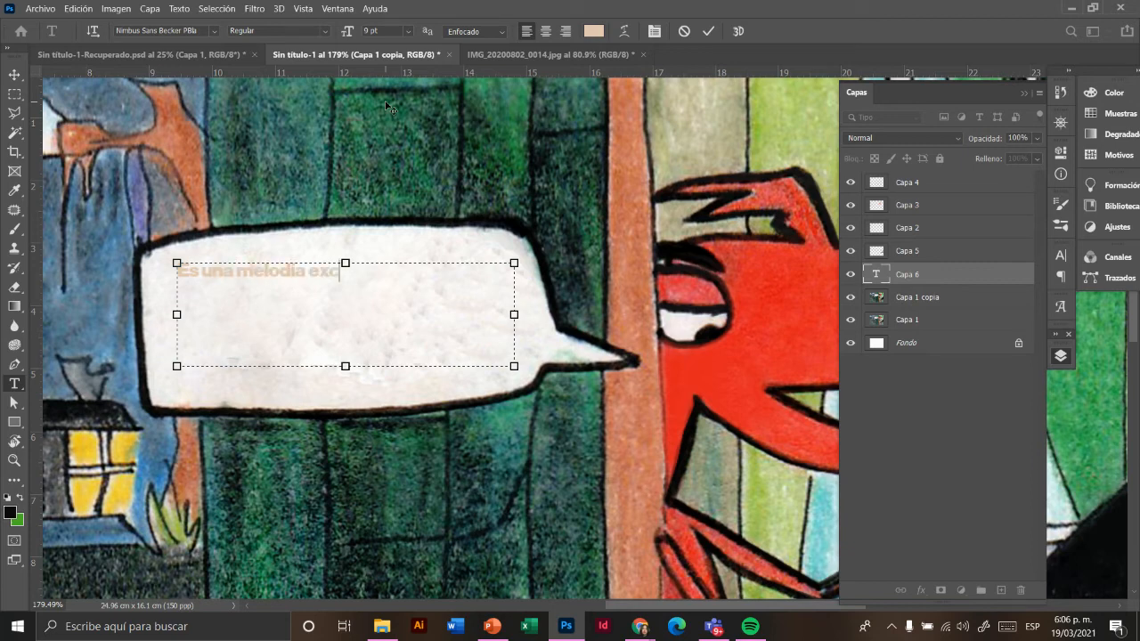
type("elente")
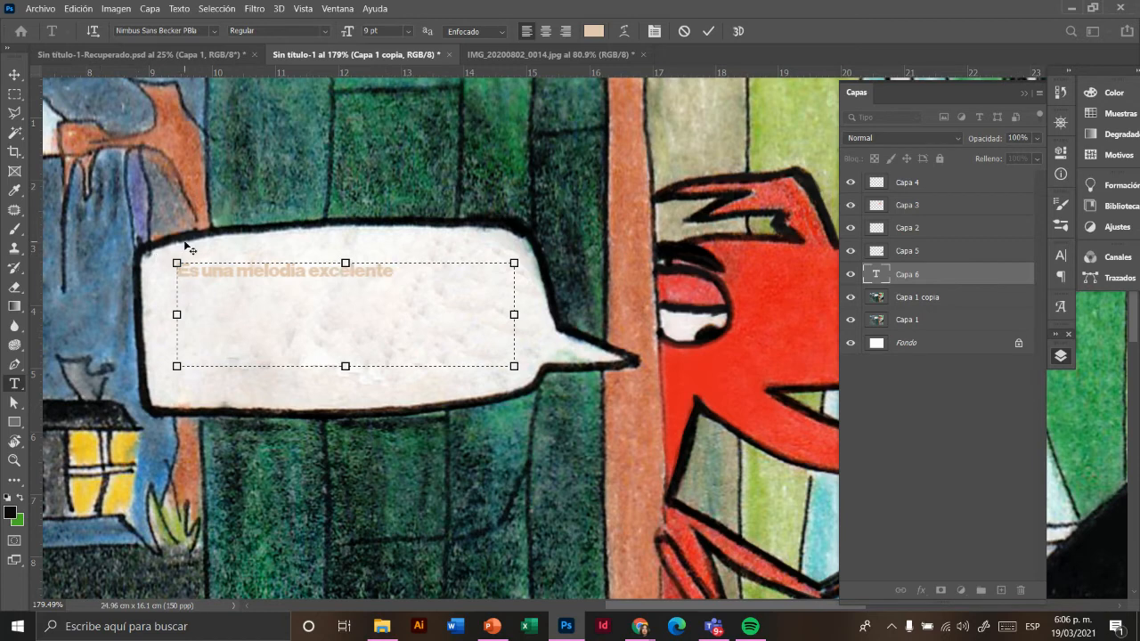
key("Home")
type("¿")
key("BackSpace")
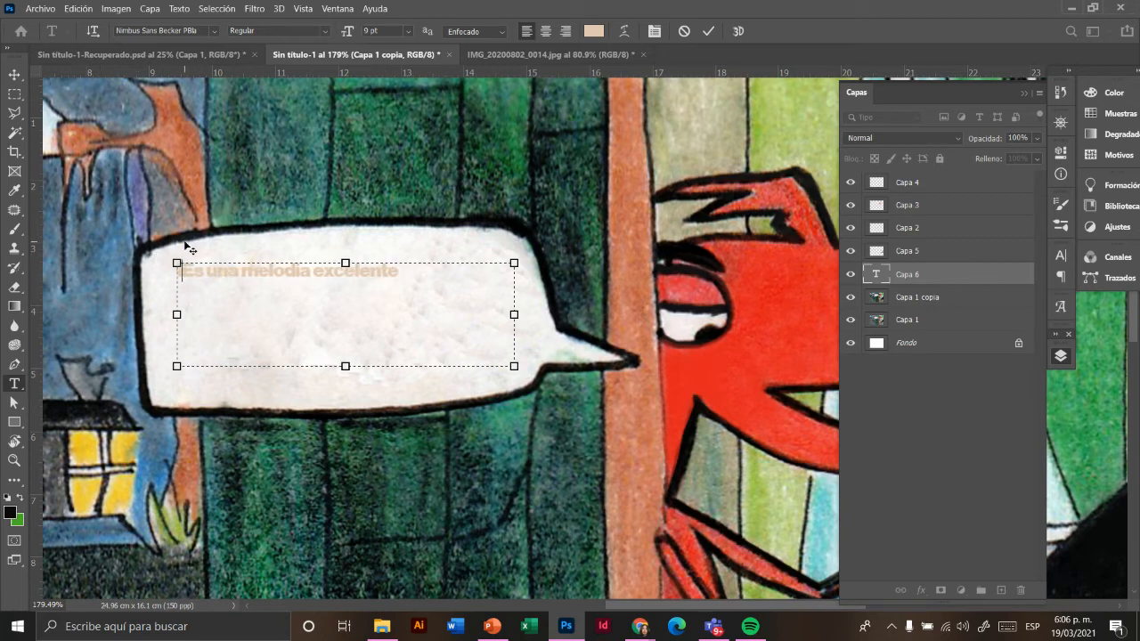
type("¡")
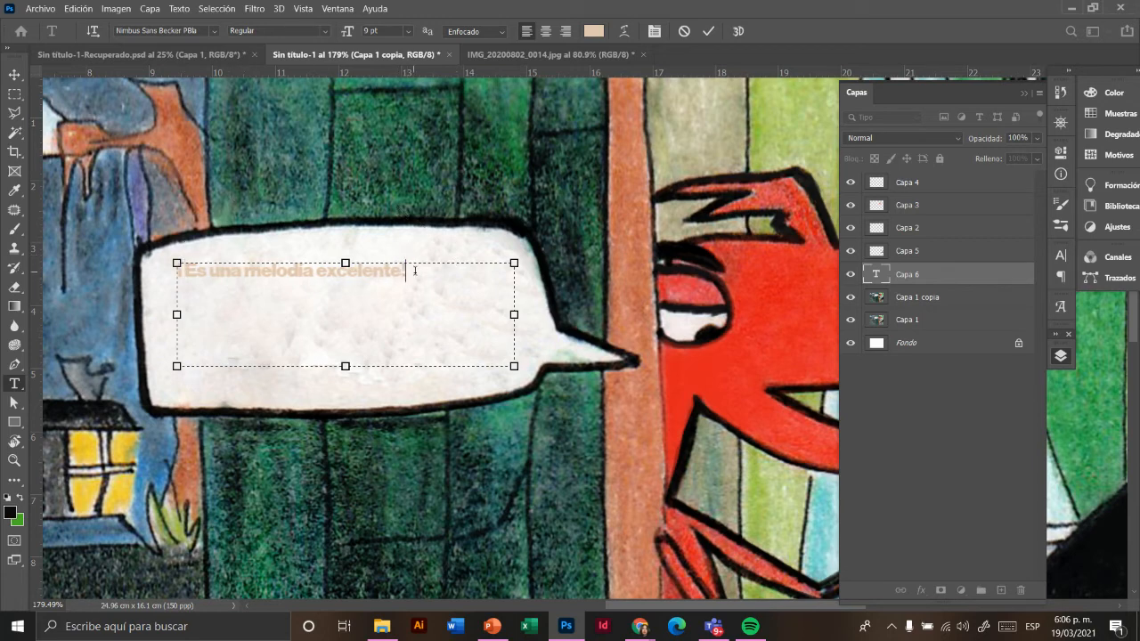
Step: Colour all of the balloon text near-black, 0a0b0c
key("ctrl+a")
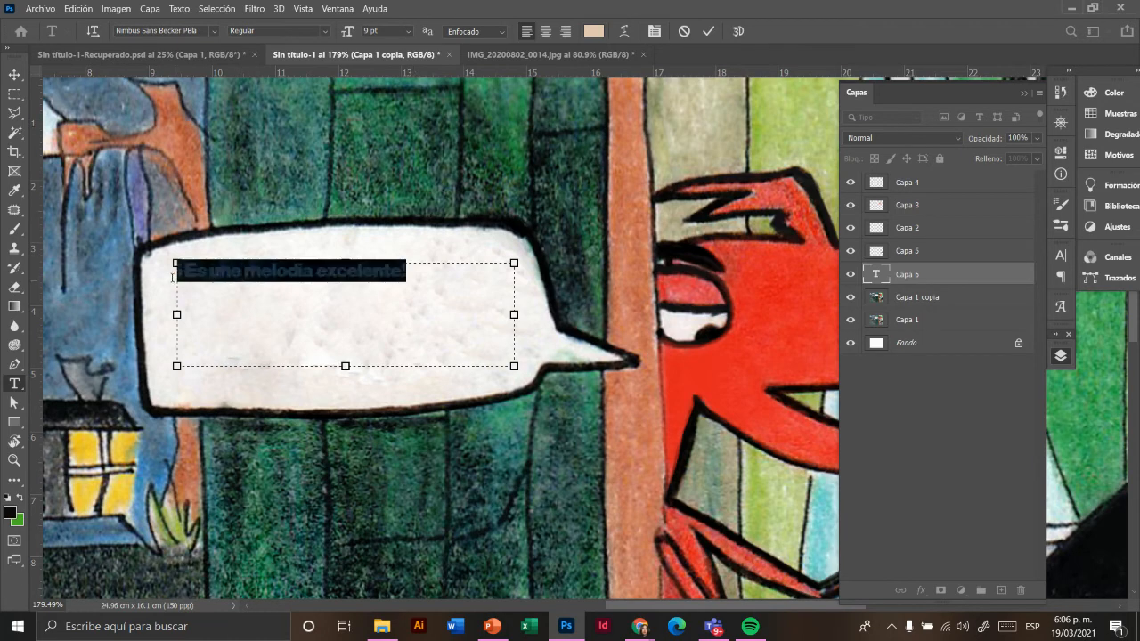
left_click(12, 514)
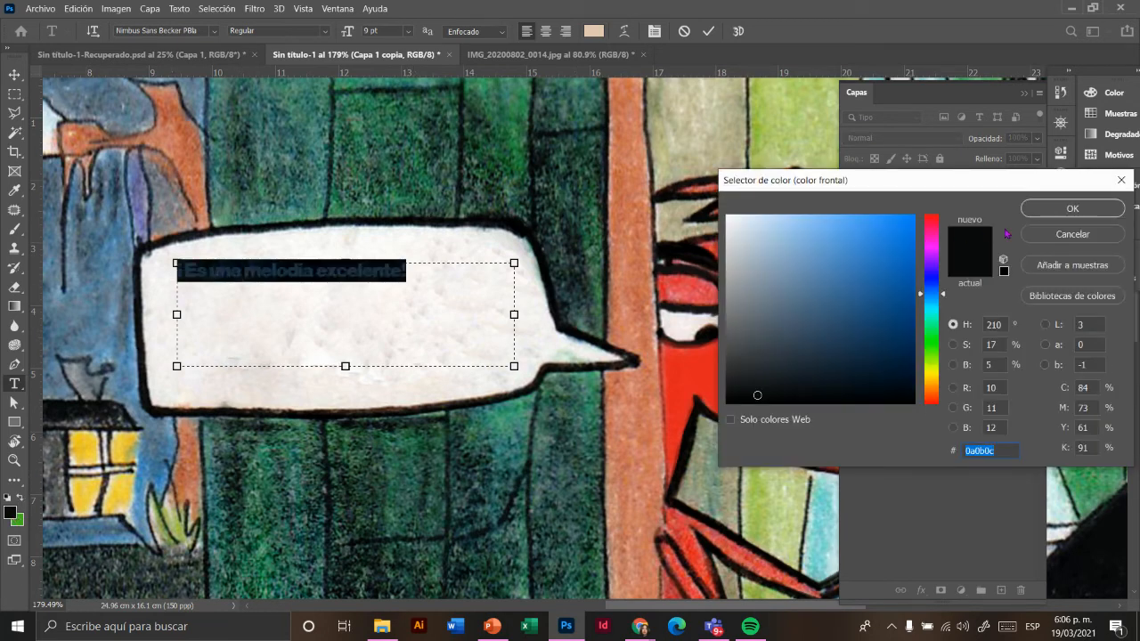
left_click(1073, 209)
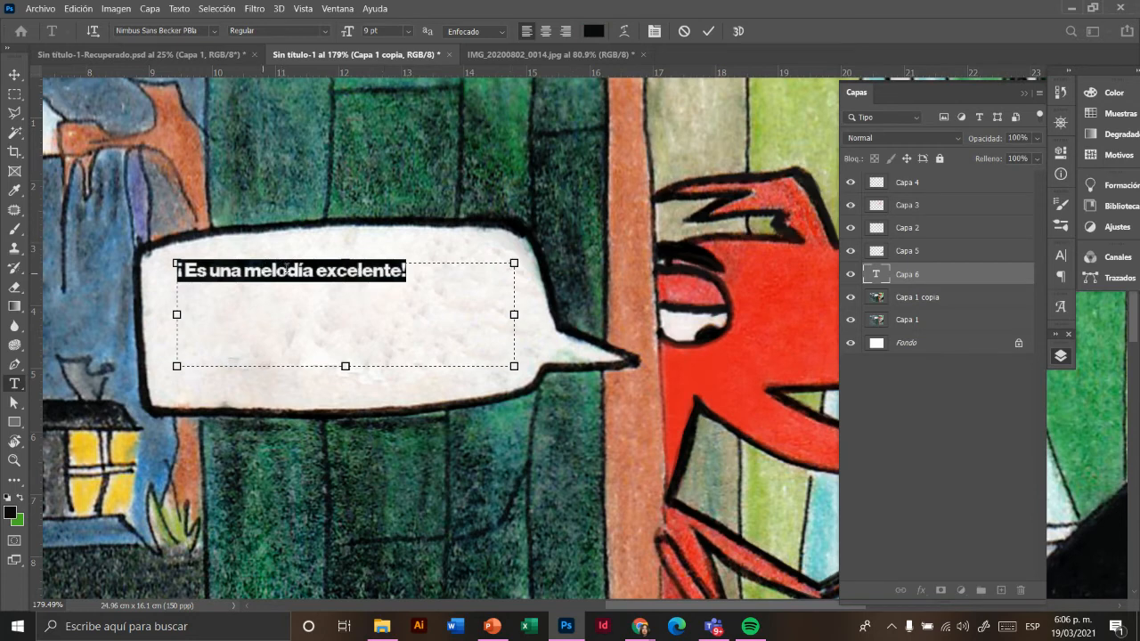
Step: Break the balloon text before "melodía" so that "melodía excelente!" goes on a second line
left_click(289, 274)
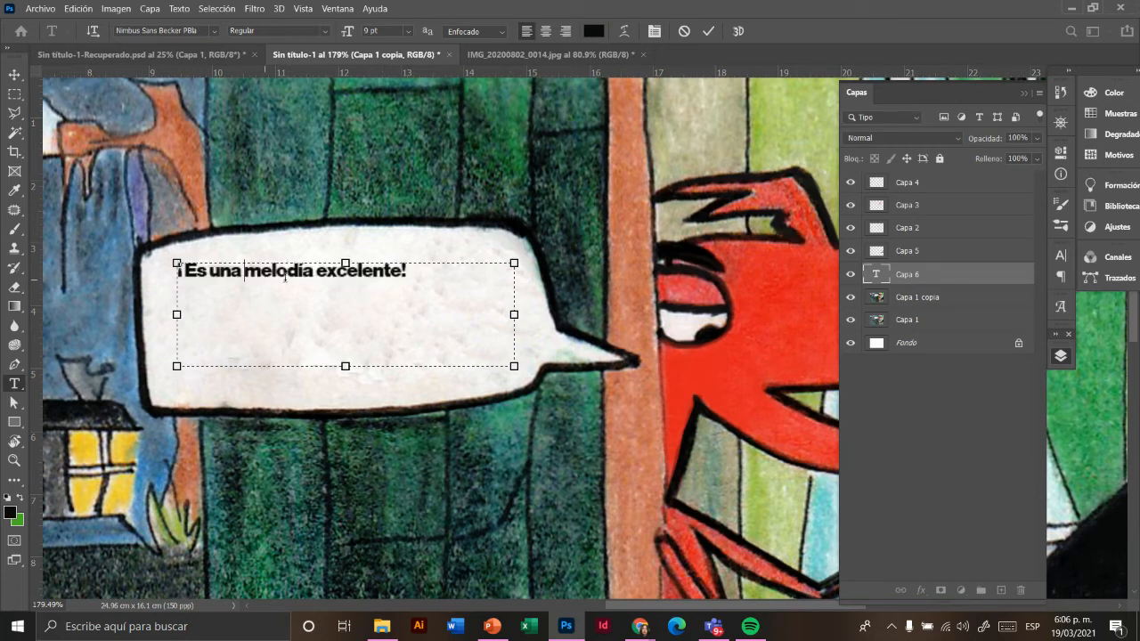
key("BackSpace")
key("BackSpace")
key("BackSpace")
key("BackSpace")
key("BackSpace")
key("BackSpace")
key("BackSpace")
key("BackSpace")
key("BackSpace")
key("BackSpace")
key("BackSpace")
key("BackSpace")
key("BackSpace")
key("BackSpace")
key("BackSpace")
key("BackSpace")
key("BackSpace")
key("BackSpace")
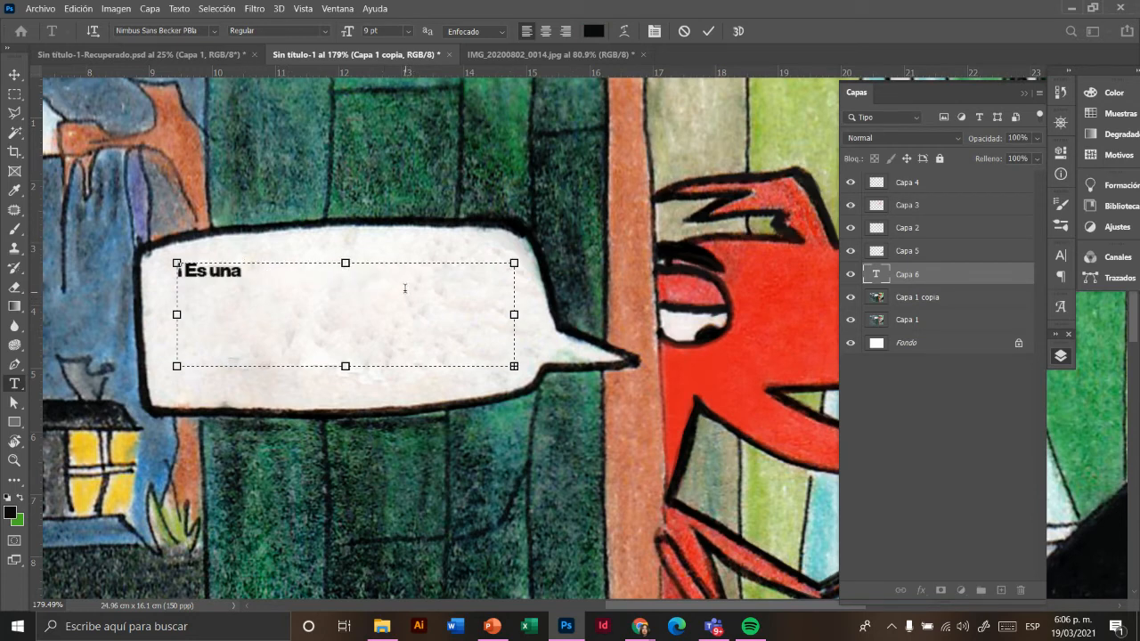
Step: Set the leading of all the balloon text to Auto in the character settings
key("ctrl+a")
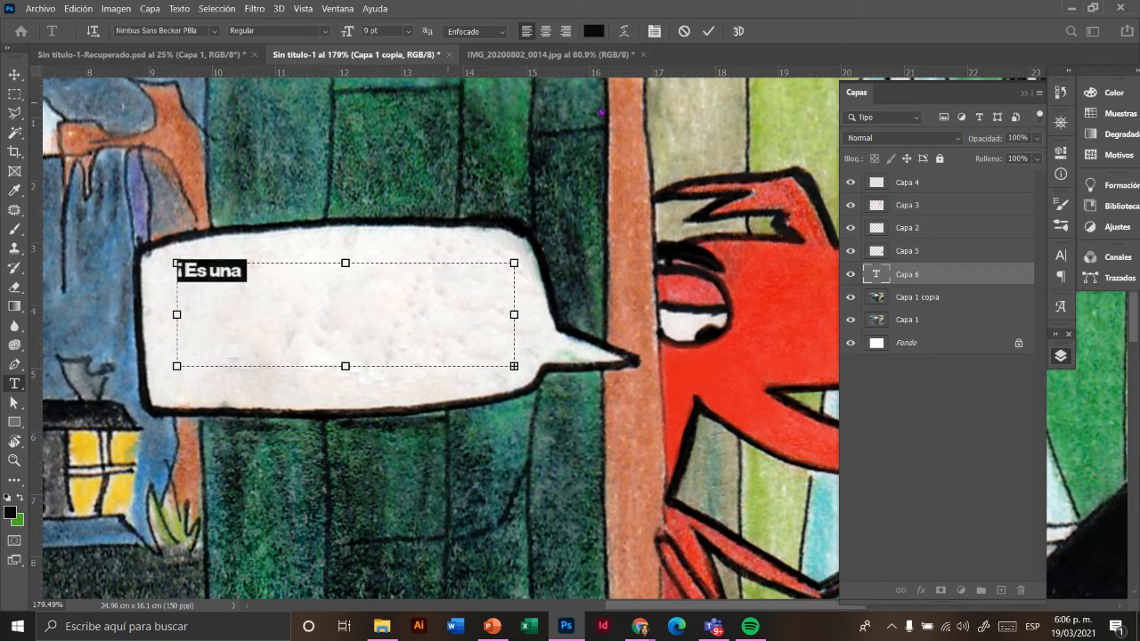
left_click(1059, 256)
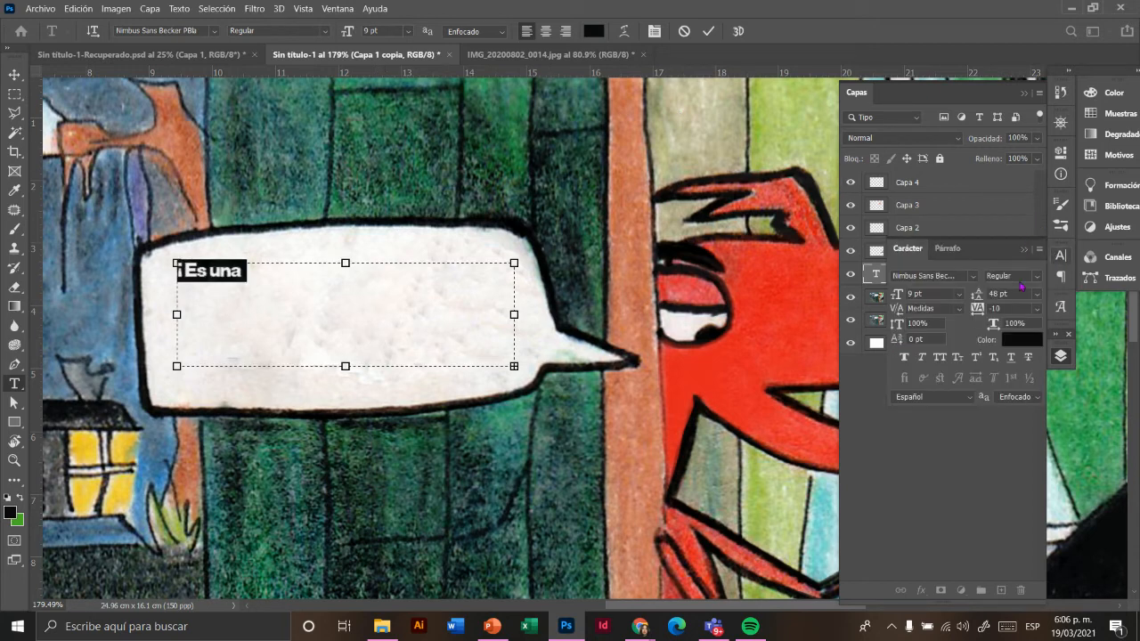
left_click(1036, 294)
left_click(1011, 303)
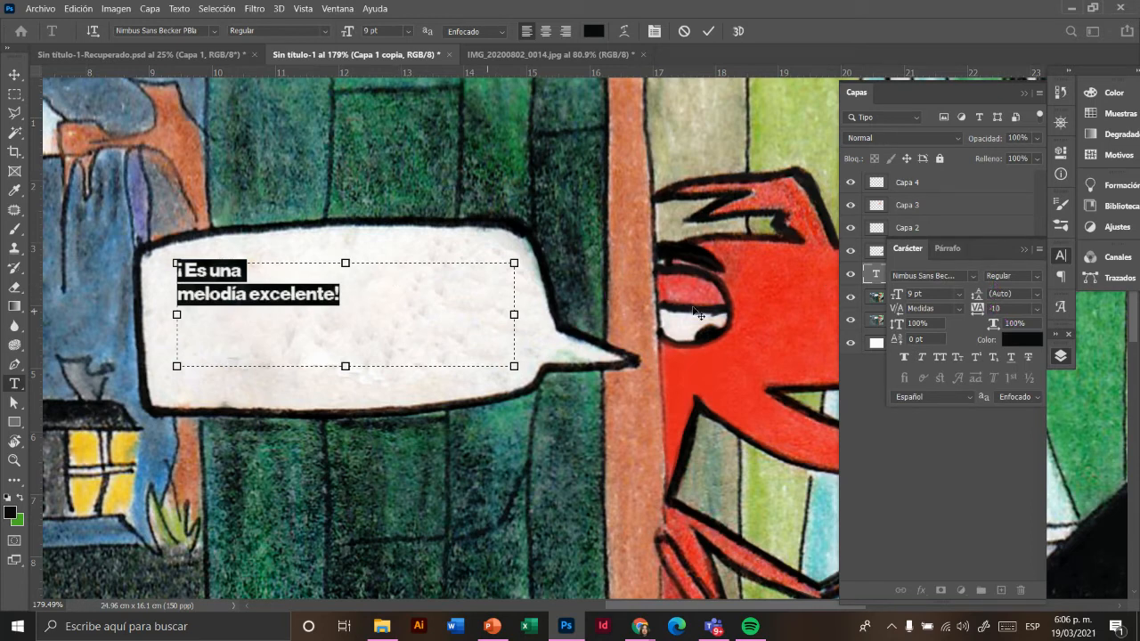
Step: Try the balloon text at 12 pt and 24 pt, and settle on a font size of 16 pt
left_click(958, 296)
left_click(938, 385)
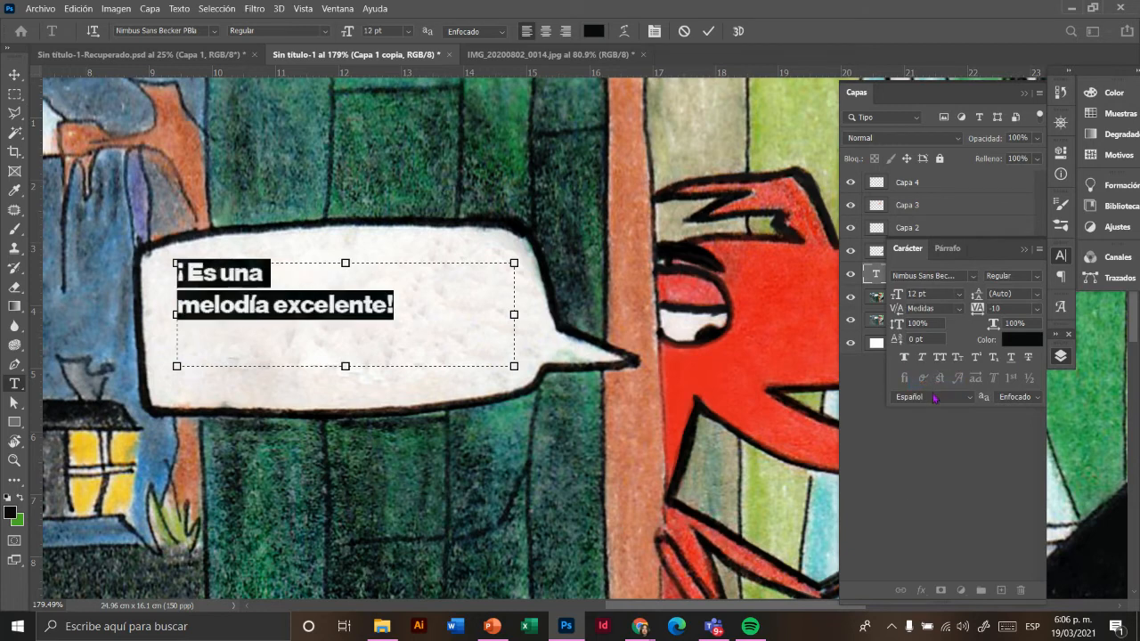
left_click(961, 299)
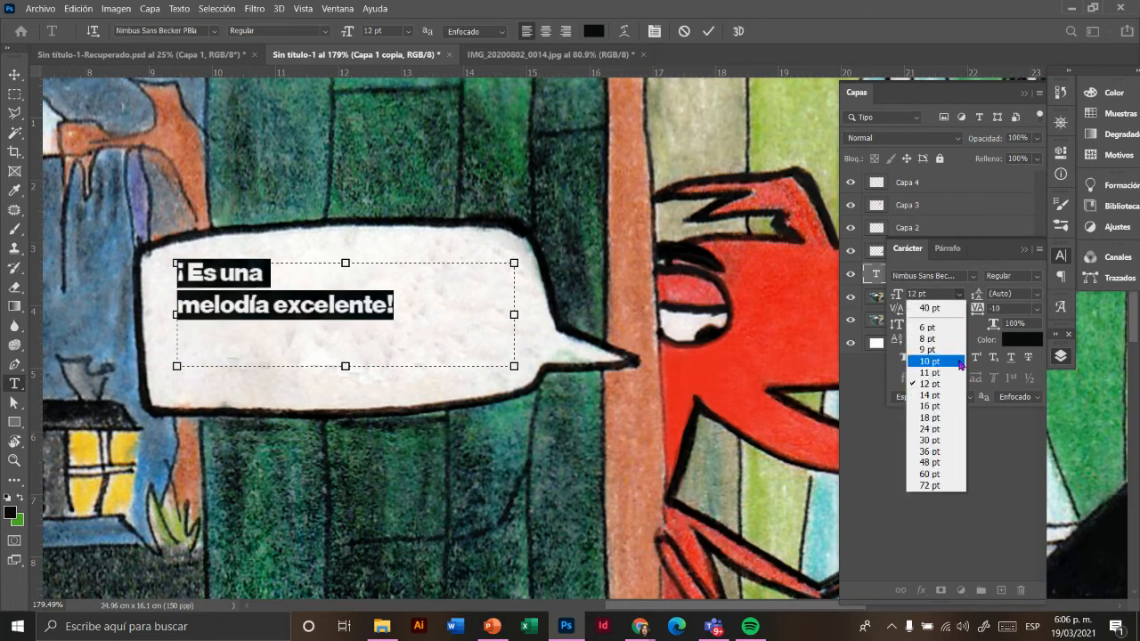
left_click(942, 434)
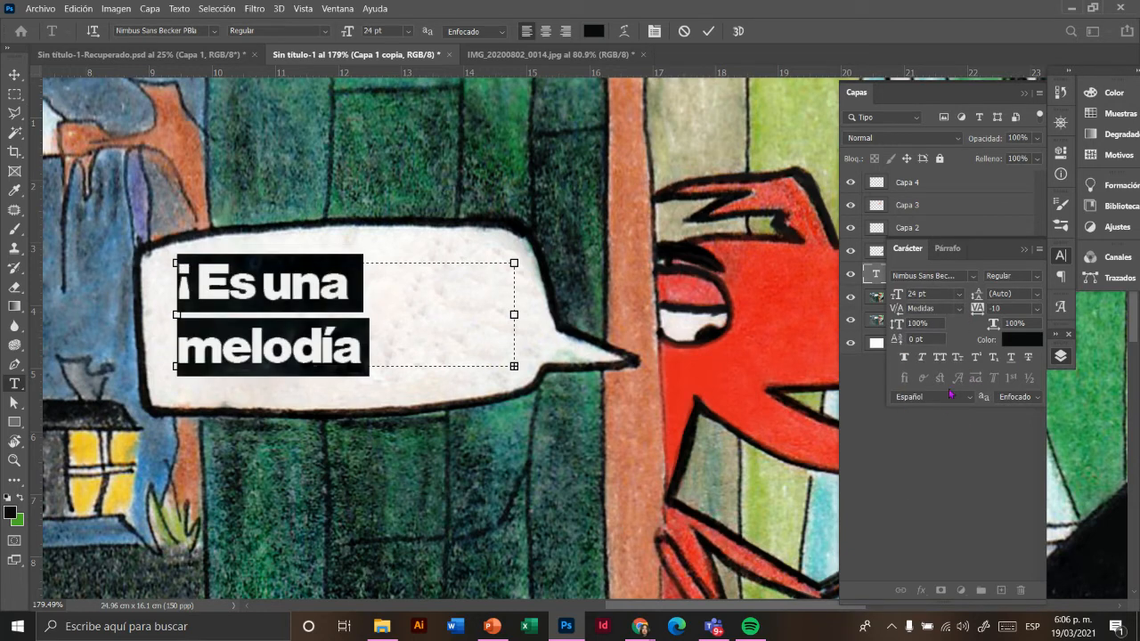
left_click(961, 300)
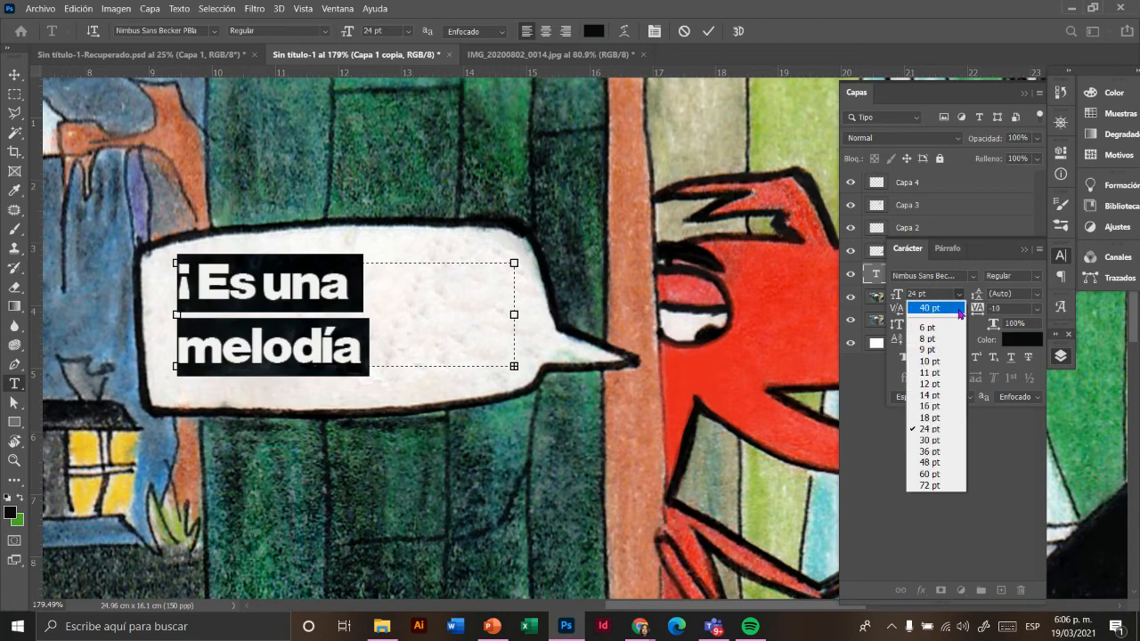
left_click(942, 411)
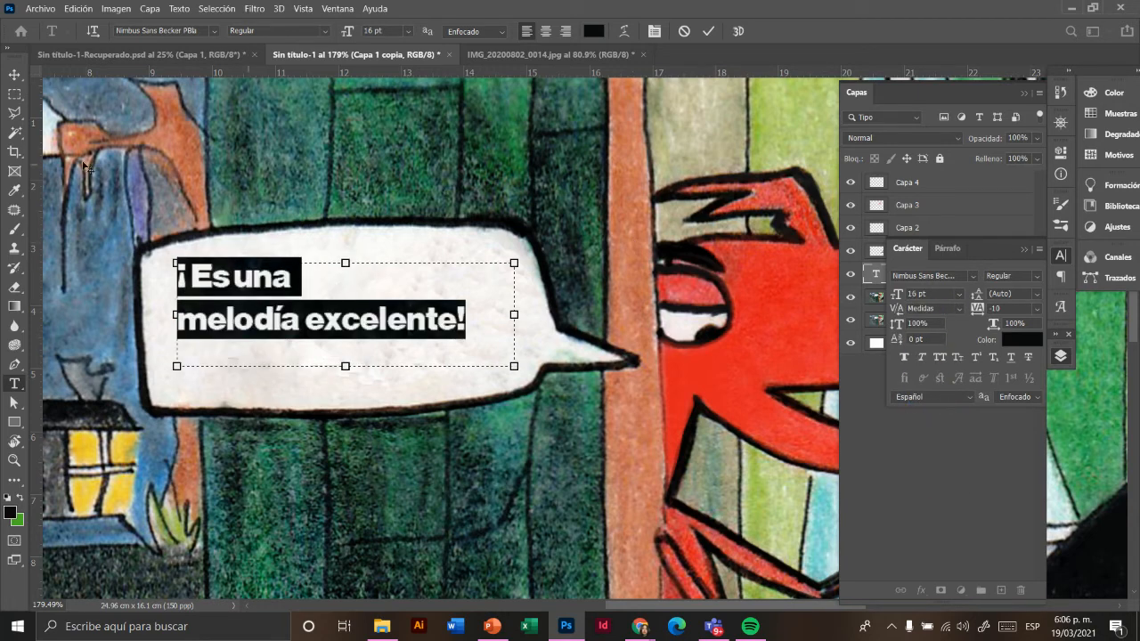
Step: Move the text slightly down and right within the balloon, and remove the line break before "melodía"
left_click(15, 75)
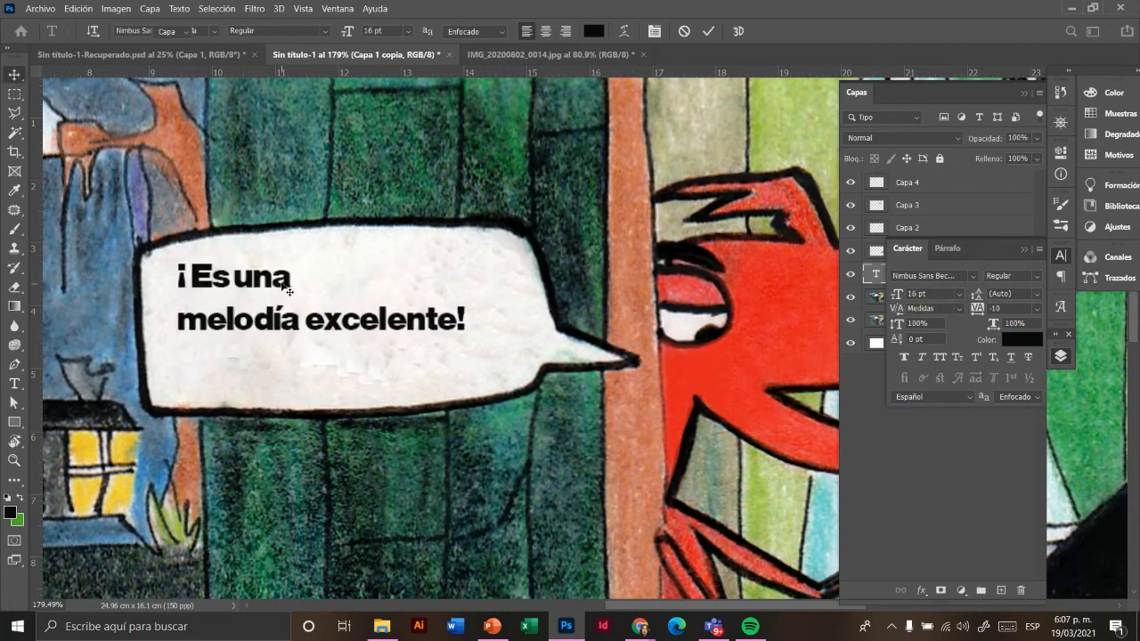
mouse_move(289, 294)
left_mouse_down()
mouse_move(314, 315)
mouse_move(294, 305)
left_mouse_up()
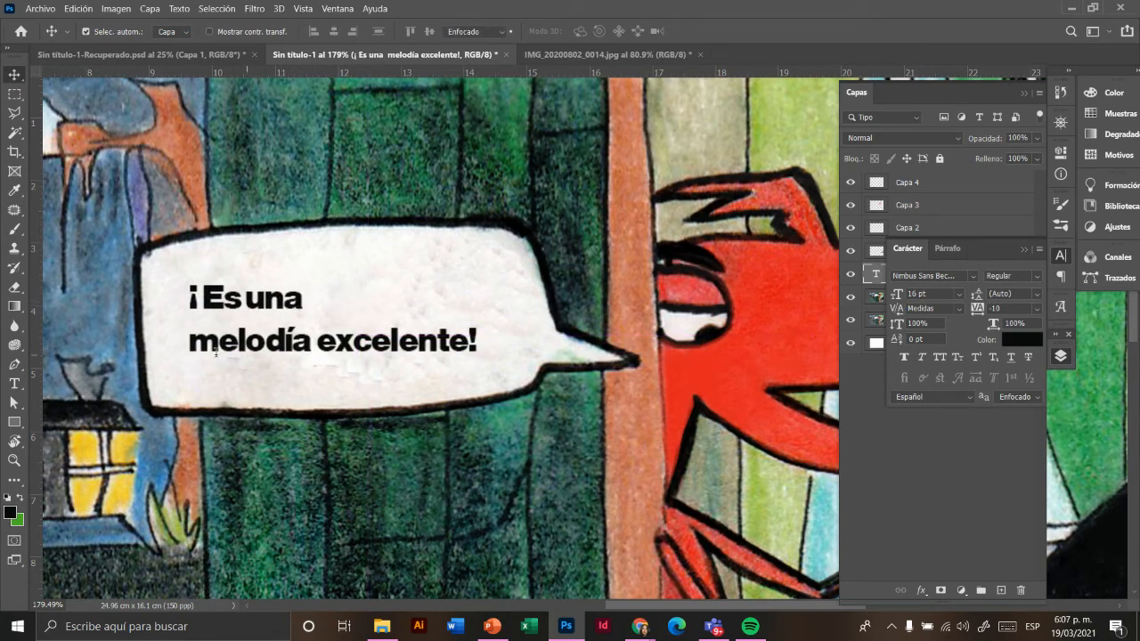
key("t")
left_click(193, 343)
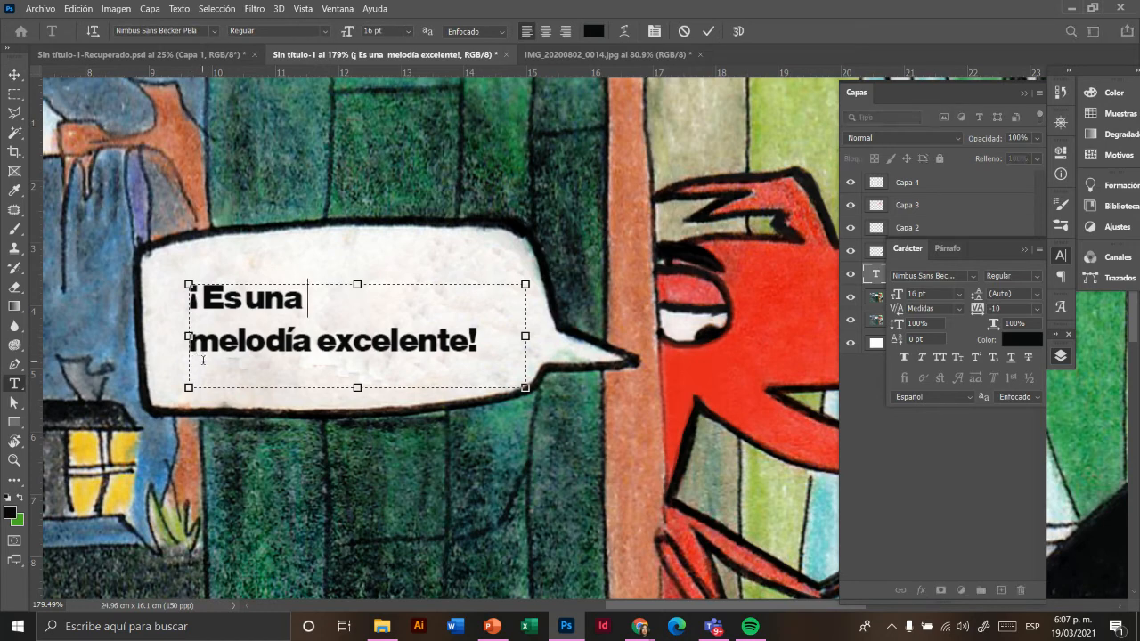
key("BackSpace")
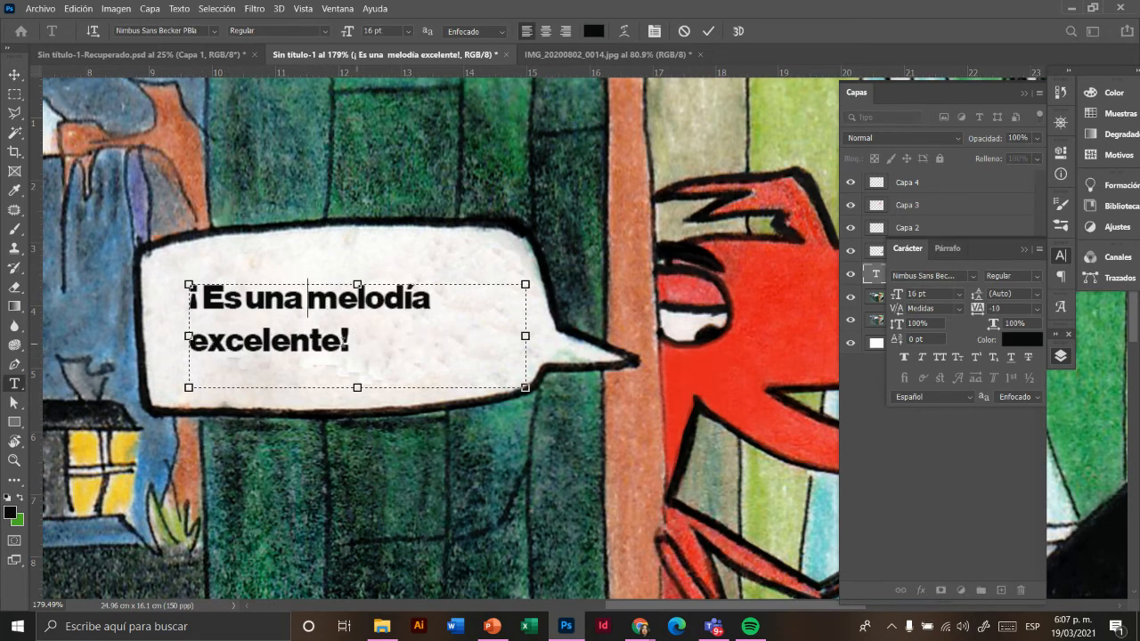
Step: Set the font size of all the "¡Es una melodía excelente!" balloon text to 22 pt
left_click_drag(247, 335, 178, 306)
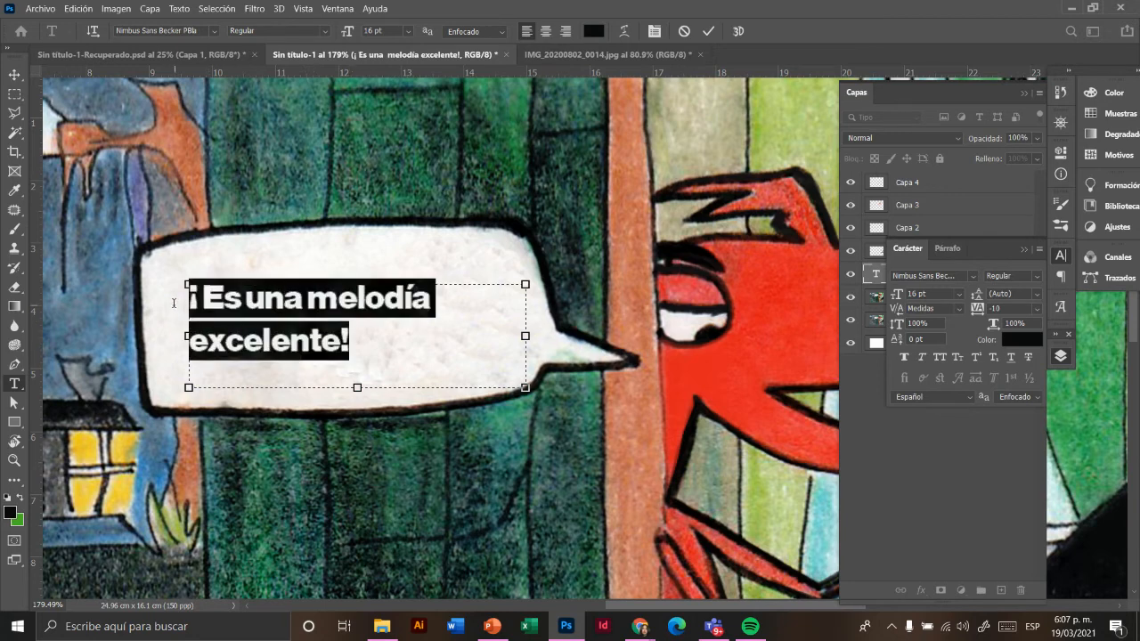
left_click(959, 295)
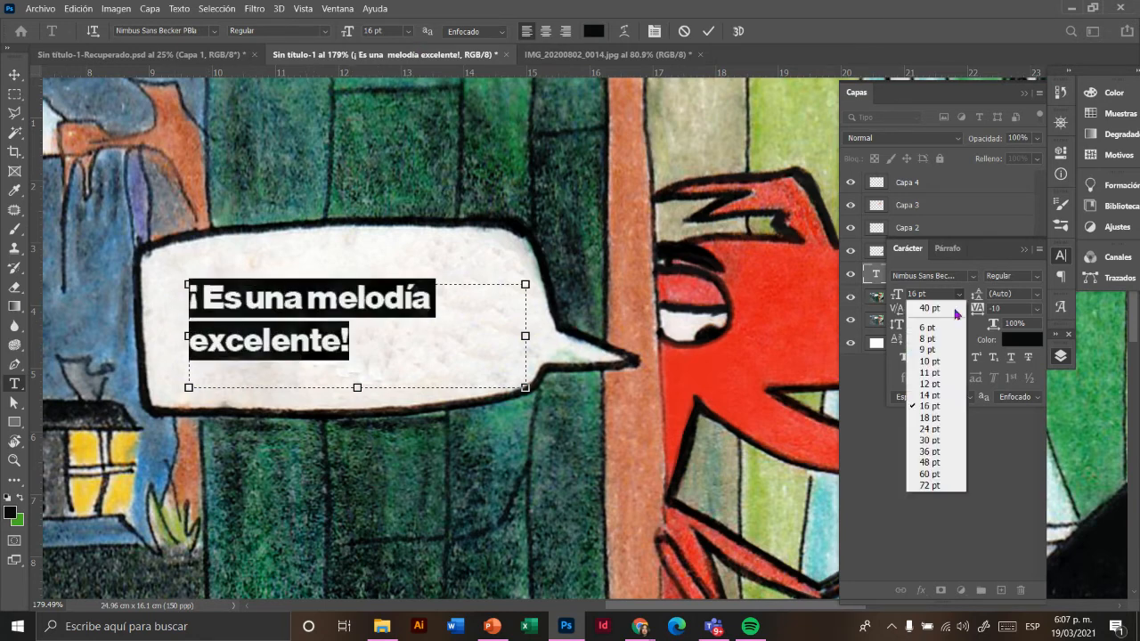
left_click(937, 414)
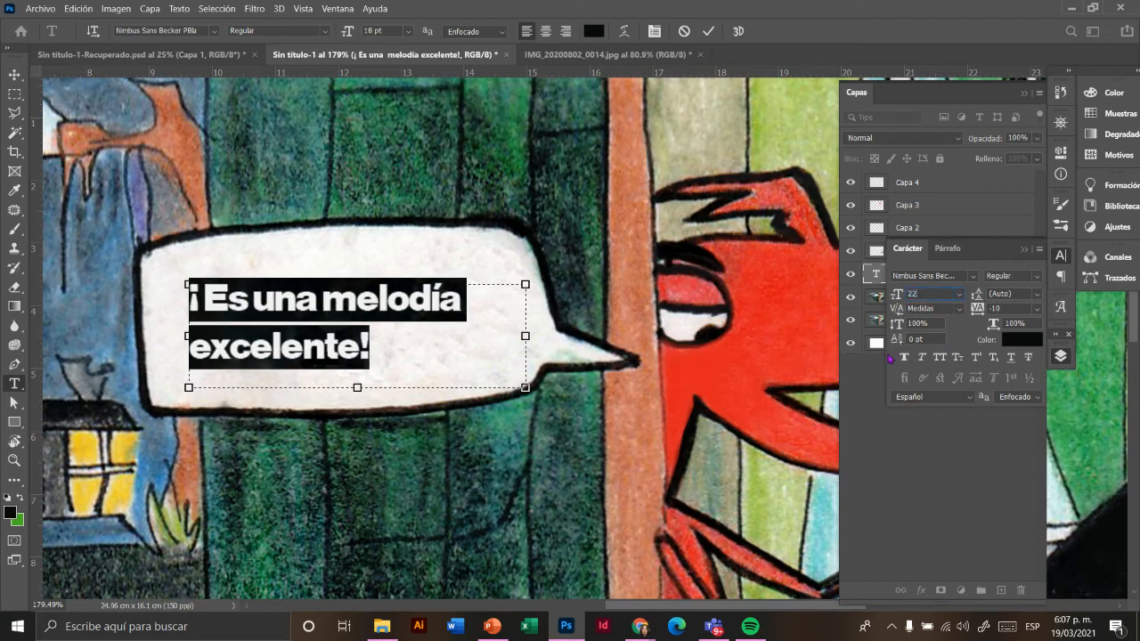
key("Return")
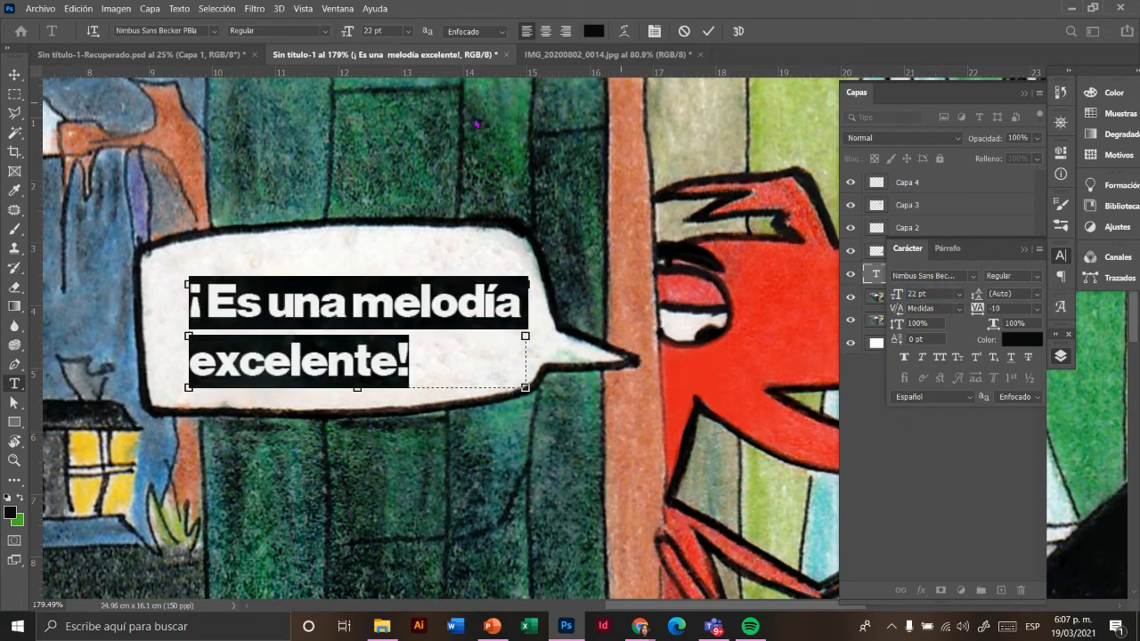
left_click(50, 109)
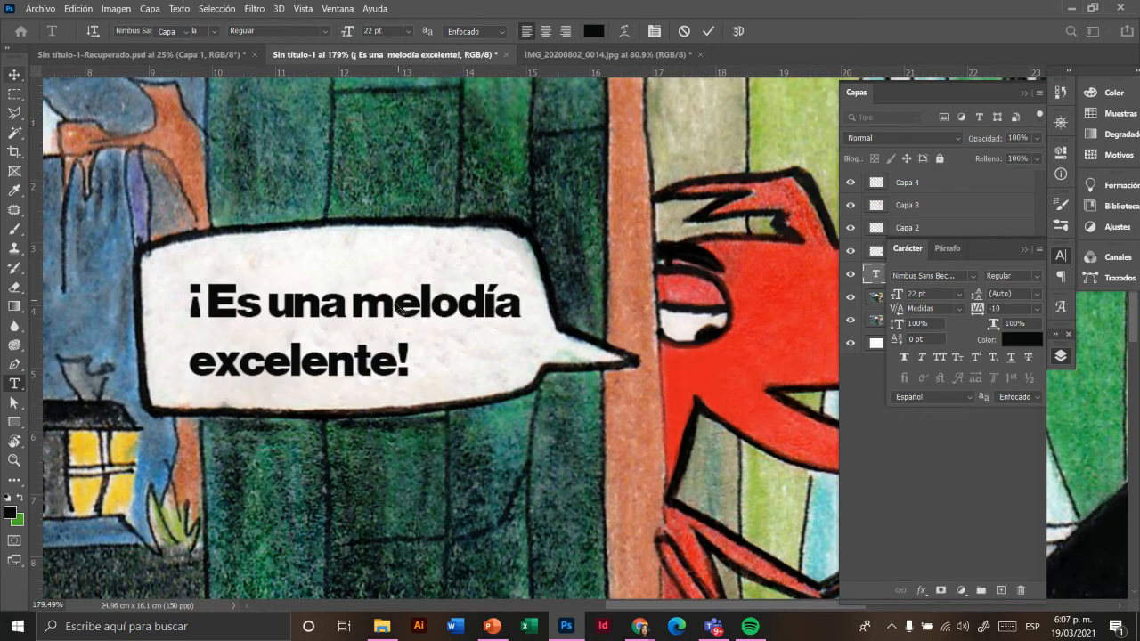
Step: Move the text slightly up and left within the balloon, and centre-align both lines
key("v")
left_click_drag(389, 312, 377, 295)
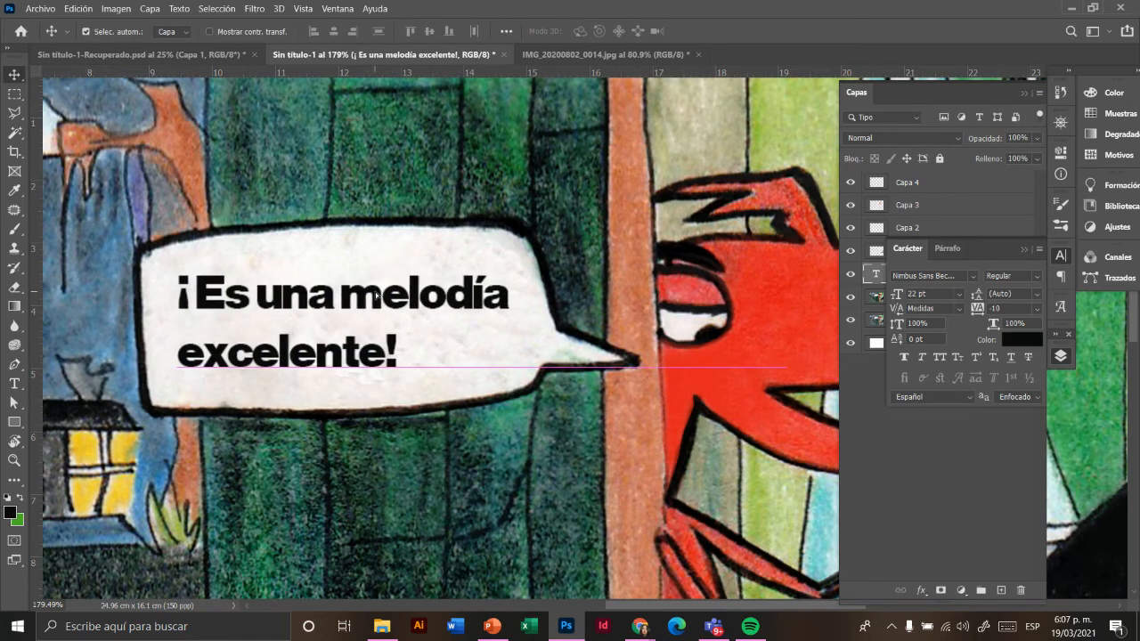
double_click(374, 304)
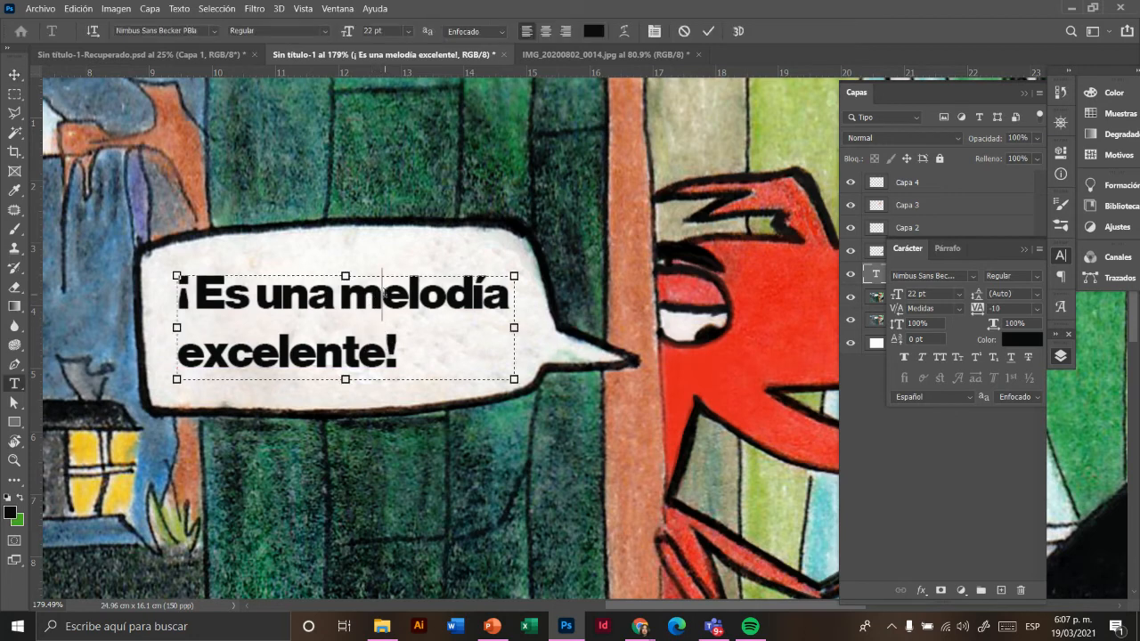
key("ctrl+a")
left_click(546, 31)
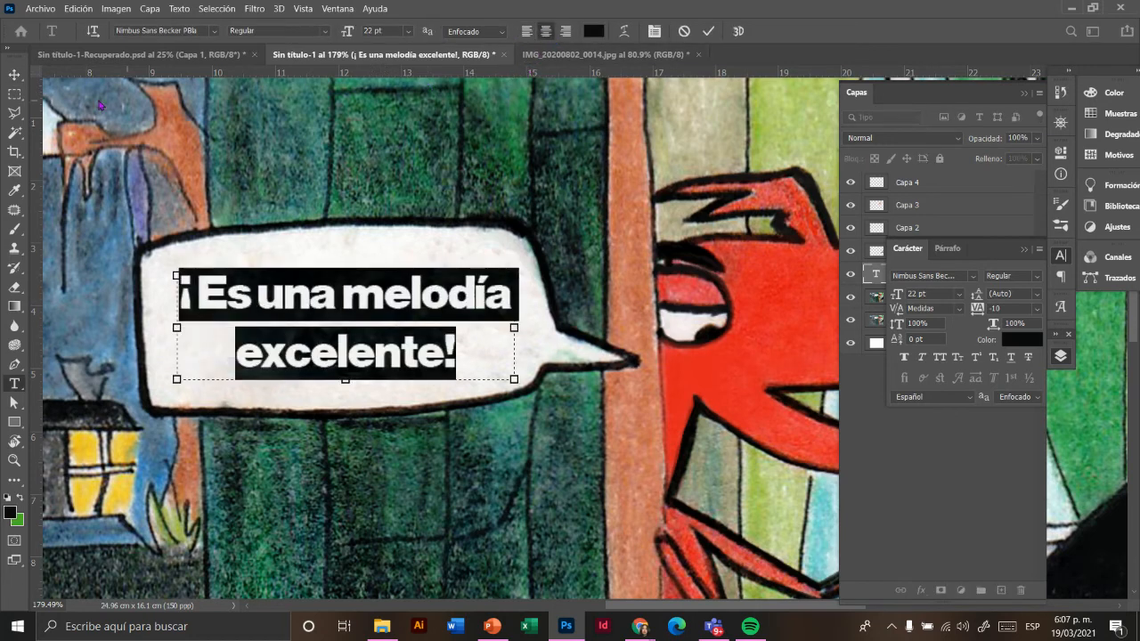
left_click(17, 78)
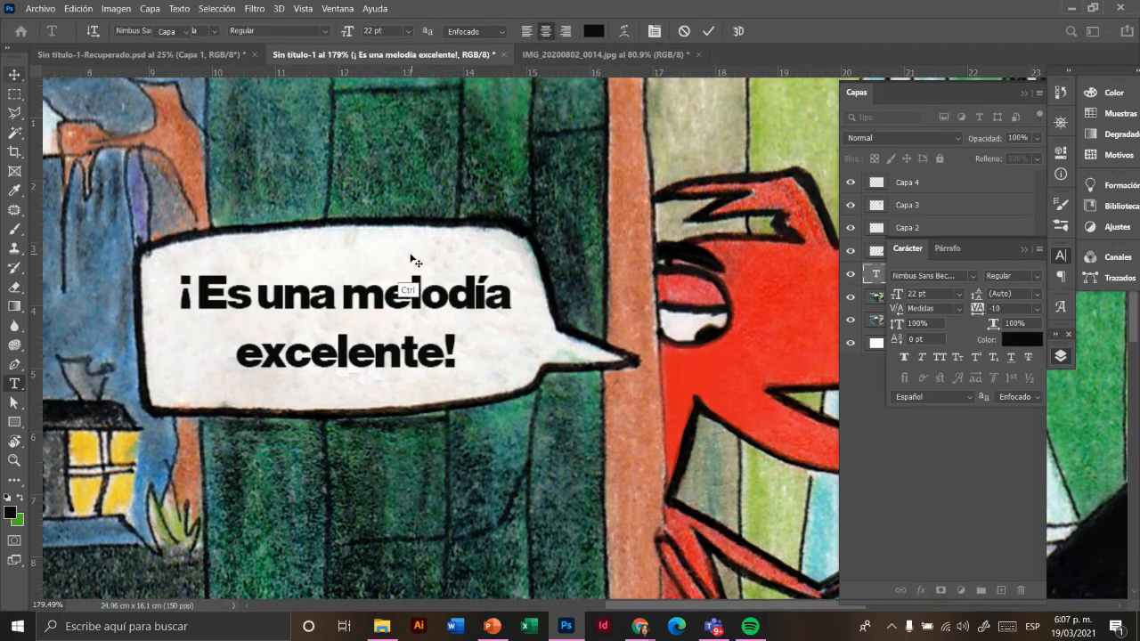
Step: Rotate the balloon text about 2.2° counterclockwise to follow the tilt of the balloon
key("ctrl+t")
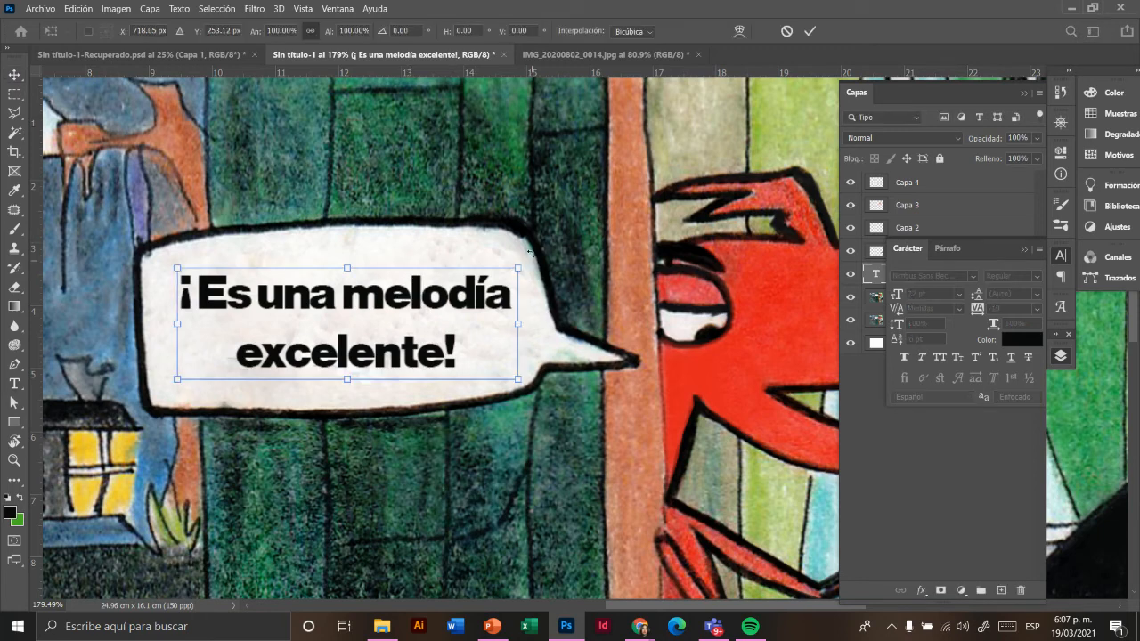
left_click_drag(532, 259, 527, 256)
key("Return")
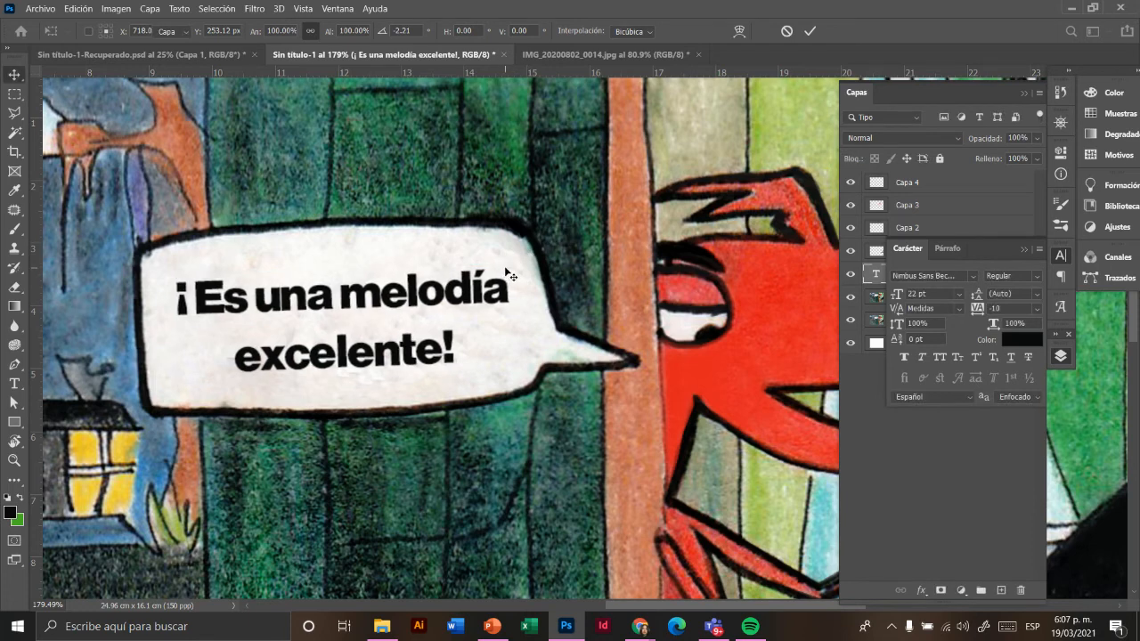
Step: Try leadings of 16, 18 and 24 pt on all the balloon text, and settle on 22 pt
key("t")
left_click(365, 297)
key("ctrl+a")
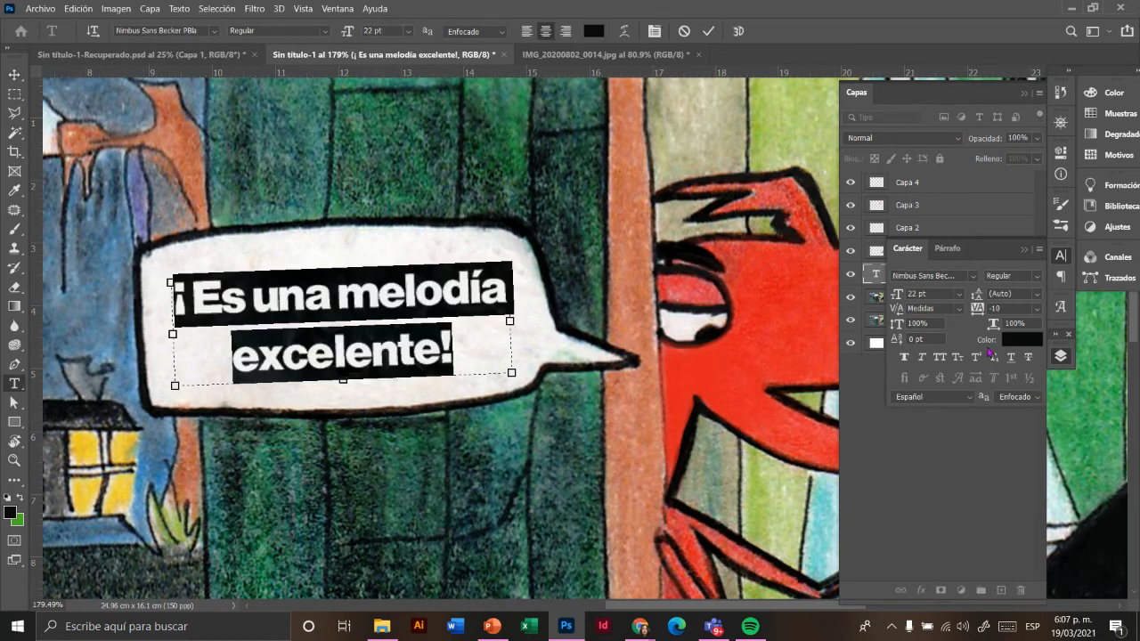
left_click(1037, 295)
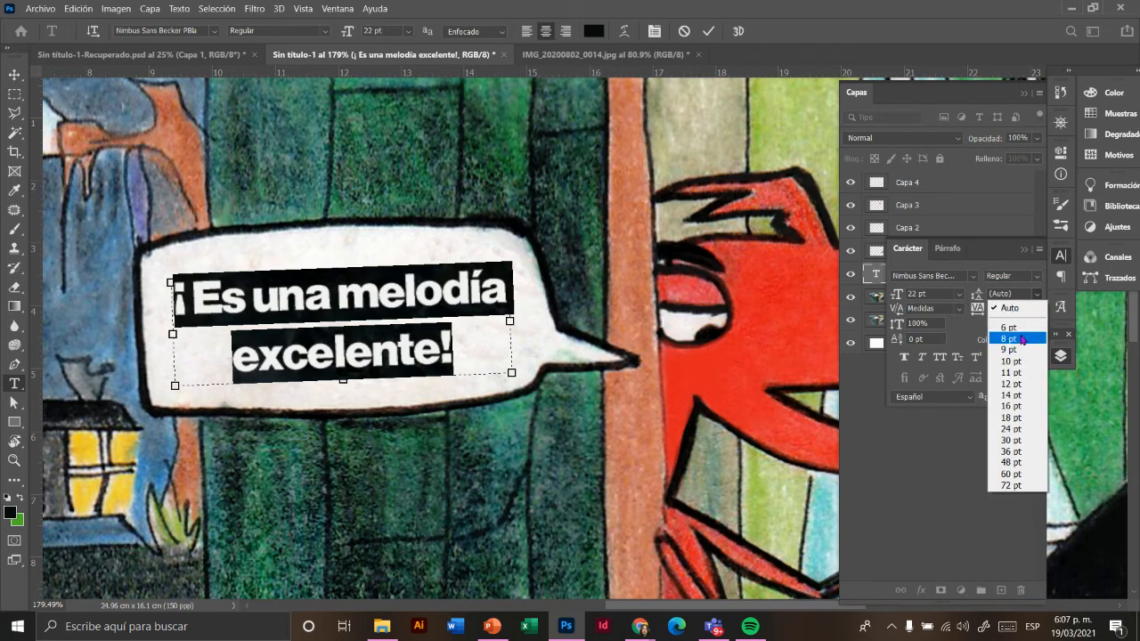
left_click(1015, 408)
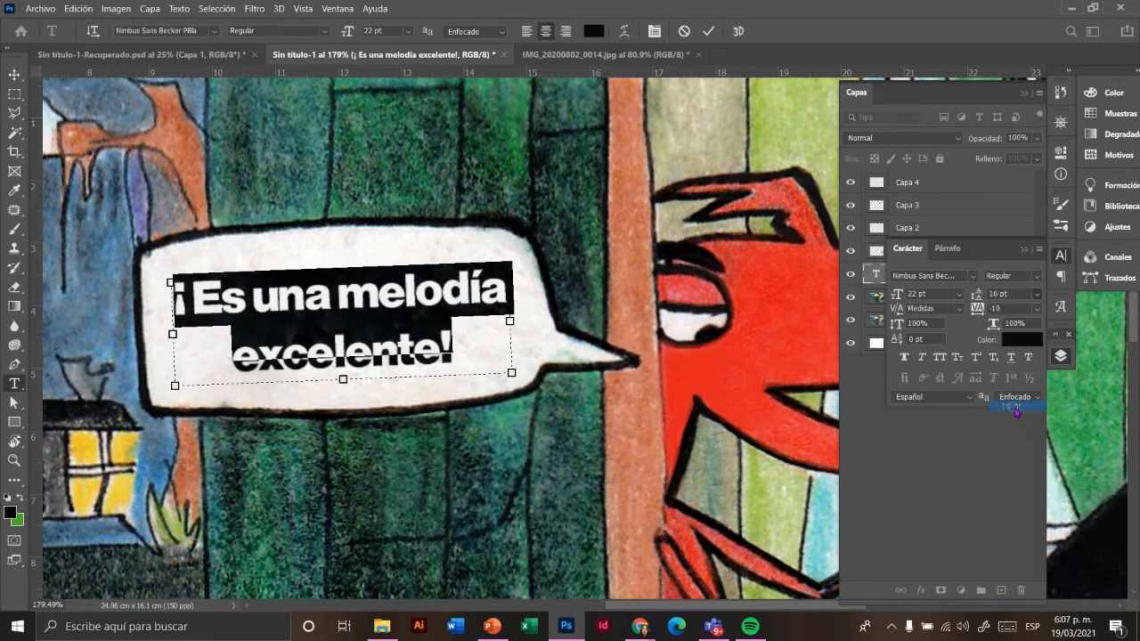
left_click(1037, 296)
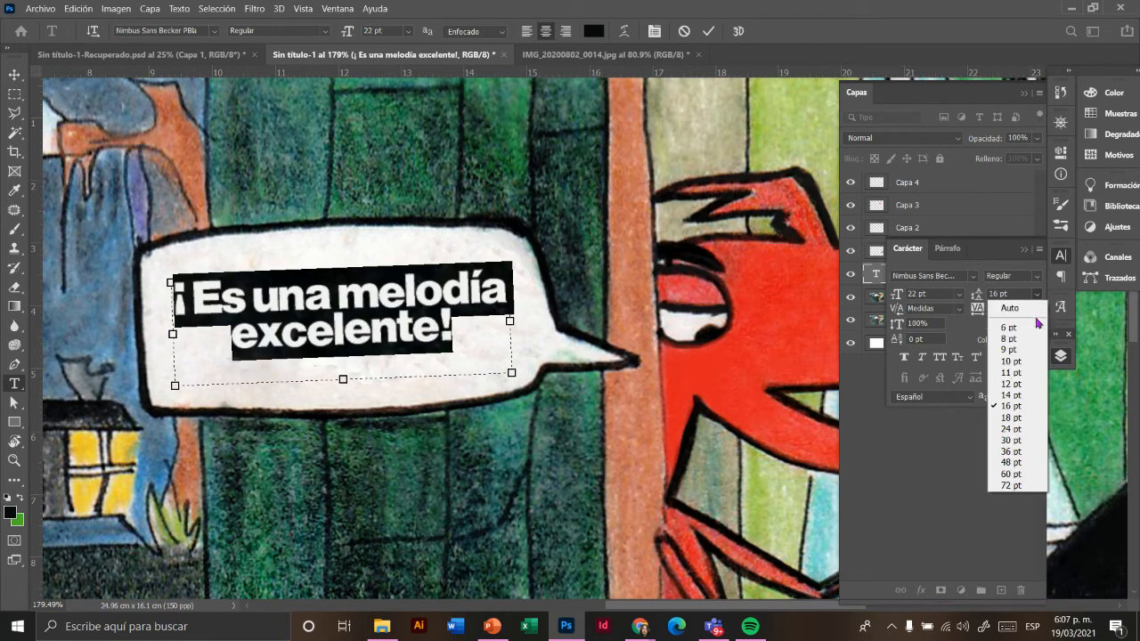
left_click(1015, 417)
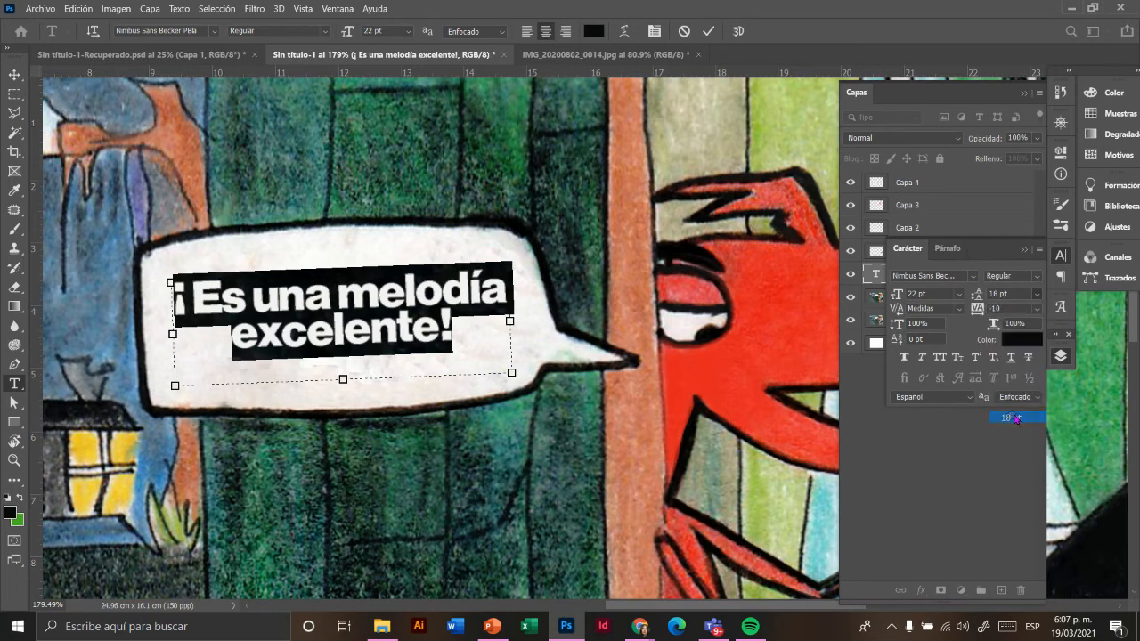
left_click(1037, 299)
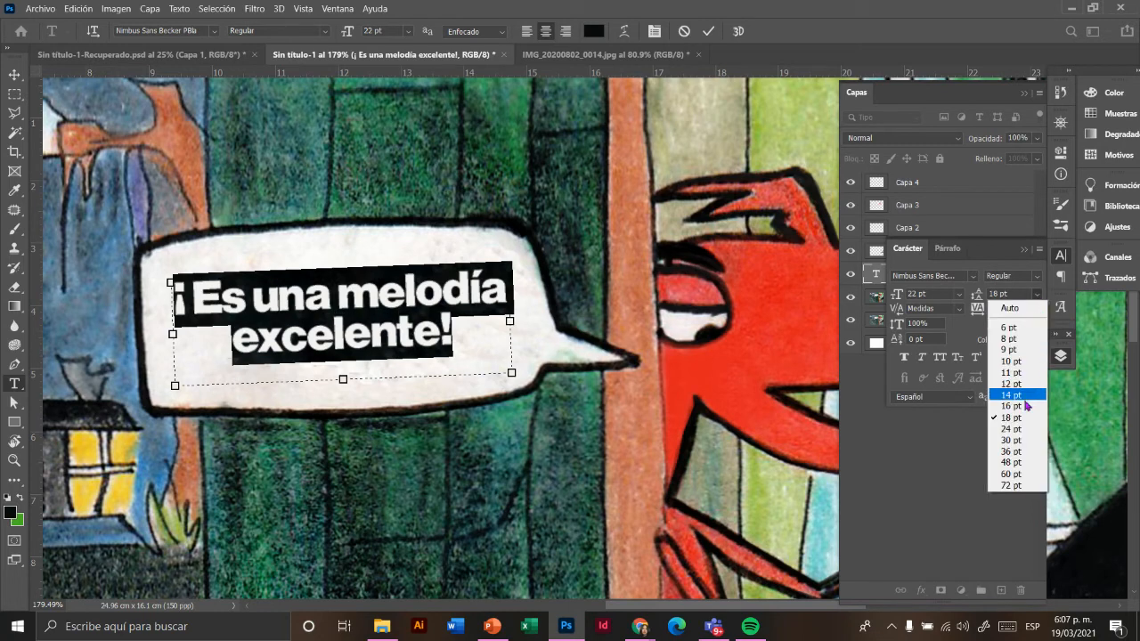
left_click(1021, 430)
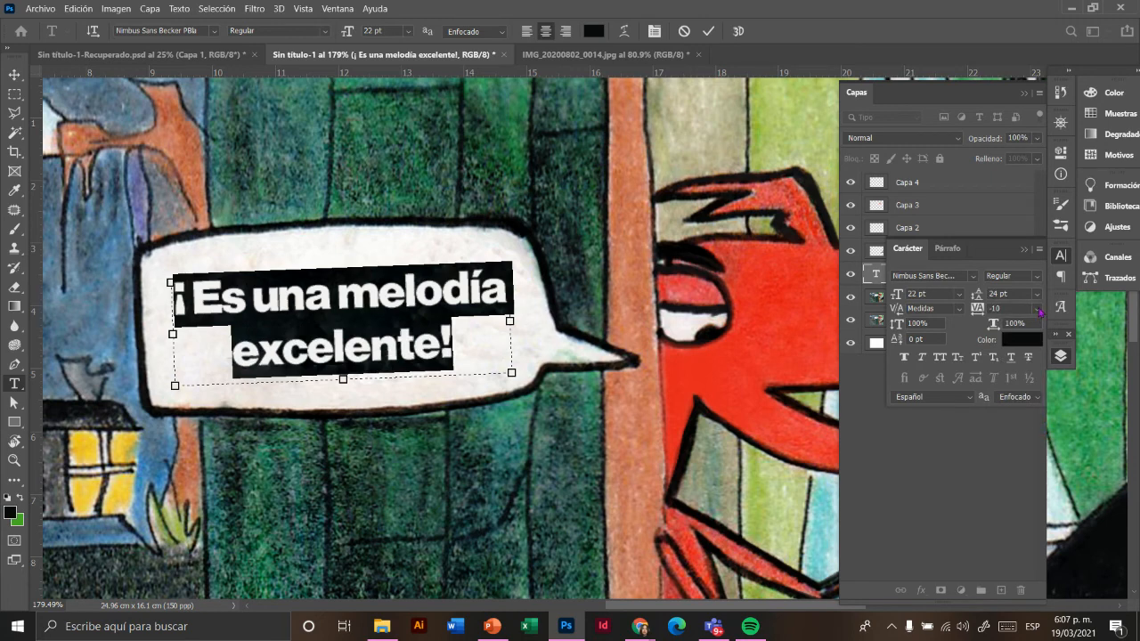
left_click(1037, 296)
left_click(1015, 419)
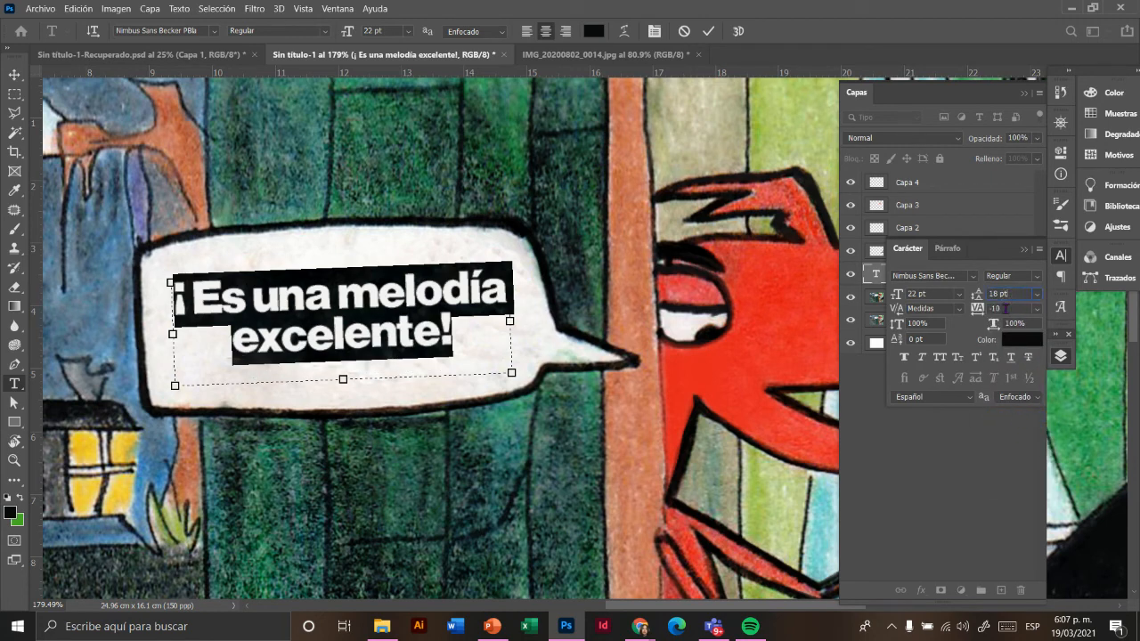
type("22")
key("Return")
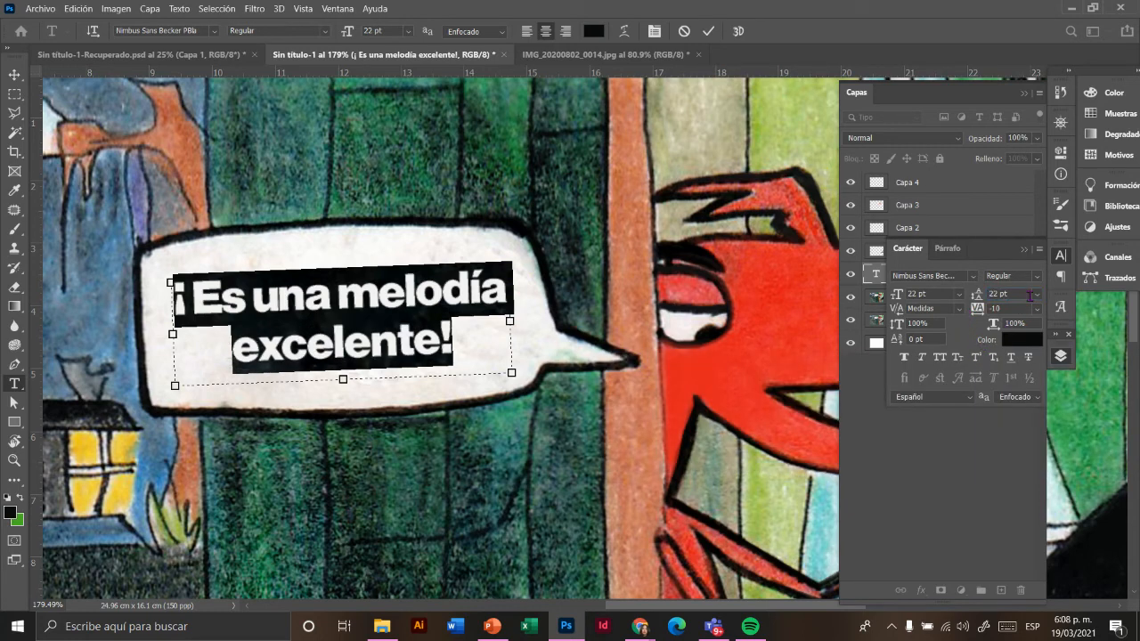
left_click(16, 77)
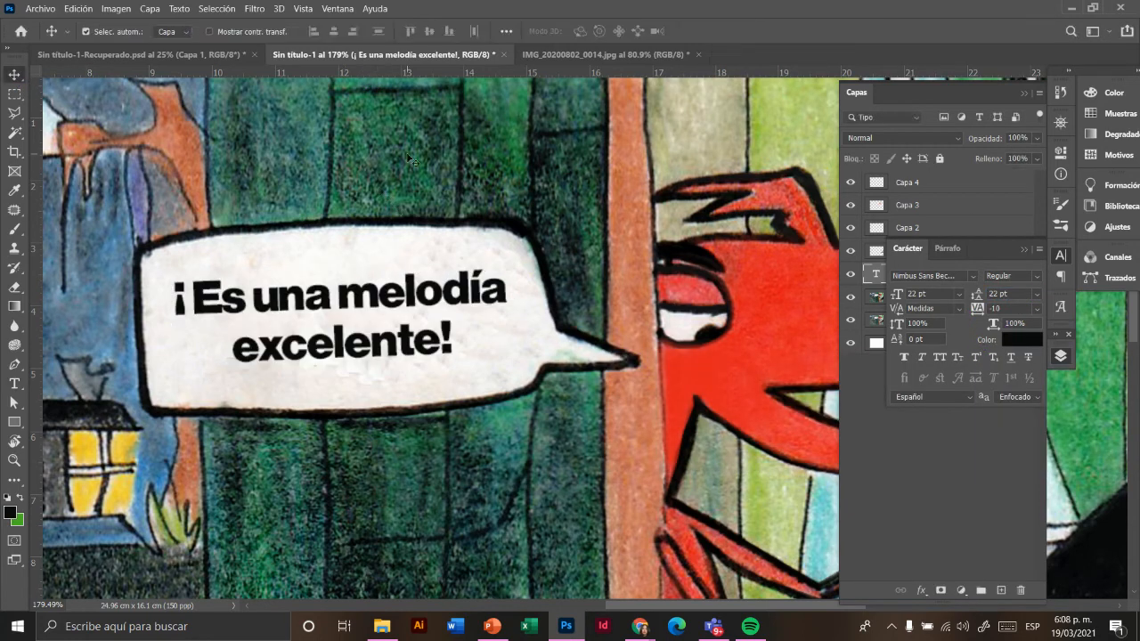
Step: Select the Capa 1 copia layer with the Clone Stamp tool at the "Que Pasa?" balloon, and collapse the character settings
key("ctrl+0")
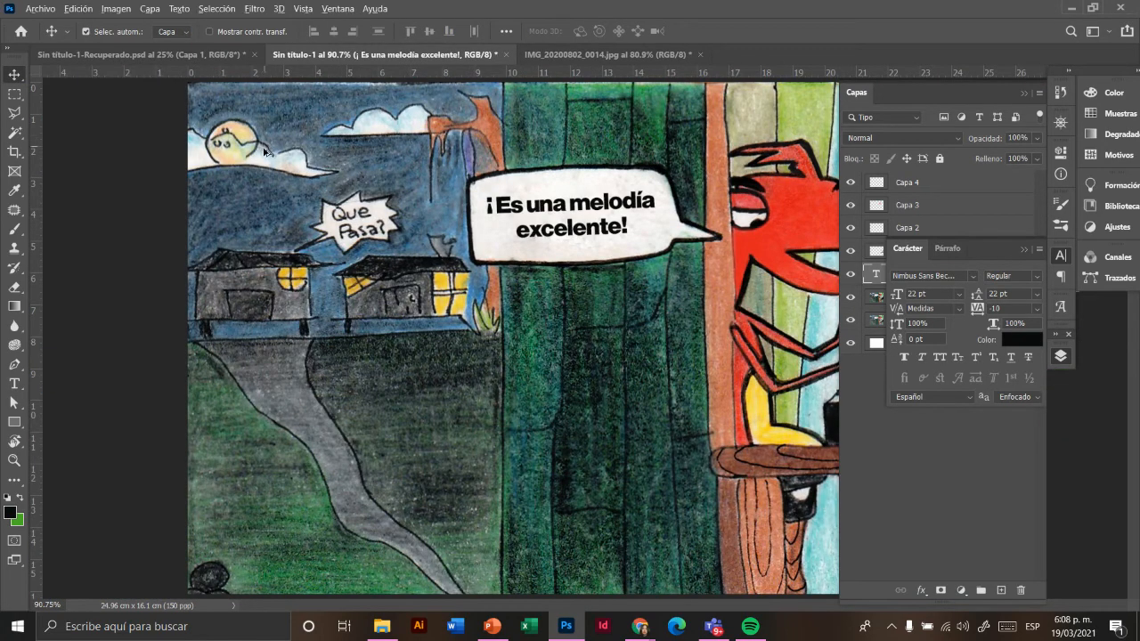
scroll(534, 306, "down", 6)
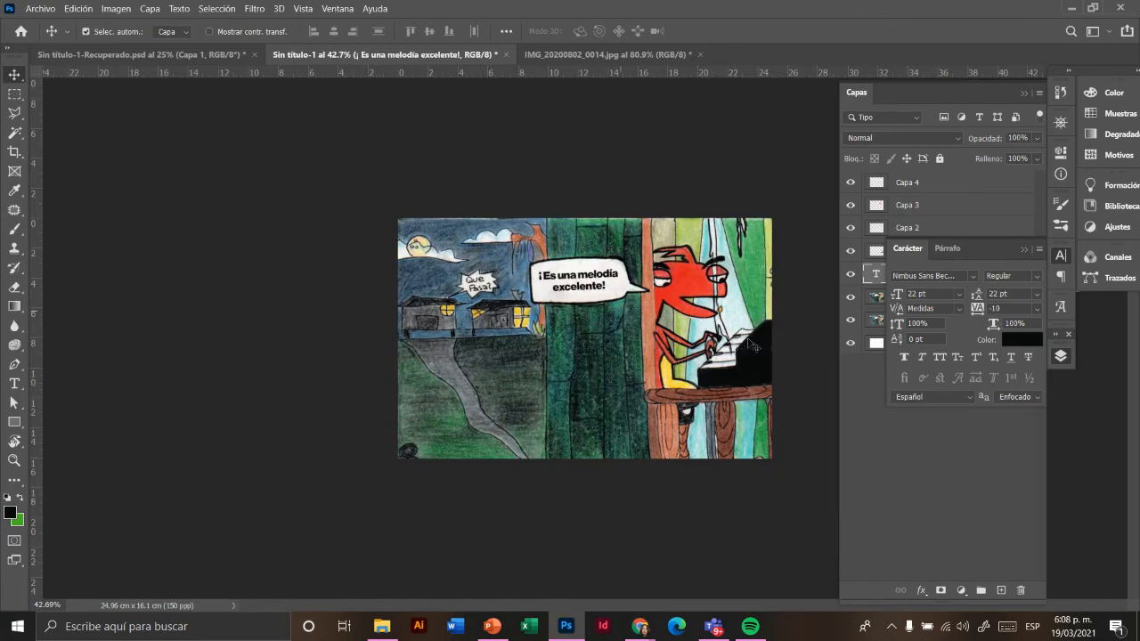
scroll(463, 294, "up", 8)
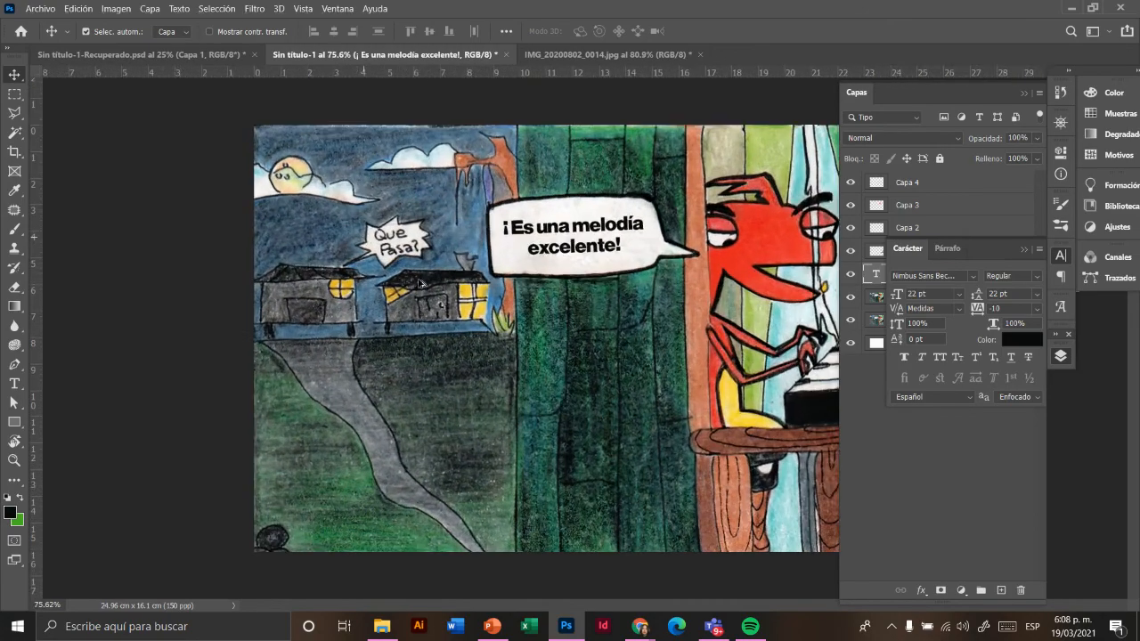
scroll(320, 198, "up", 4)
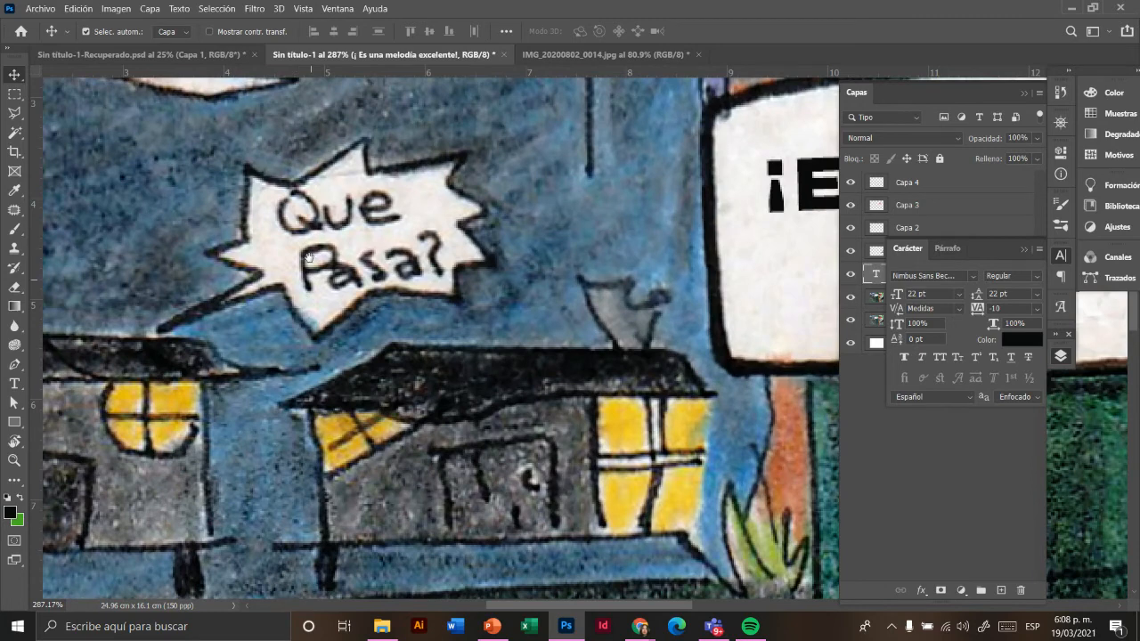
left_click_drag(308, 257, 290, 277)
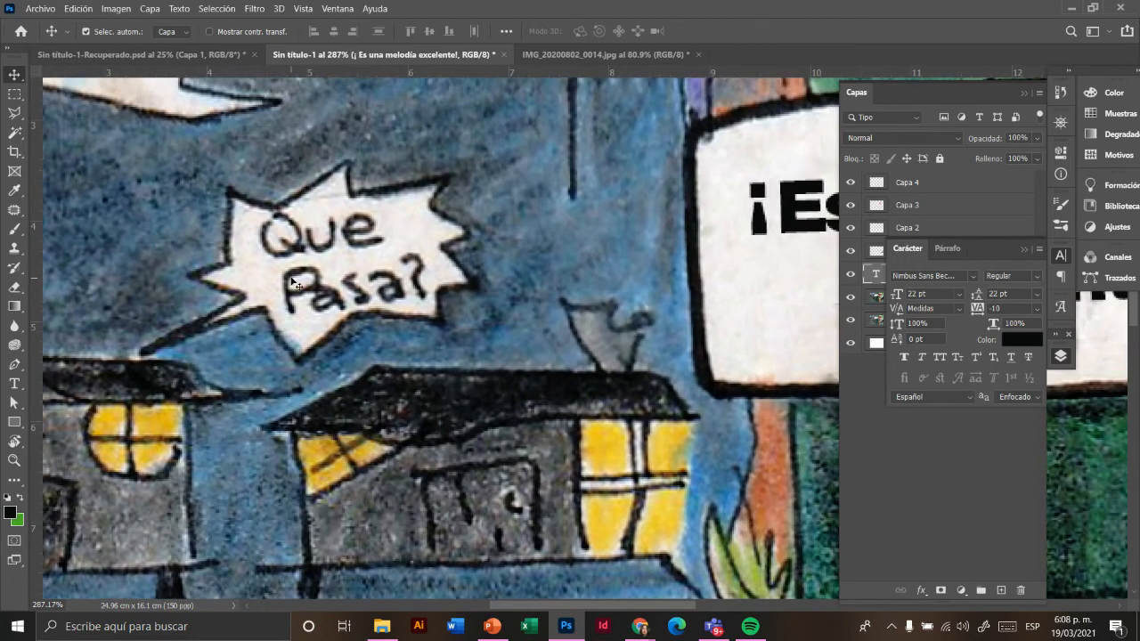
left_click(258, 283)
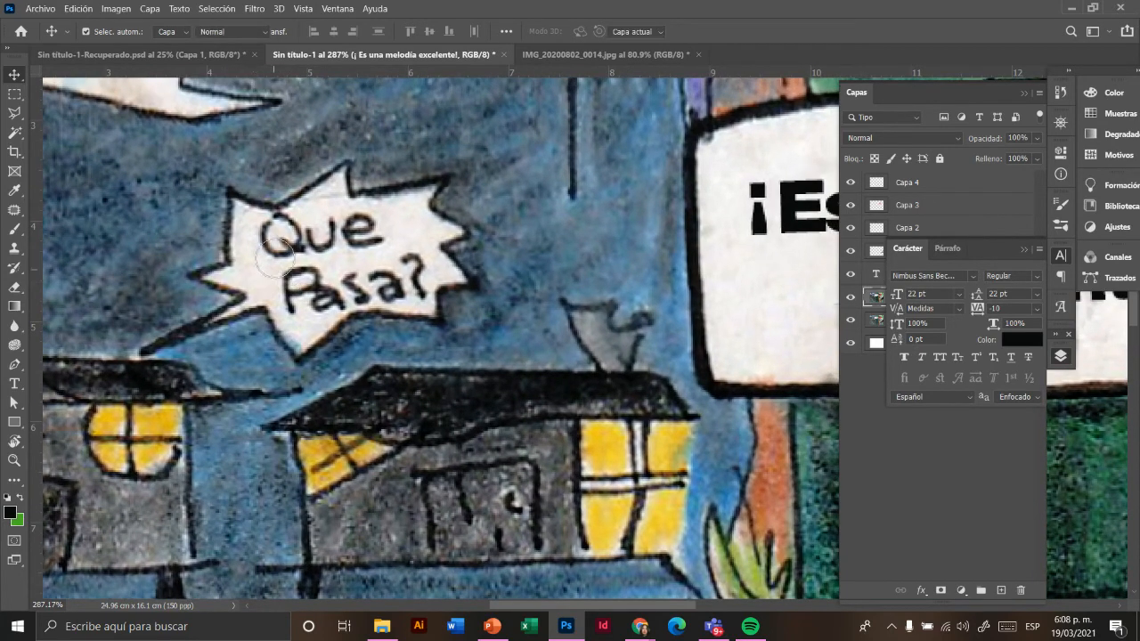
key("s")
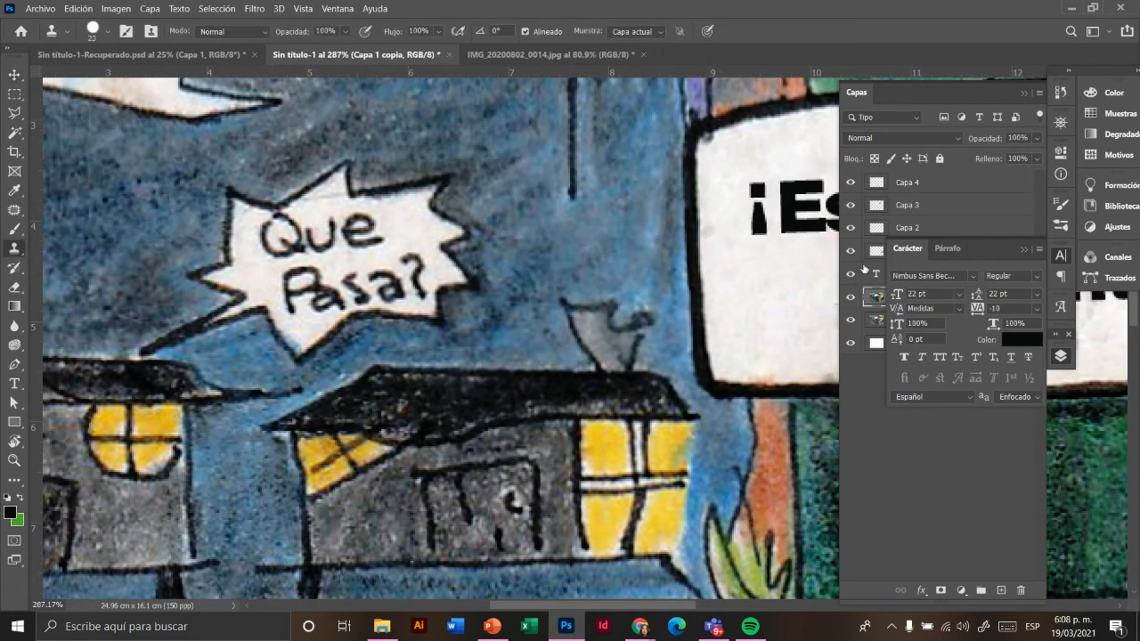
left_click(1023, 250)
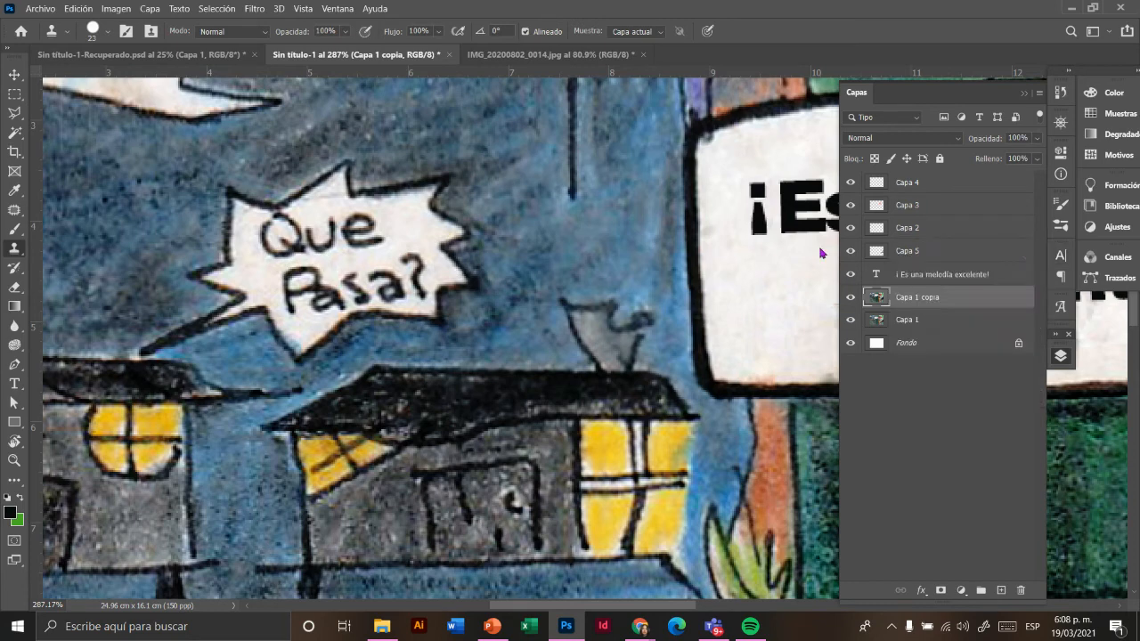
Step: Try cloning over the "Pasa?" lettering in the jagged balloon with the Clone Stamp, and undo the strokes
left_click(261, 266)
left_click(290, 281)
key("ctrl+z")
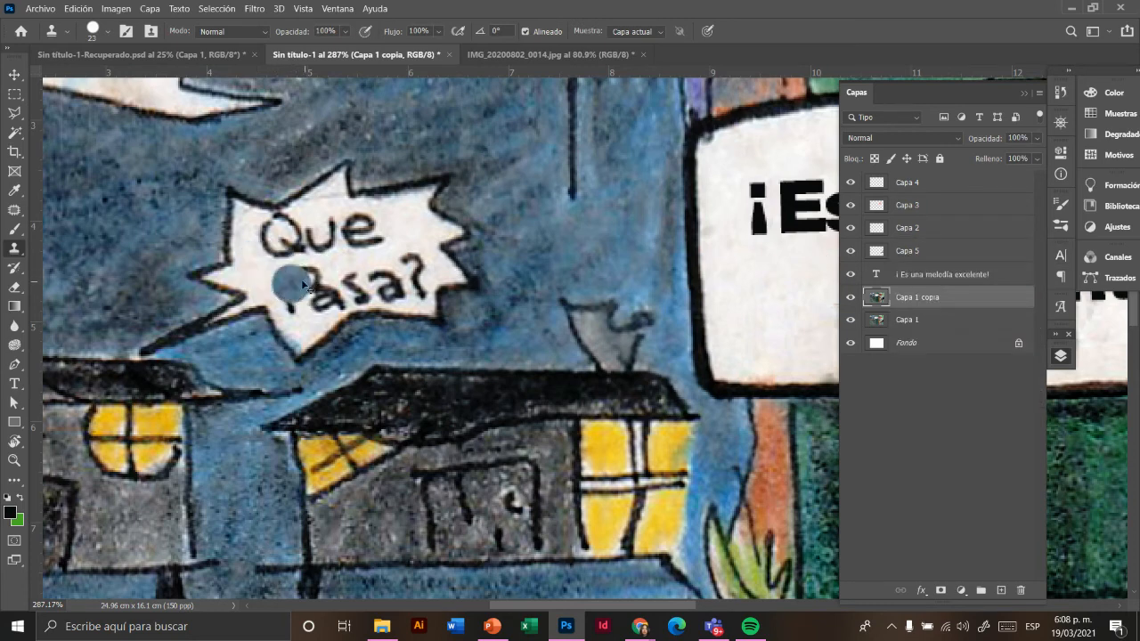
key("ctrl+z")
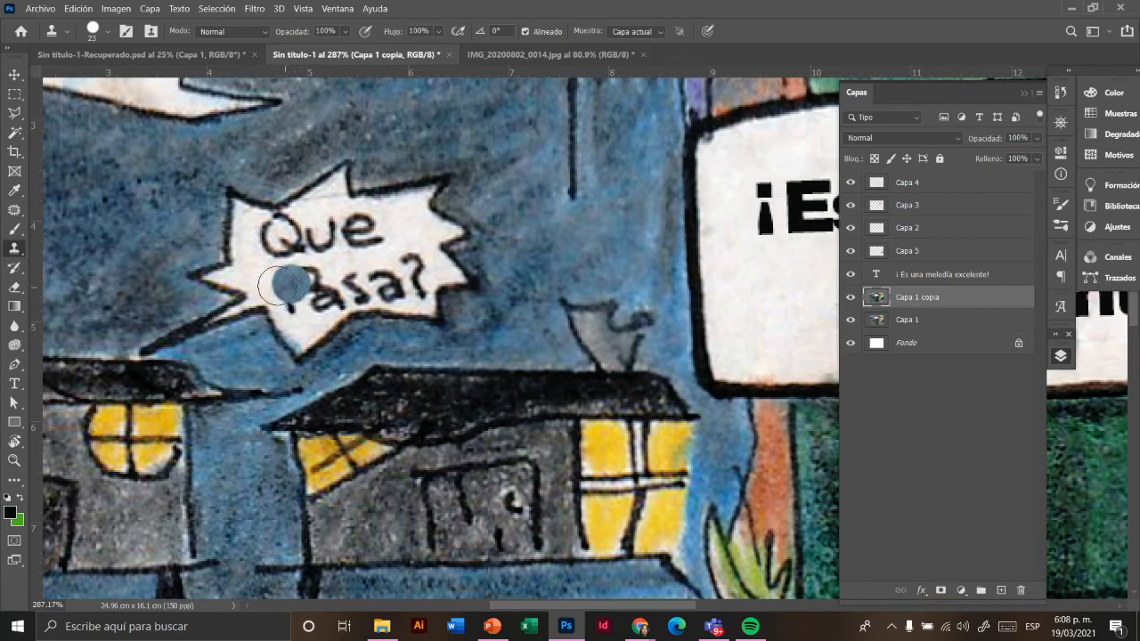
key("ctrl+z")
key("ctrl+z")
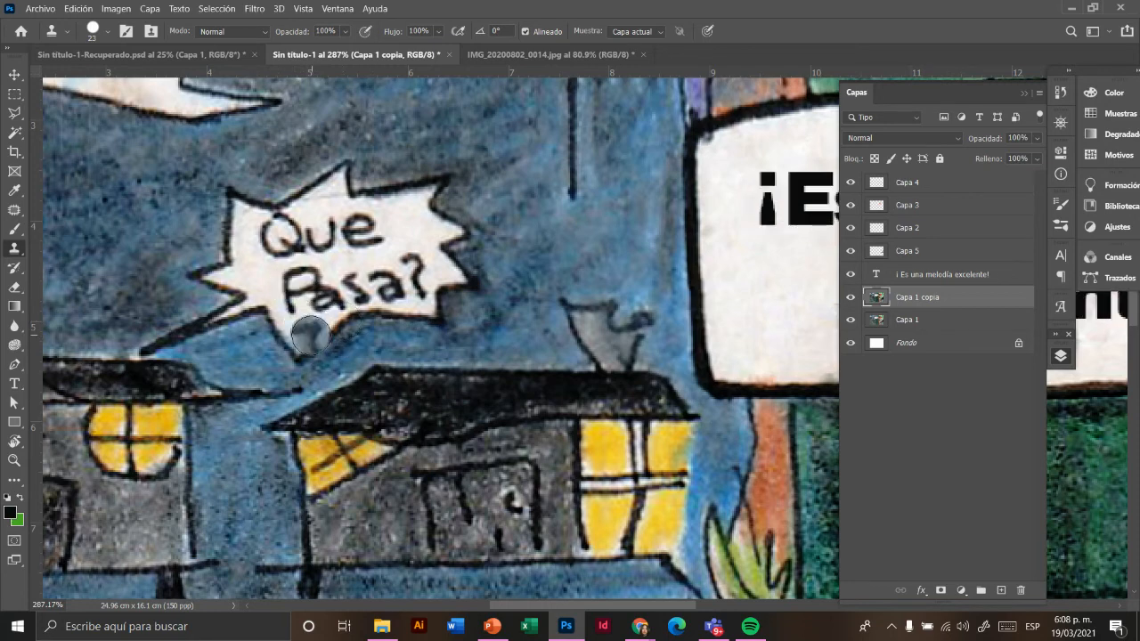
key("ctrl+z")
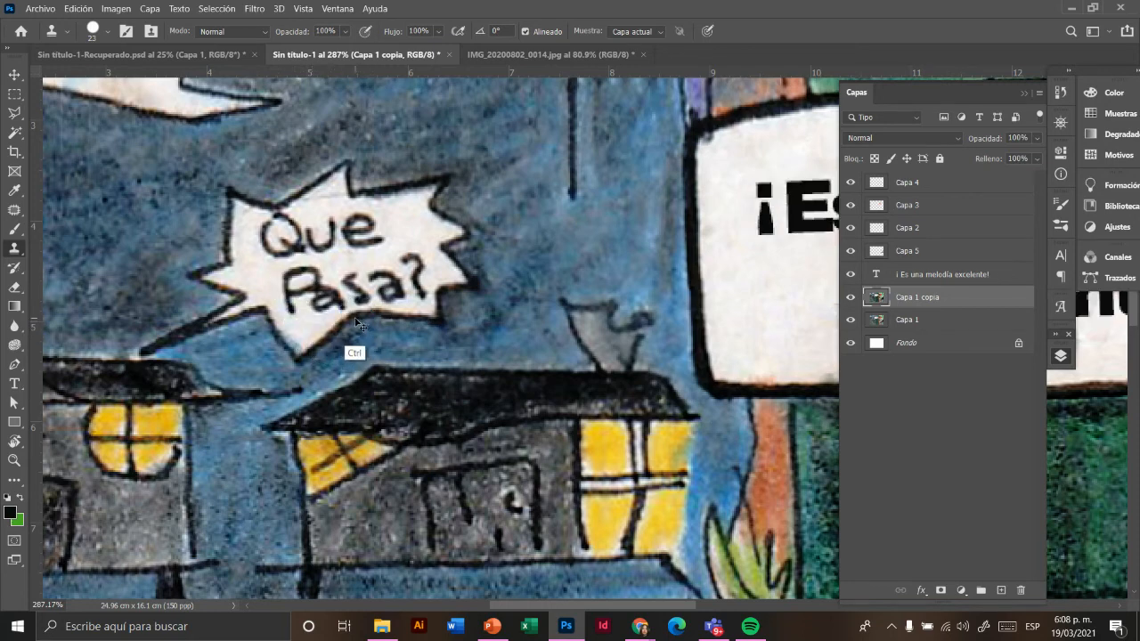
key("ctrl+z")
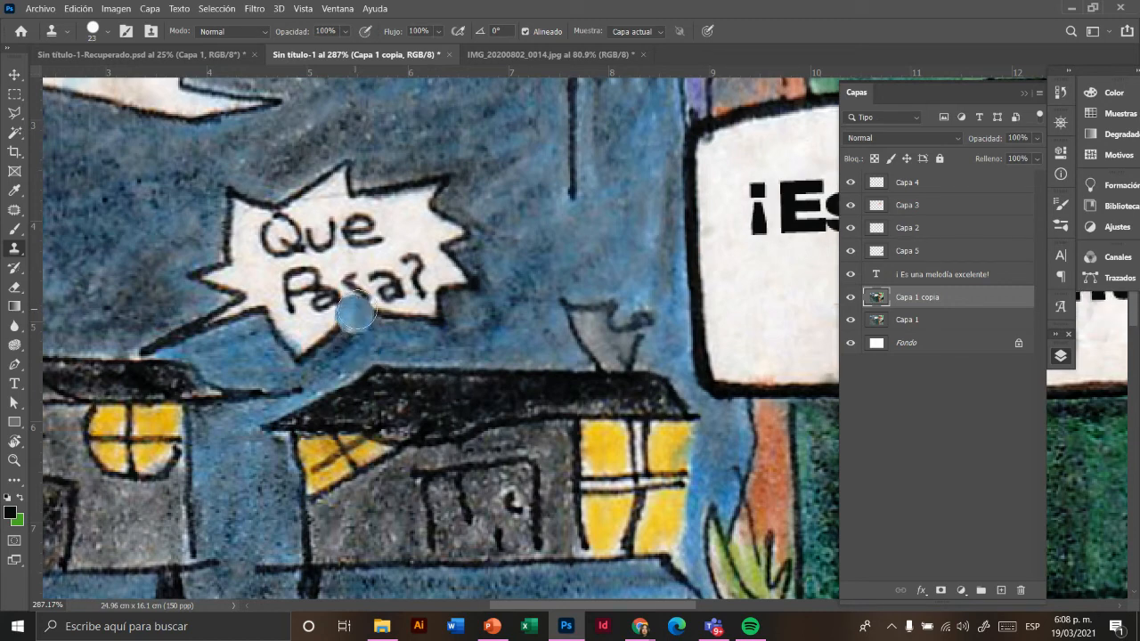
left_click_drag(389, 287, 401, 257)
key("ctrl+z")
key("v")
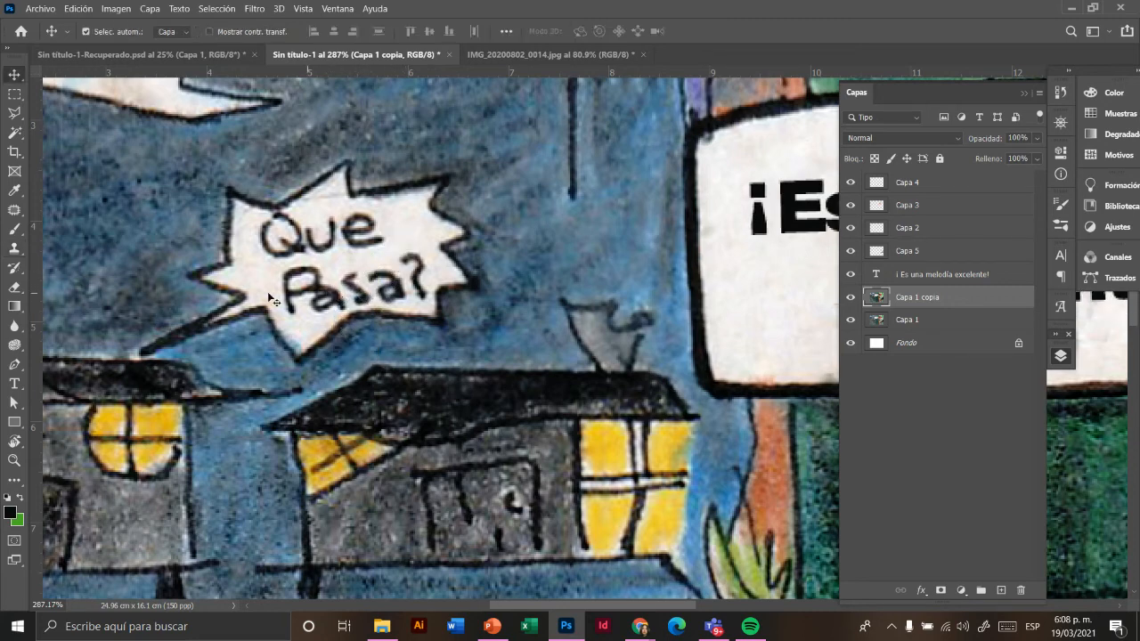
Step: Cover the "Que Pasa?" hand lettering in the jagged balloon with cloned balloon white using the Clone Stamp tool
key("s")
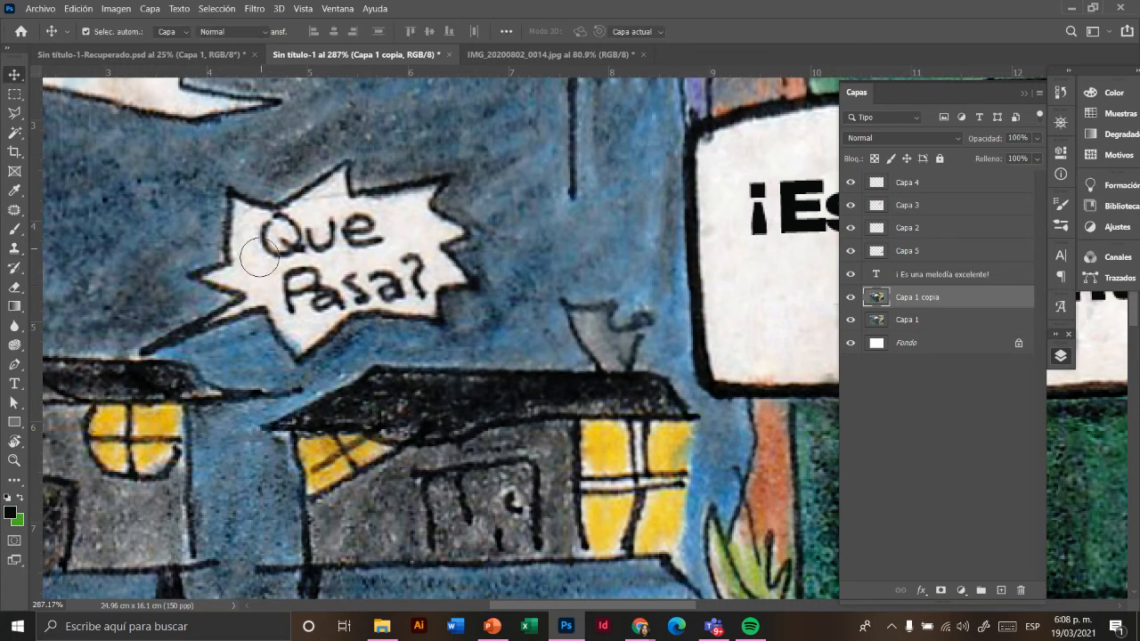
mouse_move(273, 267)
left_mouse_down()
mouse_move(273, 255)
mouse_move(265, 305)
mouse_move(285, 293)
mouse_move(305, 299)
mouse_move(281, 312)
mouse_move(301, 287)
mouse_move(319, 284)
mouse_move(308, 303)
mouse_move(341, 275)
mouse_move(328, 290)
mouse_move(285, 262)
mouse_move(276, 228)
mouse_move(285, 253)
left_mouse_up()
left_click(296, 295, "alt")
left_click(308, 302, "alt")
left_click(315, 290, "alt")
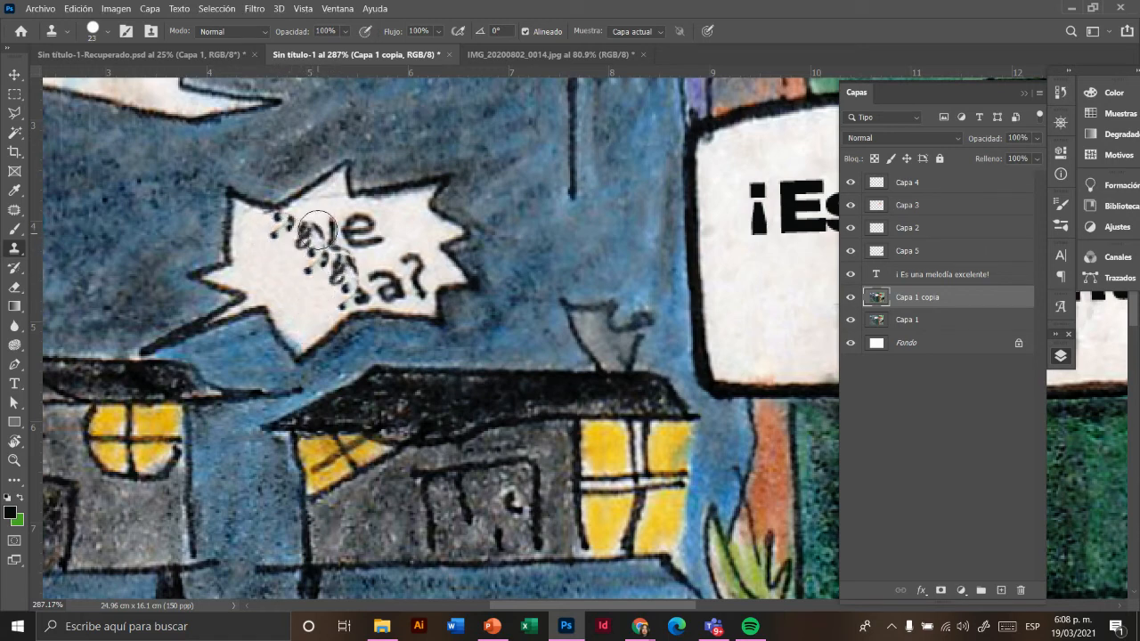
left_click(318, 227)
key("ctrl+z")
mouse_move(369, 235)
left_mouse_down()
mouse_move(348, 234)
mouse_move(365, 253)
mouse_move(341, 235)
mouse_move(352, 240)
mouse_move(320, 258)
mouse_move(419, 261)
mouse_move(384, 272)
mouse_move(401, 281)
mouse_move(383, 276)
mouse_move(357, 302)
mouse_move(329, 249)
mouse_move(282, 241)
left_mouse_up()
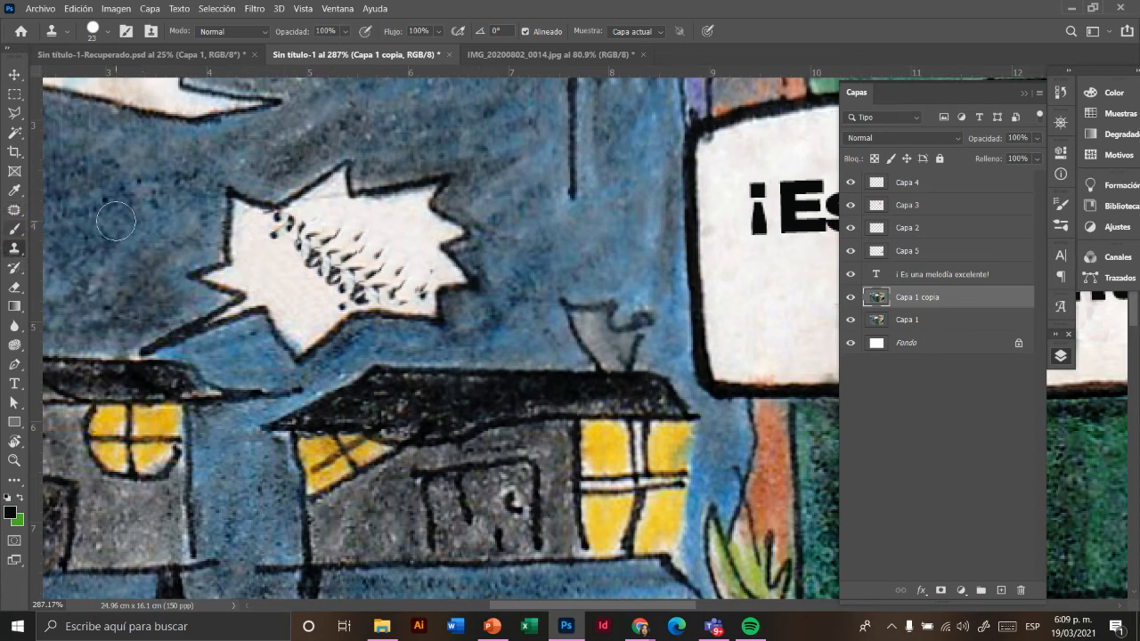
Step: Try patching the diagonal band of leftover specks in the jagged balloon with the Patch tool, and undo the patch
key("j")
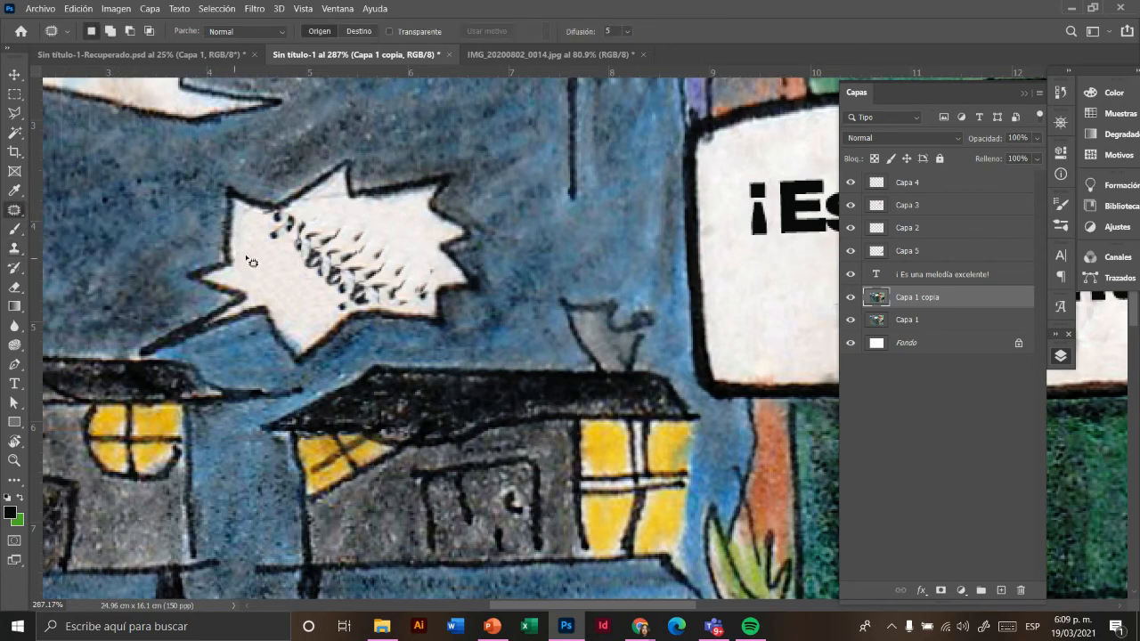
left_click_drag(255, 244, 348, 319)
left_click_drag(294, 243, 262, 240)
left_click_drag(312, 269, 360, 232)
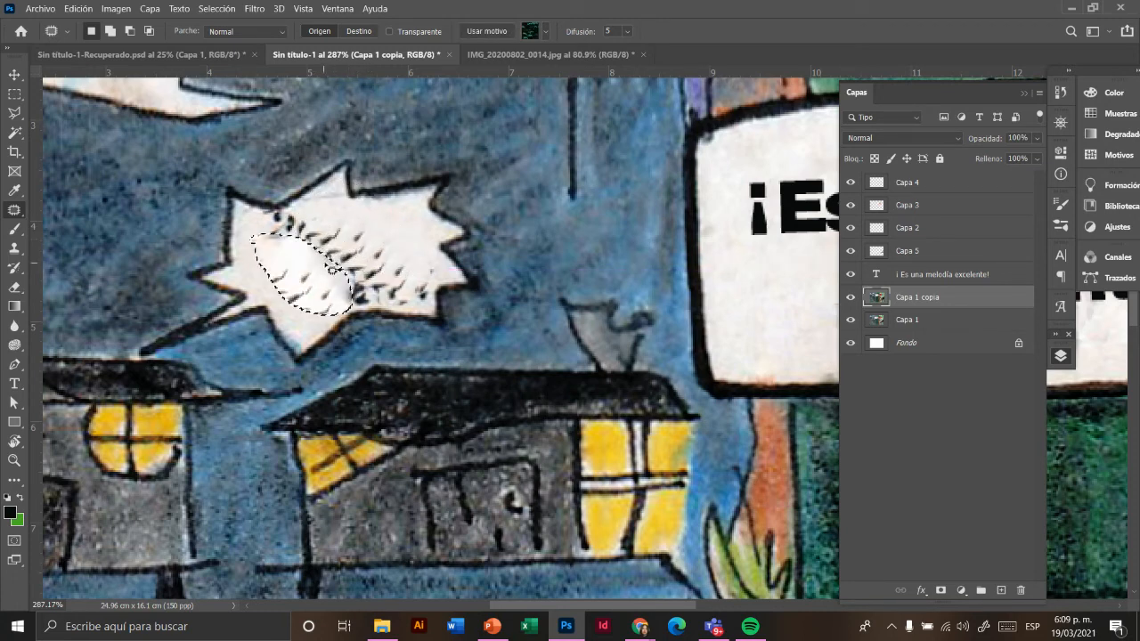
key("ctrl+z")
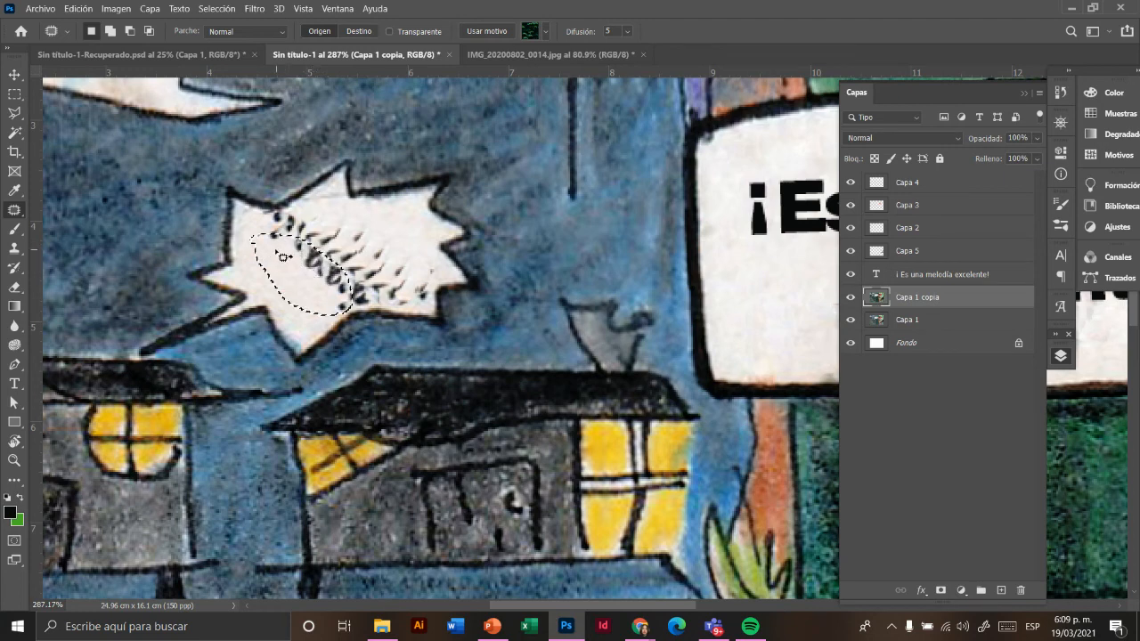
key("ctrl+d")
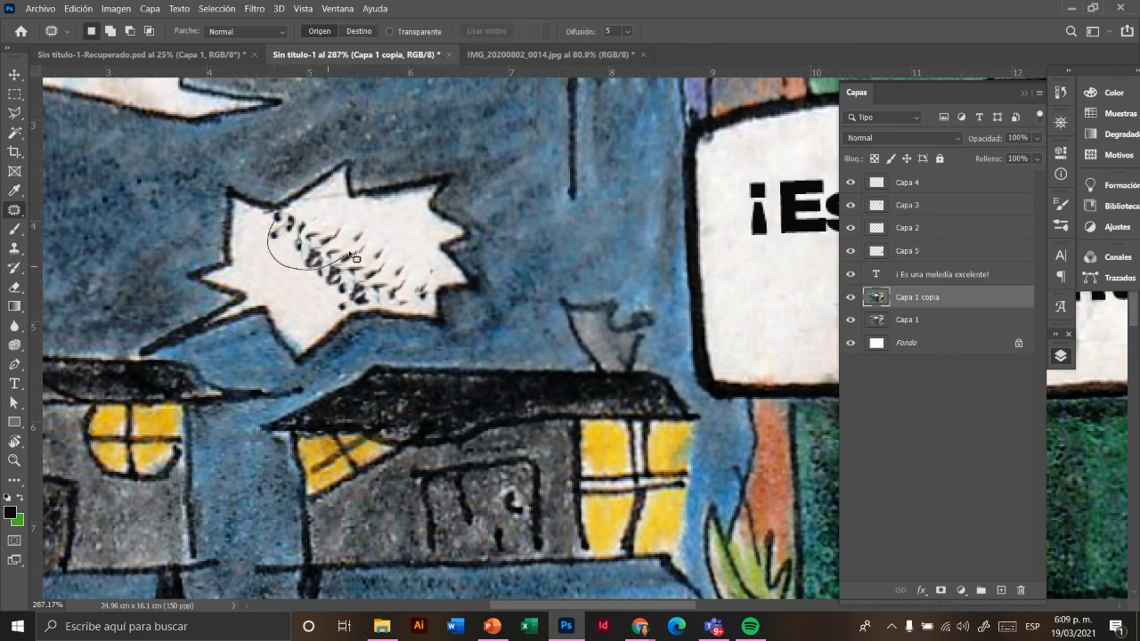
Step: Patch the leftover lettering specks in the upper and middle parts of the jagged balloon with clean white areas
mouse_move(315, 218)
left_mouse_down()
mouse_move(385, 228)
mouse_move(369, 208)
mouse_move(348, 293)
mouse_move(390, 287)
mouse_move(399, 256)
mouse_move(359, 235)
mouse_move(405, 232)
left_mouse_up()
key("ctrl+d")
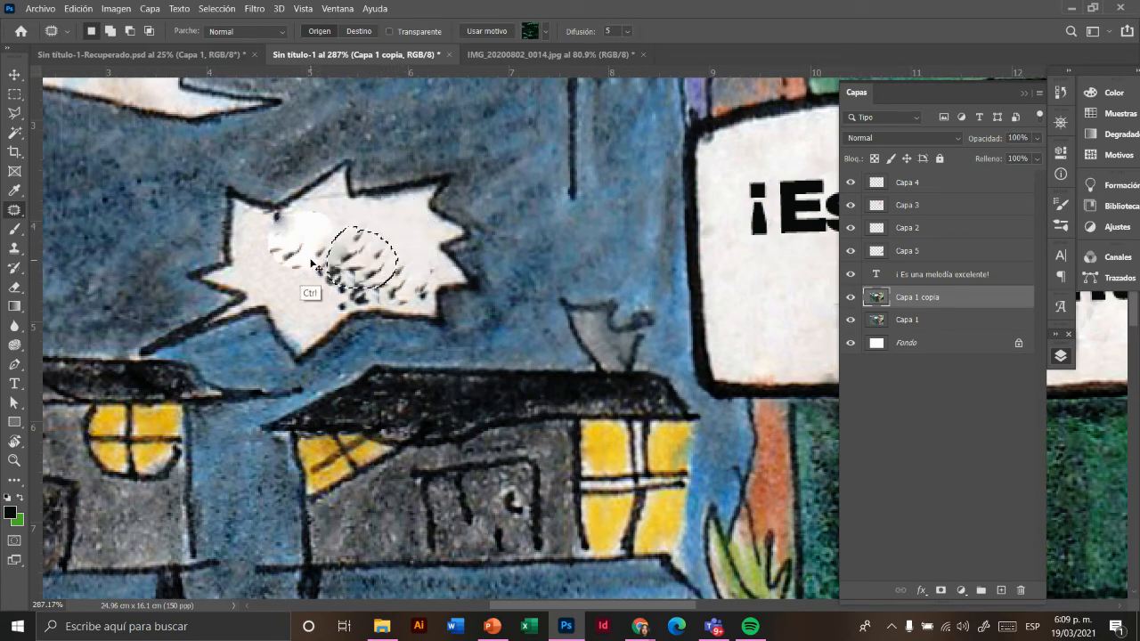
key("ctrl+d")
mouse_move(331, 272)
left_mouse_down()
mouse_move(332, 211)
mouse_move(302, 240)
mouse_move(277, 236)
mouse_move(323, 214)
mouse_move(332, 249)
left_mouse_up()
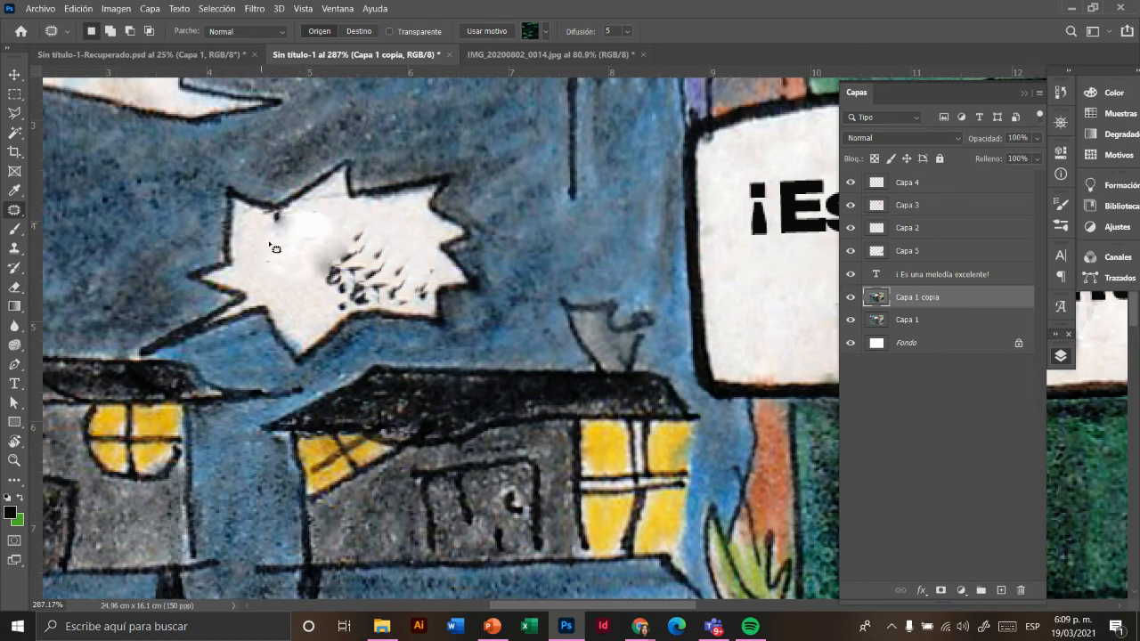
mouse_move(279, 215)
left_mouse_down()
mouse_move(316, 214)
mouse_move(315, 238)
mouse_move(328, 244)
mouse_move(316, 280)
left_mouse_up()
left_click_drag(355, 230, 351, 227)
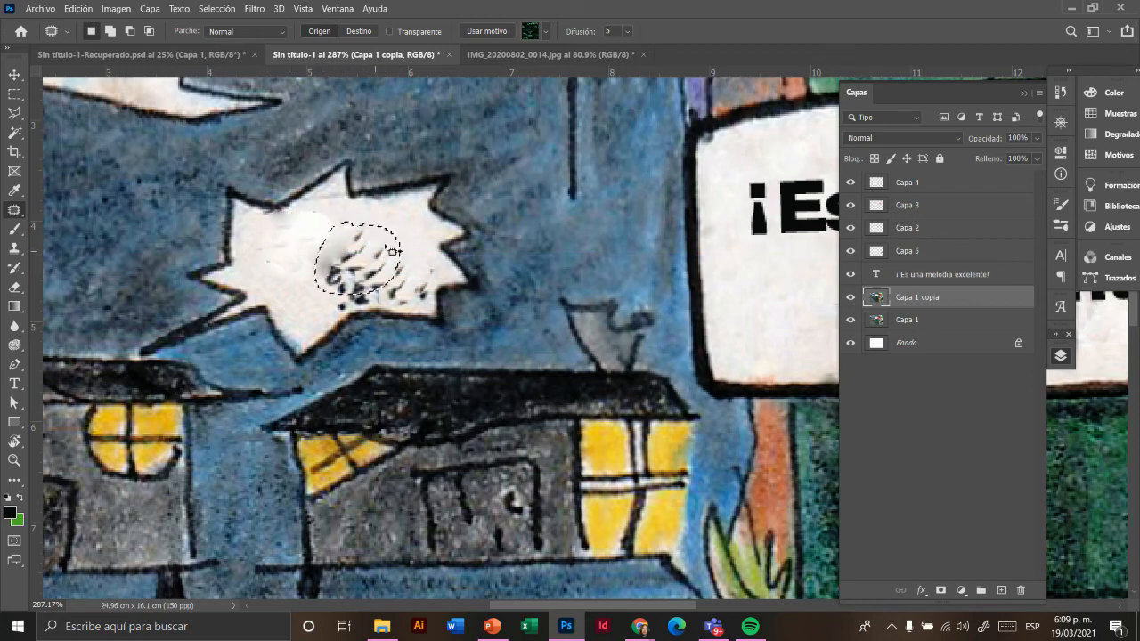
mouse_move(346, 267)
left_mouse_down()
mouse_move(375, 227)
mouse_move(353, 253)
mouse_move(300, 258)
mouse_move(306, 271)
mouse_move(318, 256)
mouse_move(395, 299)
mouse_move(407, 262)
mouse_move(319, 295)
mouse_move(331, 267)
mouse_move(350, 265)
left_mouse_up()
key("ctrl+d")
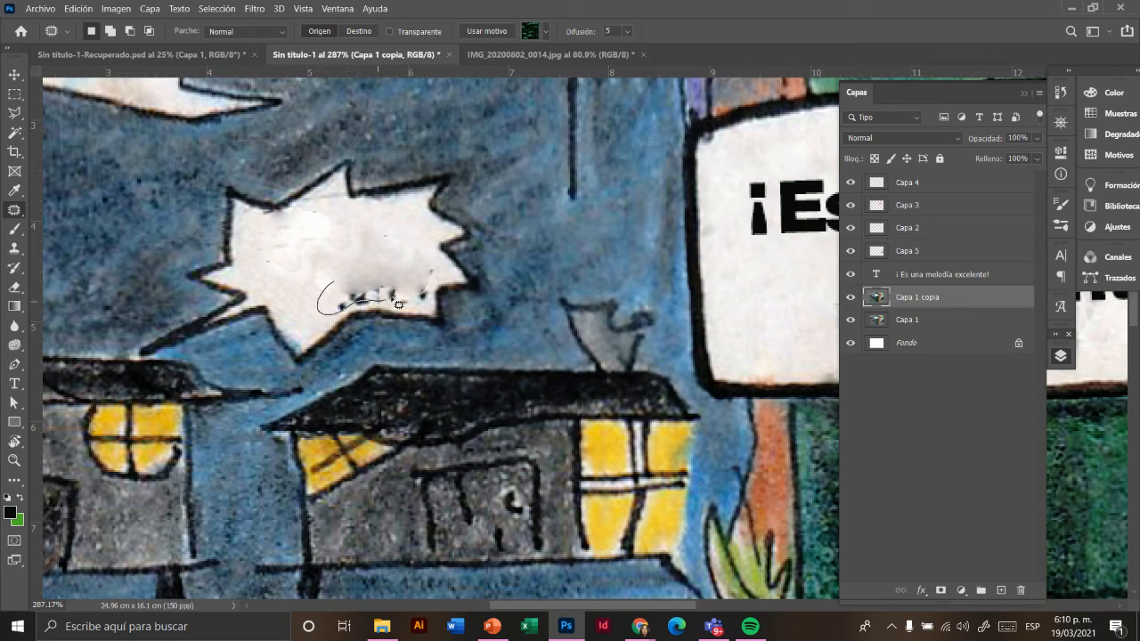
Step: Patch the remaining specks and grey smudges along the lower edge of the jagged balloon, and clear the selection
left_click_drag(371, 255, 367, 274)
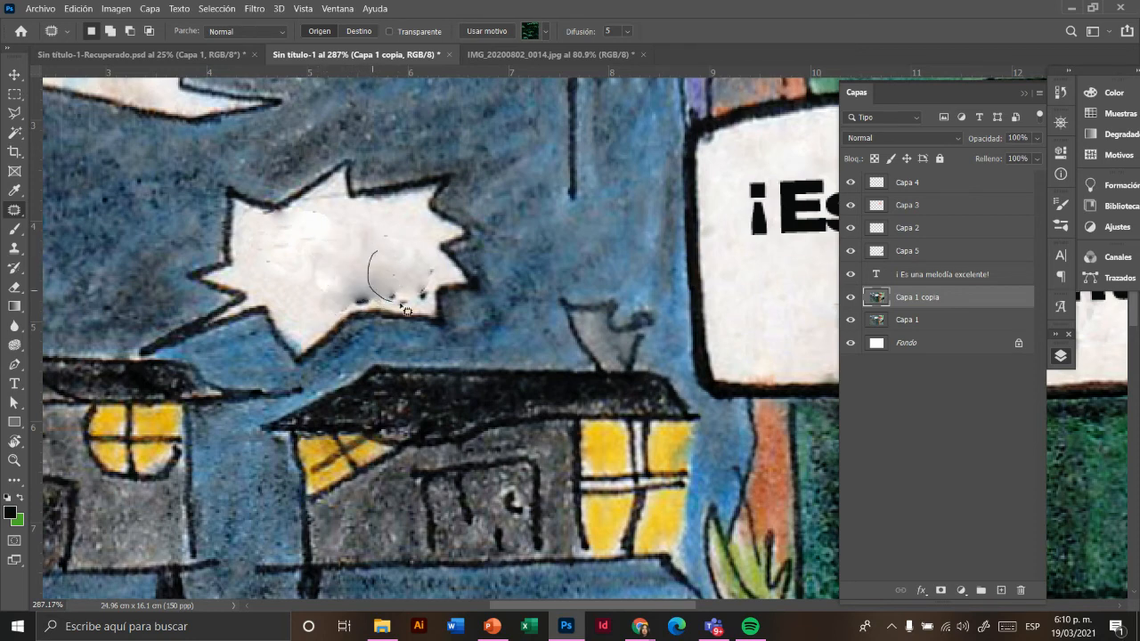
mouse_move(405, 309)
left_mouse_down()
mouse_move(434, 277)
mouse_move(413, 259)
mouse_move(336, 251)
mouse_move(391, 303)
mouse_move(396, 280)
mouse_move(267, 282)
left_mouse_up()
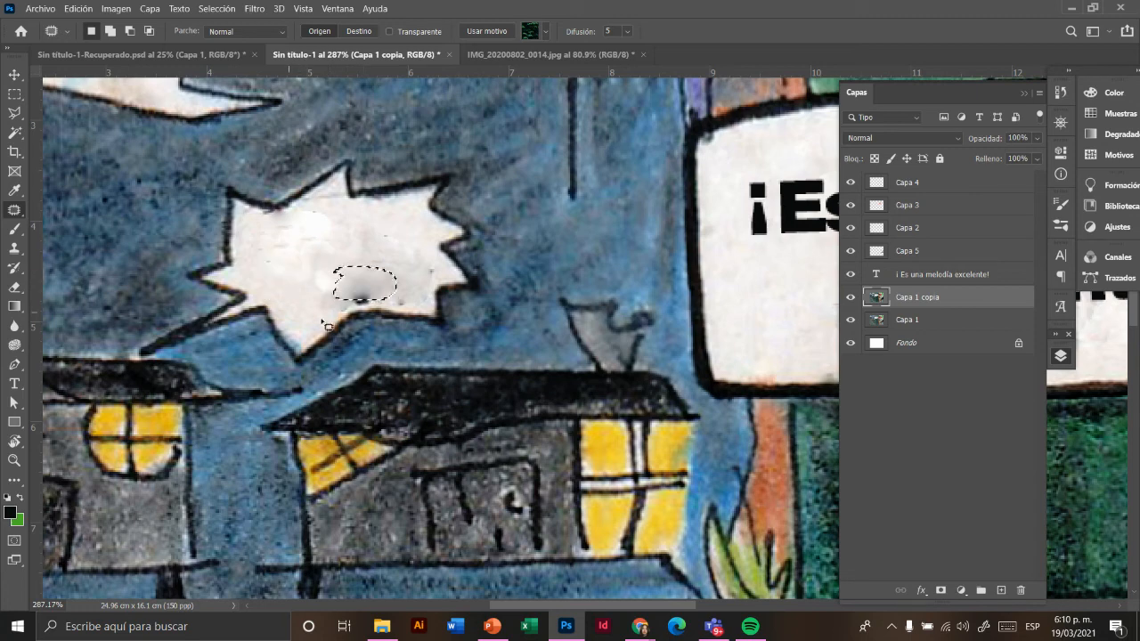
mouse_move(335, 297)
left_mouse_down()
mouse_move(365, 310)
mouse_move(332, 299)
mouse_move(378, 267)
mouse_move(325, 271)
mouse_move(367, 256)
left_mouse_up()
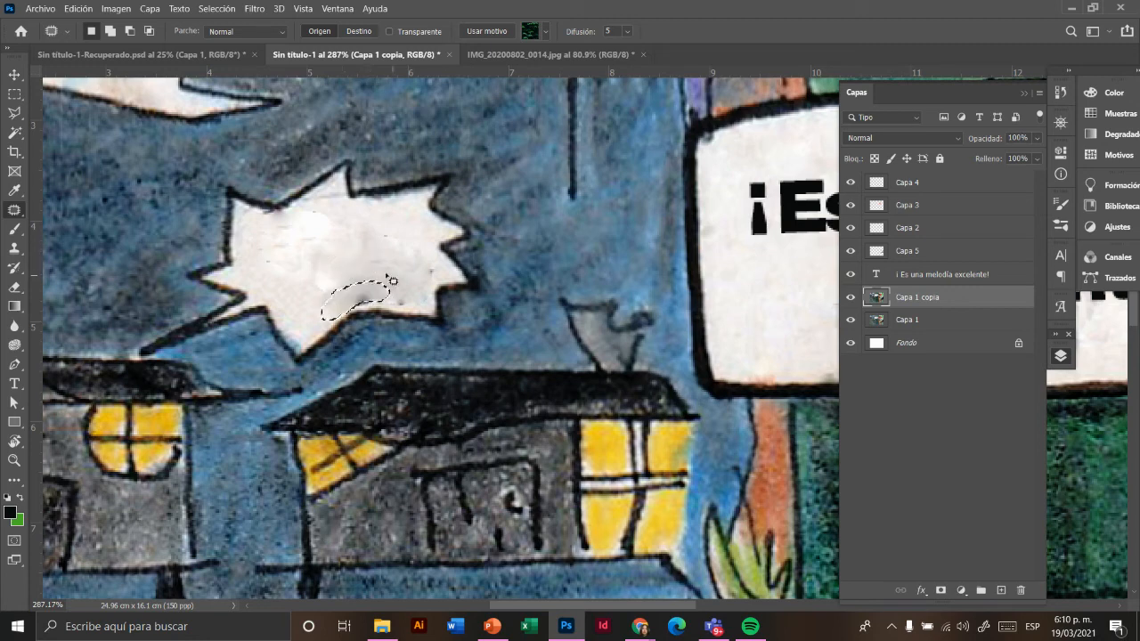
mouse_move(404, 299)
left_mouse_down()
mouse_move(306, 265)
mouse_move(294, 279)
mouse_move(330, 314)
mouse_move(371, 305)
left_mouse_up()
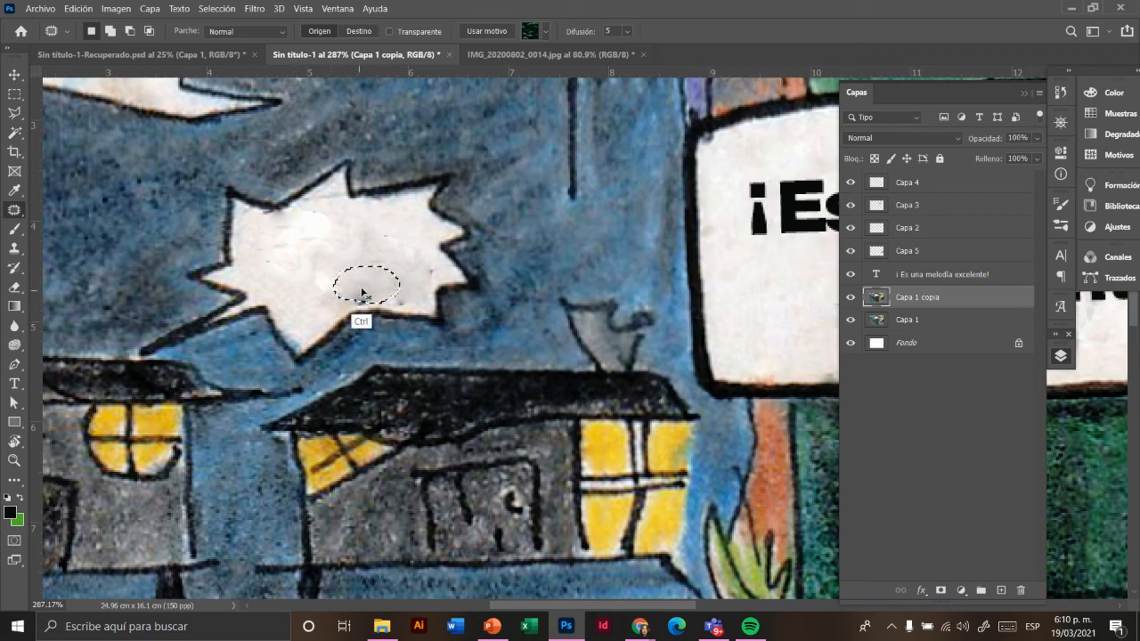
key("ctrl+d")
mouse_move(355, 296)
left_mouse_down()
mouse_move(387, 301)
mouse_move(352, 298)
mouse_move(368, 269)
mouse_move(408, 310)
mouse_move(419, 307)
mouse_move(411, 287)
mouse_move(387, 267)
left_mouse_up()
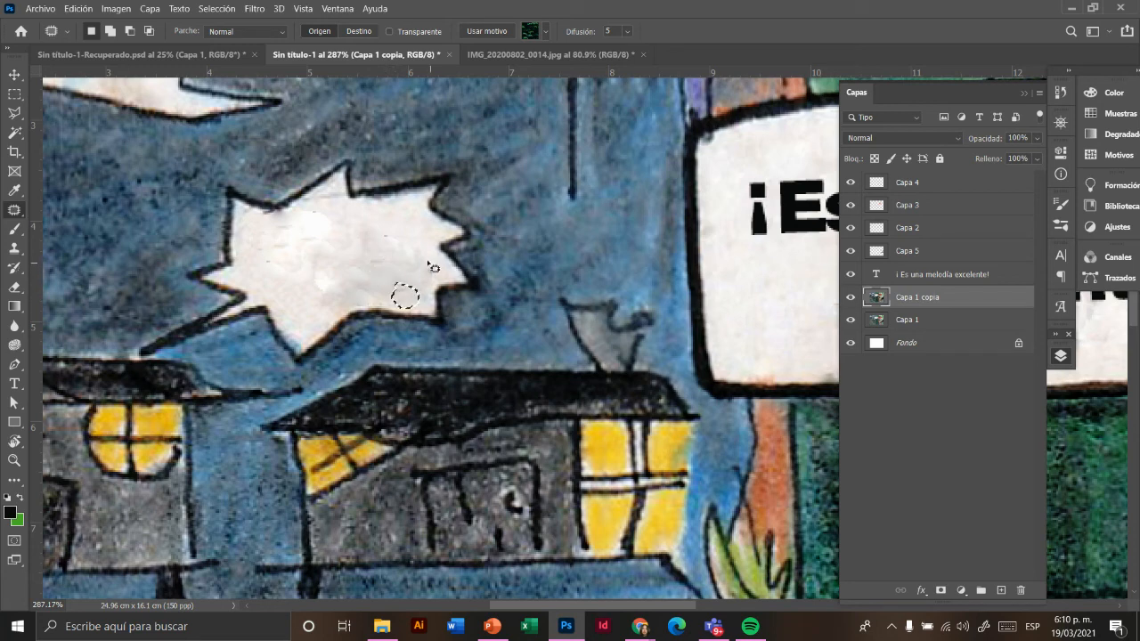
left_click(436, 267)
left_click(401, 284)
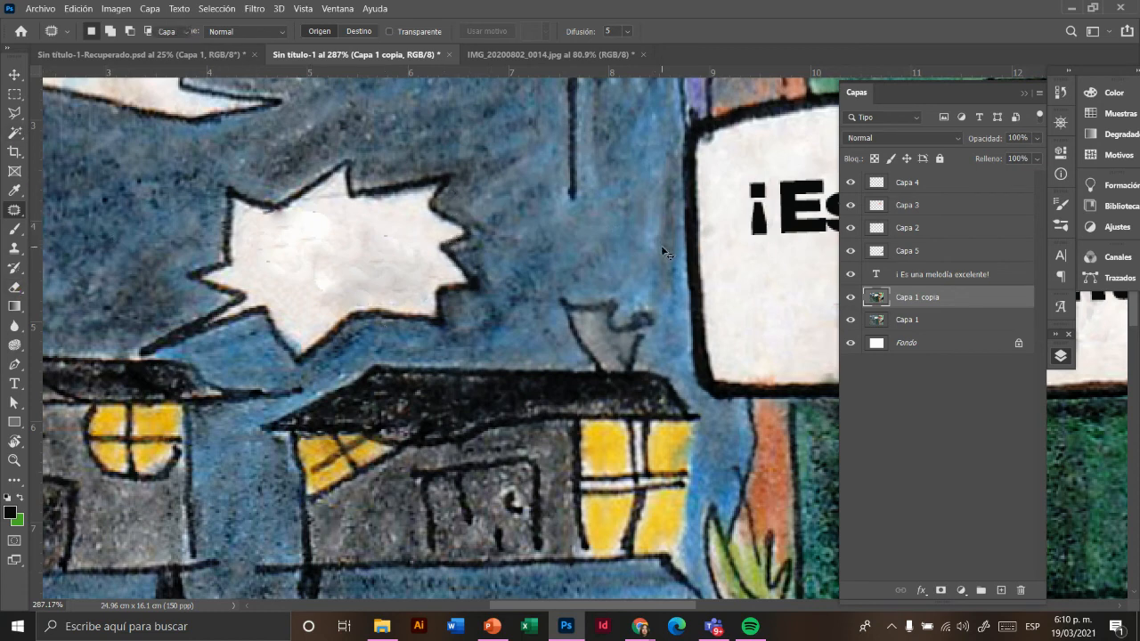
Step: Duplicate the "¡ Es una melodía excelente!" text and place the copy over the jagged balloon
key("v")
left_click(802, 229)
left_click_drag(801, 229, 190, 252)
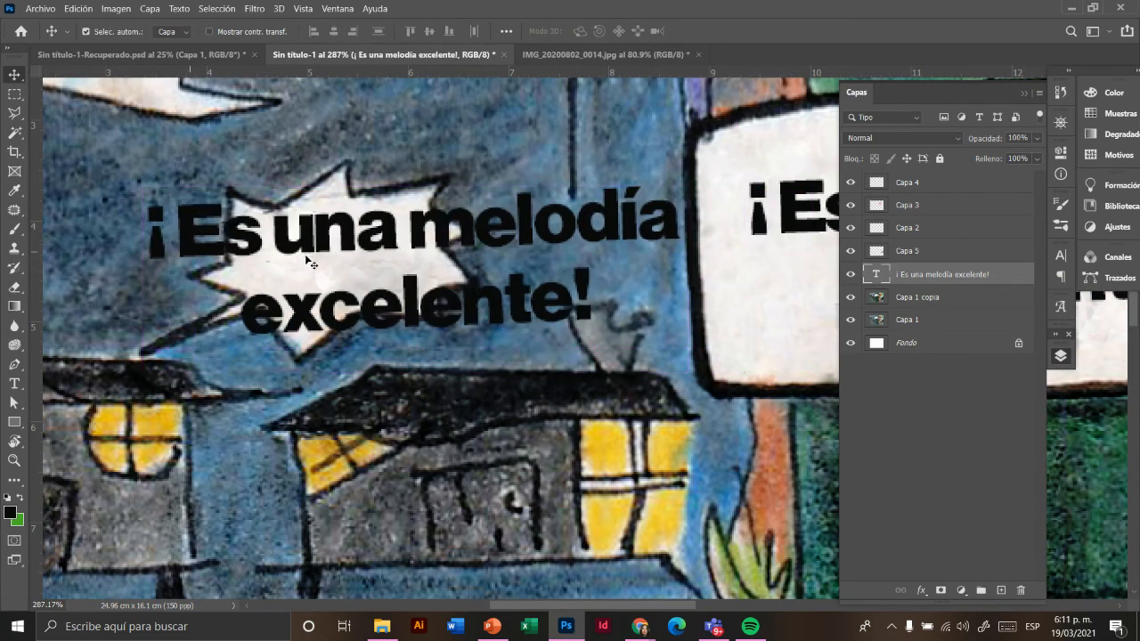
Step: Replace the copied text with "¿ Qué pasa?", split into two lines before "pasa?"
key("t")
left_click(355, 238)
key("ctrl+a")
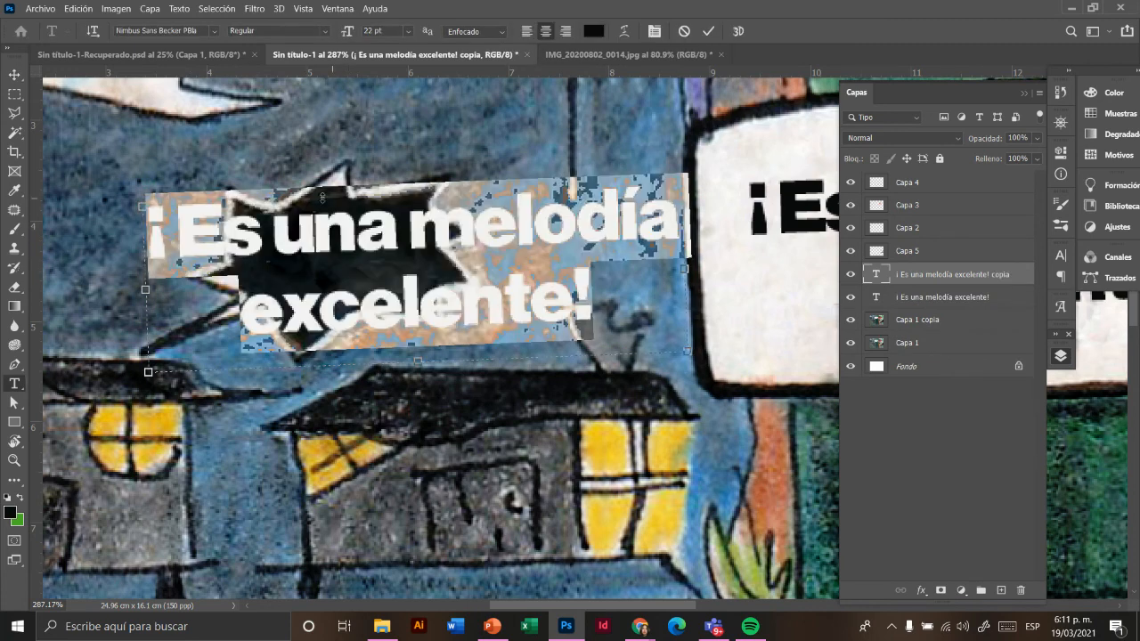
type("¿ ")
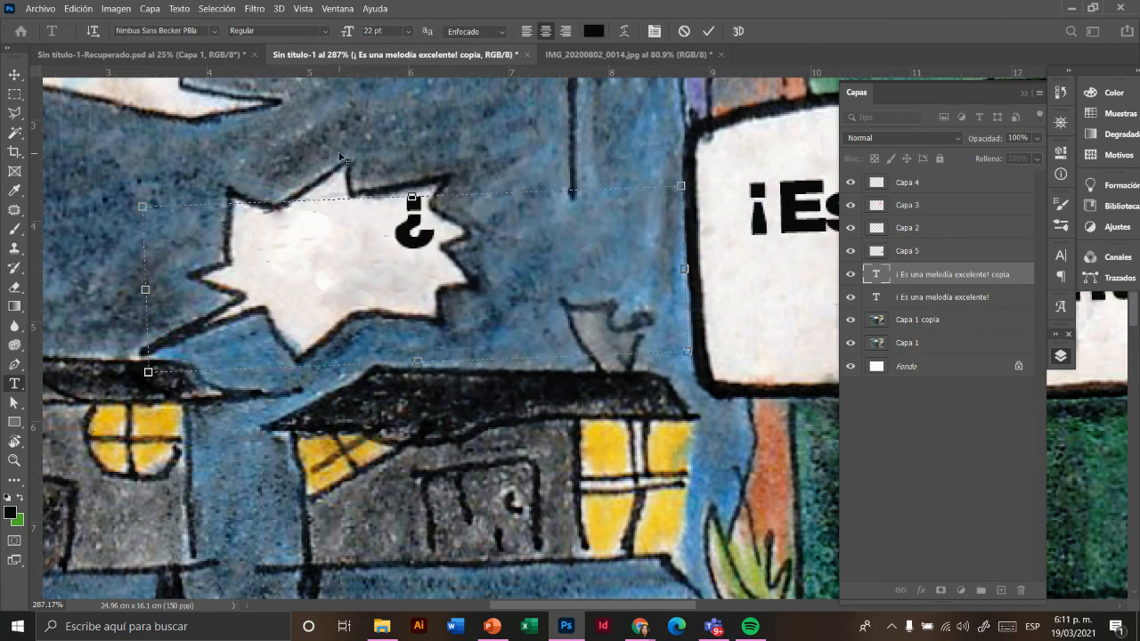
type("Qu")
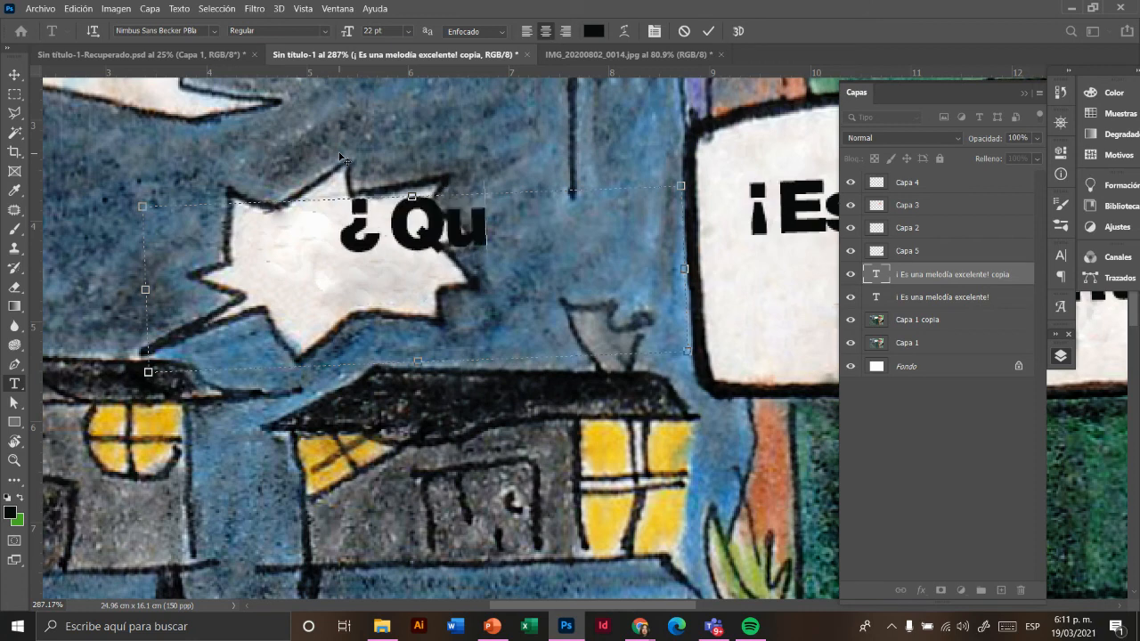
type("é")
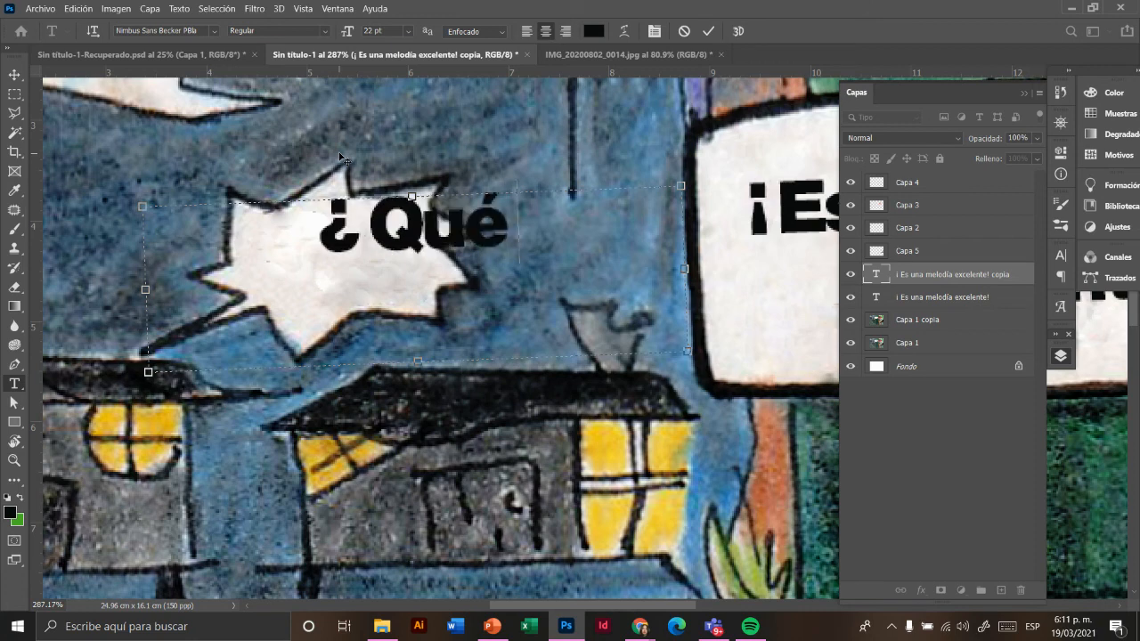
type(" pasa")
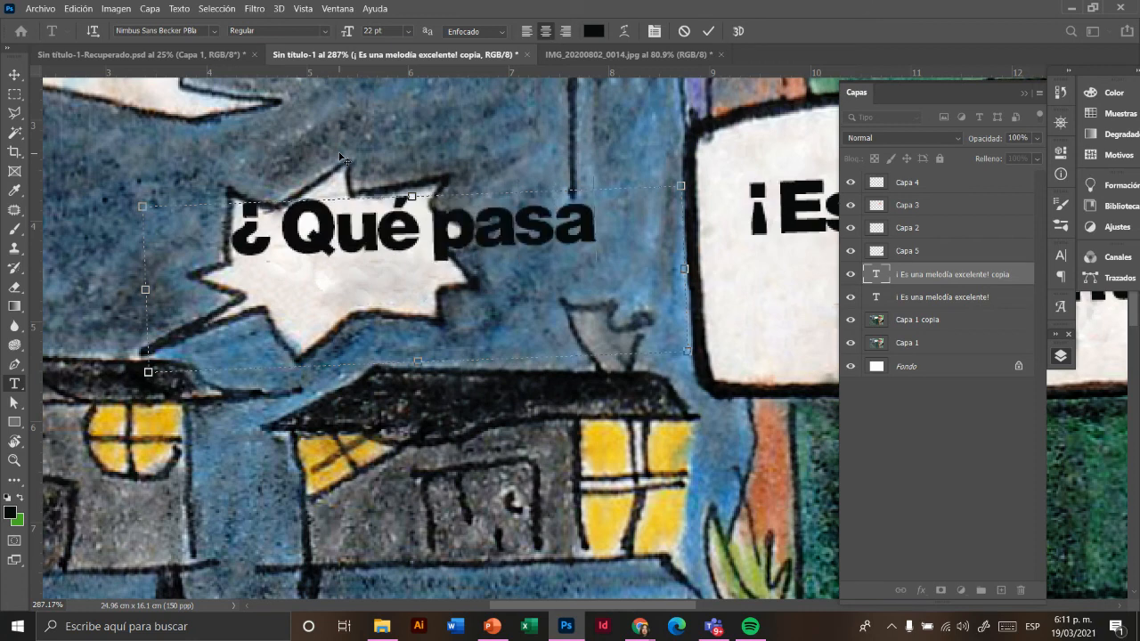
key("Return")
type("¿")
key("BackSpace")
key("BackSpace")
type("?")
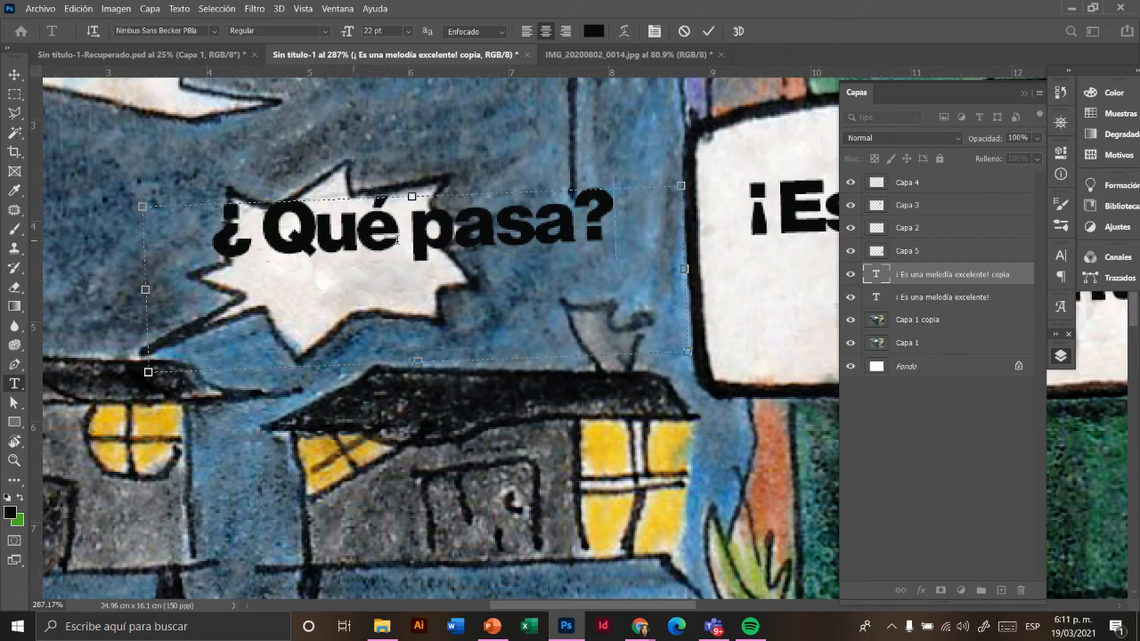
left_click(417, 226)
key("Return")
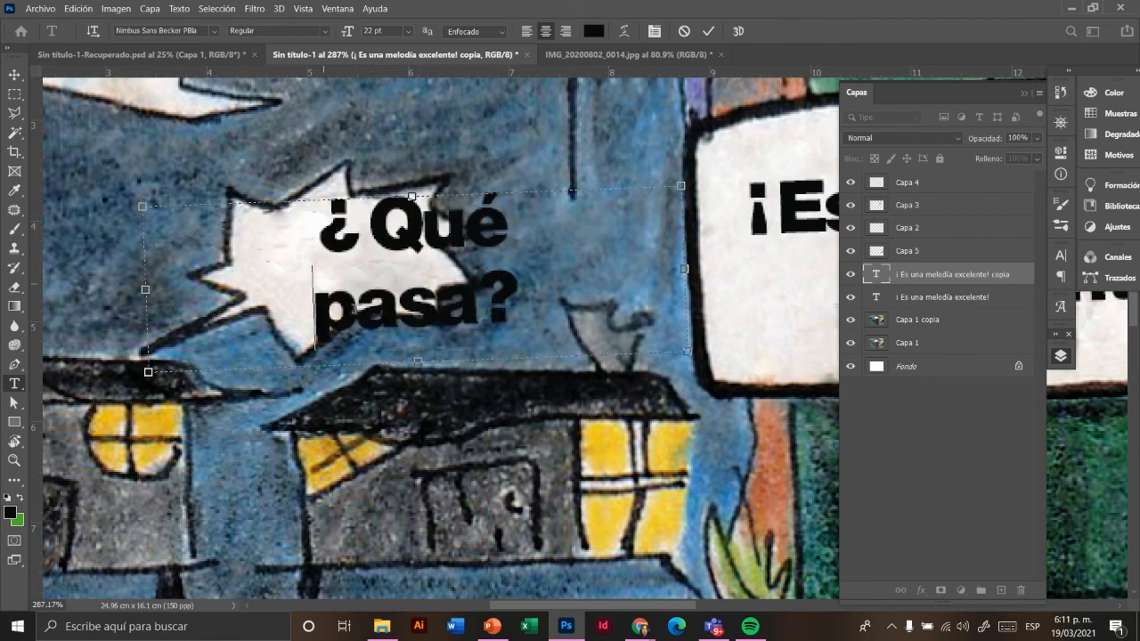
left_click(14, 74)
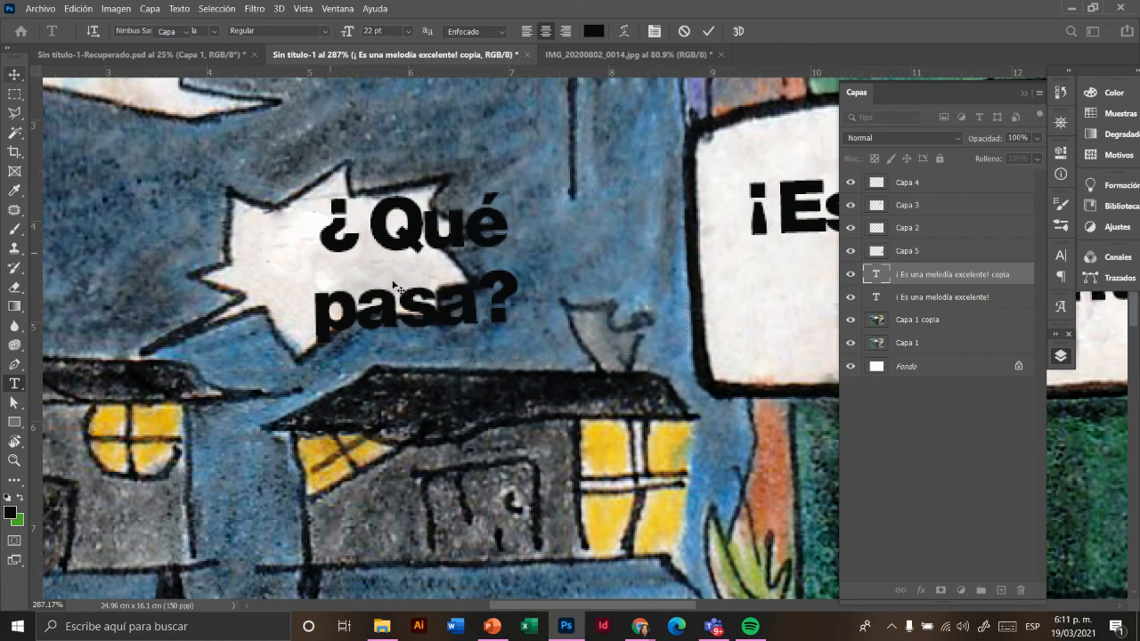
Step: Scale the "¿ Qué pasa?" text down to about half its size and move it to the middle of the jagged balloon
key("ctrl+t")
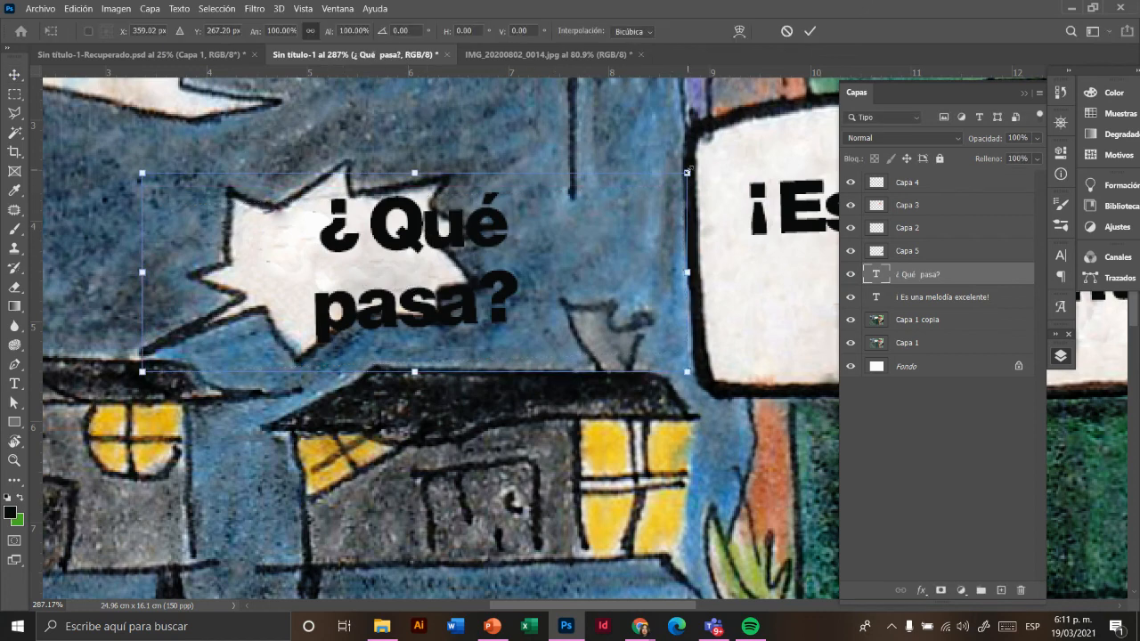
key("alt+shift")
left_click_drag(686, 173, 394, 256)
key("Return")
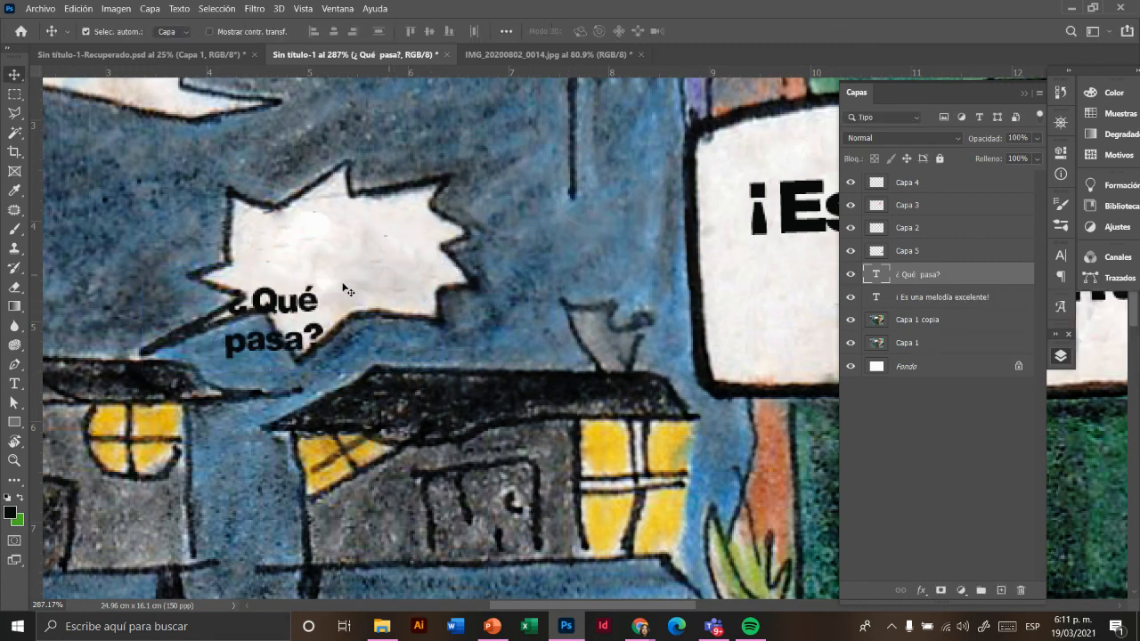
left_click_drag(301, 317, 358, 251)
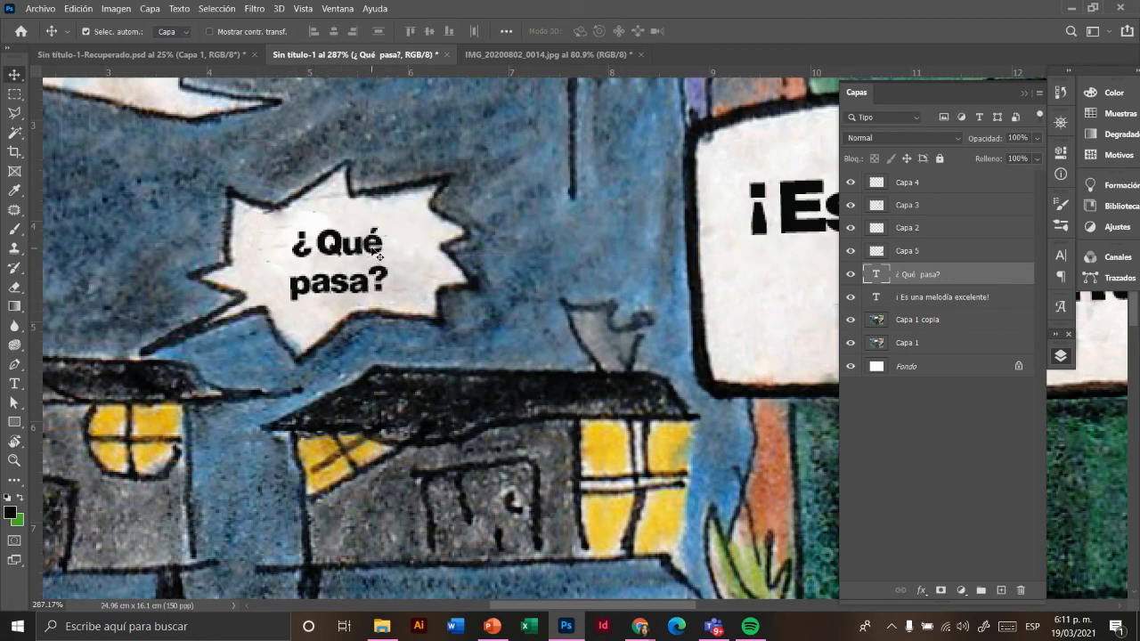
Step: Enlarge the "¿ Qué pasa?" text slightly about its centre to fill more of the jagged balloon
key("ctrl+t")
key("alt+shift")
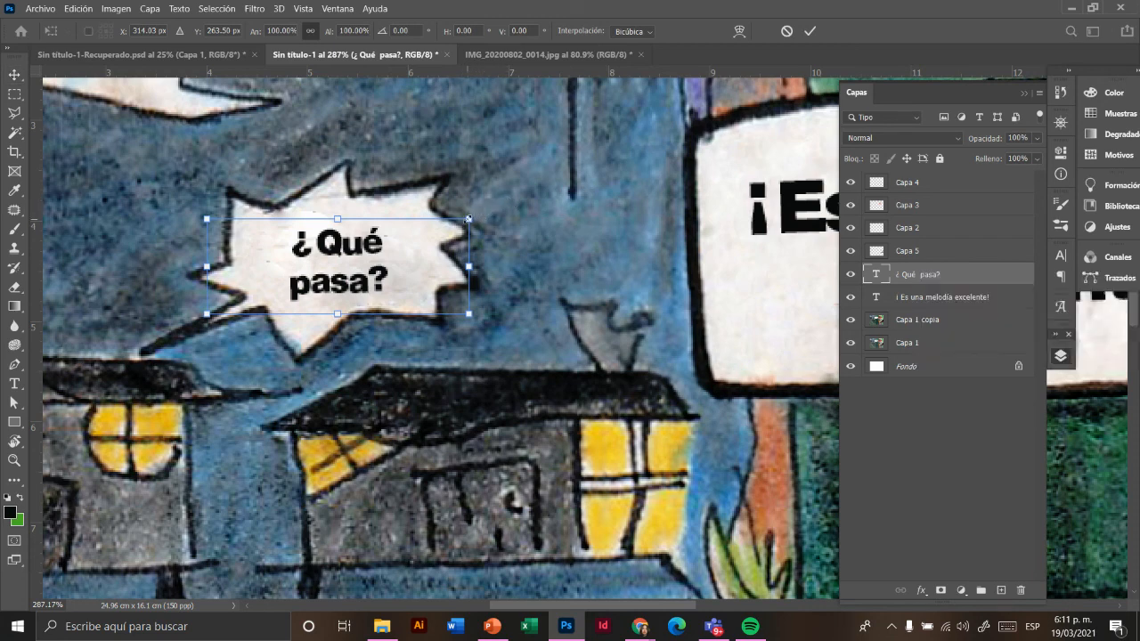
left_click_drag(469, 217, 494, 196)
key("Return")
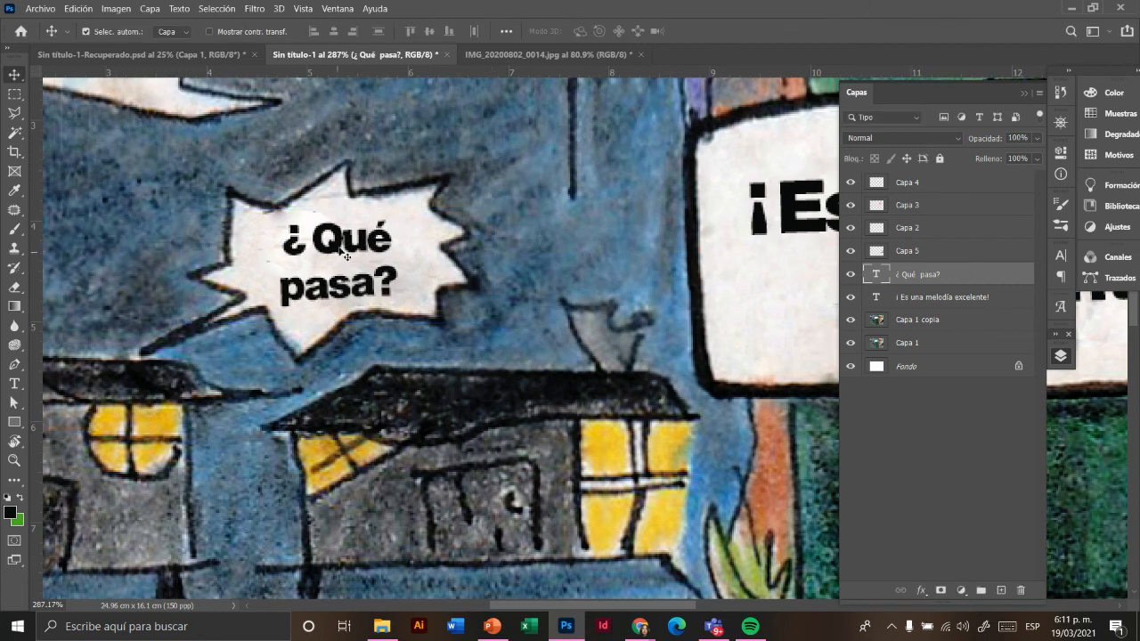
Step: Set the line spacing of the whole "¿ Qué pasa?" text to 11 pt
double_click(346, 257)
key("ctrl+a")
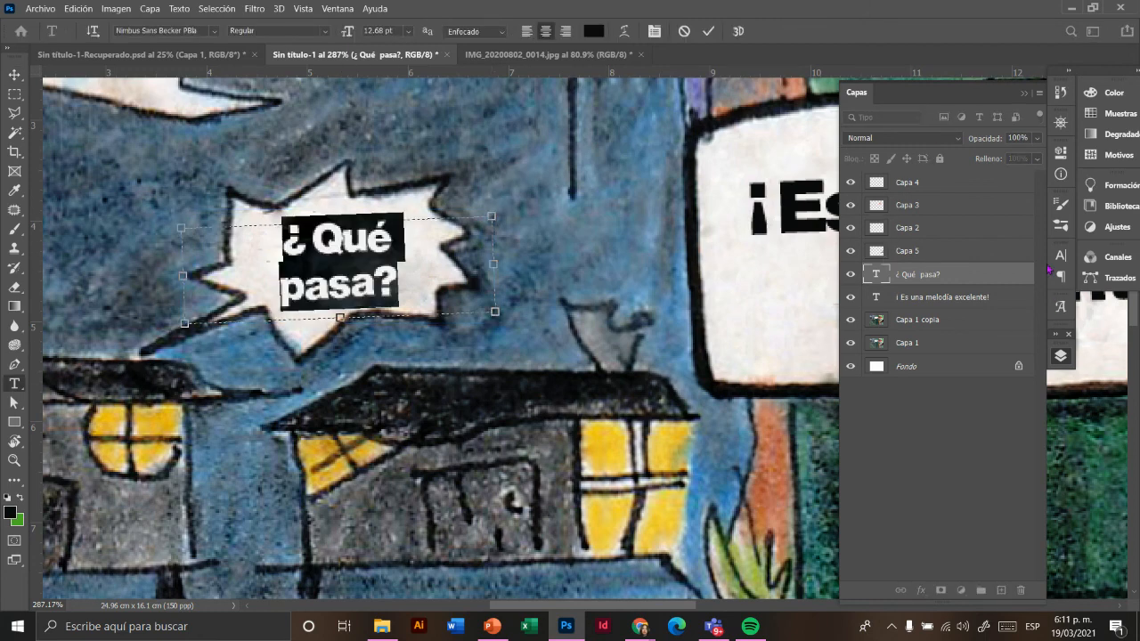
left_click(1057, 260)
left_click(1038, 296)
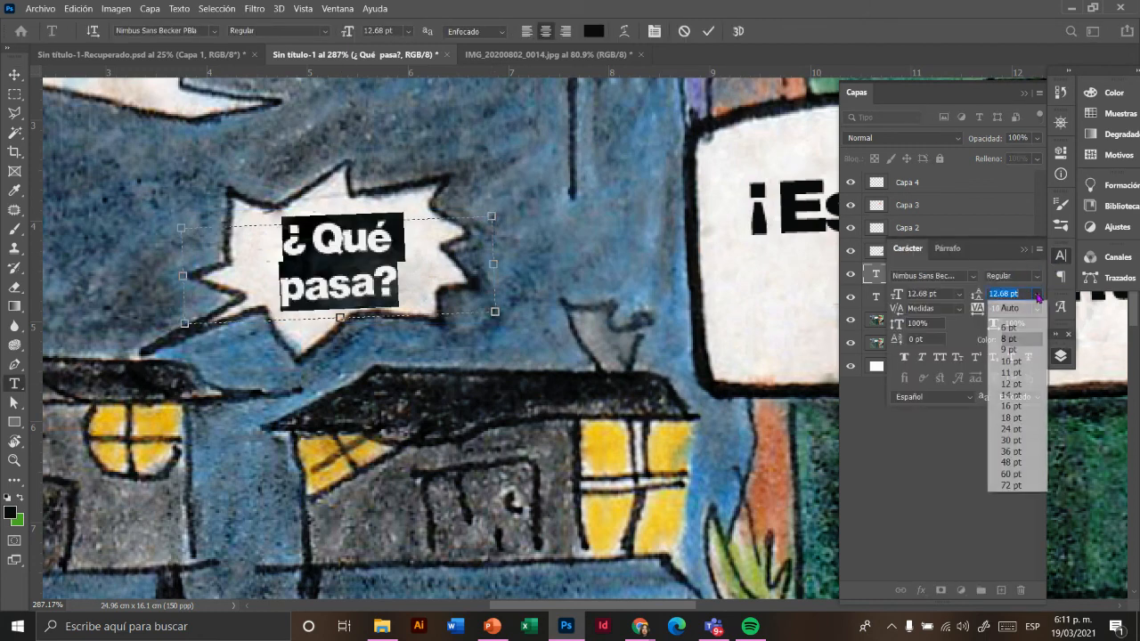
left_click(1013, 413)
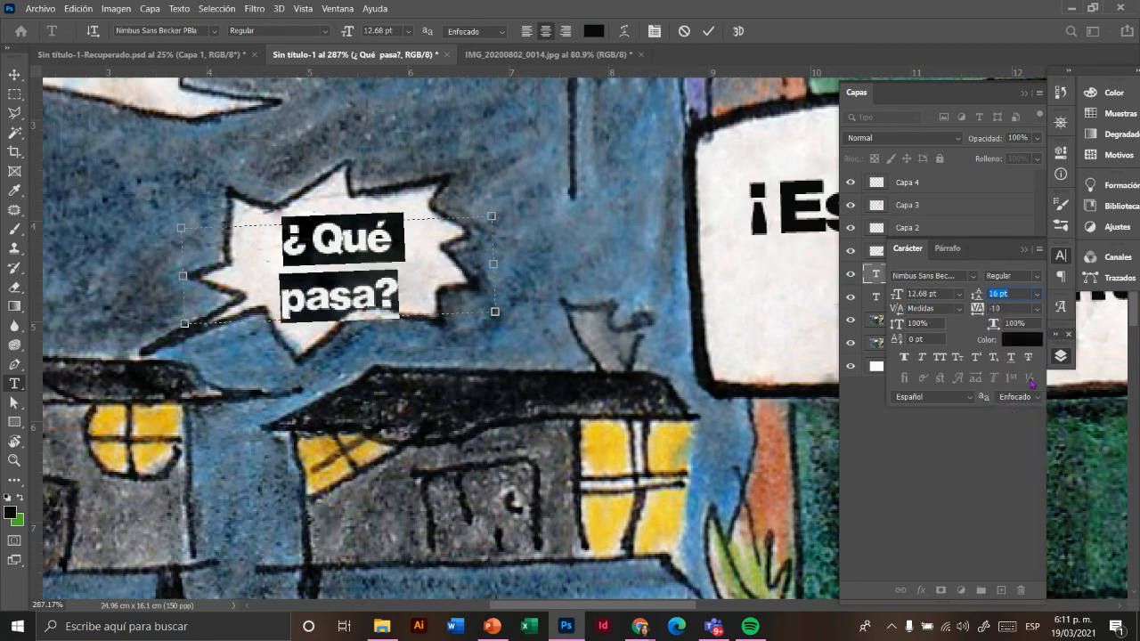
left_click(1040, 298)
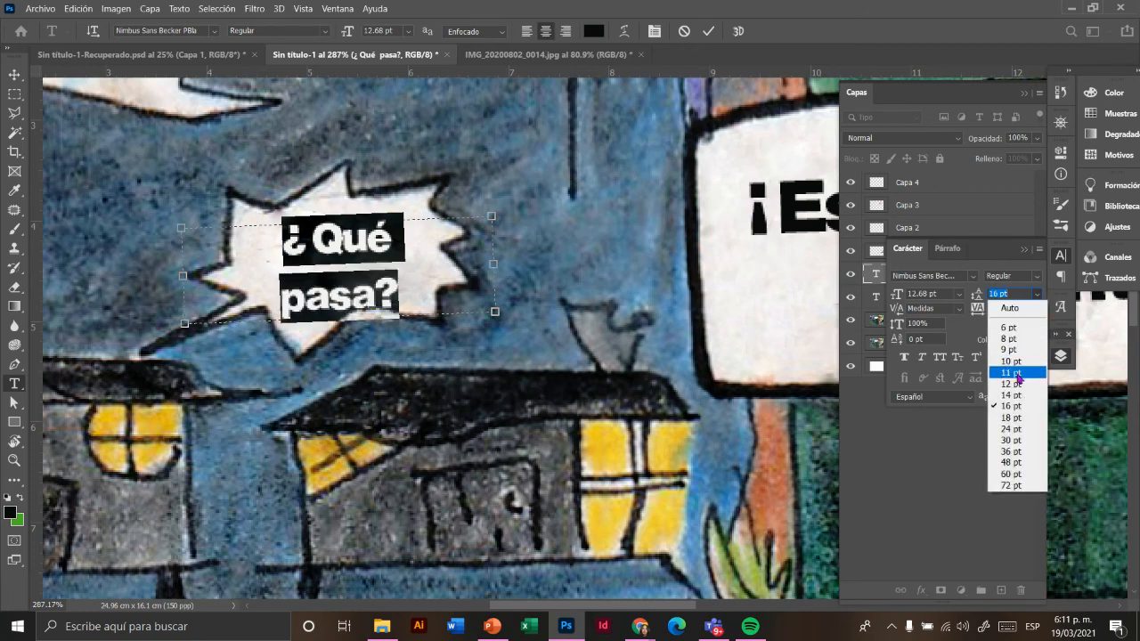
left_click(1017, 381)
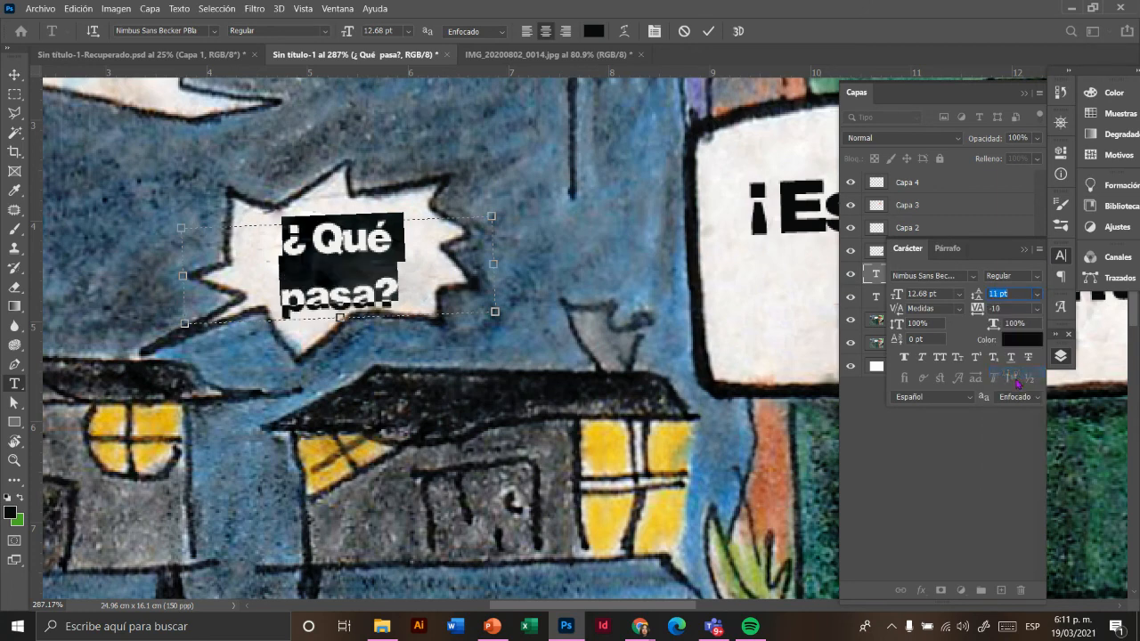
left_click(14, 73)
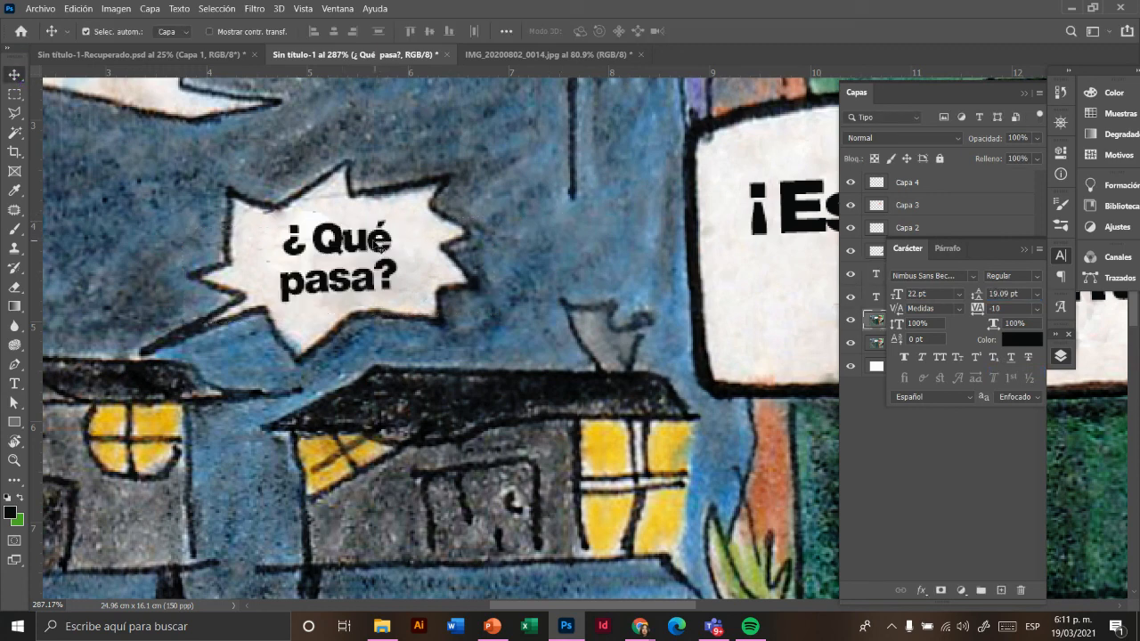
Step: Enlarge the "¿ Qué pasa?" text to about 102% and rotate it about 4° counterclockwise inside the jagged balloon
key("ctrl+t")
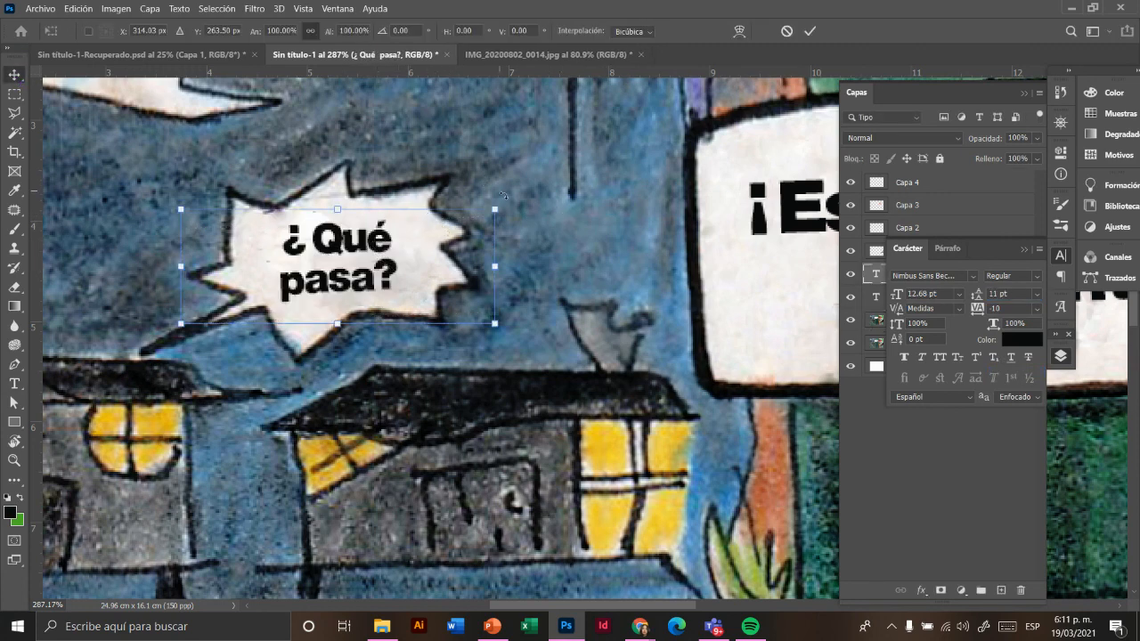
mouse_move(498, 207)
left_mouse_down()
mouse_move(504, 184)
mouse_move(506, 196)
left_mouse_up()
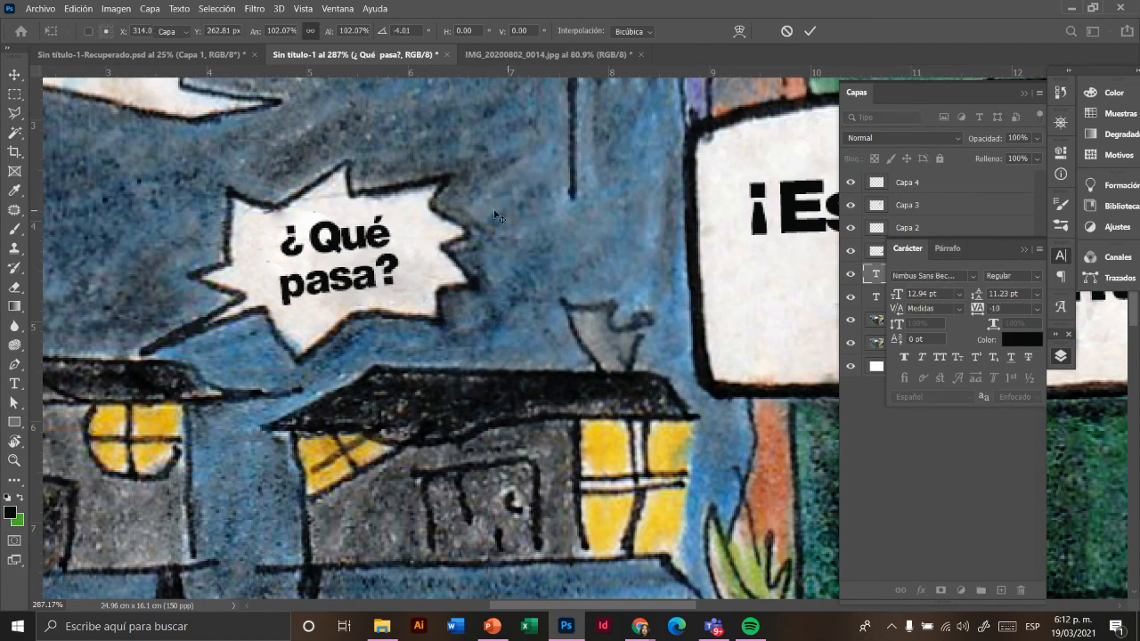
key("Return")
Step: Duplicate the "Capa 1 copia" image layer before retouching the lines across the red character's eye and snout
scroll(419, 238, "down", 6)
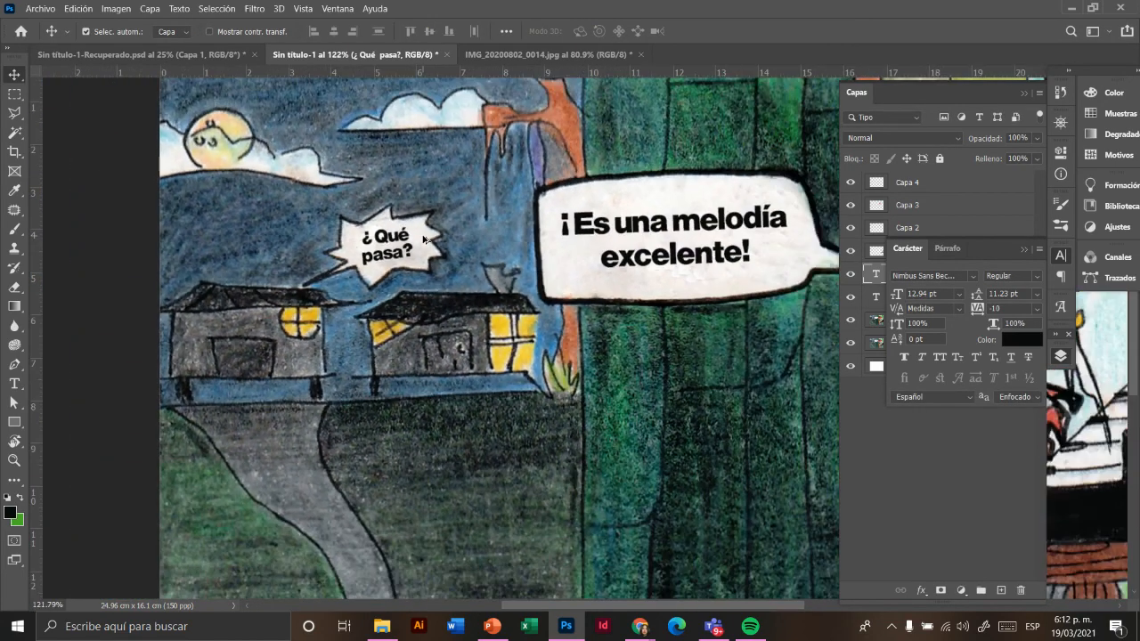
scroll(424, 239, "down", 4)
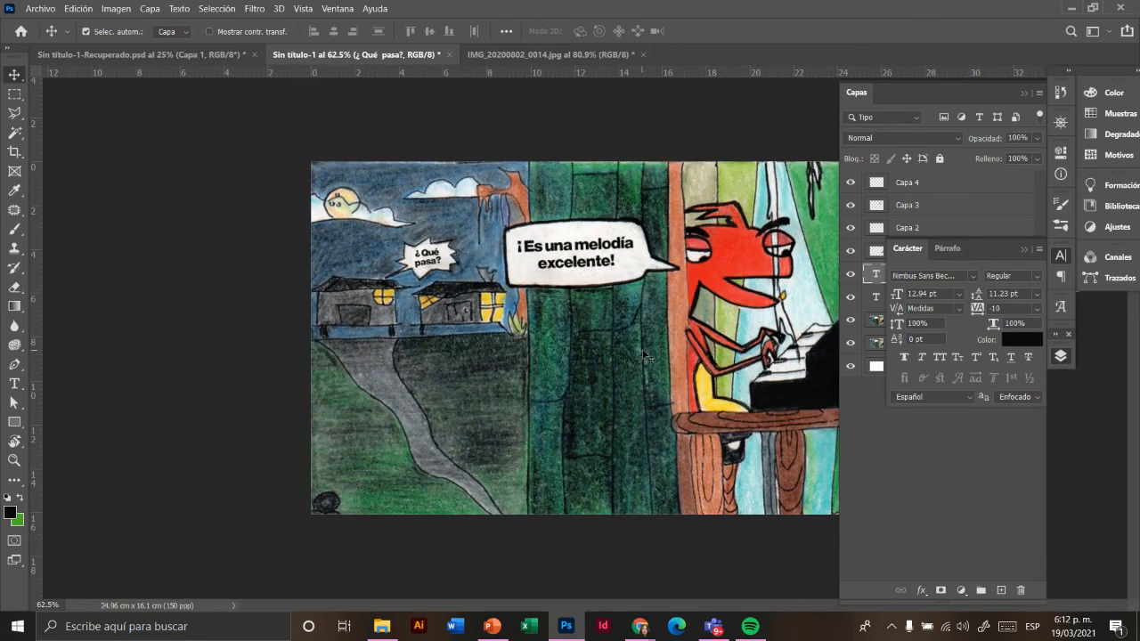
scroll(659, 361, "down", 1)
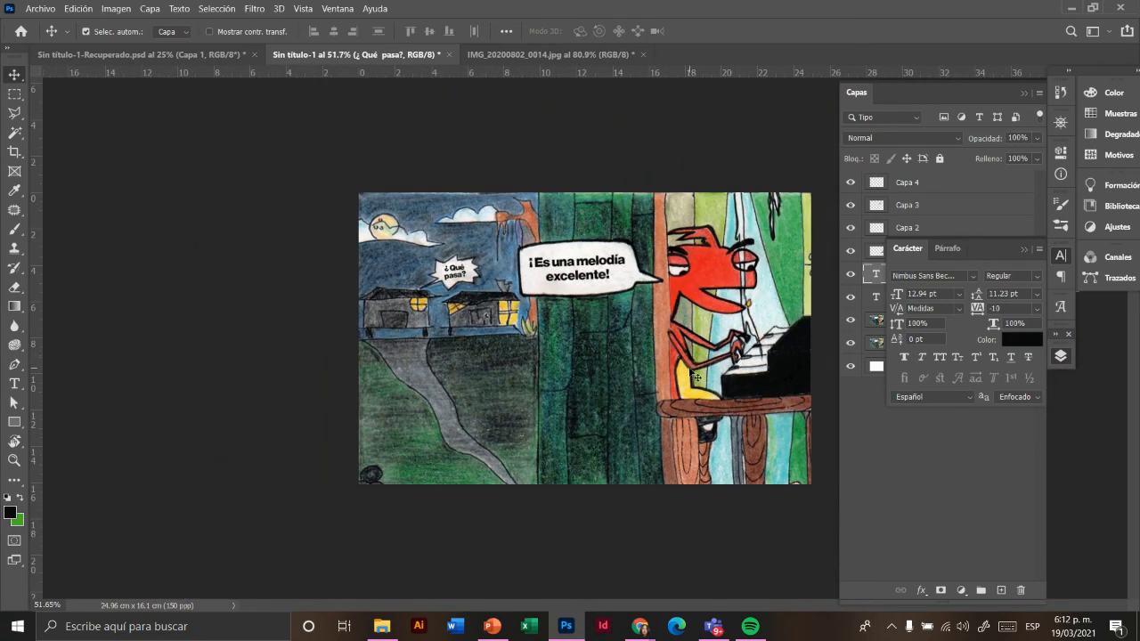
scroll(696, 378, "up", 5)
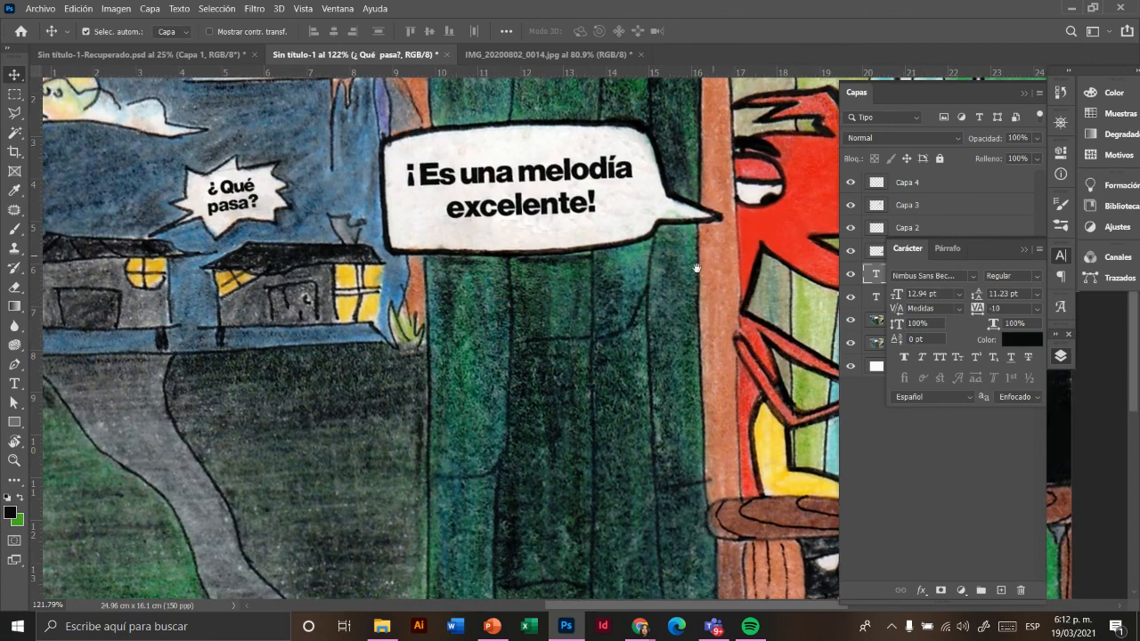
left_click_drag(697, 268, 275, 308)
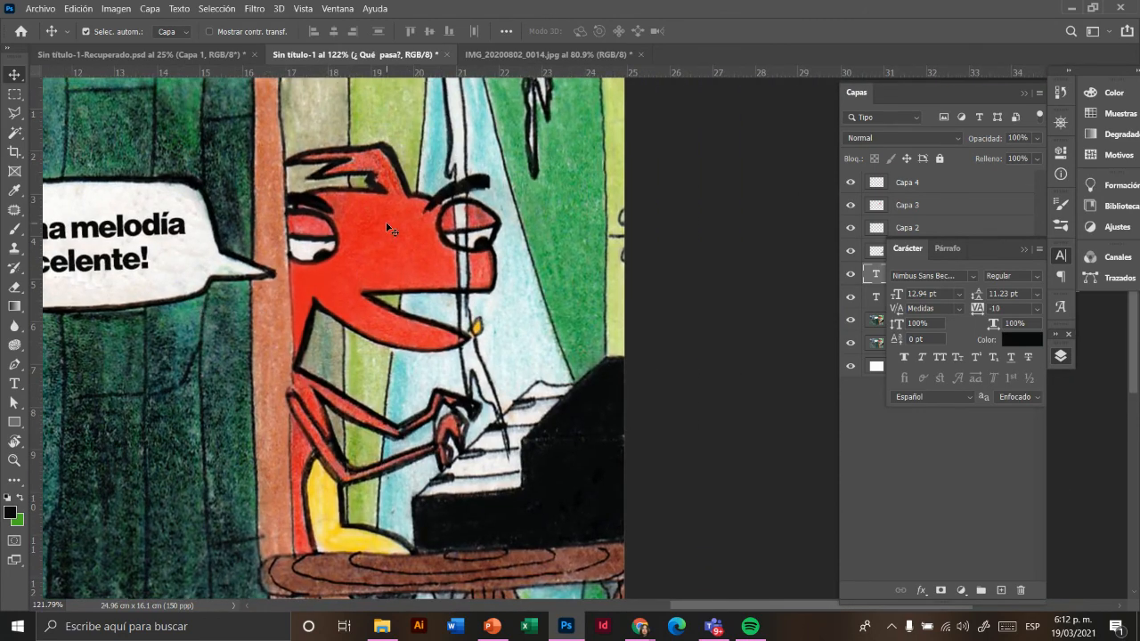
scroll(373, 224, "up", 2)
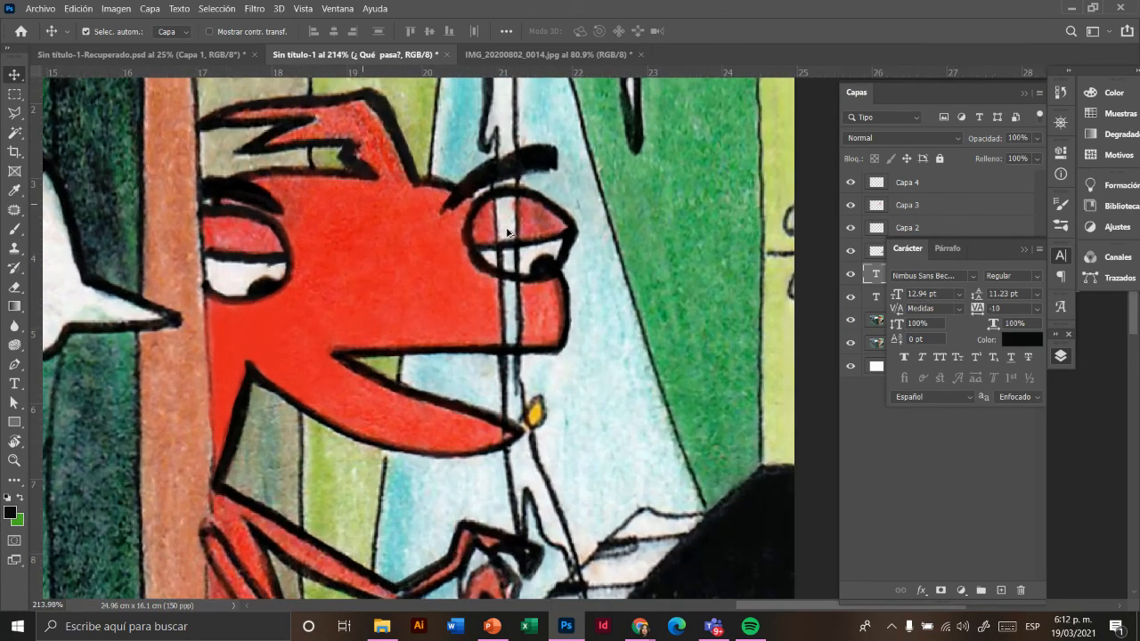
scroll(501, 237, "up", 2)
scroll(498, 235, "up", 2)
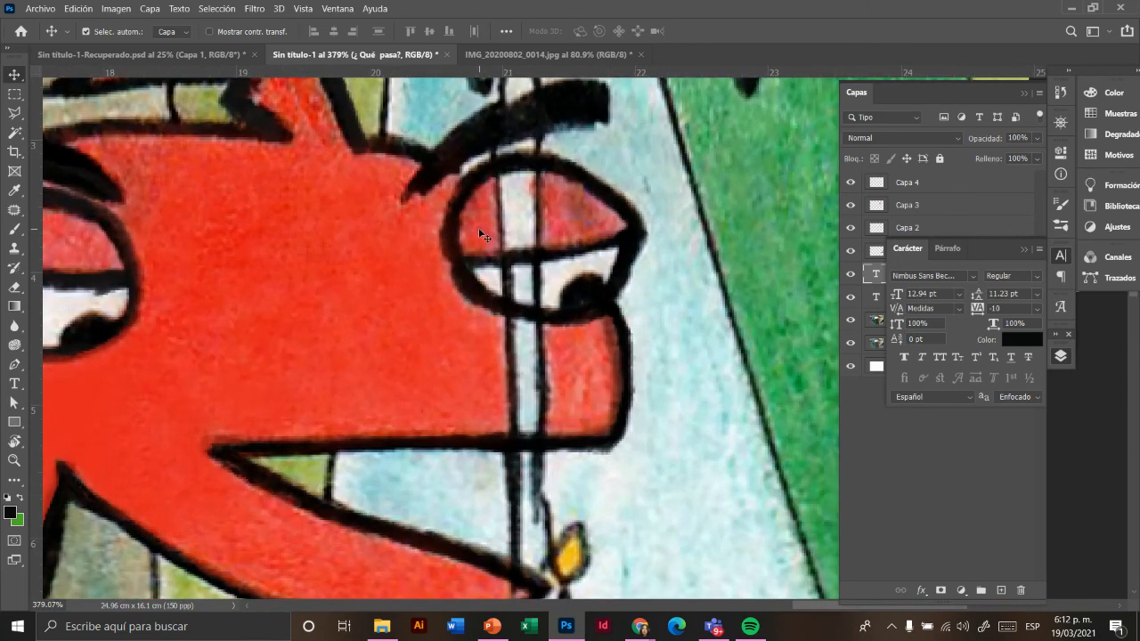
left_click(1026, 253)
left_click(918, 326)
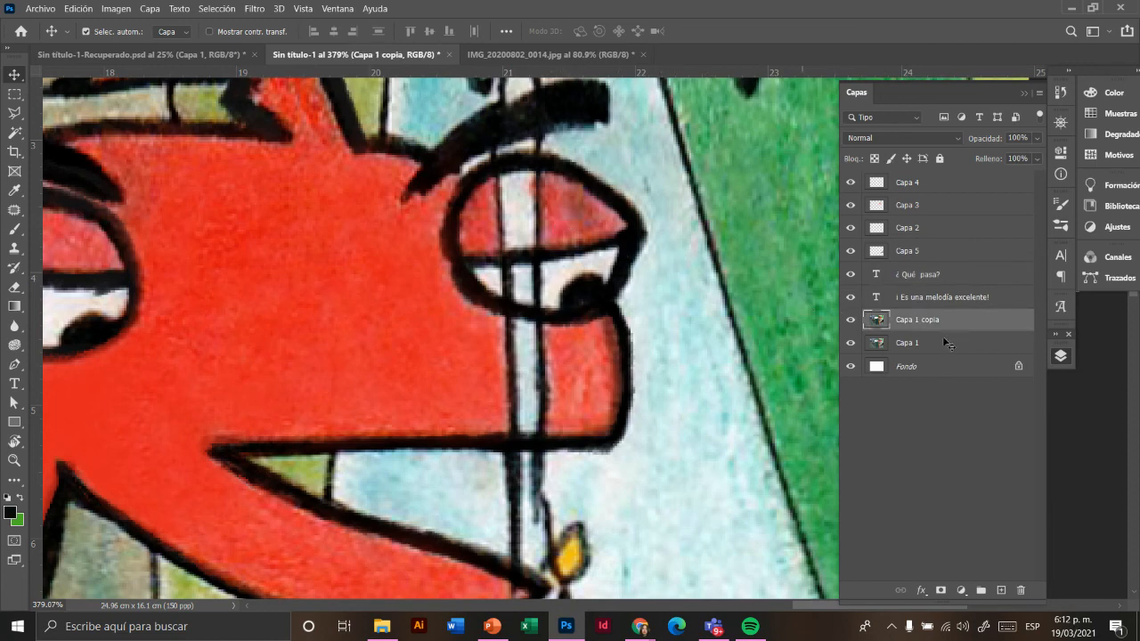
key("ctrl+j")
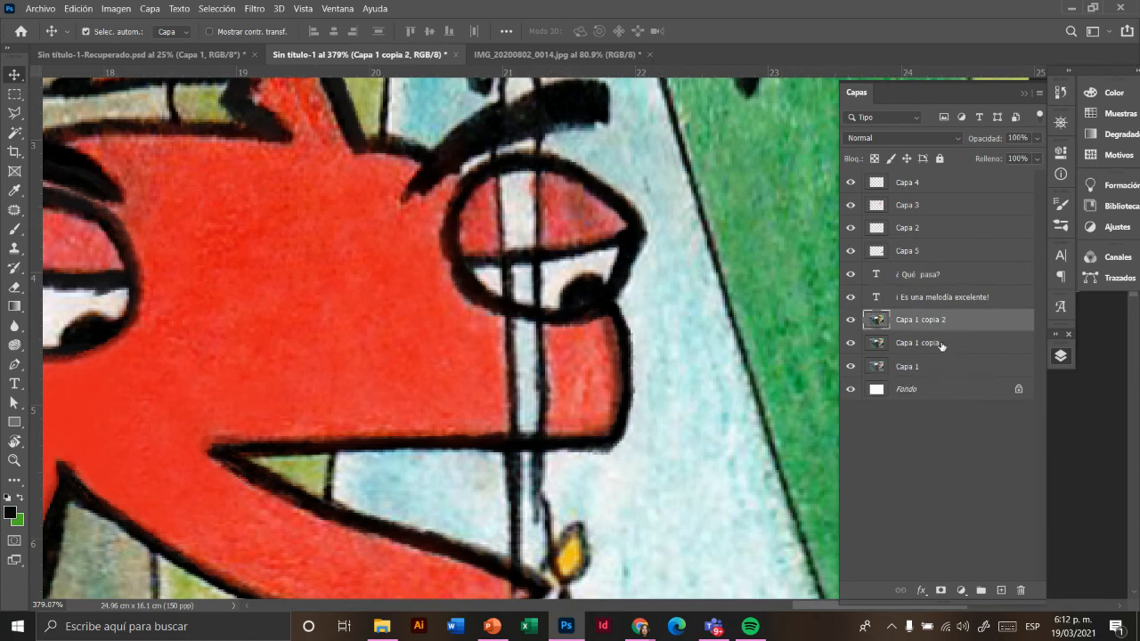